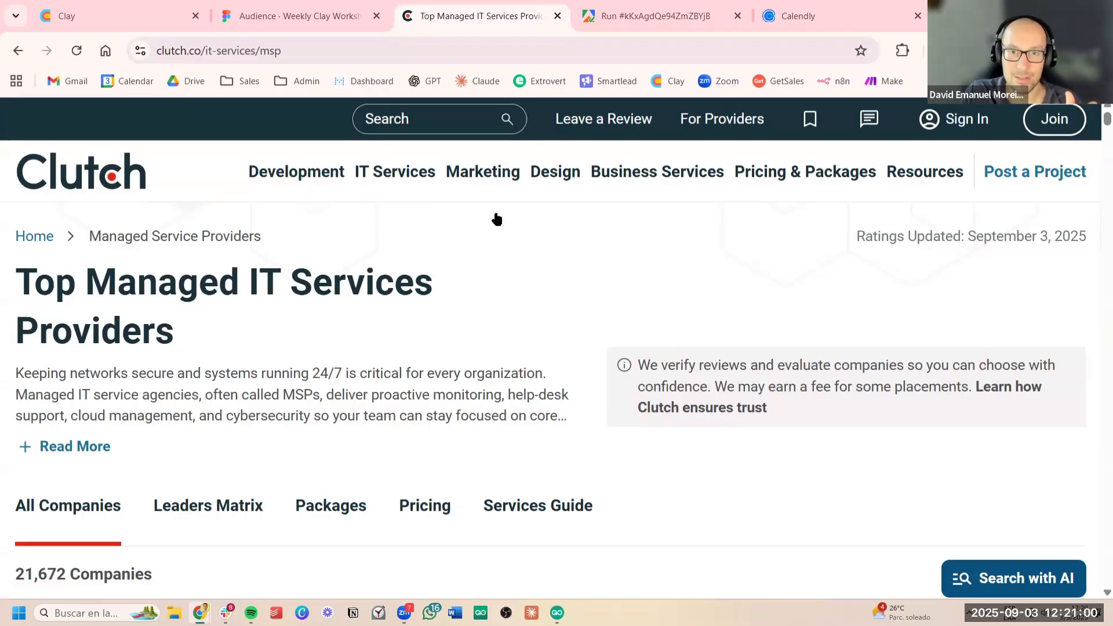
# Examine the Clutch listing of managed IT services providers: its page address, filters, and the companies' ratings, rates, sizes and services
pyautogui.click(218, 53)
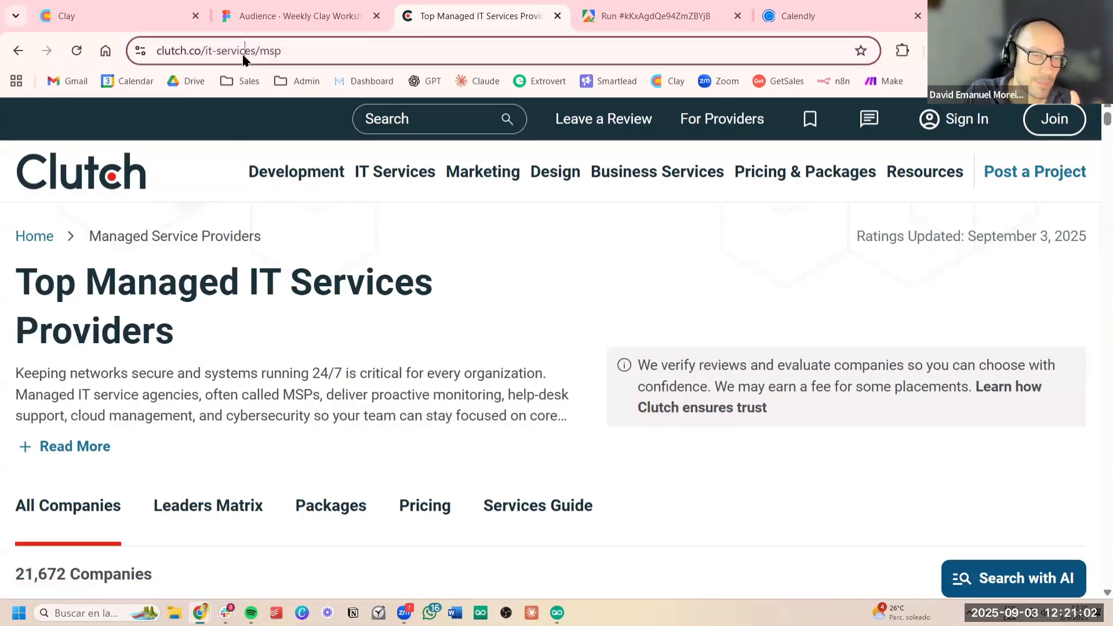
pyautogui.click(294, 51)
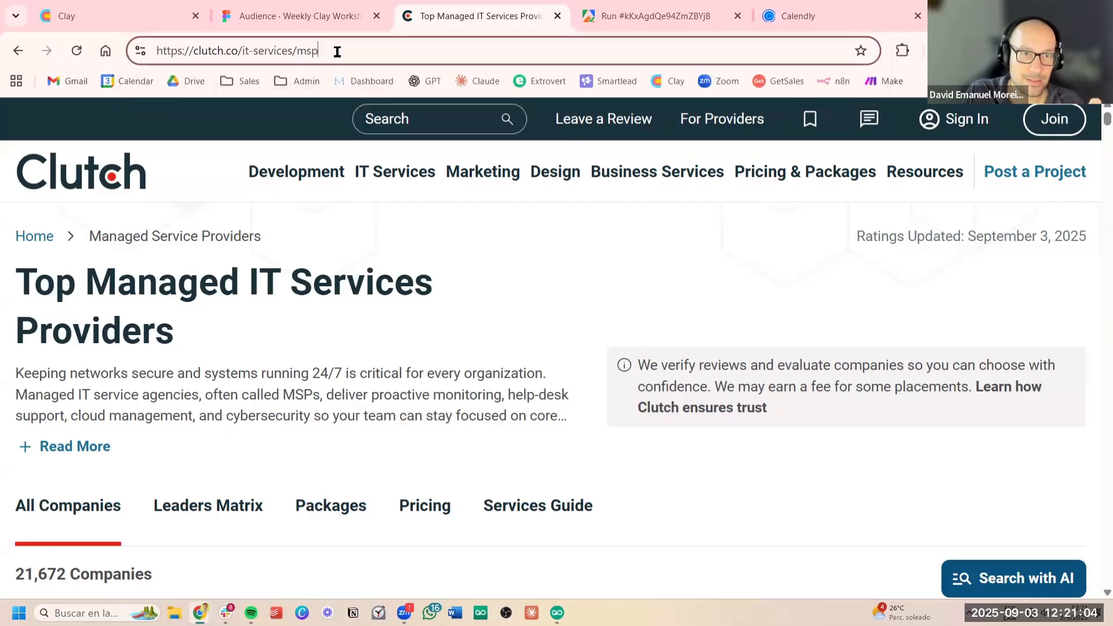
pyautogui.scroll(-2, 551, 313)
pyautogui.scroll(-2, 448, 284)
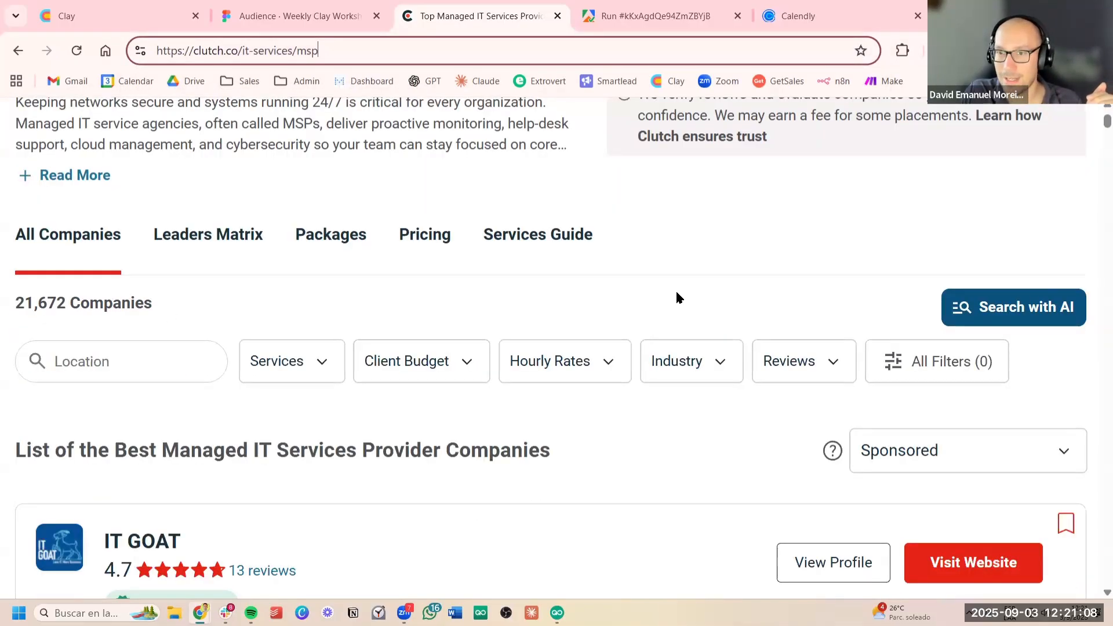
pyautogui.scroll(-12, 333, 278)
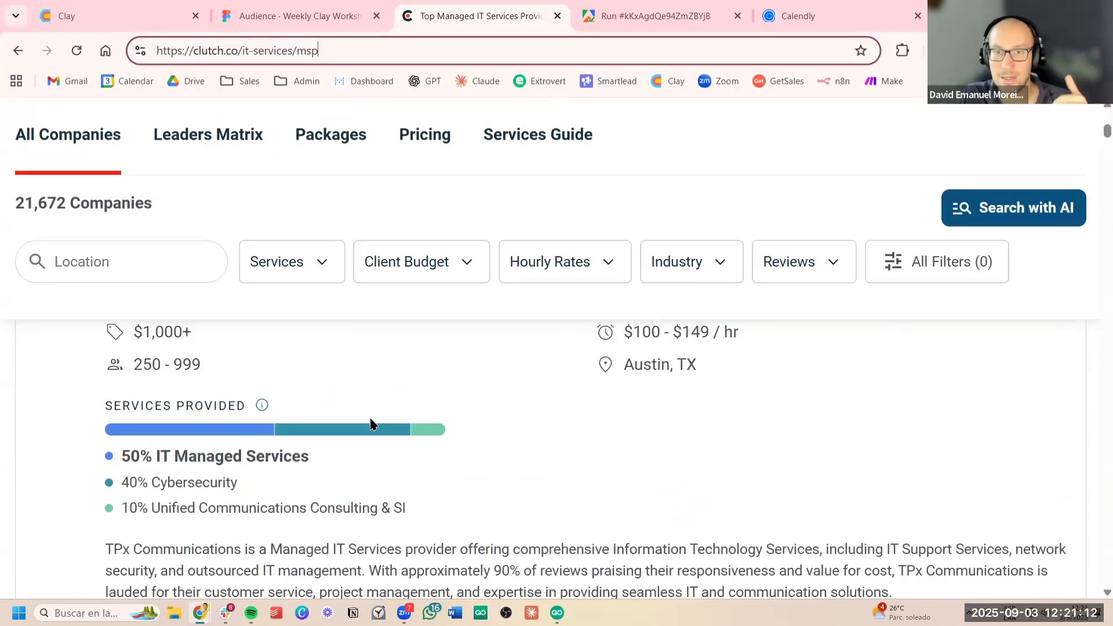
pyautogui.scroll(-2, 371, 424)
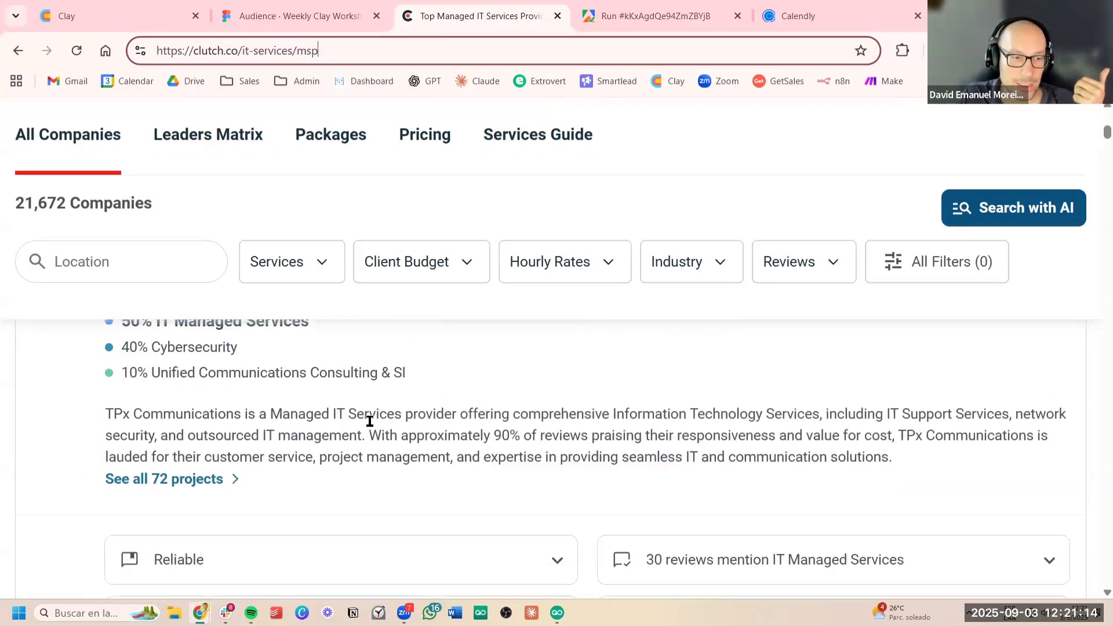
pyautogui.scroll(4, 368, 422)
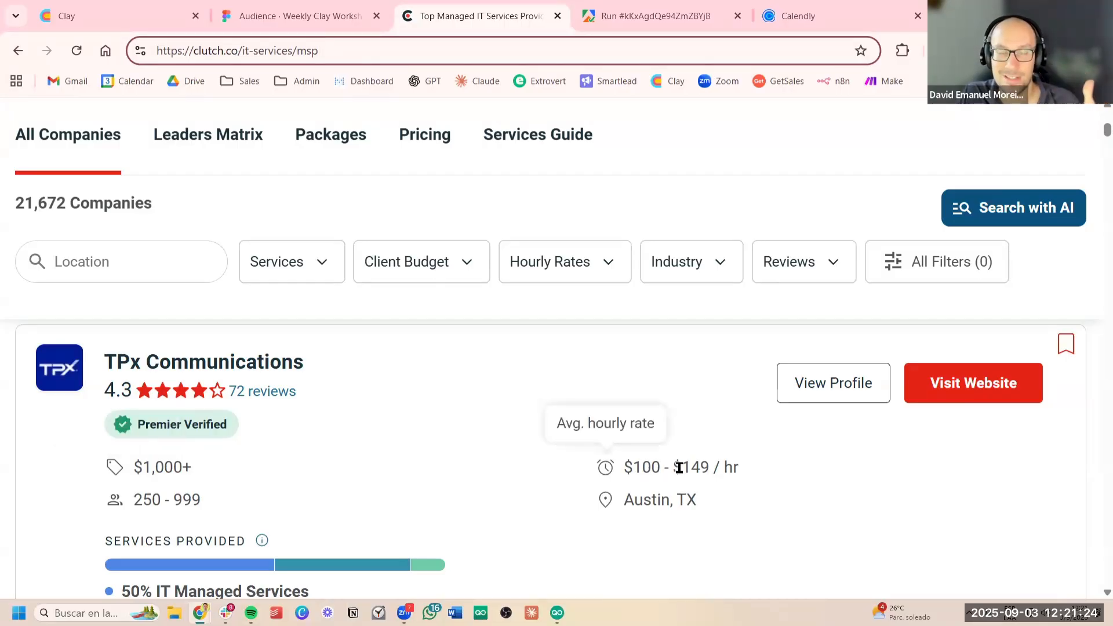
pyautogui.scroll(-2, 617, 457)
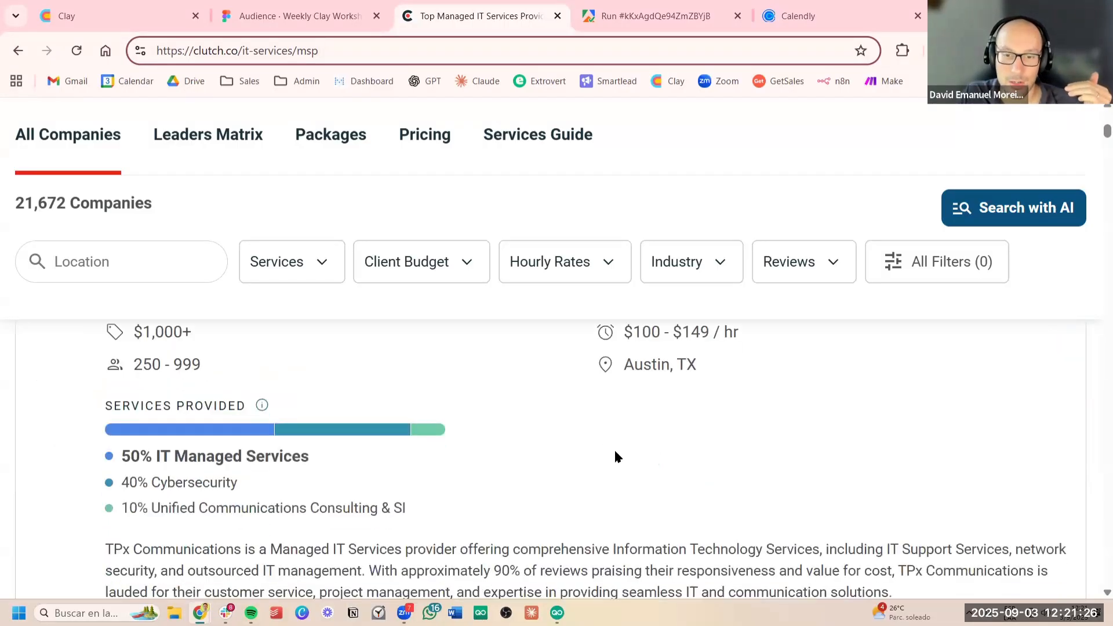
pyautogui.scroll(2, 646, 502)
pyautogui.scroll(-6, 659, 509)
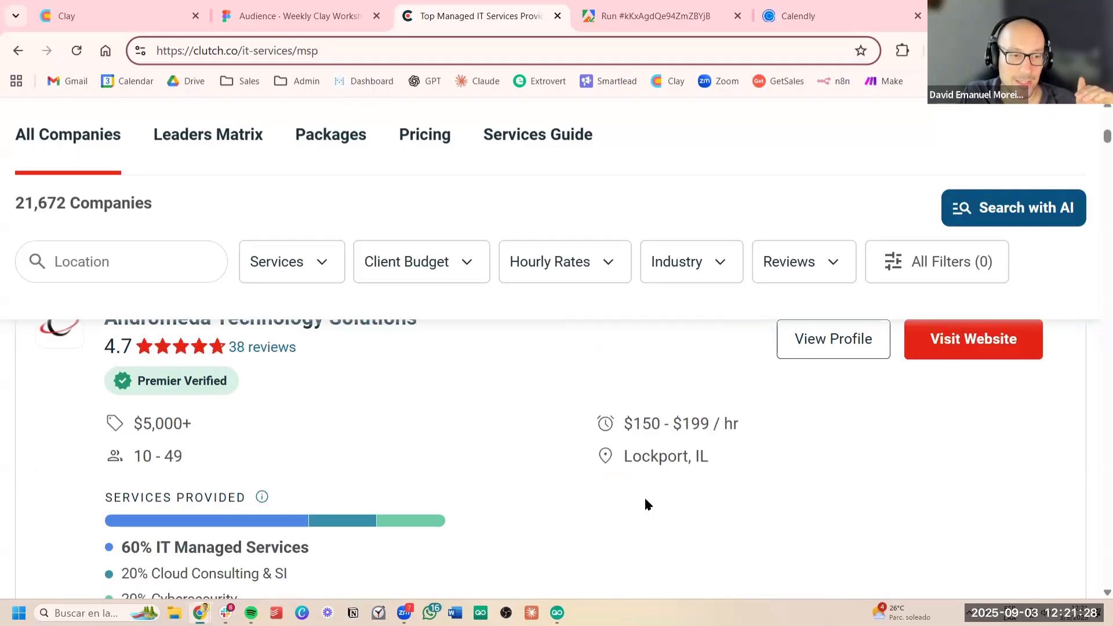
pyautogui.scroll(2, 640, 505)
pyautogui.scroll(-2, 638, 503)
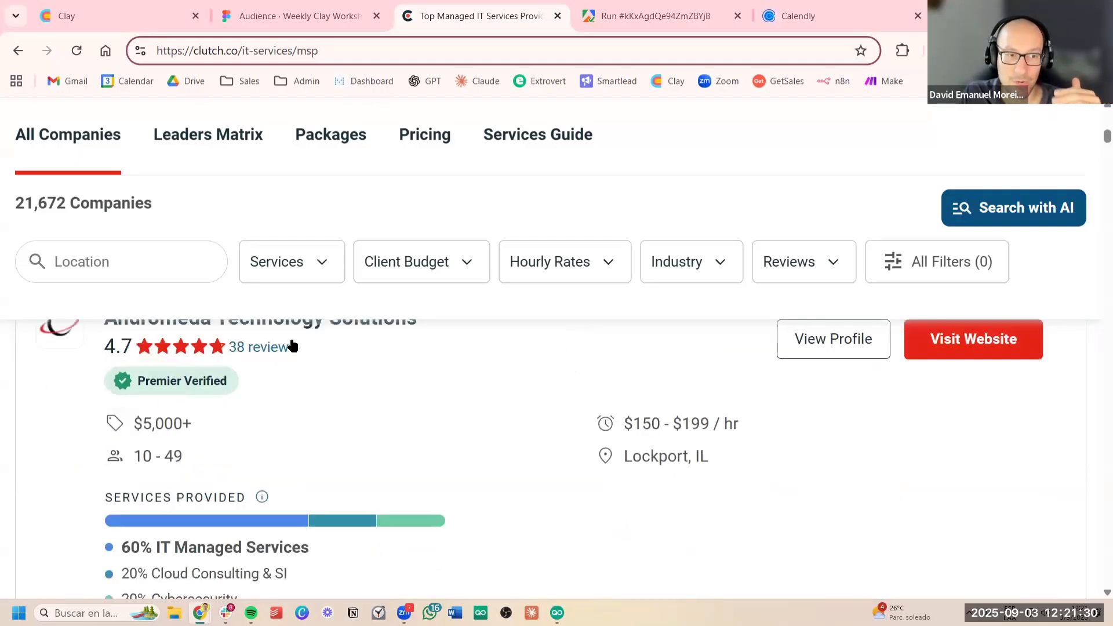
pyautogui.scroll(-2, 547, 450)
pyautogui.scroll(-4, 548, 451)
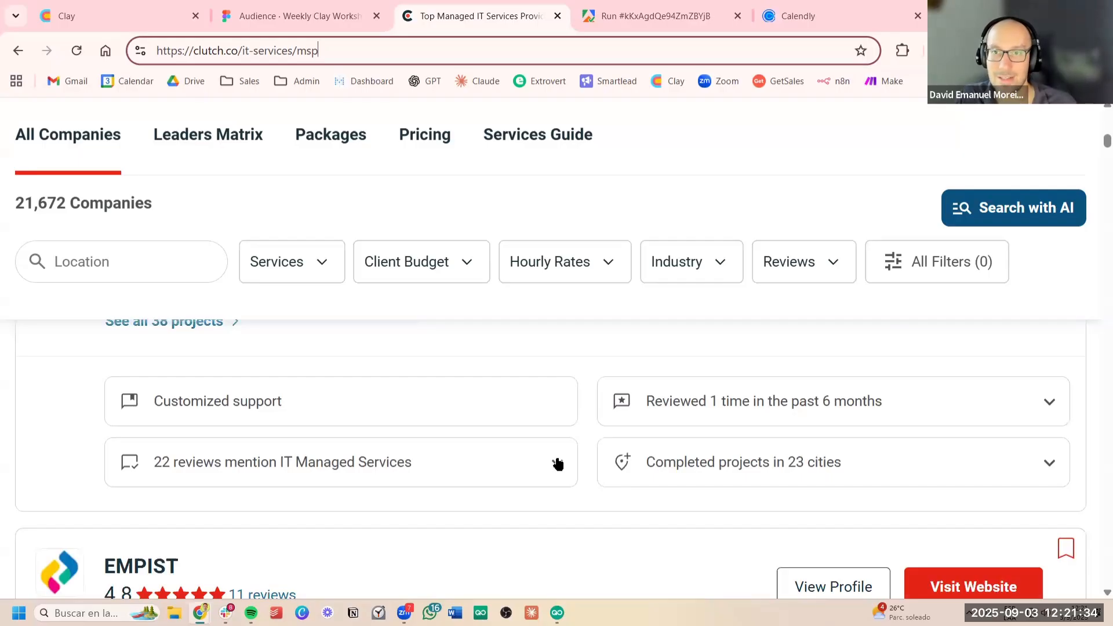
pyautogui.scroll(14, 583, 446)
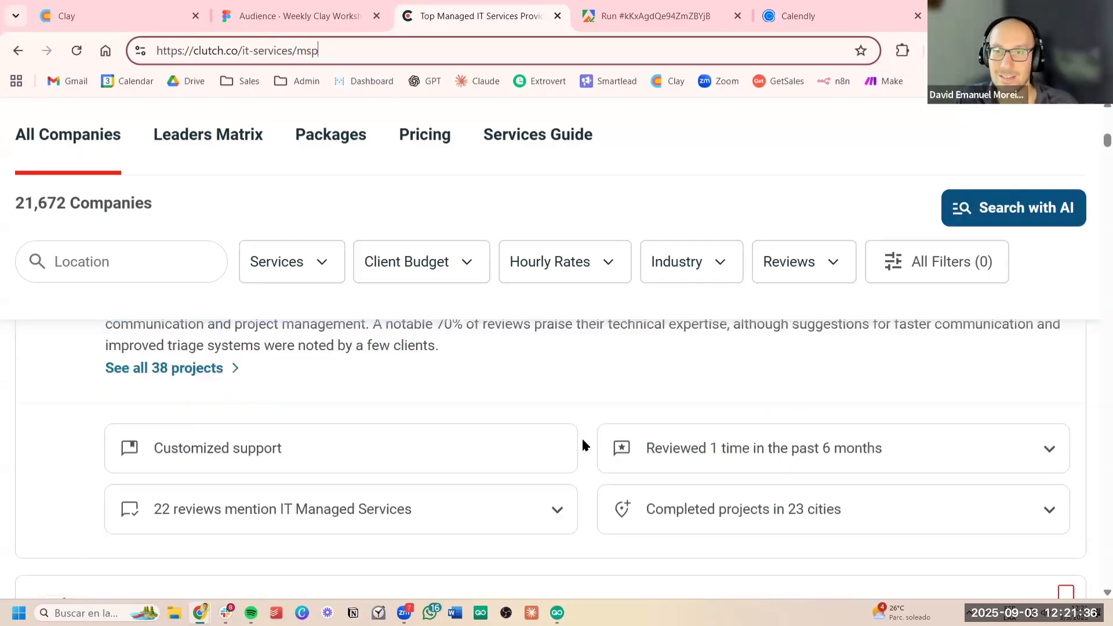
pyautogui.scroll(2, 579, 457)
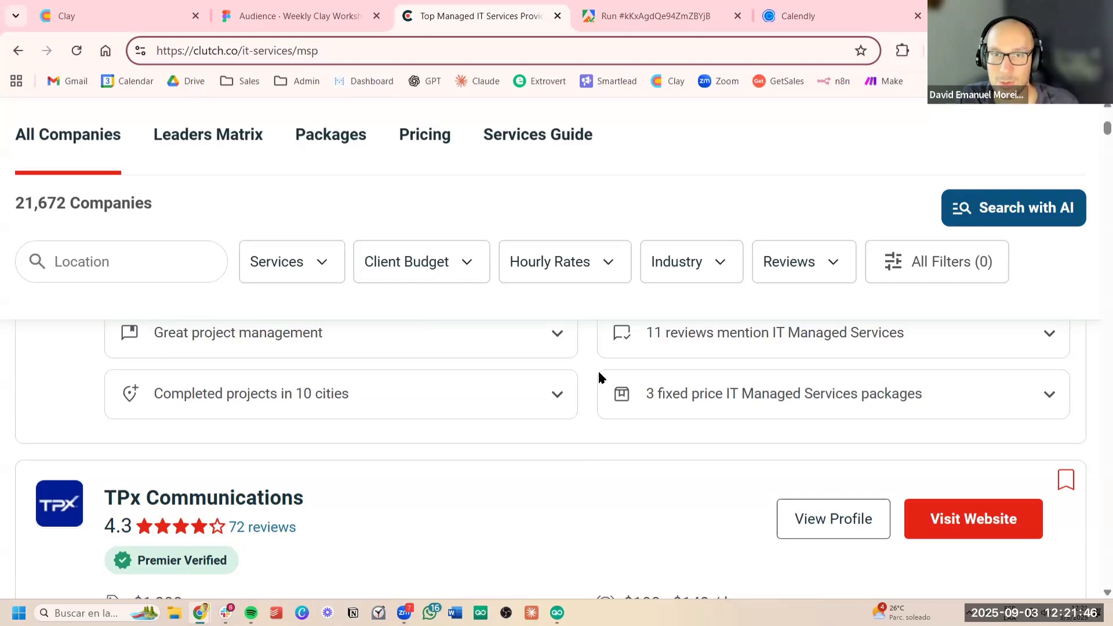
# Switch to the Apify console, open the Actor page behind the Clutch run, and search the Apify Store in a separate tab for "clutch"
pyautogui.click(645, 26)
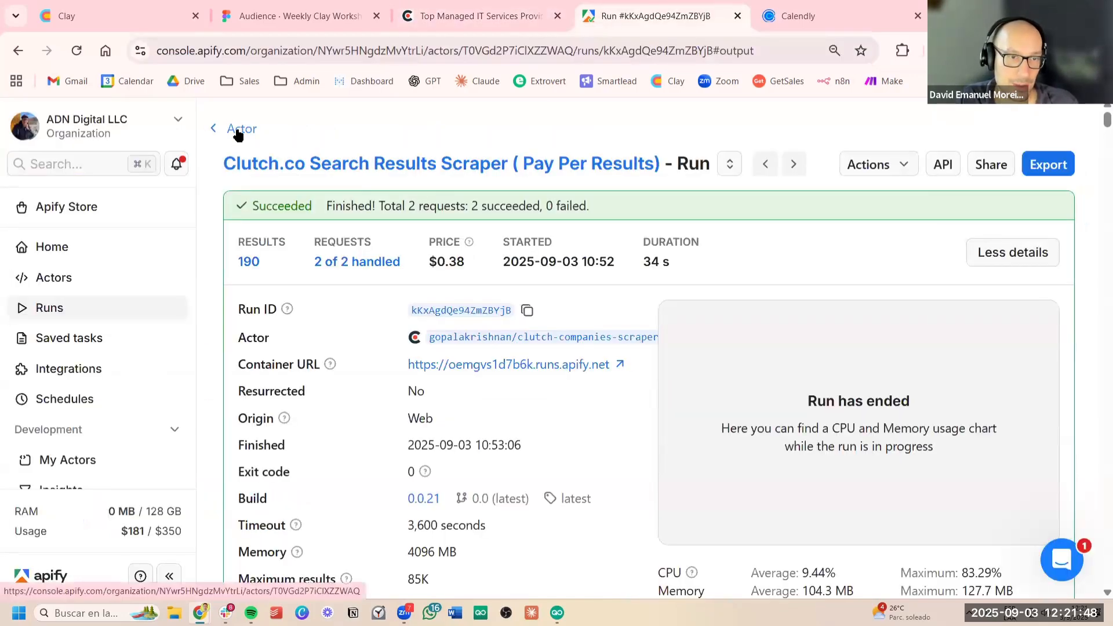
pyautogui.click(235, 129)
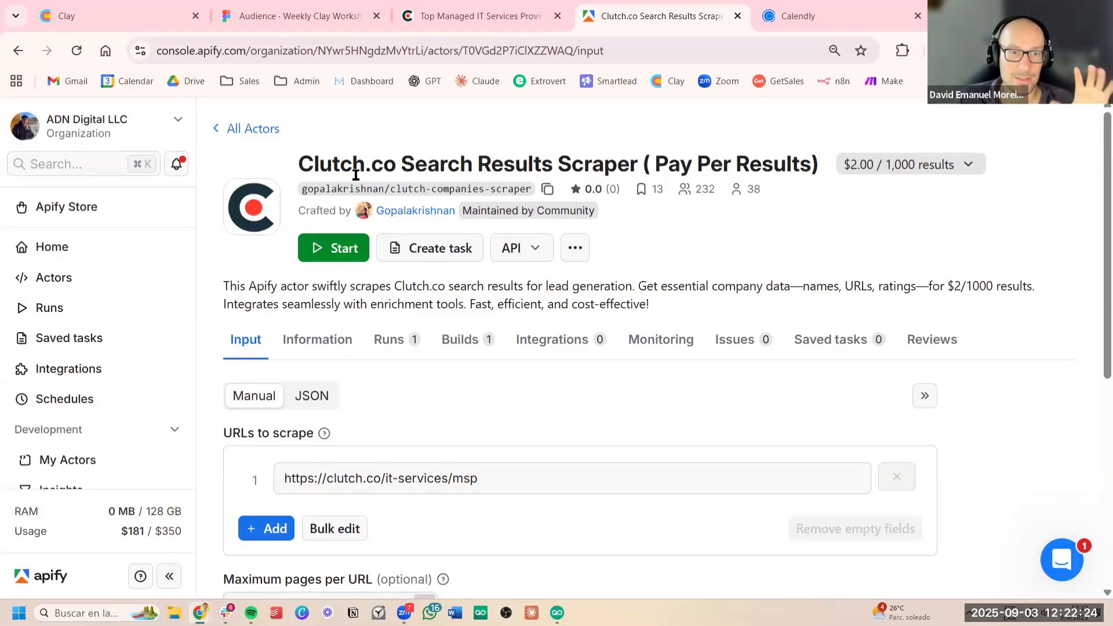
pyautogui.middleClick(84, 213)
pyautogui.click(701, 23)
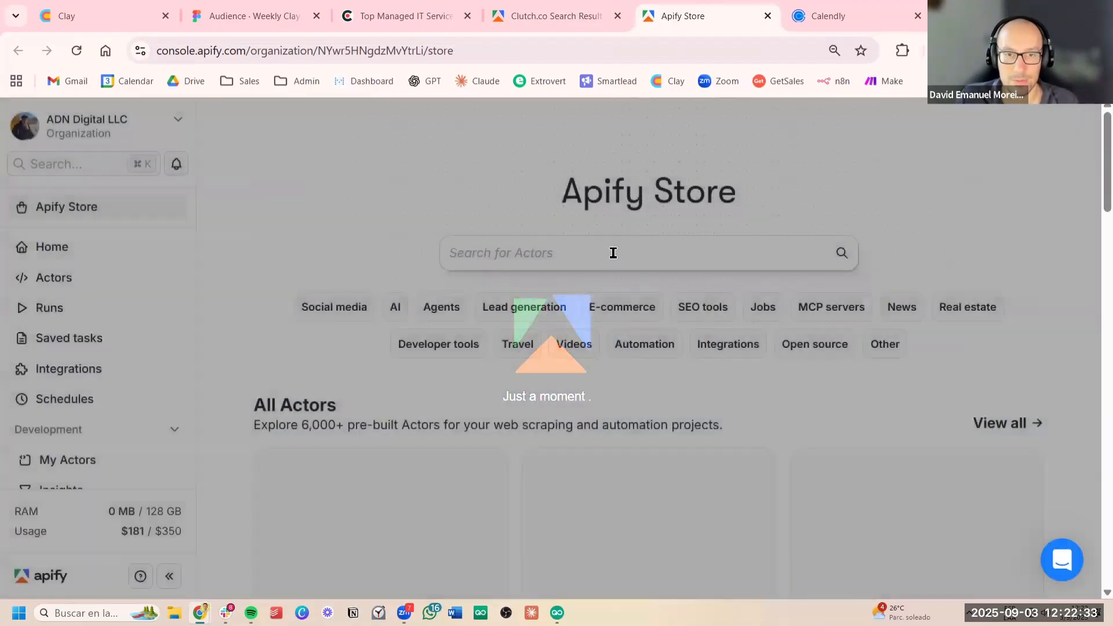
pyautogui.click(613, 253)
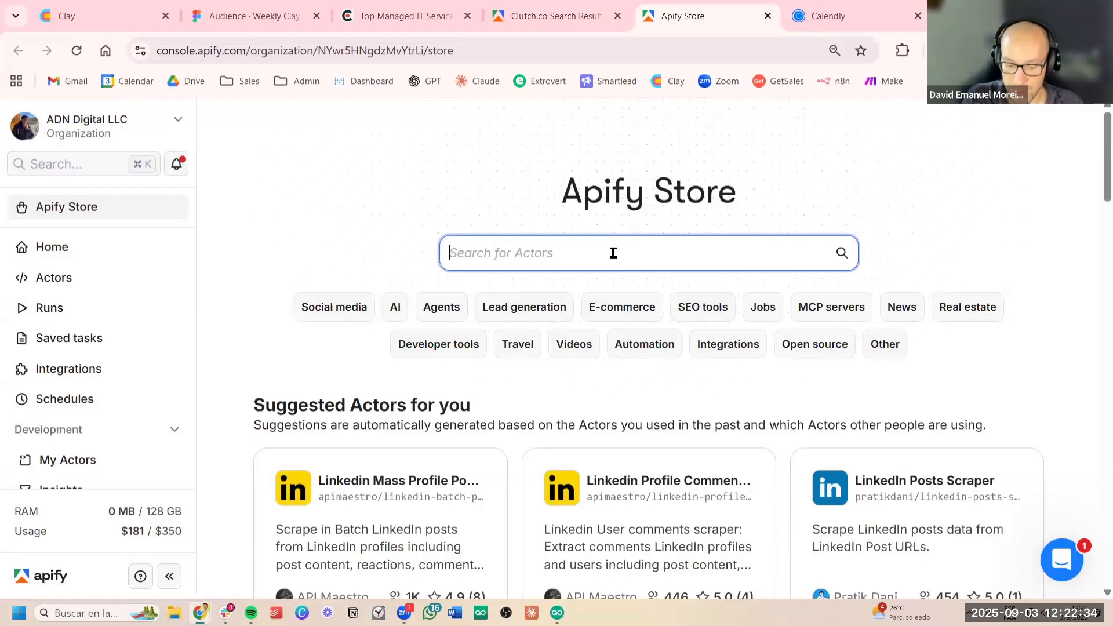
pyautogui.write('clutch')
pyautogui.press('Return')
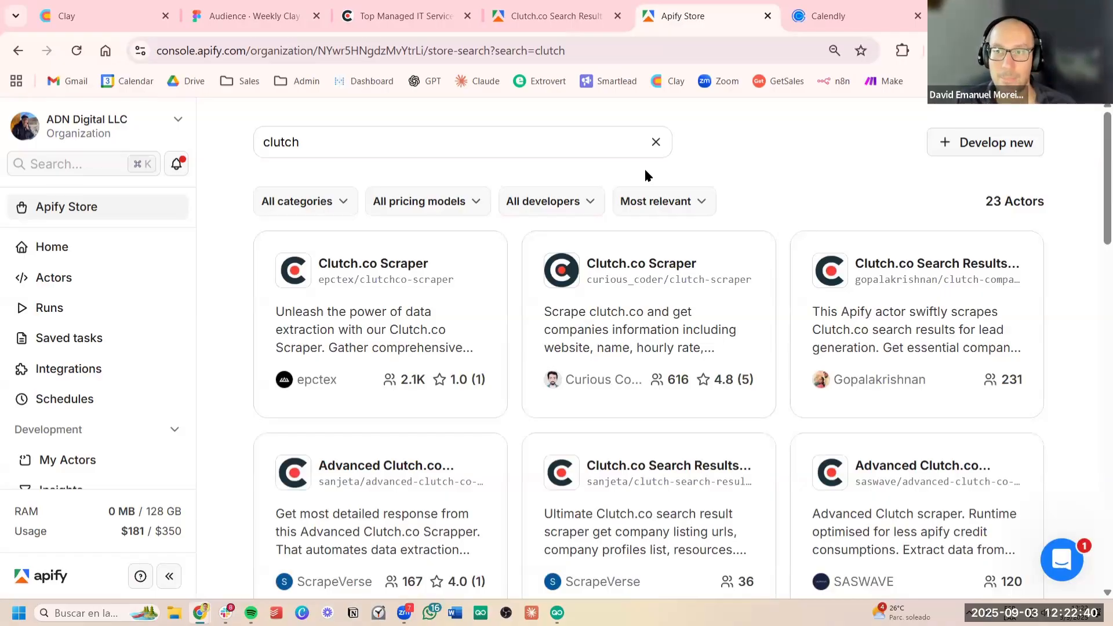
# Filter the store's Clutch Actors by pricing model, trying Pay per usage first and settling on Pay per result
pyautogui.click(452, 209)
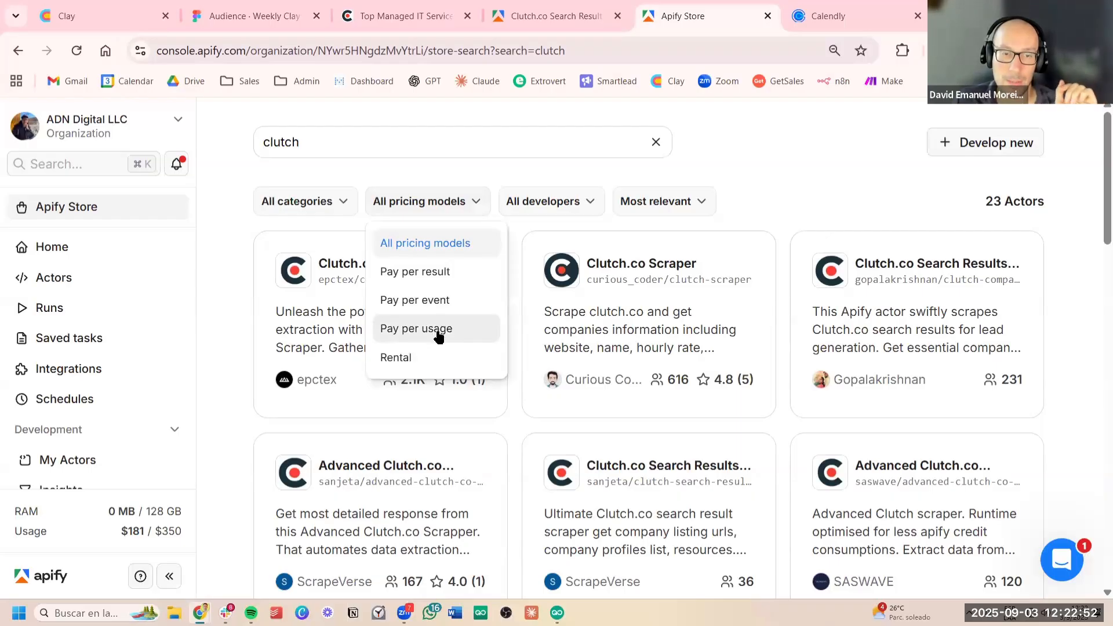
pyautogui.click(438, 337)
pyautogui.click(426, 207)
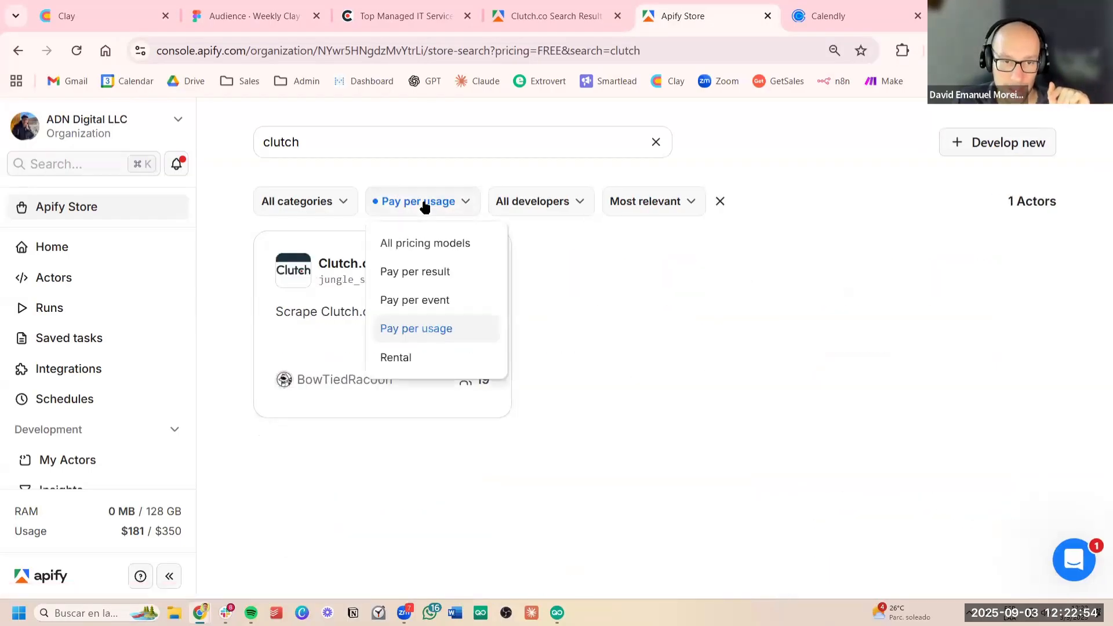
pyautogui.click(461, 275)
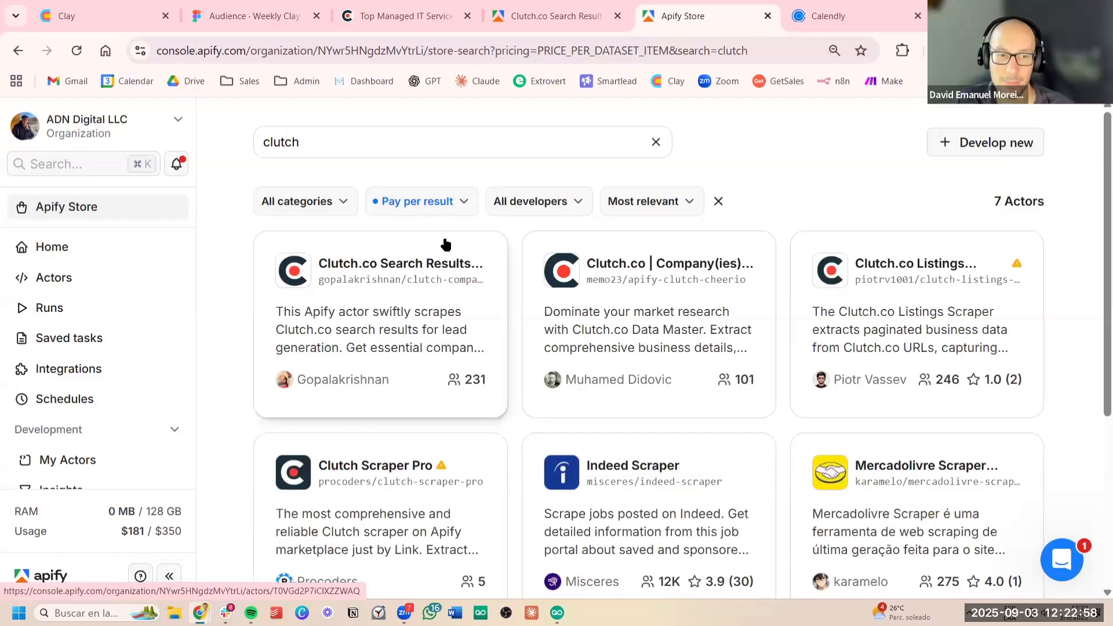
# Compare the URL to scrape in the Clutch.co Search Results Scraper with the address of the Clutch managed service providers listing
pyautogui.click(534, 19)
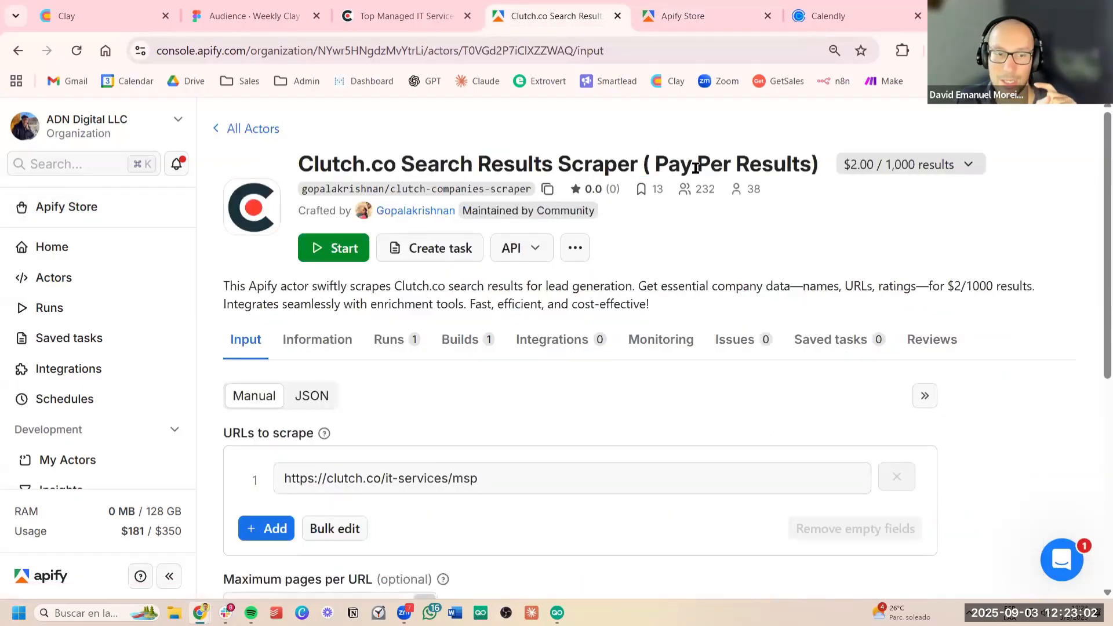
pyautogui.scroll(-2, 517, 287)
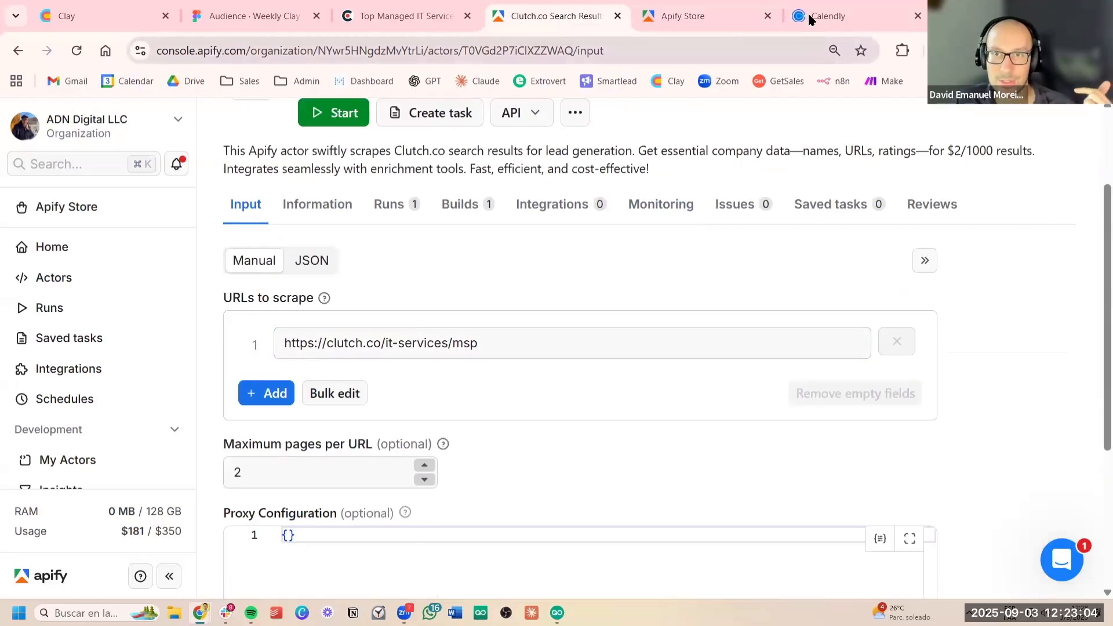
pyautogui.click(406, 16)
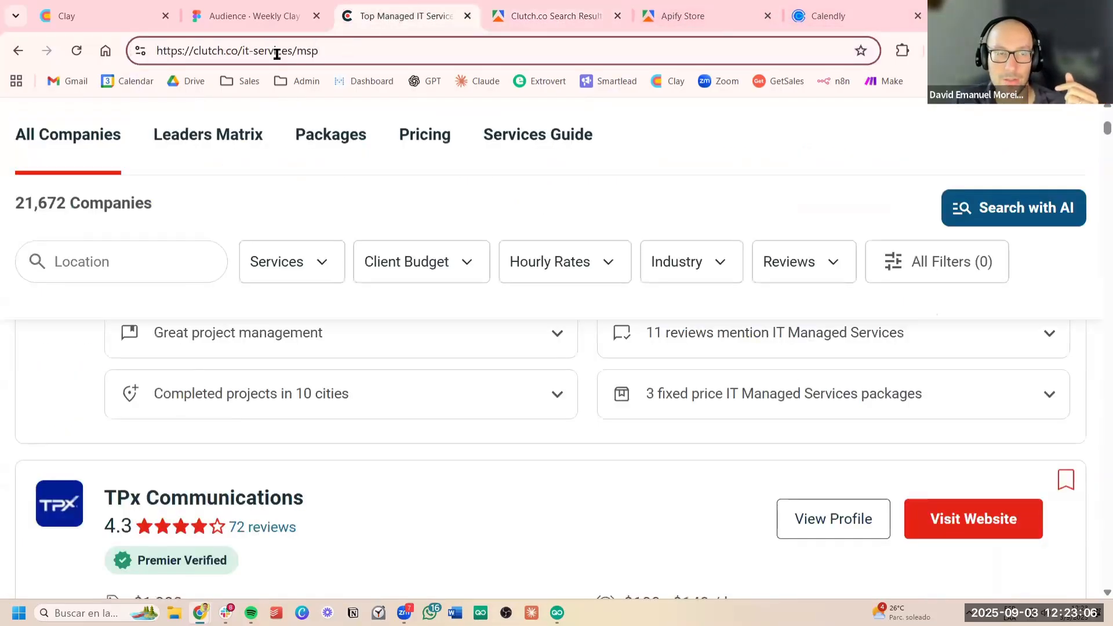
pyautogui.moveTo(368, 54); pyautogui.dragTo(149, 53)
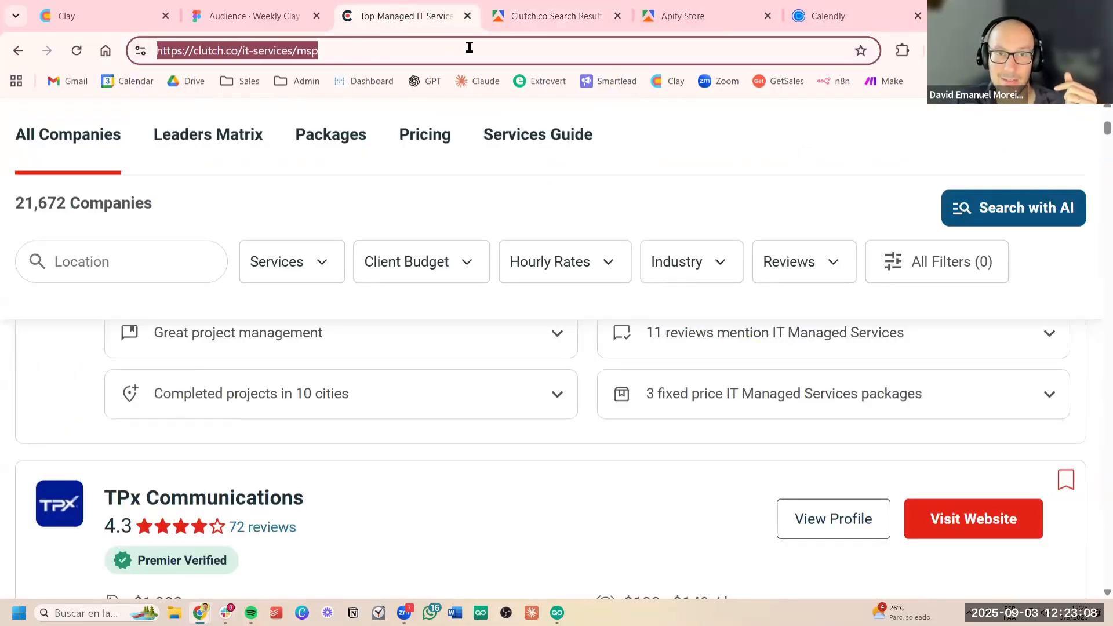
pyautogui.click(535, 16)
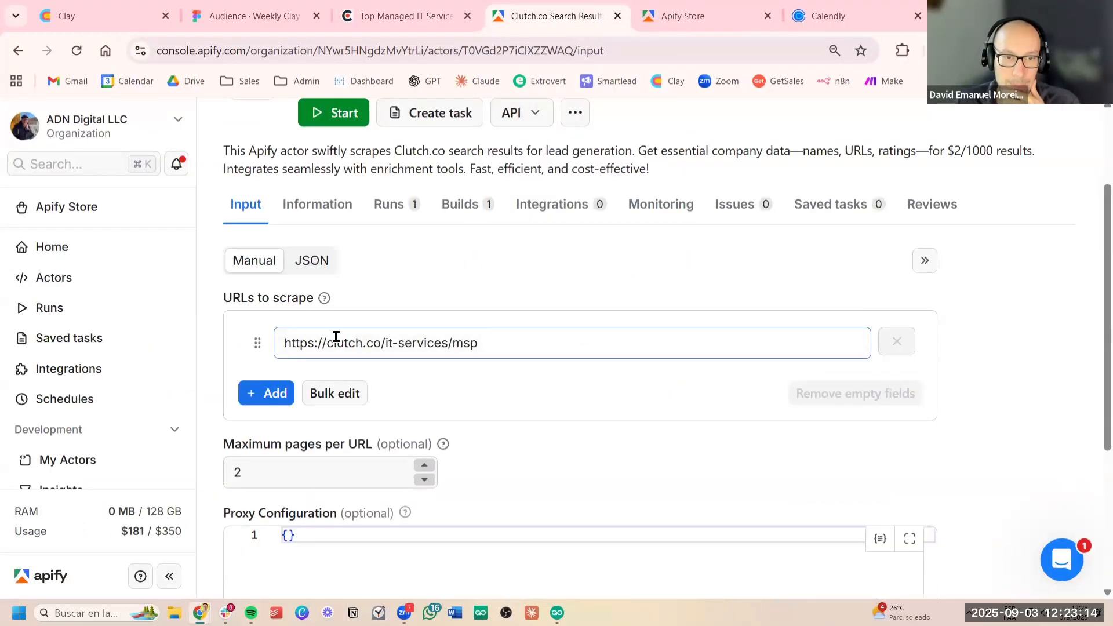
pyautogui.moveTo(355, 343); pyautogui.dragTo(505, 341)
# Review the scraper's remaining input settings: maximum pages per URL, proxy configuration and run options
pyautogui.scroll(-3, 506, 294)
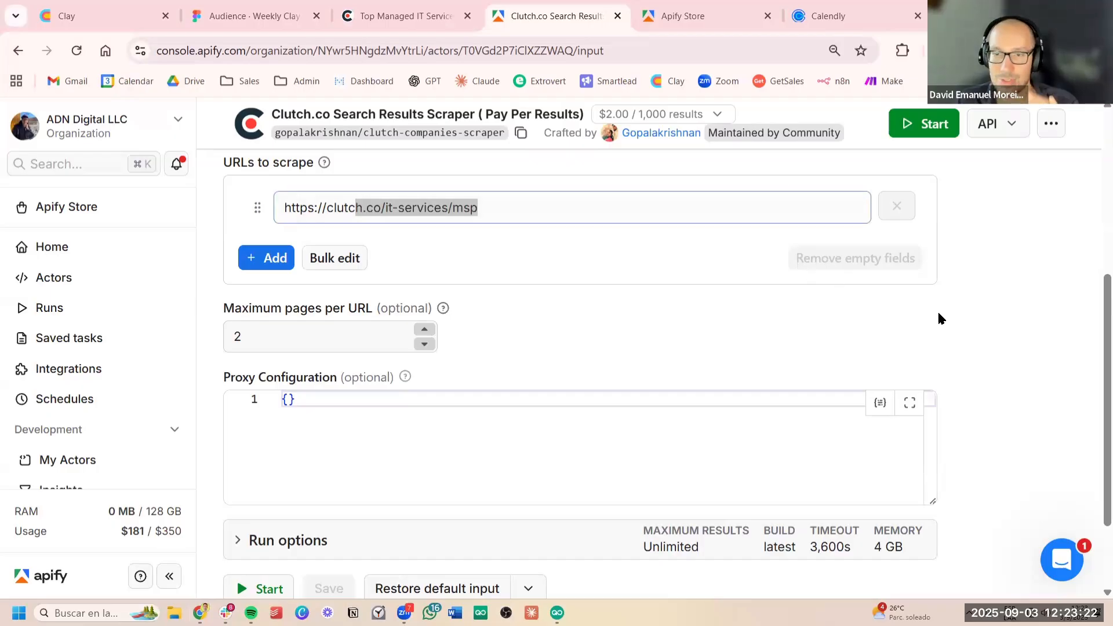
pyautogui.click(992, 302)
pyautogui.scroll(-2, 983, 298)
pyautogui.scroll(2, 980, 298)
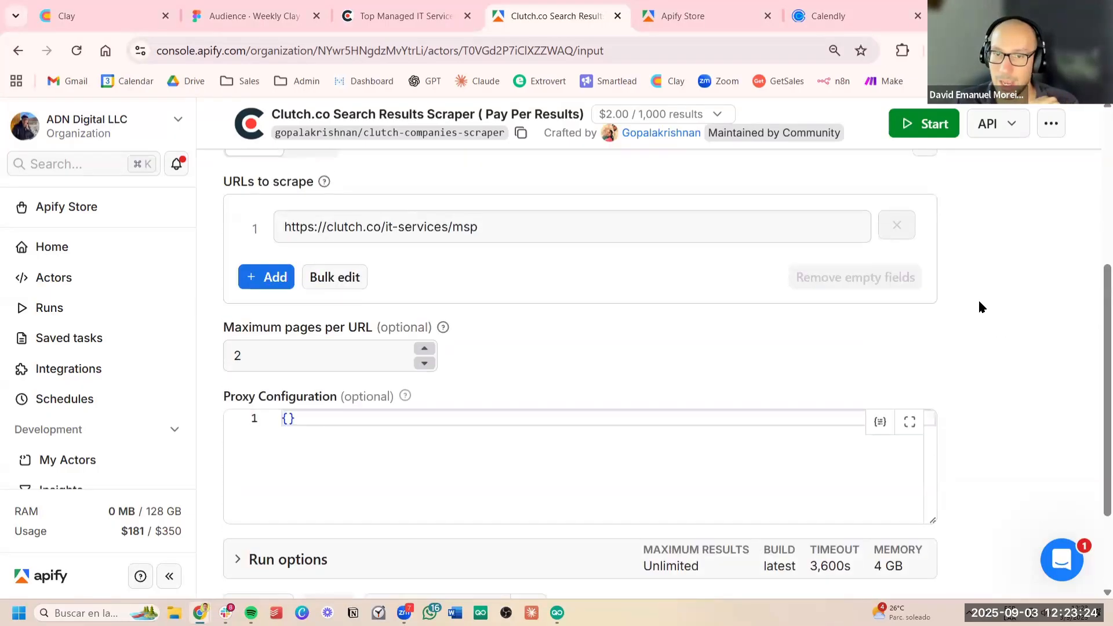
pyautogui.scroll(4, 985, 293)
pyautogui.scroll(-6, 1020, 221)
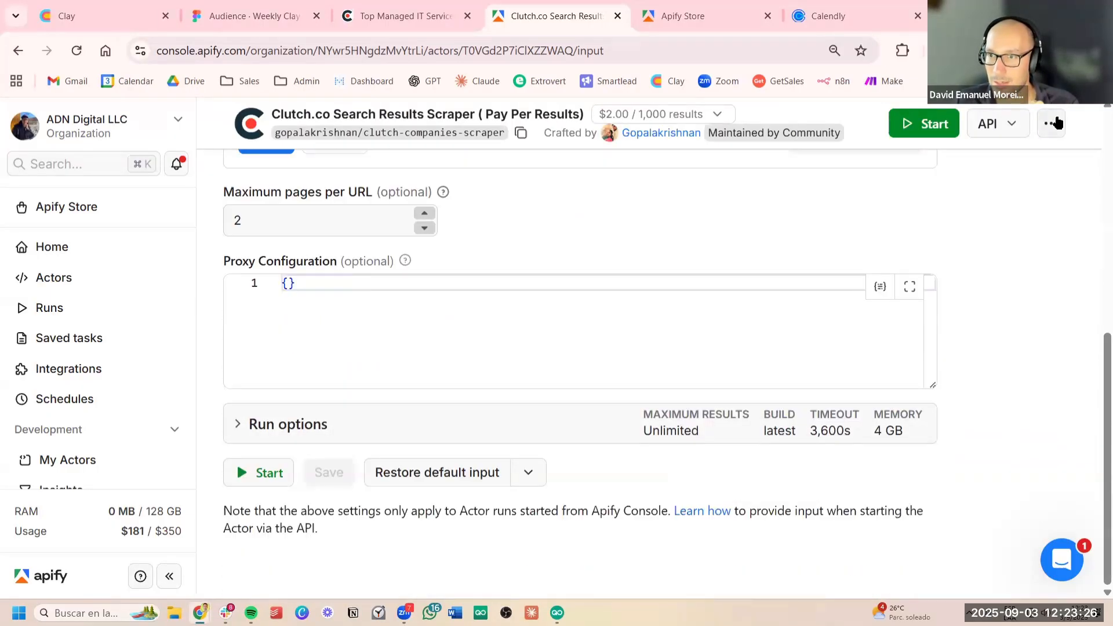
# Create a task titled "MSP scraping" from the Clutch.co Search Results Scraper and start its run
pyautogui.click(1055, 124)
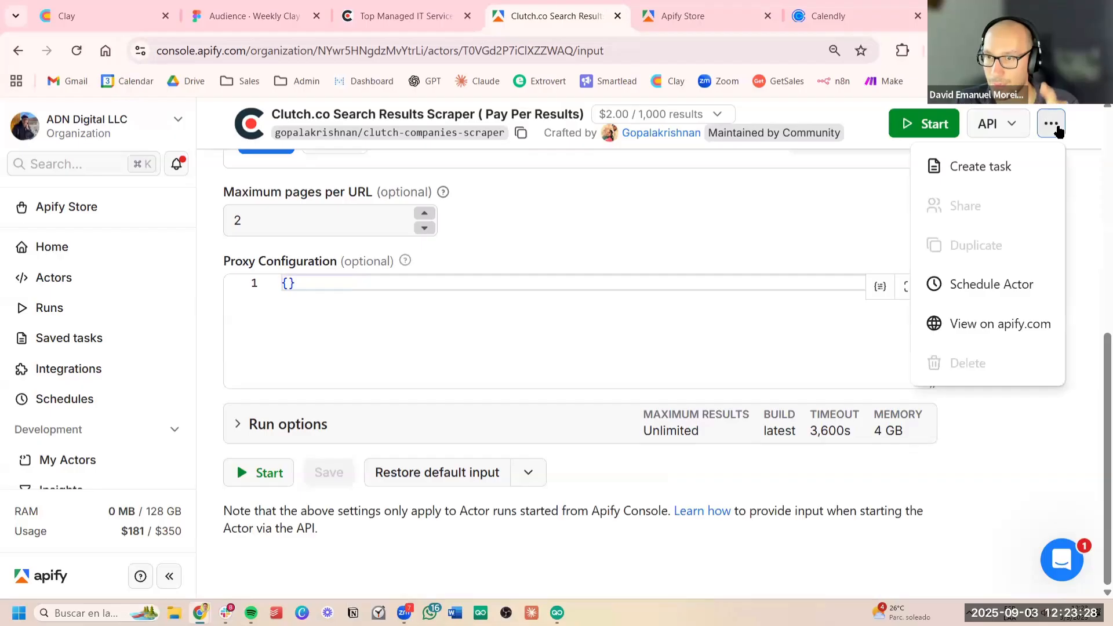
pyautogui.click(1011, 168)
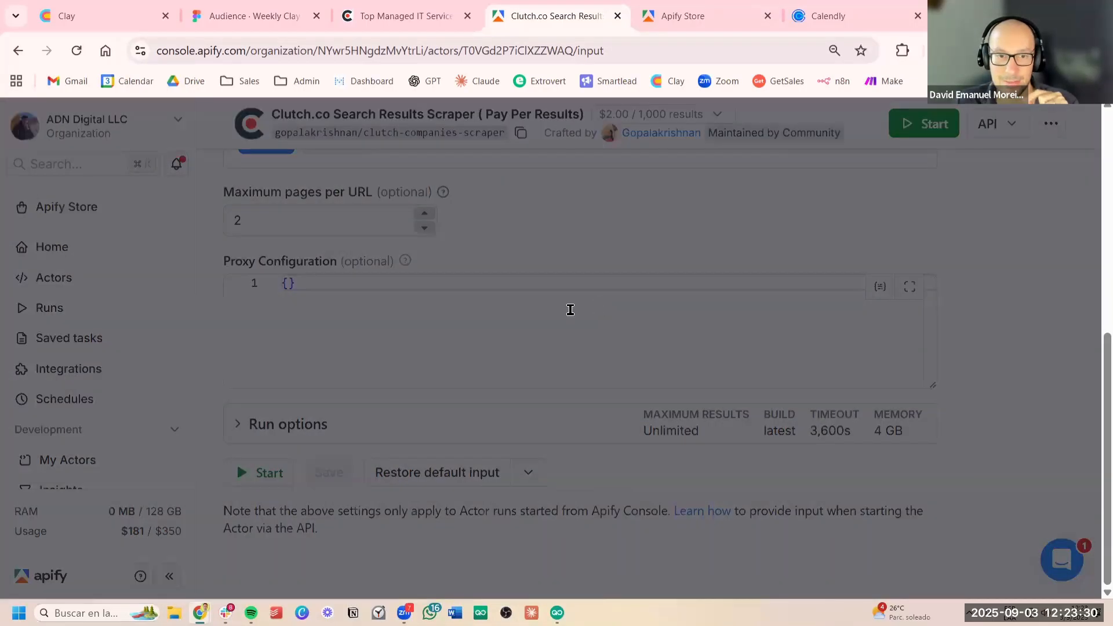
pyautogui.hotkey('ctrl', 'a')
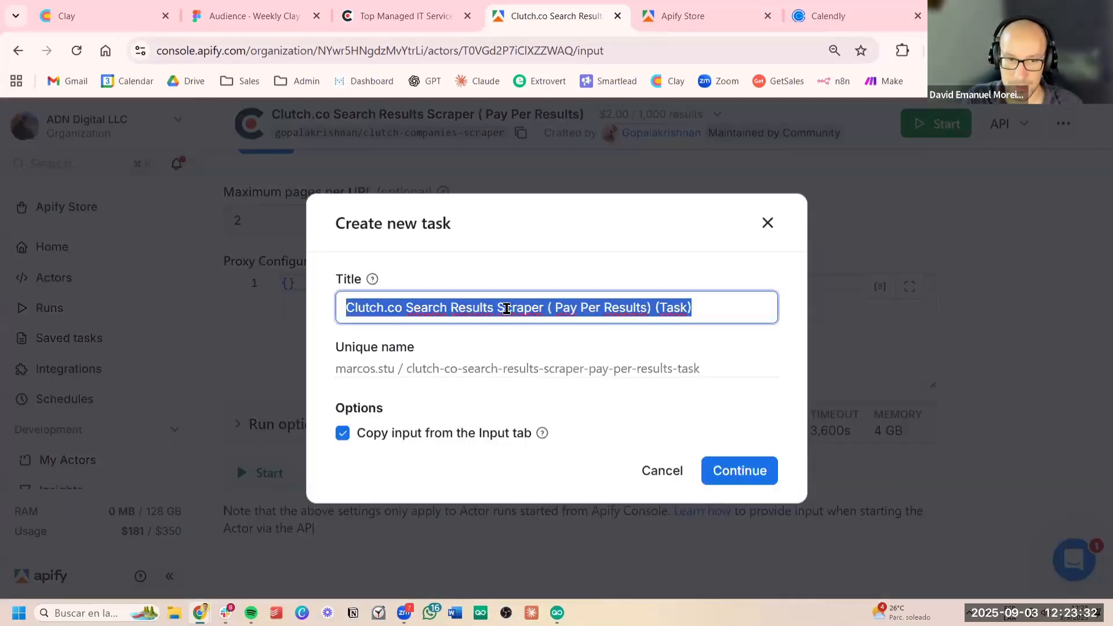
pyautogui.write('MSP scraping')
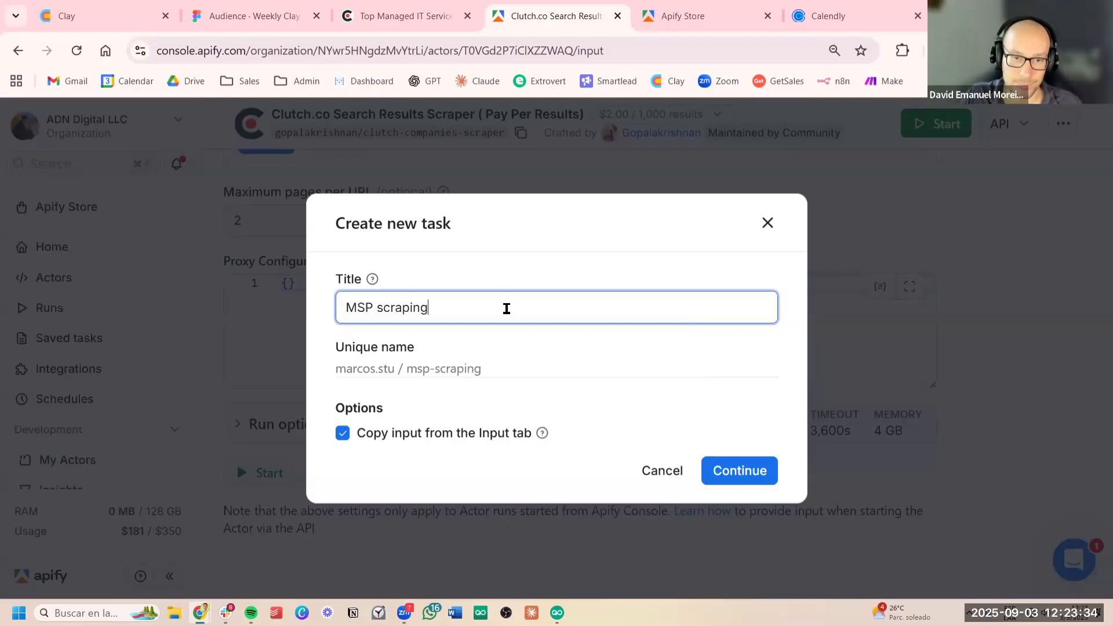
pyautogui.click(729, 467)
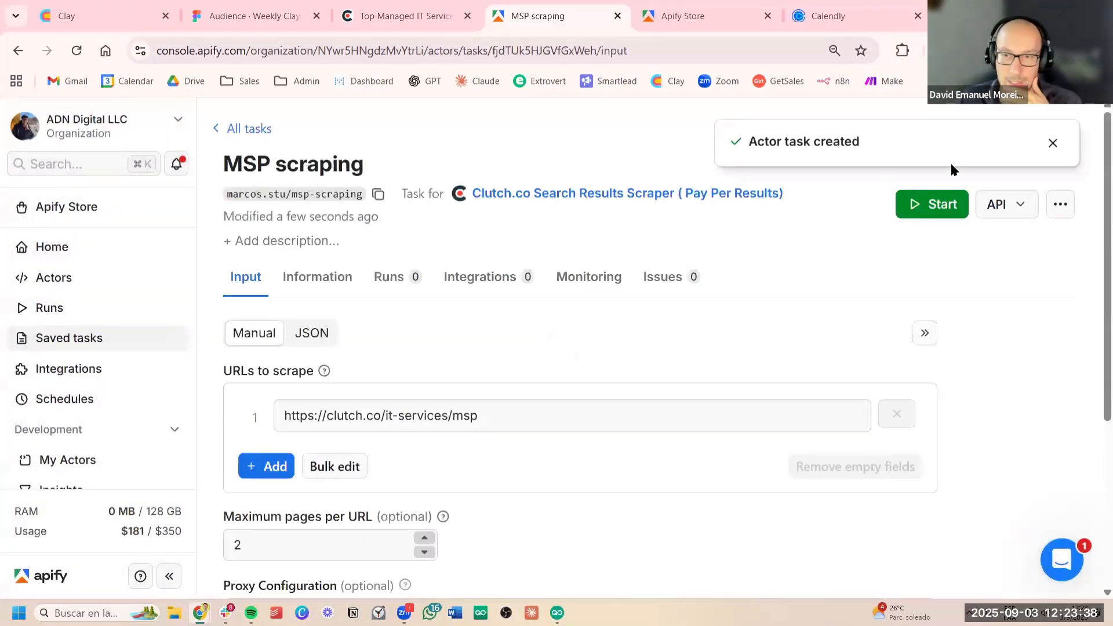
pyautogui.click(1054, 143)
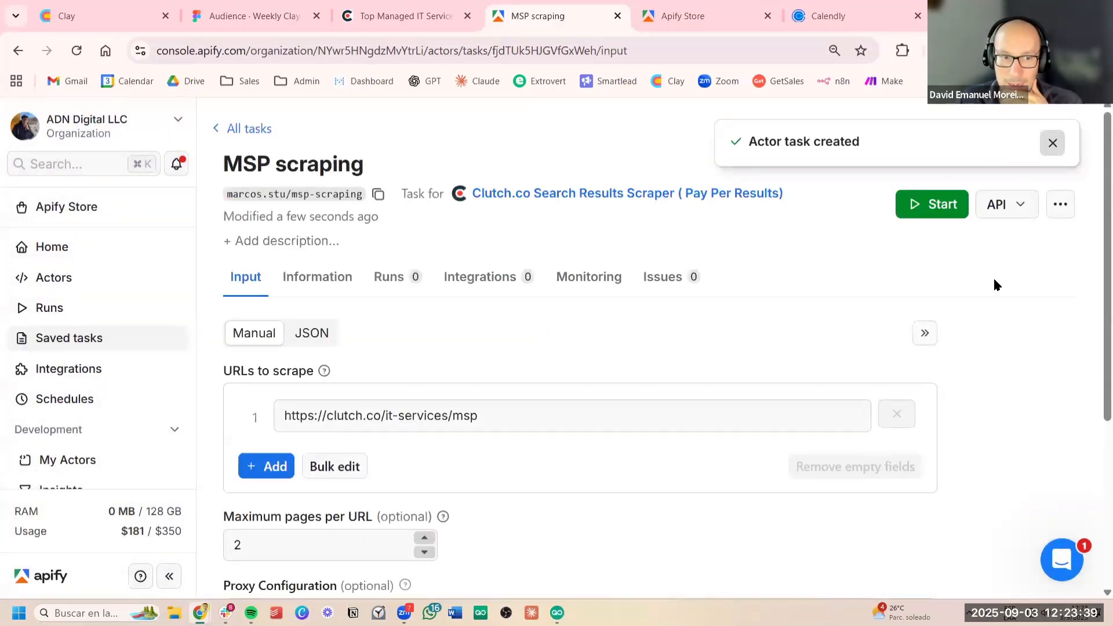
pyautogui.click(937, 203)
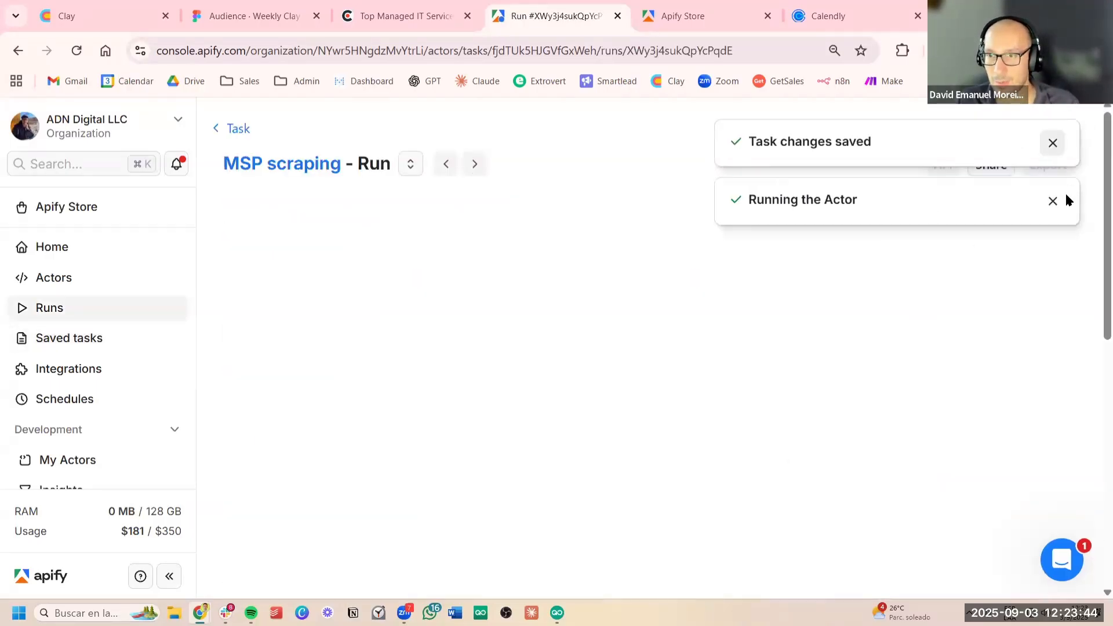
# Monitor the progress and output of the MSP scraping run, looking over the Clutch listing's companies while it runs
pyautogui.click(1065, 145)
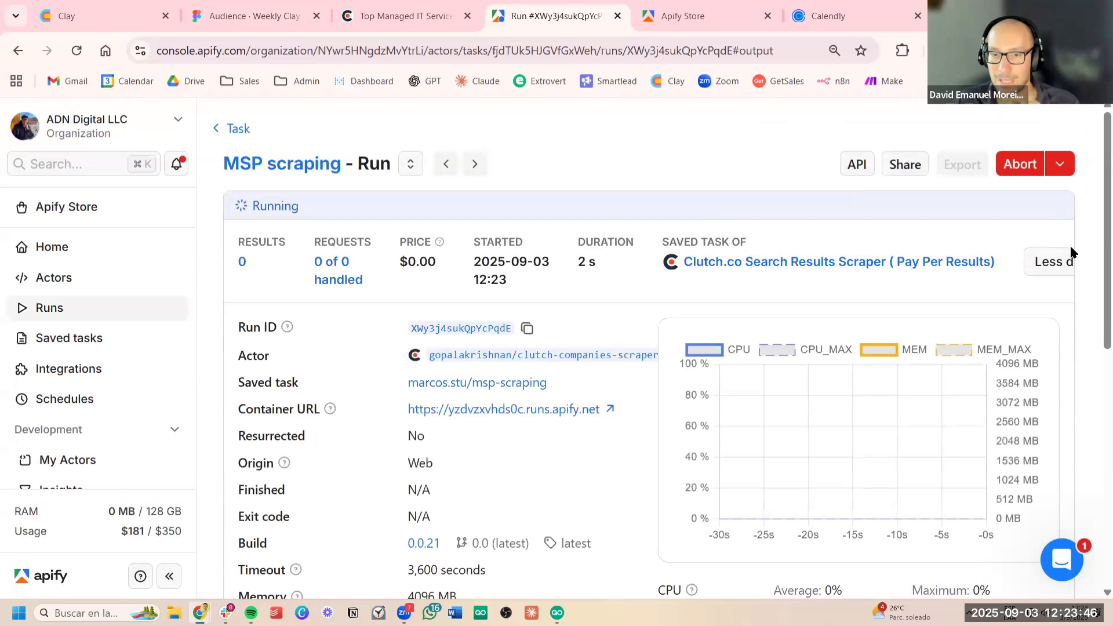
pyautogui.scroll(-6, 1082, 276)
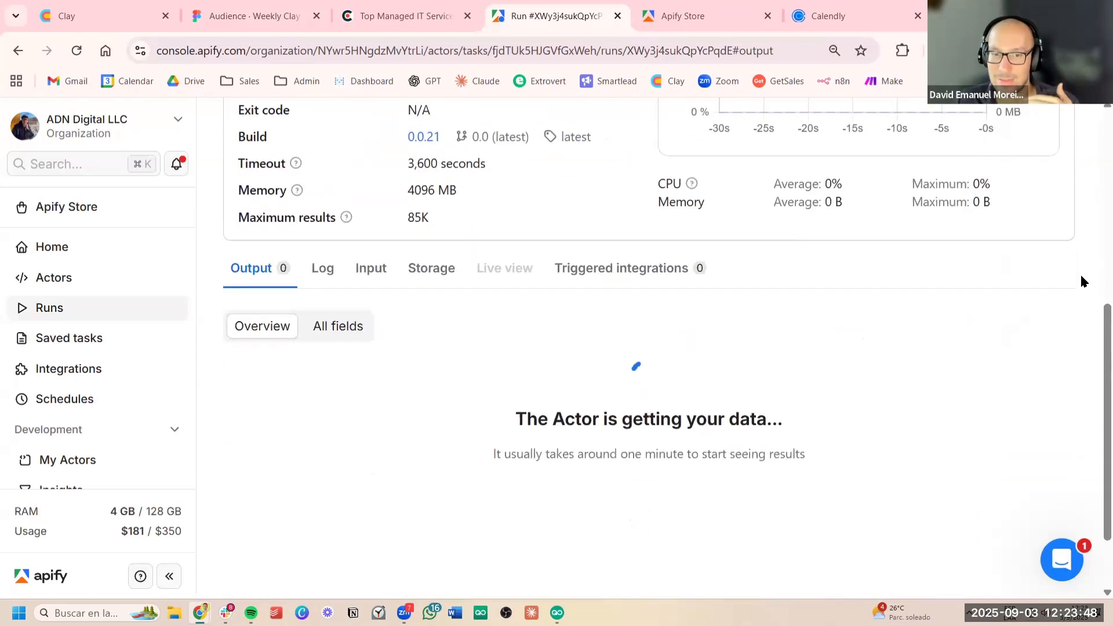
pyautogui.scroll(-2, 1082, 278)
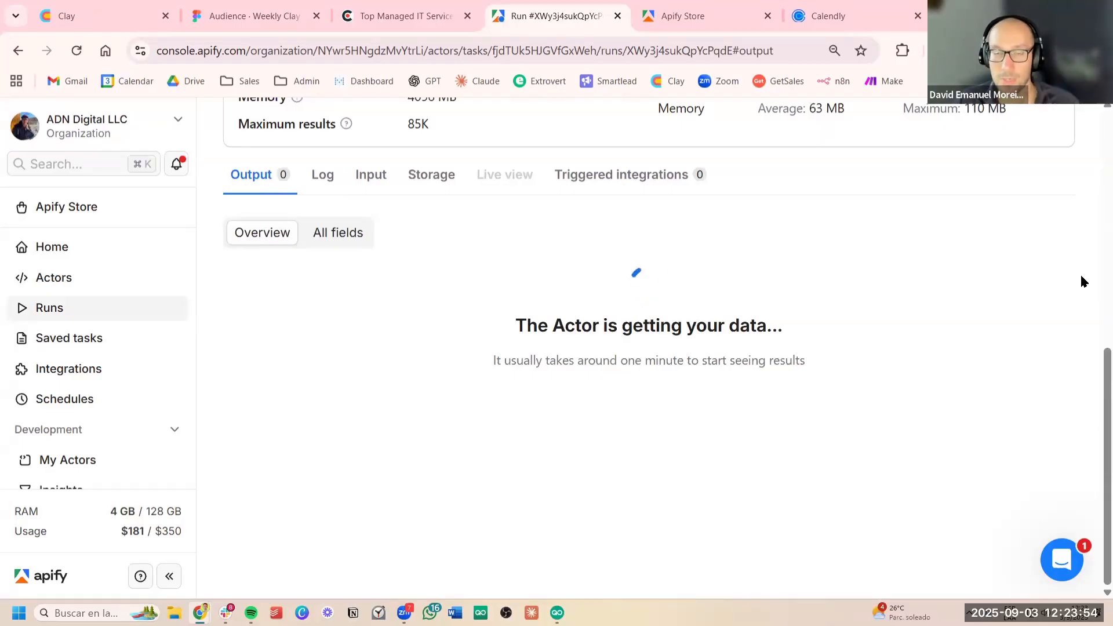
pyautogui.click(418, 20)
pyautogui.scroll(10, 467, 453)
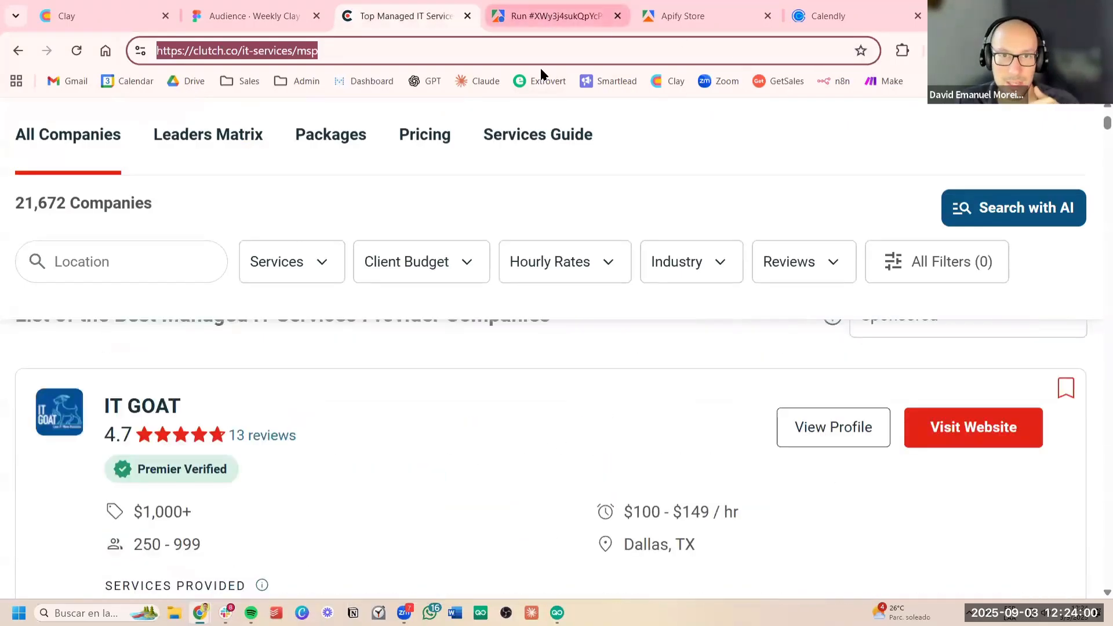
pyautogui.scroll(-15, 528, 444)
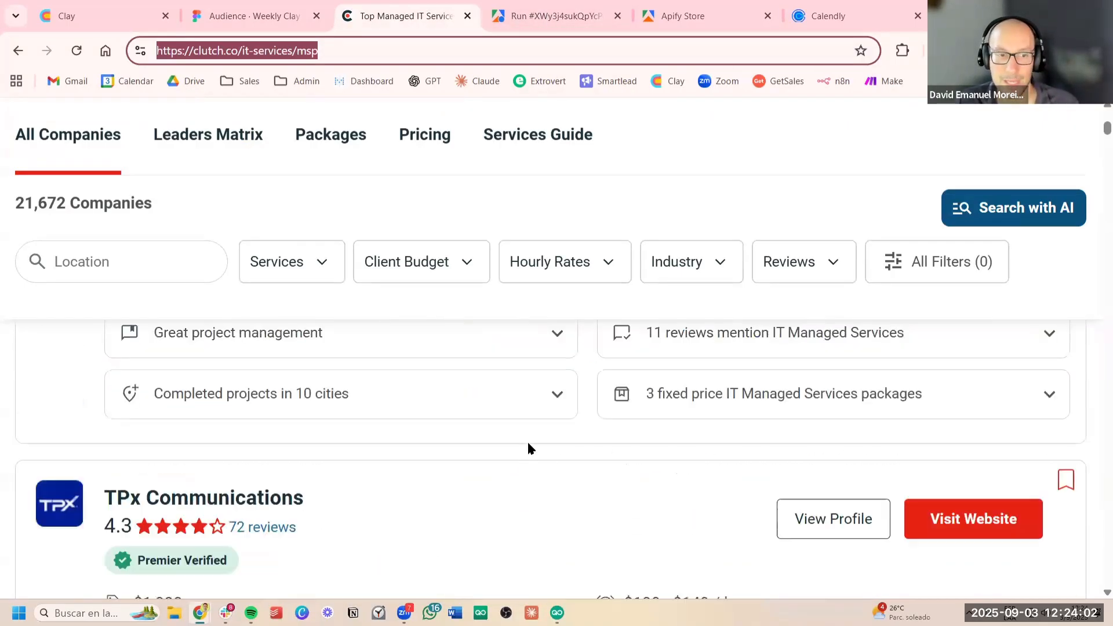
pyautogui.scroll(5, 528, 441)
pyautogui.click(565, 12)
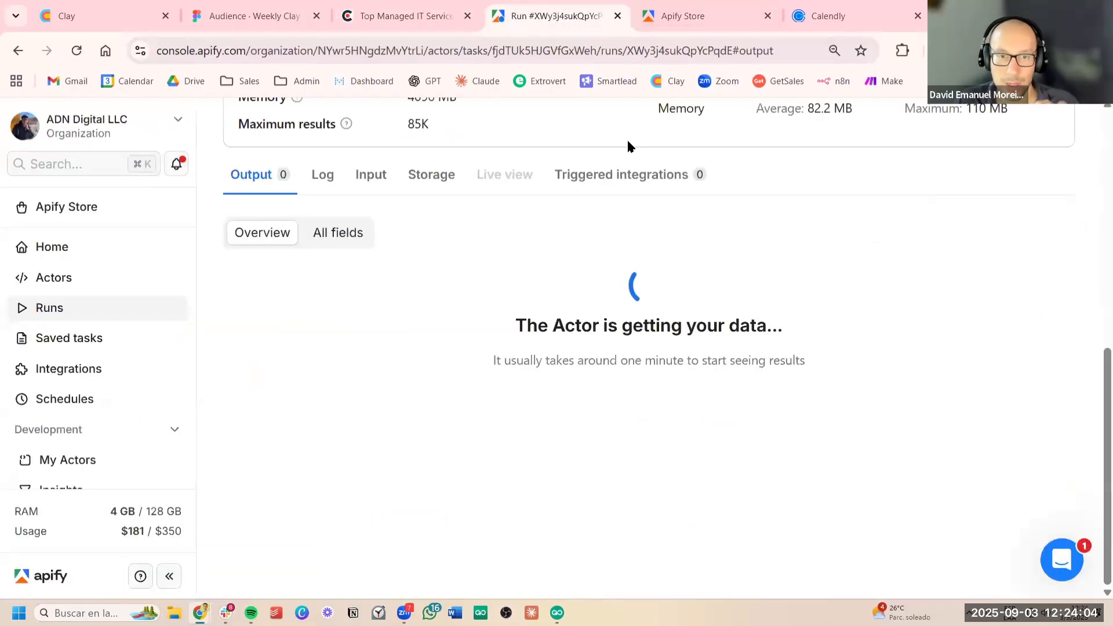
pyautogui.scroll(5, 841, 317)
pyautogui.scroll(3, 661, 360)
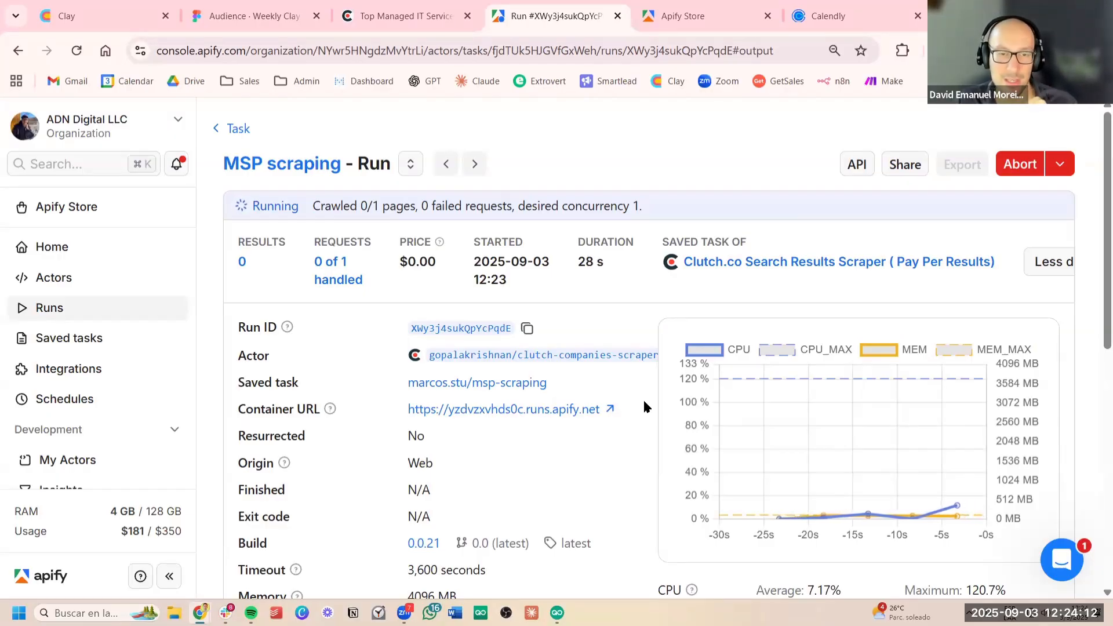
# Examine the scraped companies in the run's output table, from name and website to employee count and description
pyautogui.scroll(-3, 638, 395)
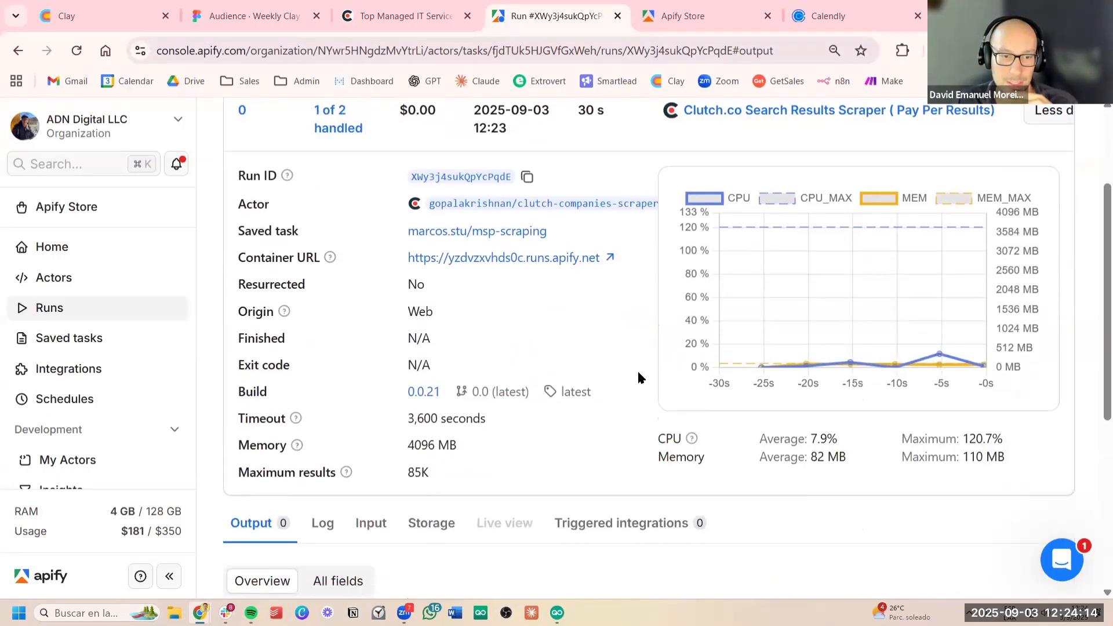
pyautogui.scroll(-7, 638, 378)
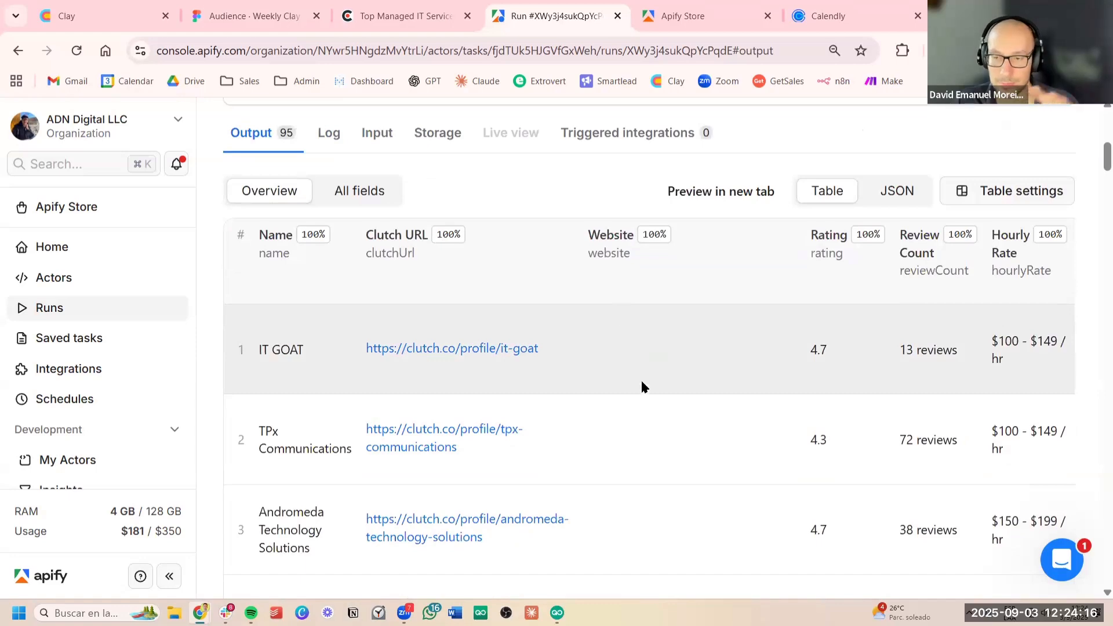
pyautogui.scroll(-1, 661, 264)
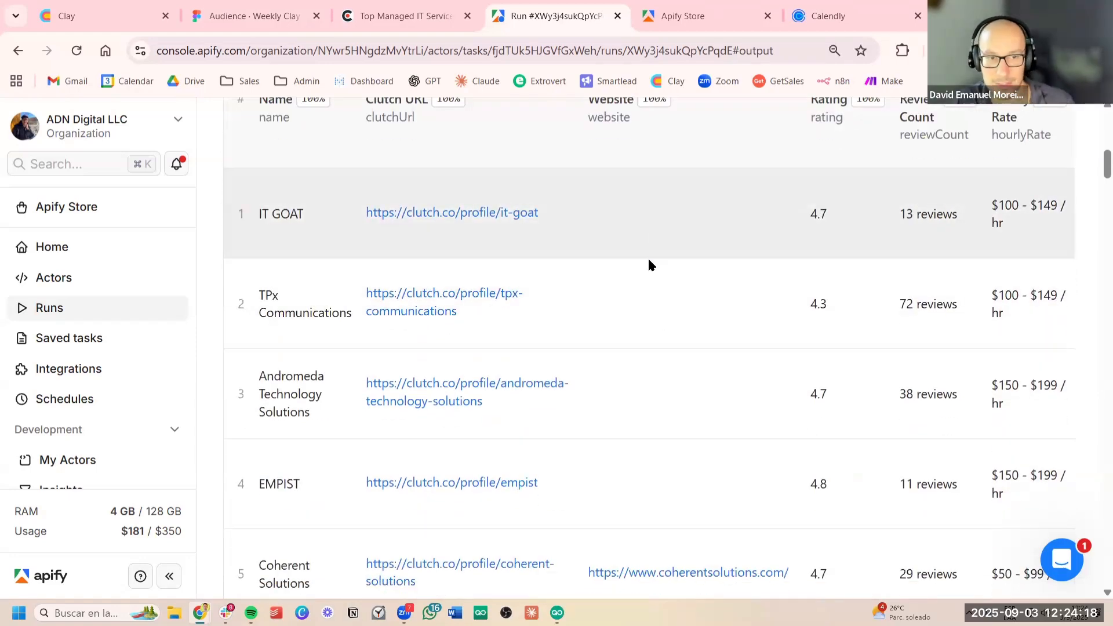
pyautogui.hscroll(5, 638, 264)
pyautogui.scroll(3, 650, 291)
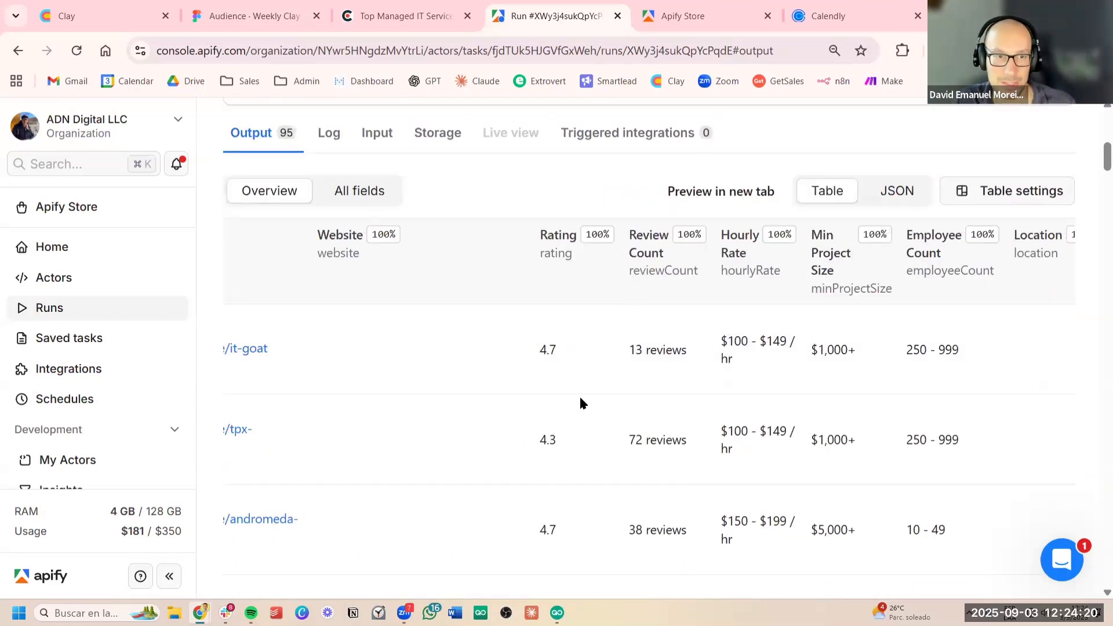
pyautogui.hscroll(-1, 646, 377)
pyautogui.hscroll(3, 646, 387)
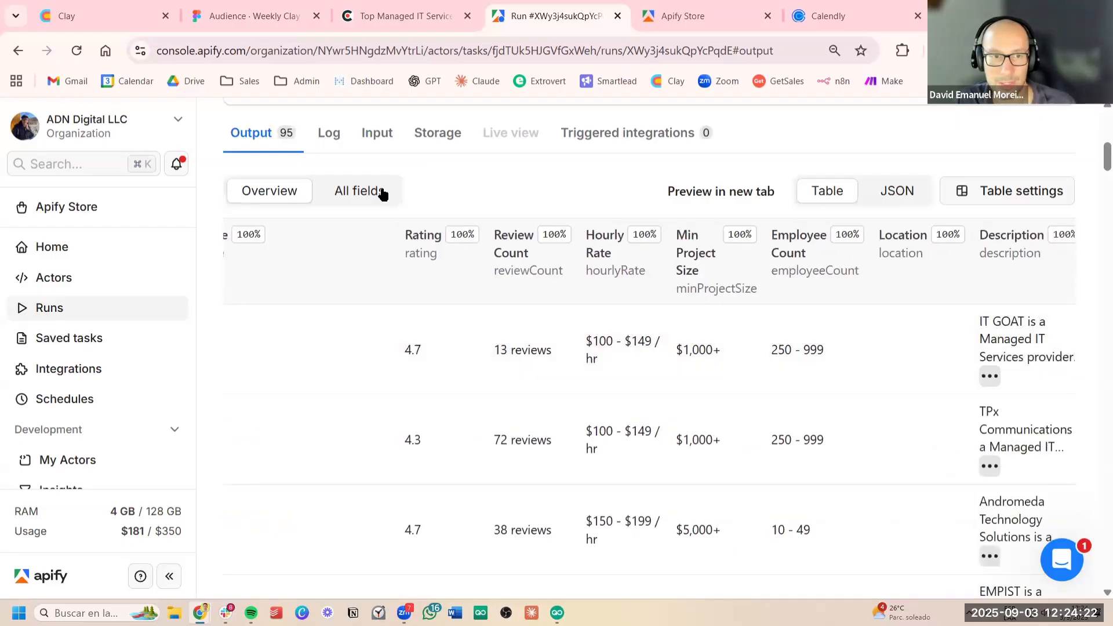
# Show the run's output as JSON and read through the IT GOAT and TPx Communications records
pyautogui.scroll(2, 574, 267)
pyautogui.click(897, 326)
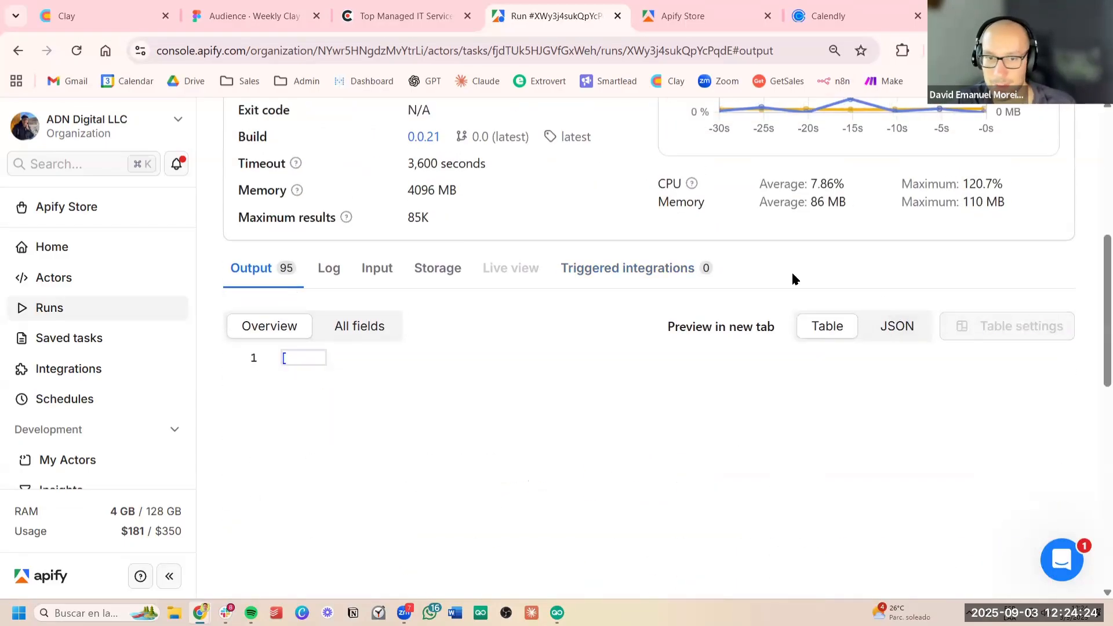
pyautogui.scroll(-2, 795, 278)
pyautogui.scroll(-4, 777, 374)
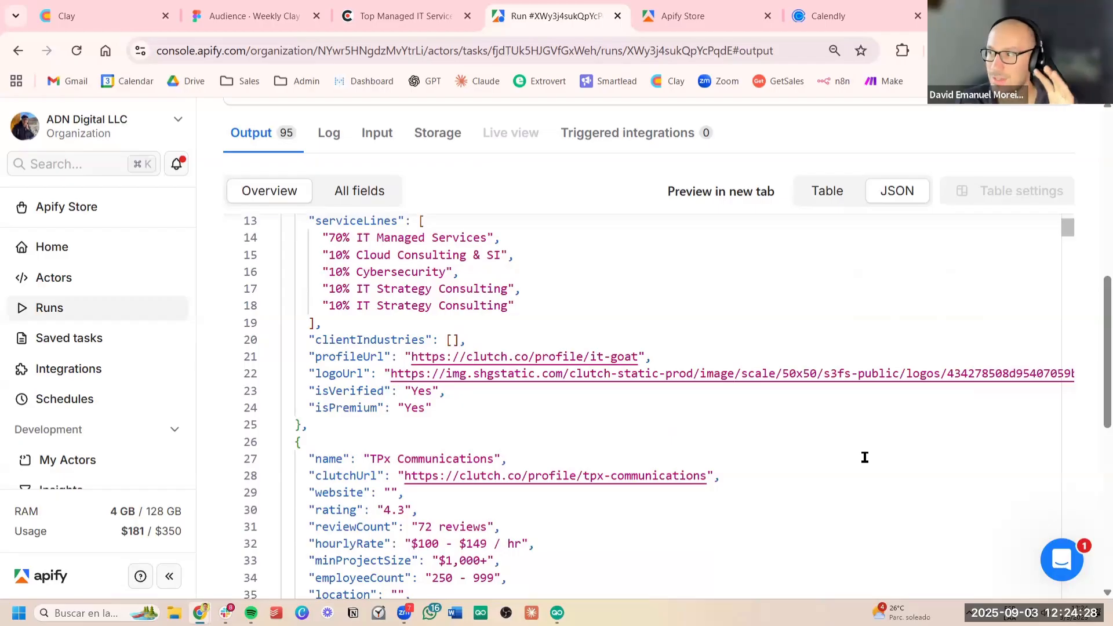
pyautogui.scroll(-4, 867, 447)
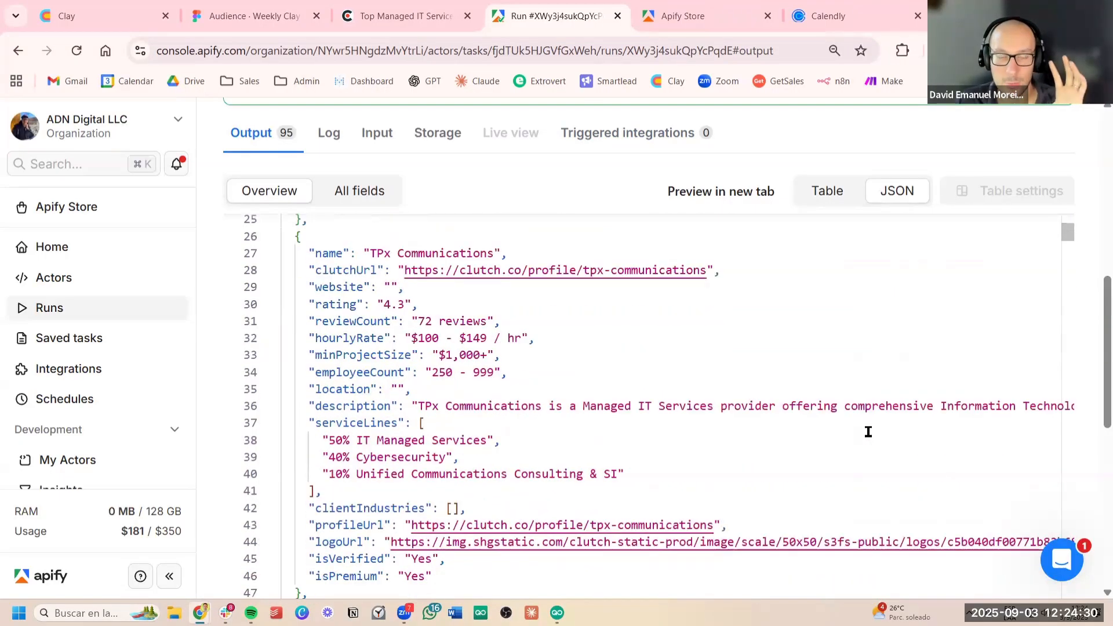
pyautogui.scroll(-6, 868, 432)
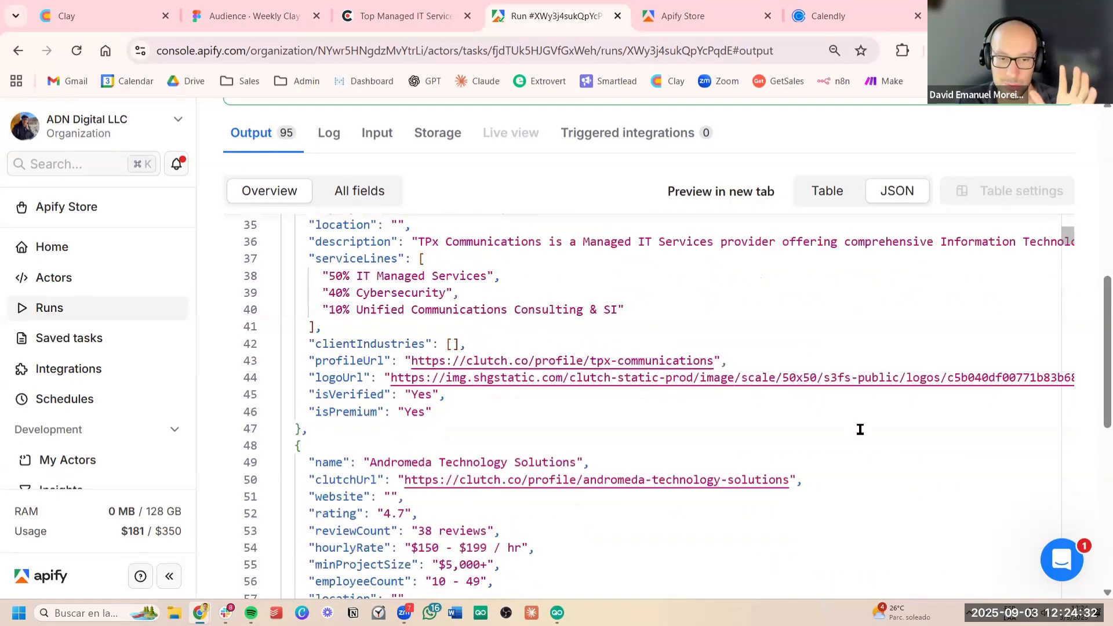
# Inspect the hourly rate, review count, rating and website values in the Andromeda Technology Solutions record
pyautogui.moveTo(411, 384); pyautogui.dragTo(494, 381)
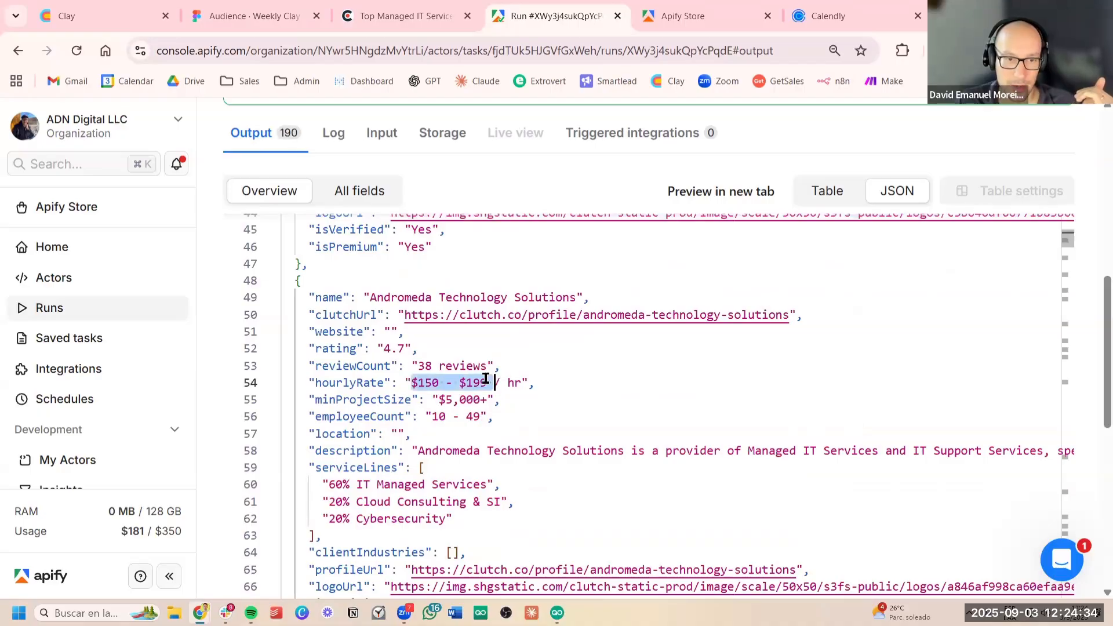
pyautogui.moveTo(418, 366); pyautogui.dragTo(529, 373)
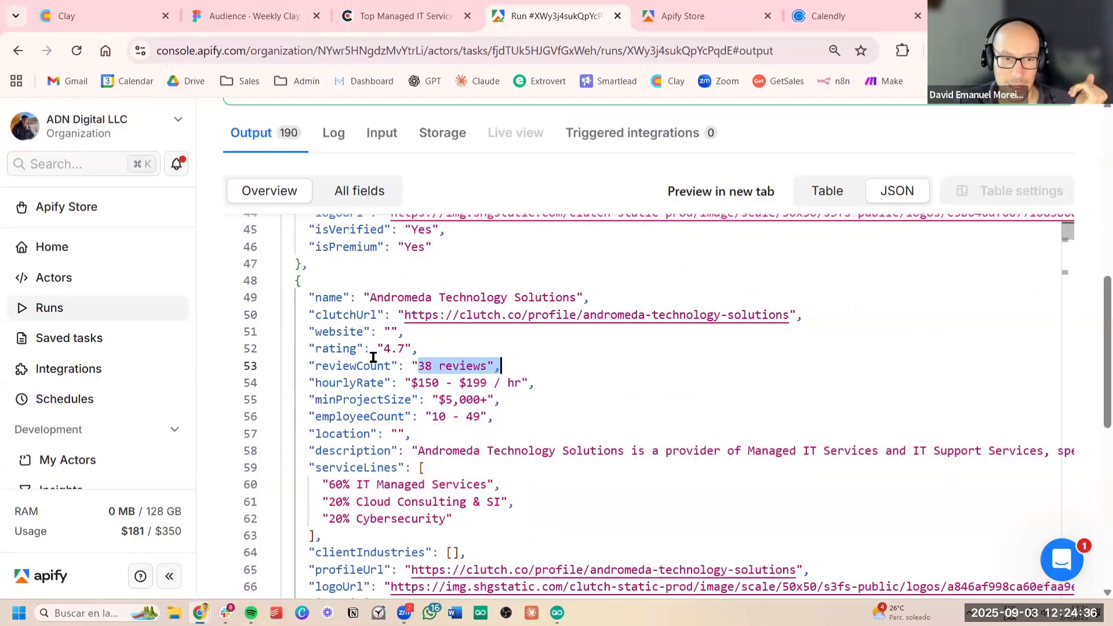
pyautogui.moveTo(391, 348); pyautogui.dragTo(411, 349)
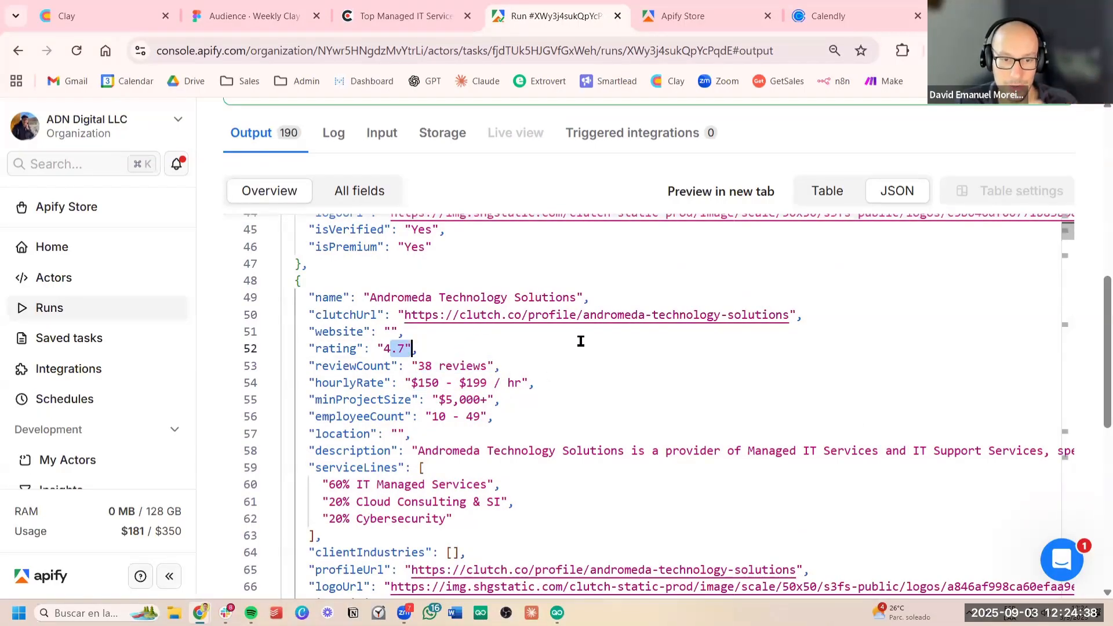
pyautogui.doubleClick(400, 332)
pyautogui.scroll(-1, 476, 360)
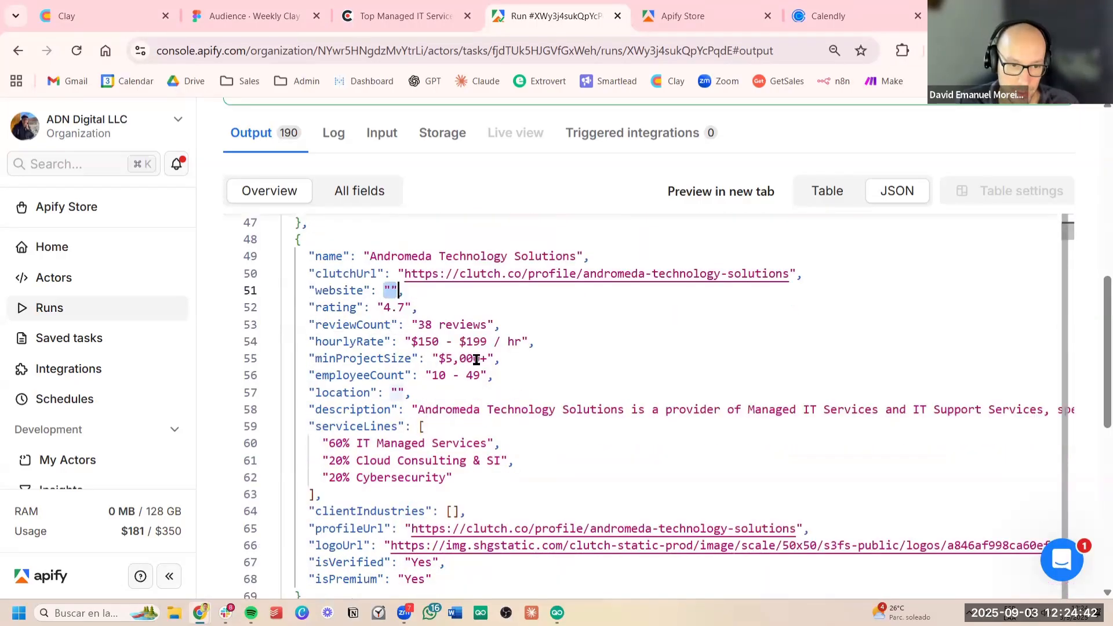
# Examine the EMPIST and Coherent Solutions JSON records, checking the latter's website value, and return to the run summary
pyautogui.scroll(-2, 476, 360)
pyautogui.scroll(-8, 497, 366)
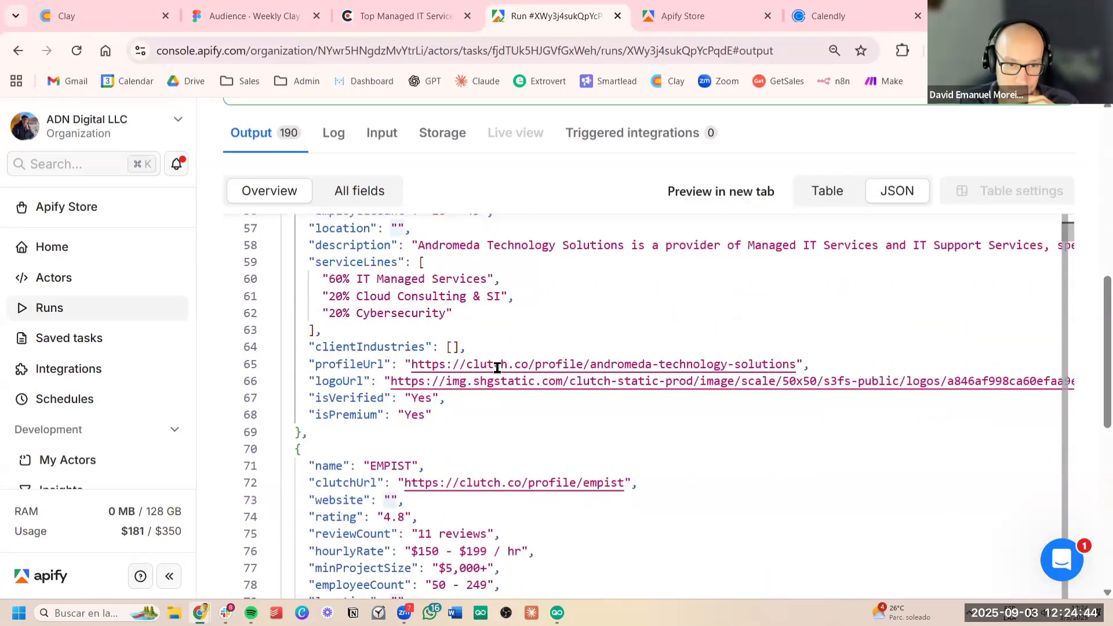
pyautogui.scroll(2, 574, 367)
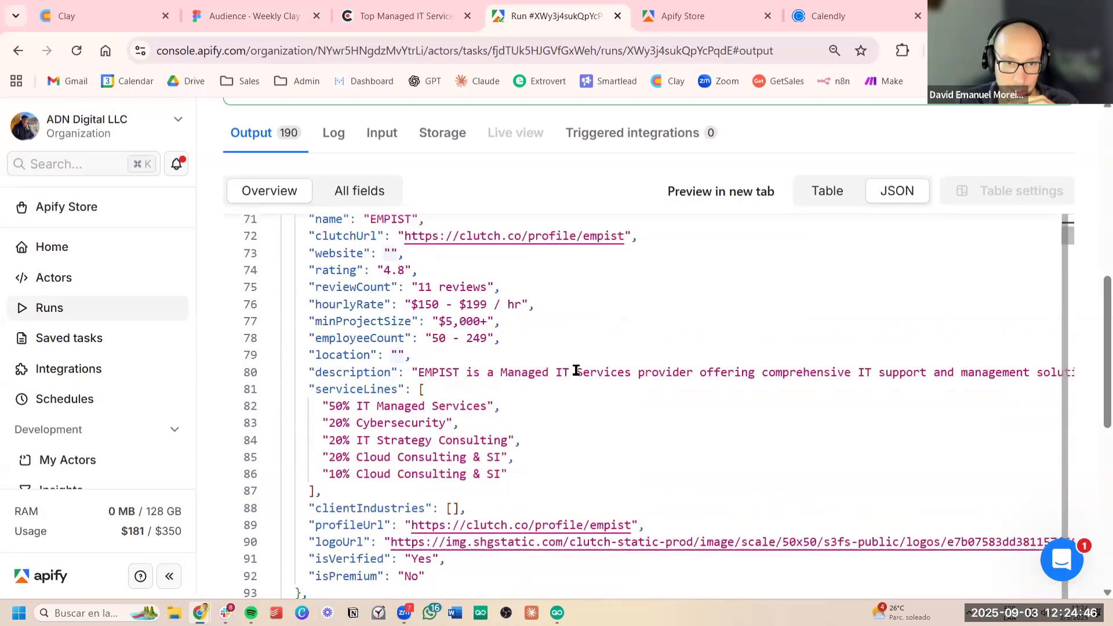
pyautogui.scroll(-6, 574, 370)
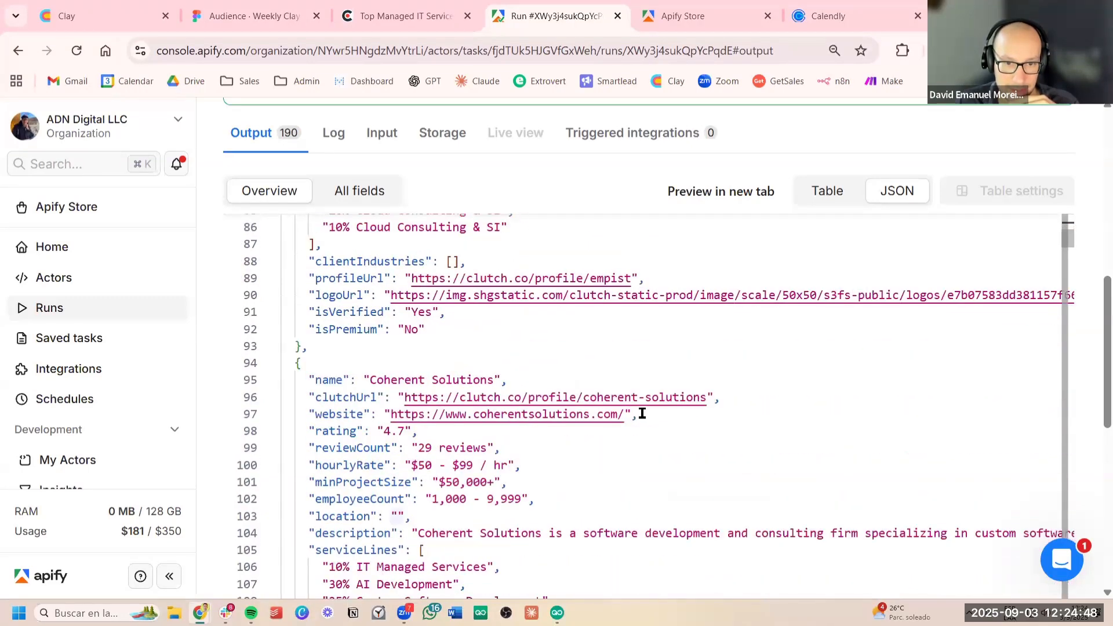
pyautogui.moveTo(642, 414); pyautogui.dragTo(342, 414)
pyautogui.scroll(-2, 695, 441)
pyautogui.click(683, 432)
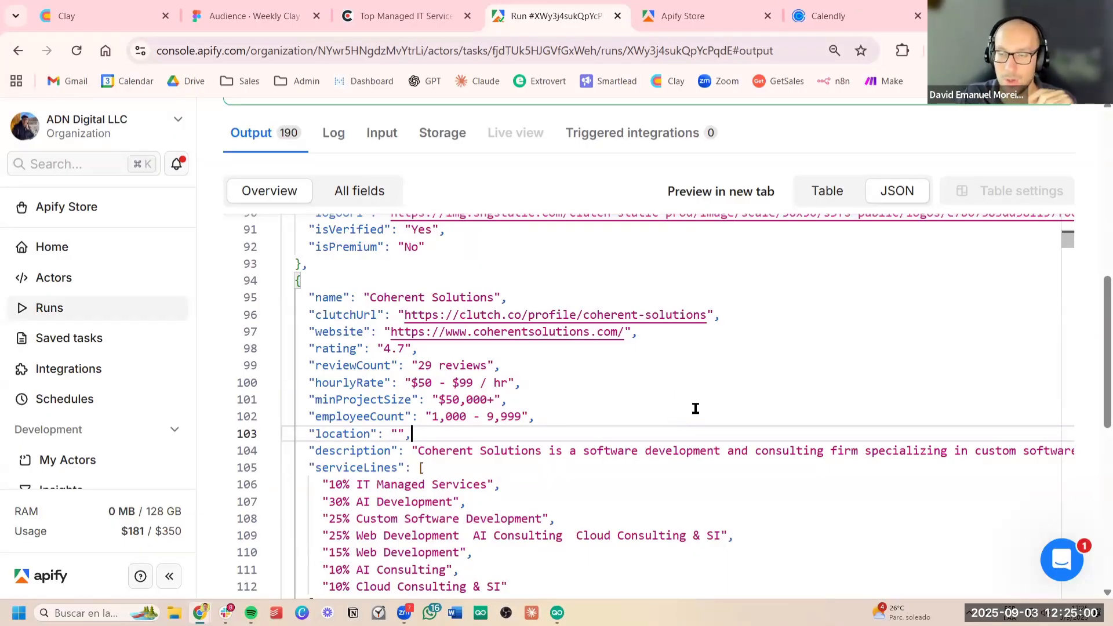
pyautogui.scroll(7, 718, 386)
pyautogui.scroll(20, 719, 393)
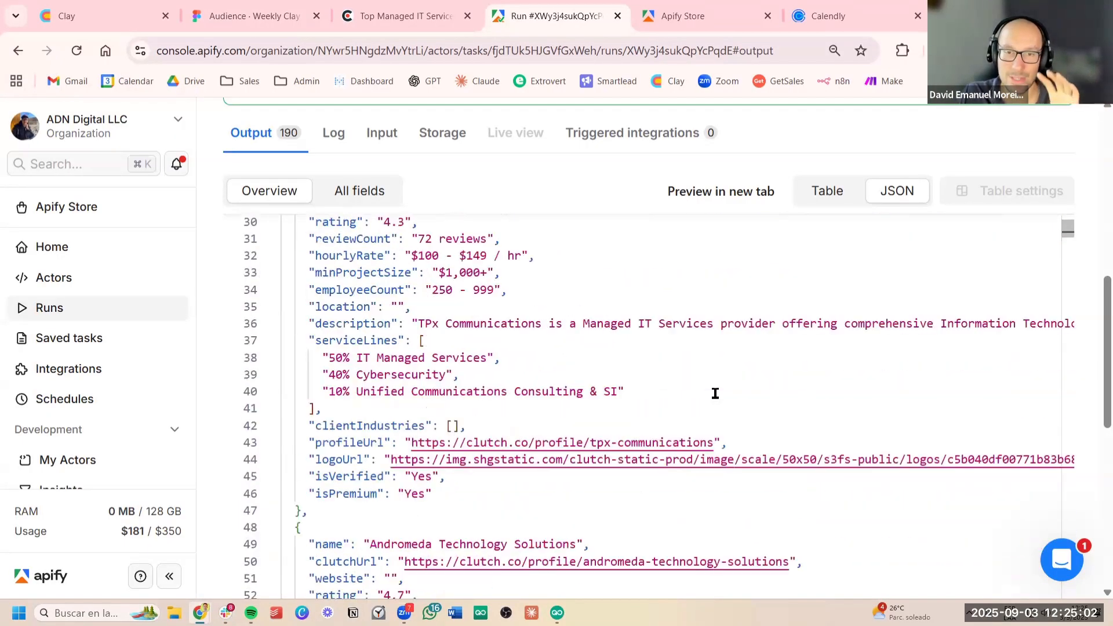
pyautogui.scroll(5, 722, 382)
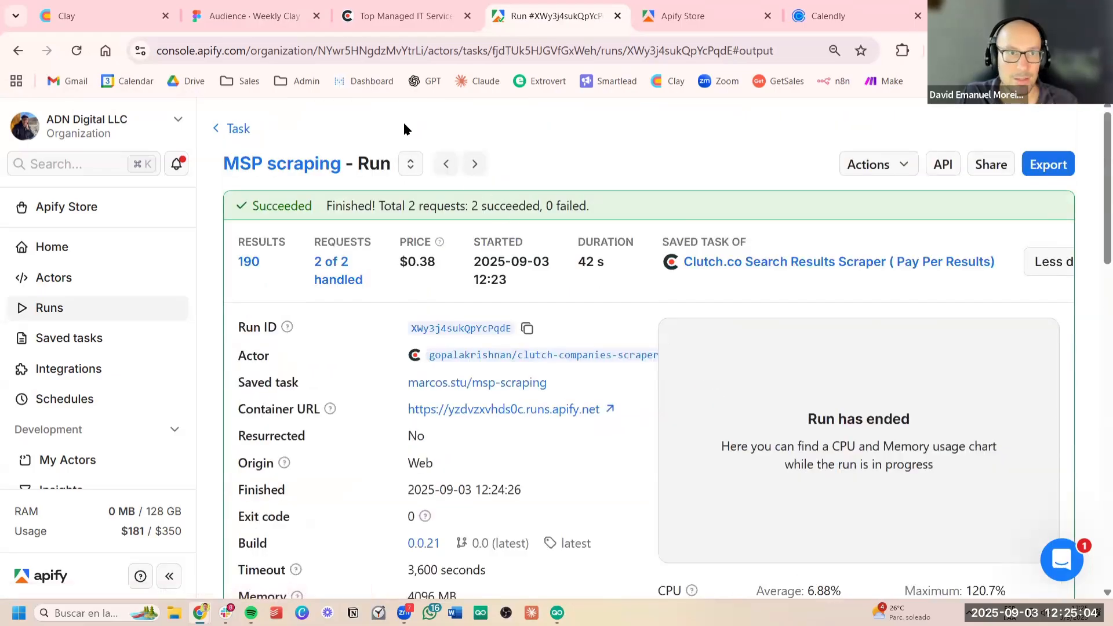
# Switch to Clay and create a new workbook
pyautogui.click(91, 30)
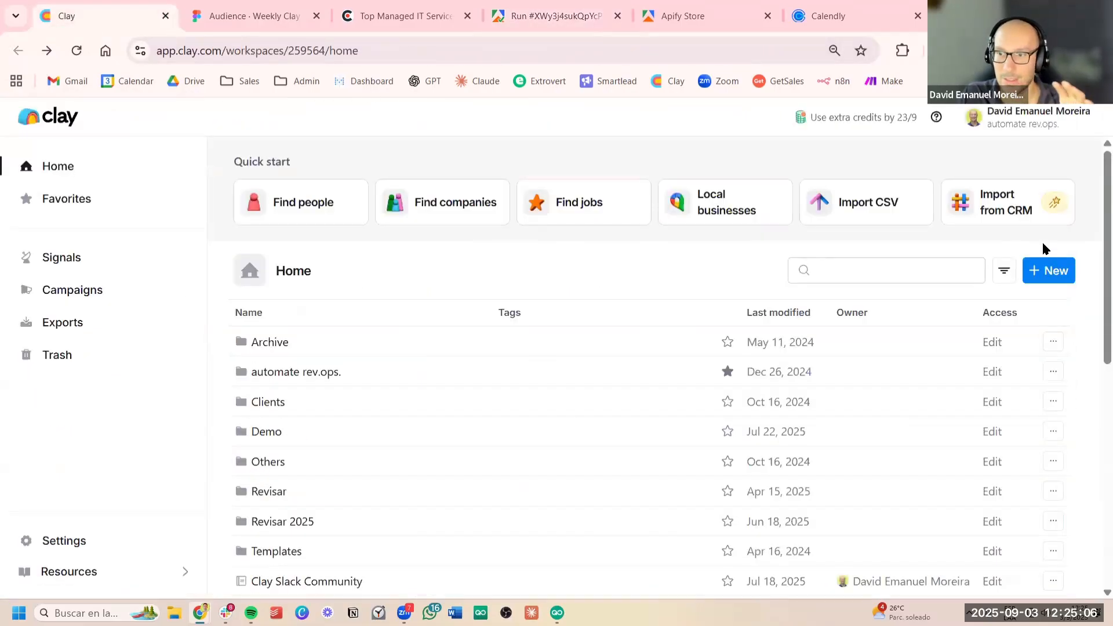
pyautogui.click(1060, 272)
pyautogui.click(1007, 308)
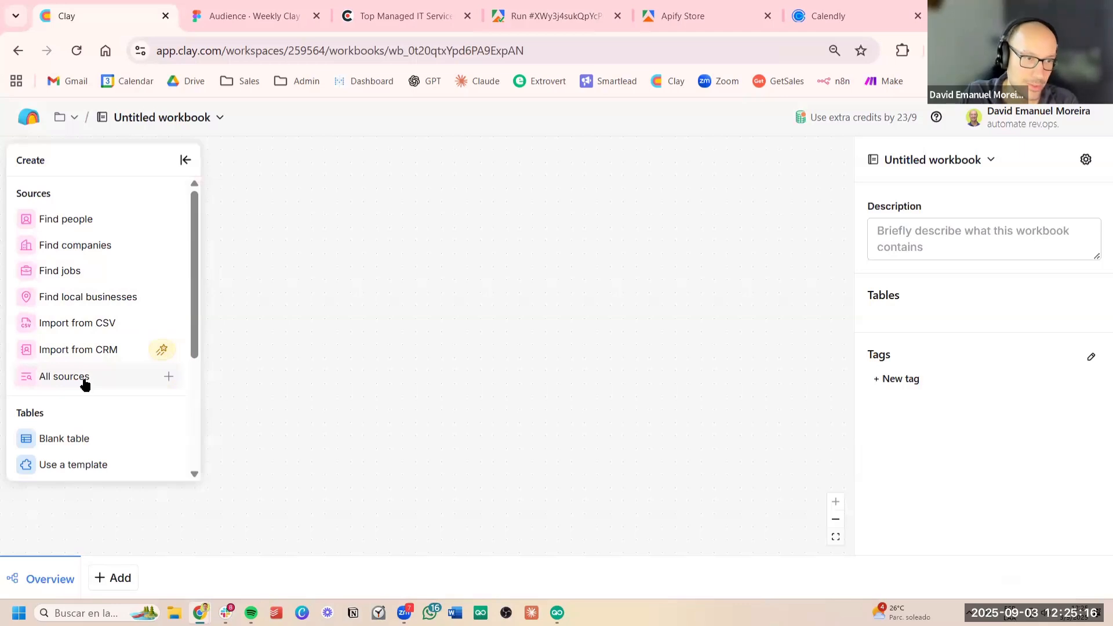
# Search all sources for "apify" and start a new table with Import data from Apify actor
pyautogui.click(81, 382)
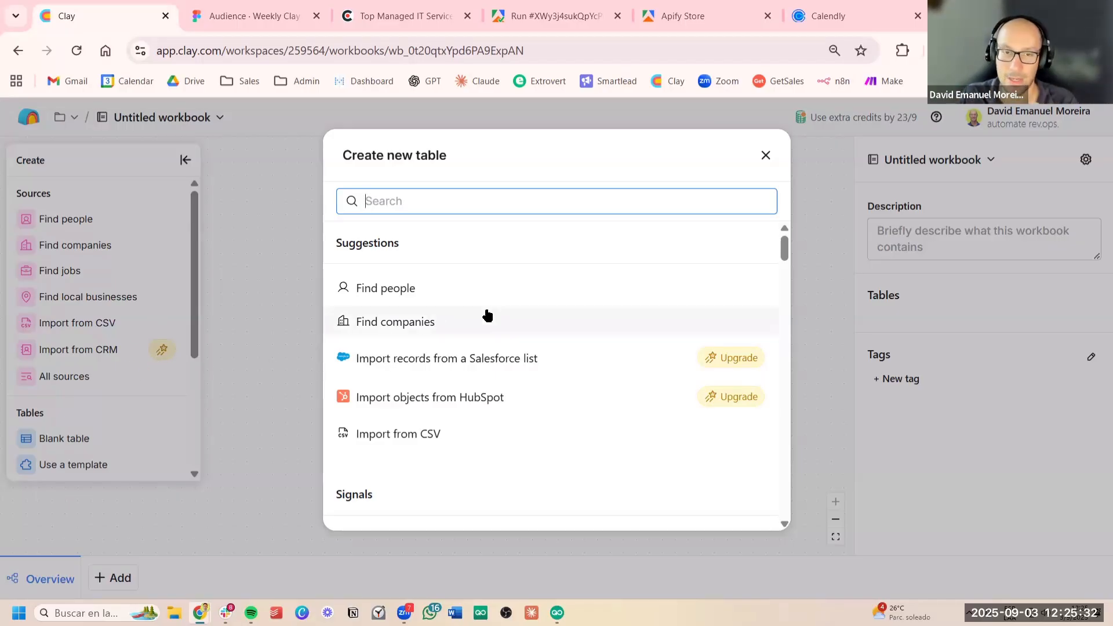
pyautogui.click(522, 201)
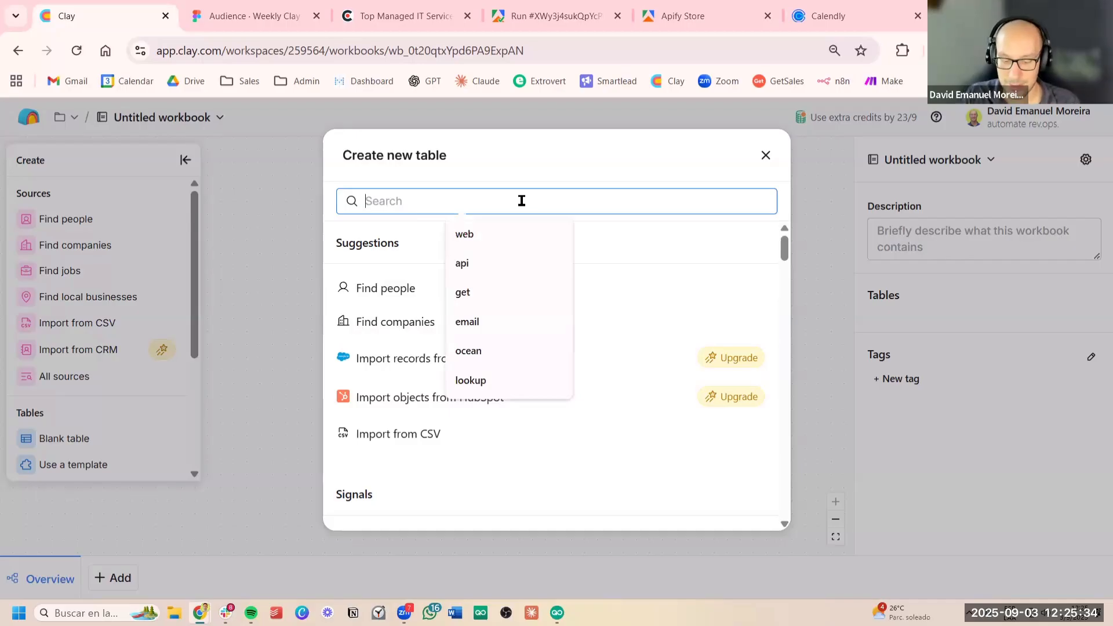
pyautogui.write('apify')
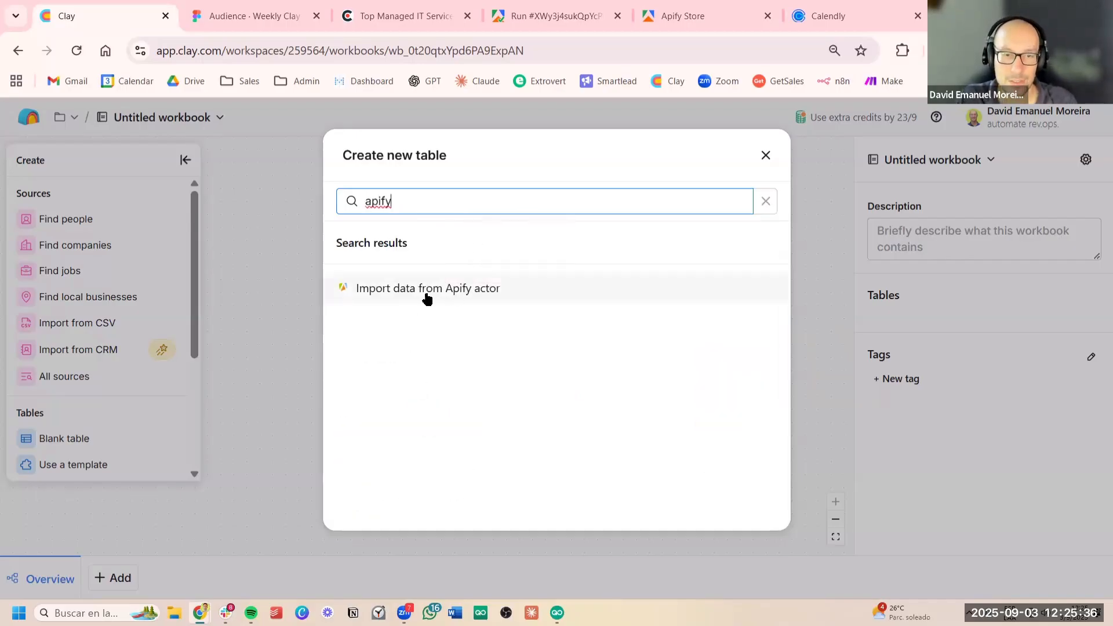
pyautogui.click(387, 290)
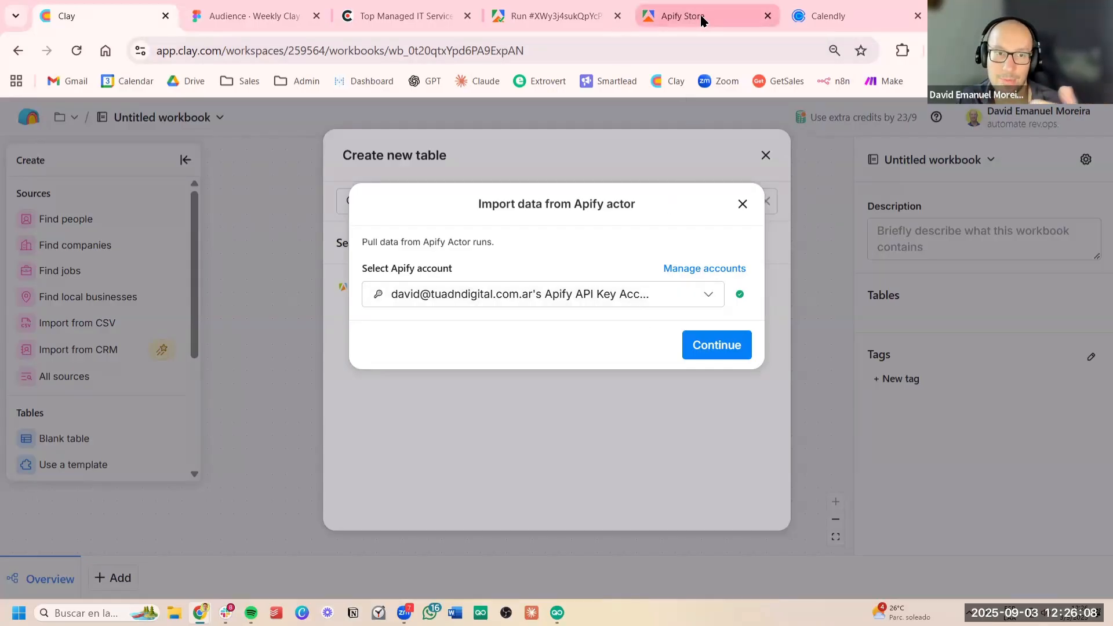
# Switch to the Apify console and view the API tokens in the organization's API & Integrations settings
pyautogui.click(678, 15)
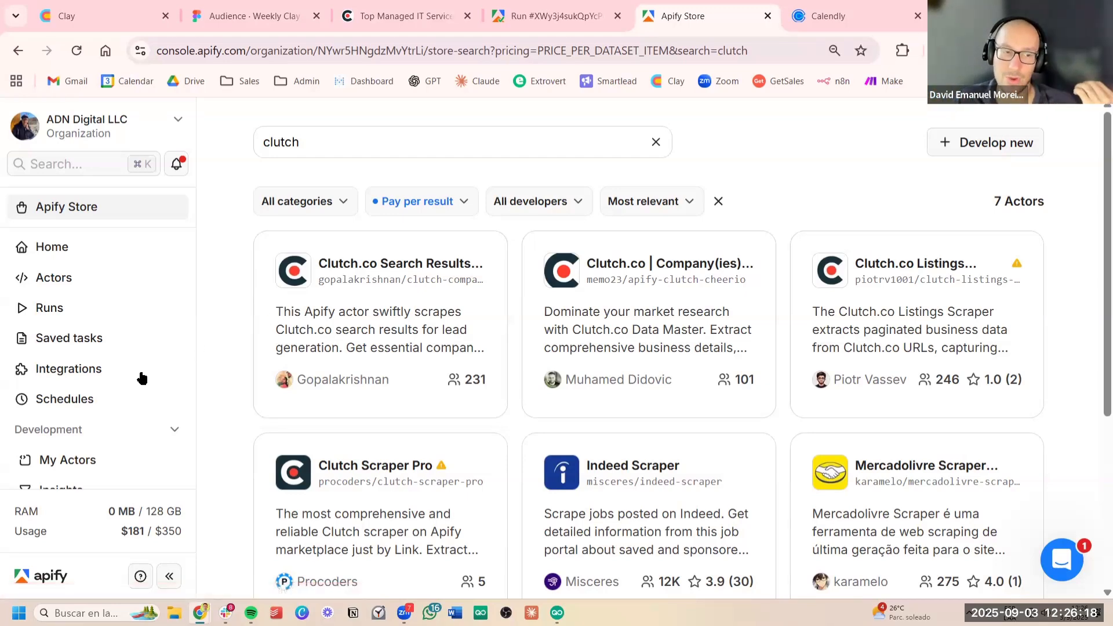
pyautogui.scroll(-3, 151, 380)
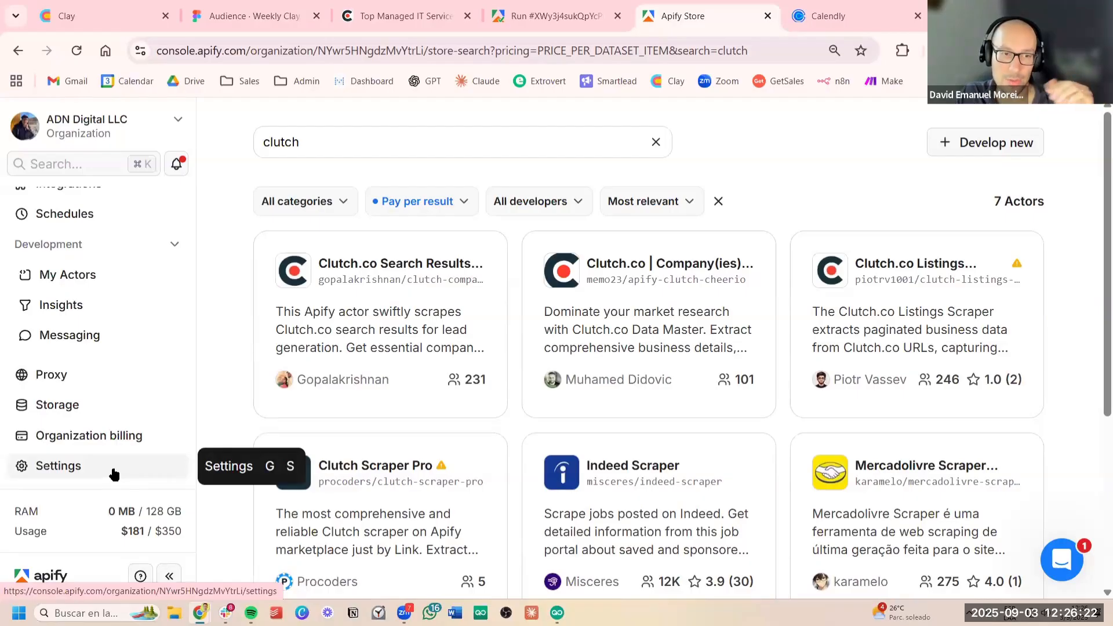
pyautogui.click(114, 474)
pyautogui.click(477, 186)
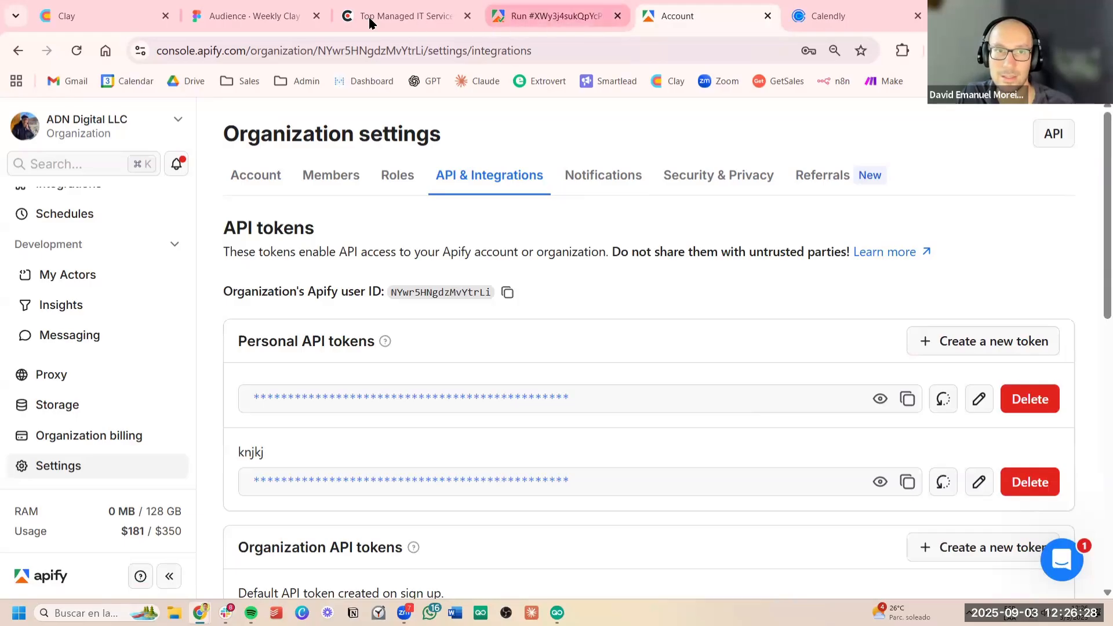
# Switch to Clay, view the Add Apify API Key form in the Apify connection settings without saving, and return to the import
pyautogui.click(109, 23)
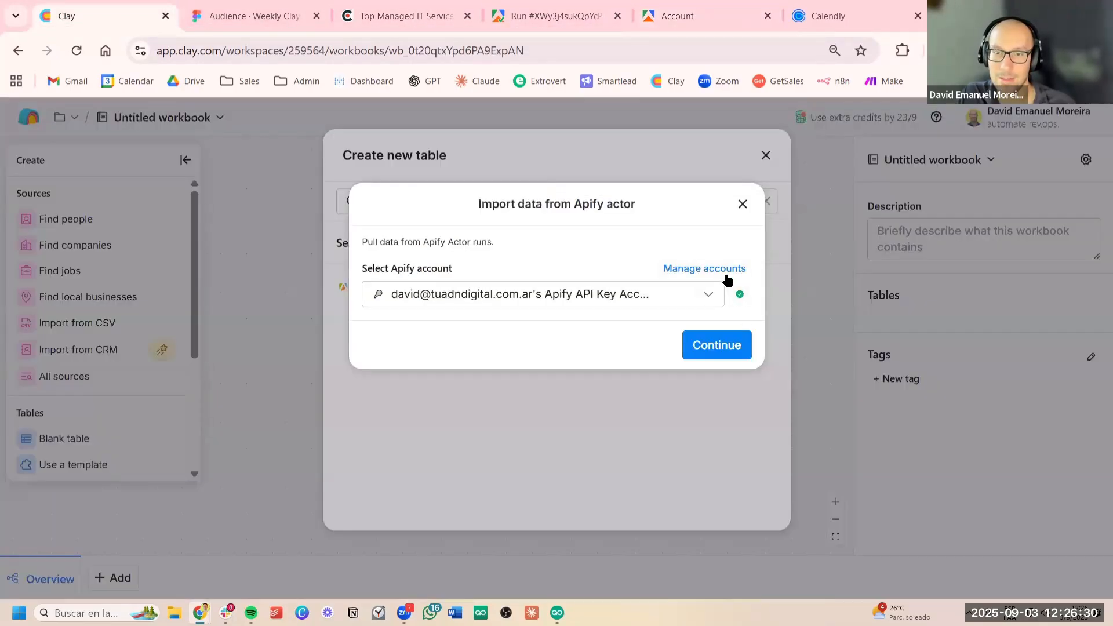
pyautogui.click(721, 272)
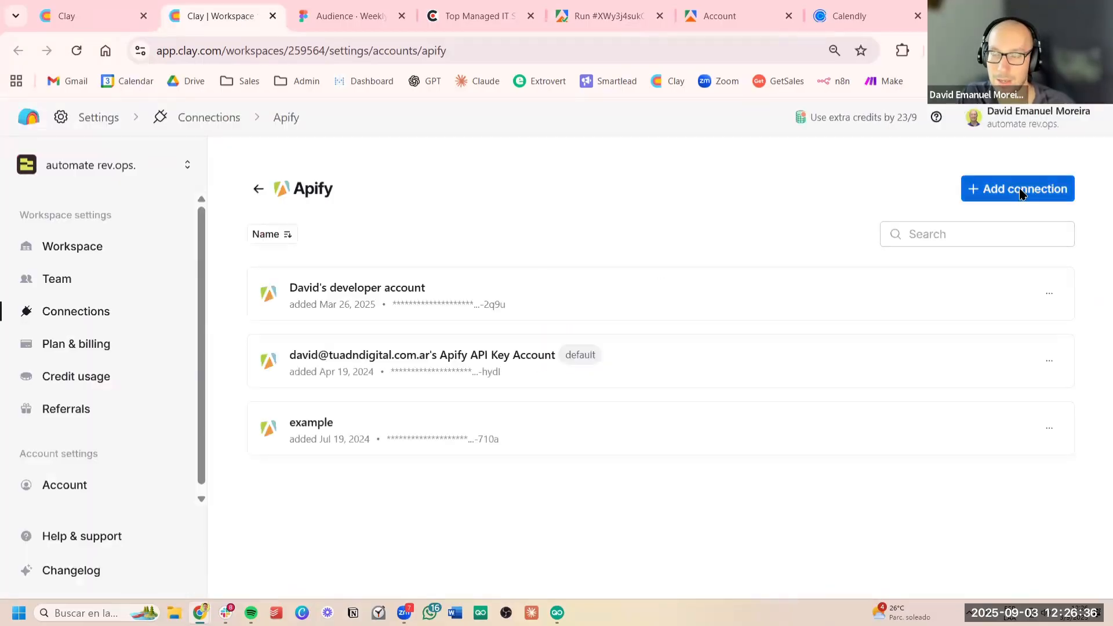
pyautogui.click(1022, 190)
pyautogui.click(572, 253)
pyautogui.click(541, 302)
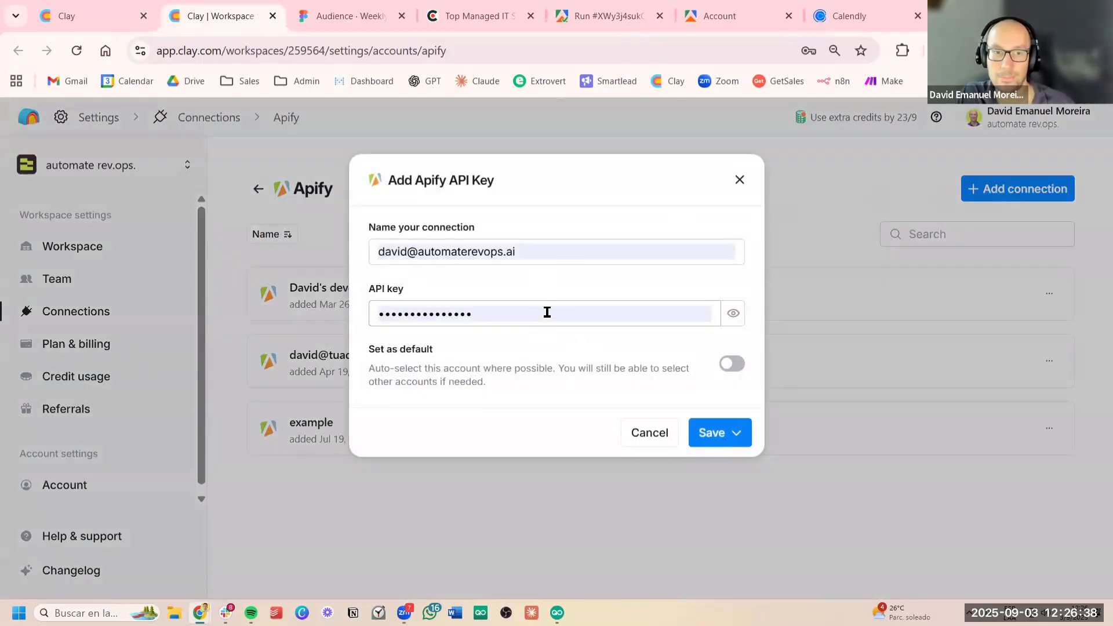
pyautogui.moveTo(547, 313); pyautogui.dragTo(349, 315)
pyautogui.click(595, 285)
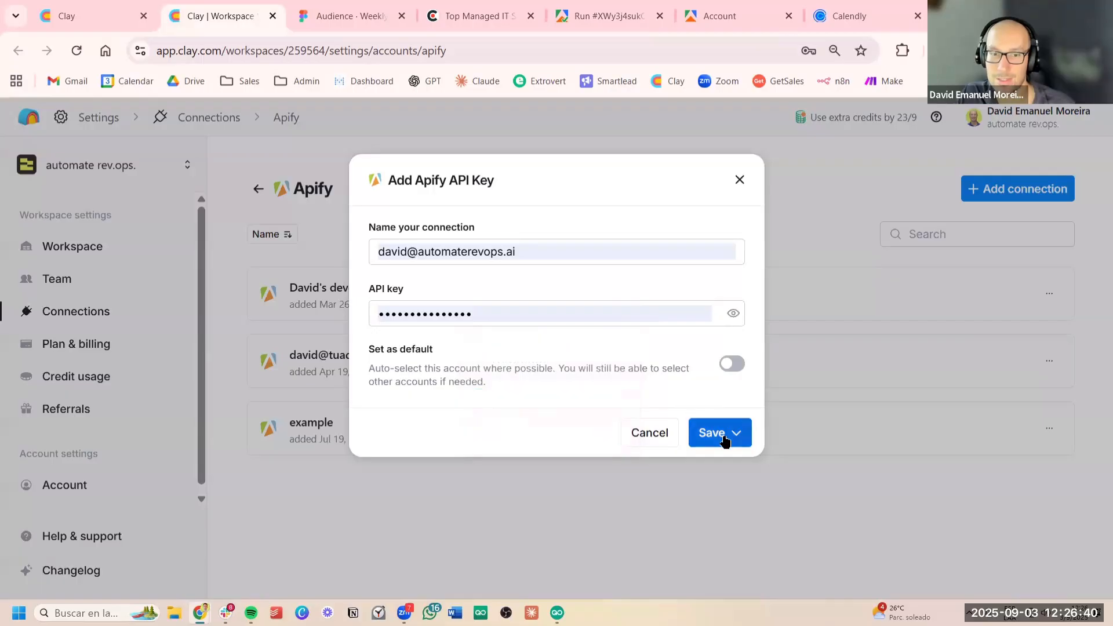
pyautogui.click(739, 179)
pyautogui.click(68, 15)
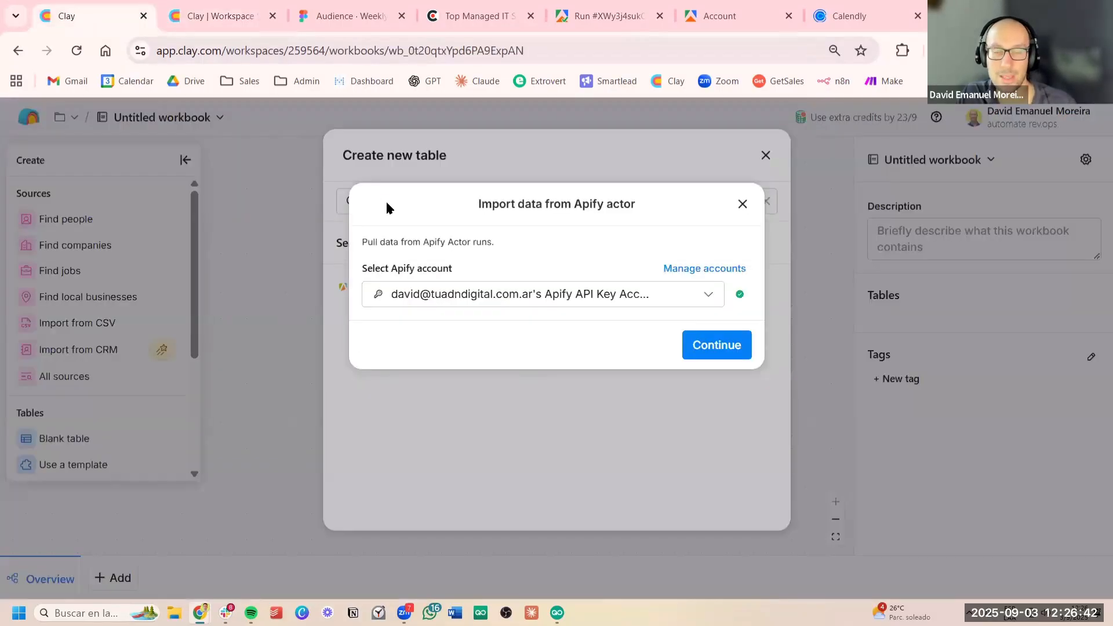
# Continue the import with the selected Apify account and search the available Actors for "clutch"
pyautogui.click(722, 346)
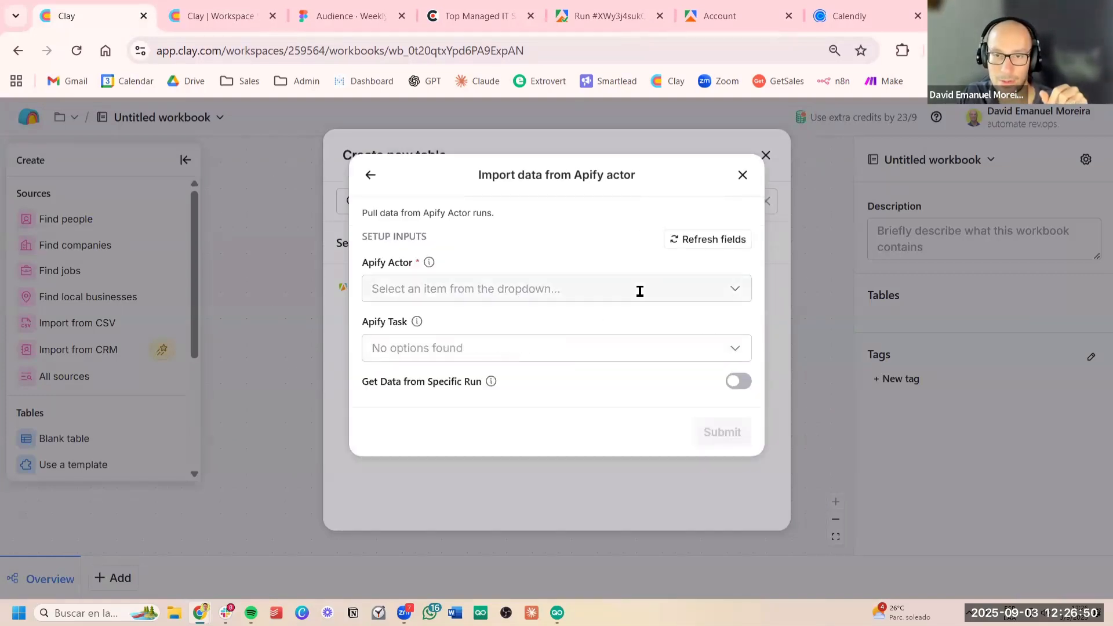
pyautogui.click(640, 291)
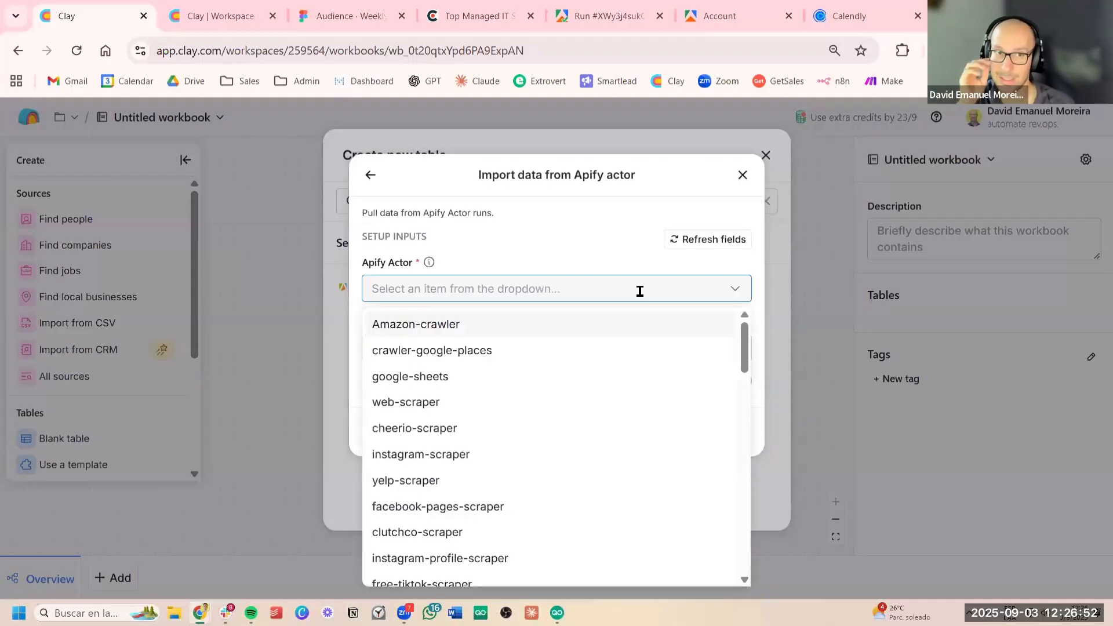
pyautogui.write('cl')
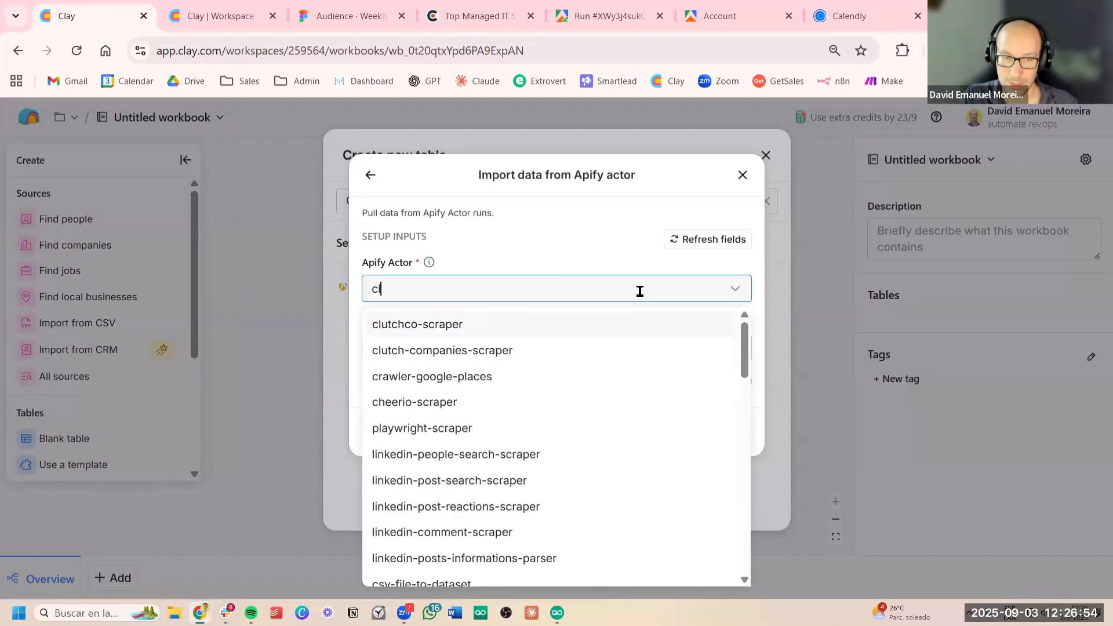
pyautogui.write('utch')
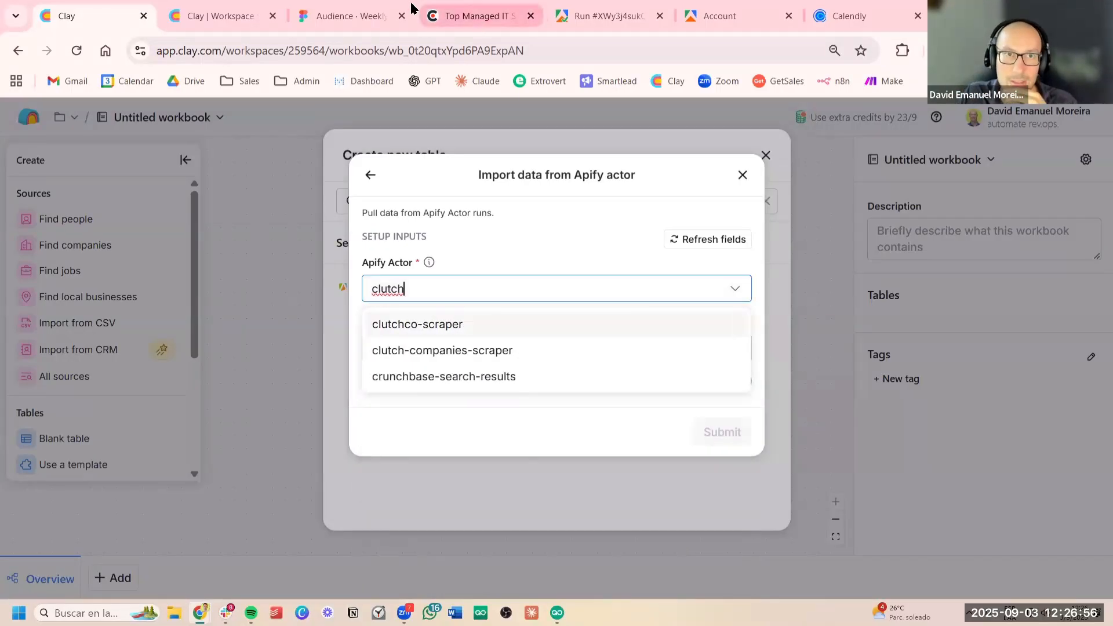
# Switch to the Apify console to check which Actor the MSP scraping task uses, and return to Clay
pyautogui.click(609, 17)
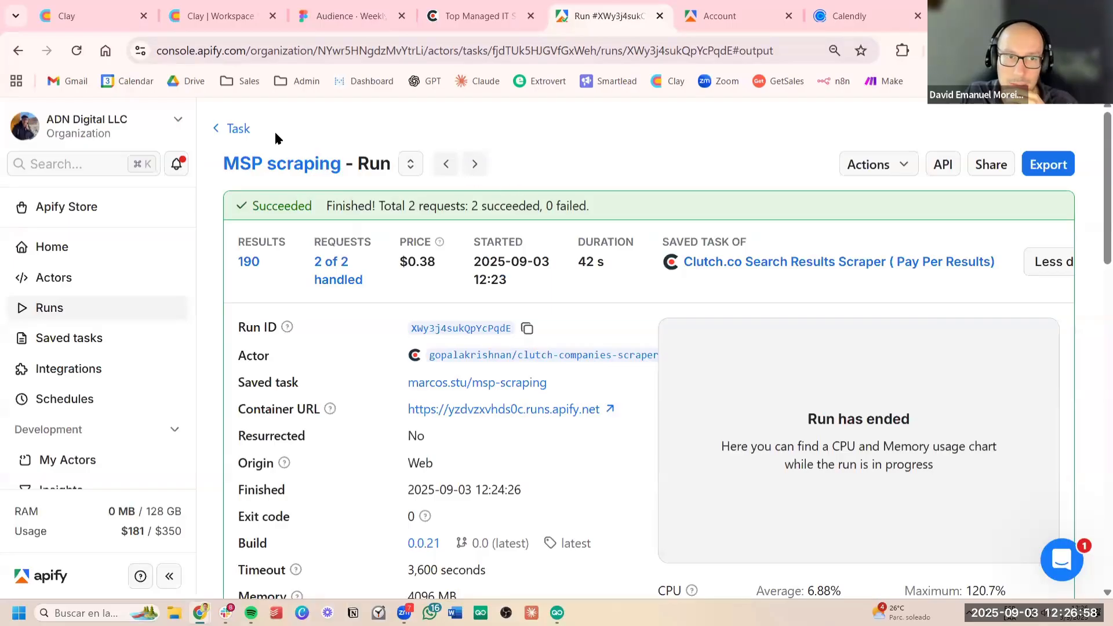
pyautogui.click(235, 129)
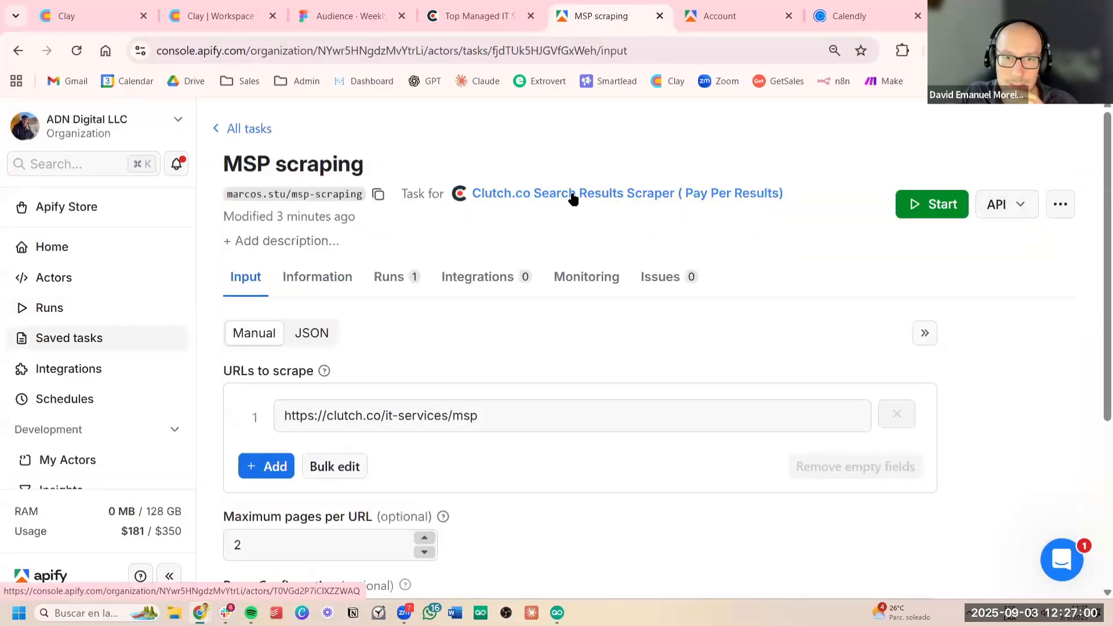
pyautogui.click(80, 9)
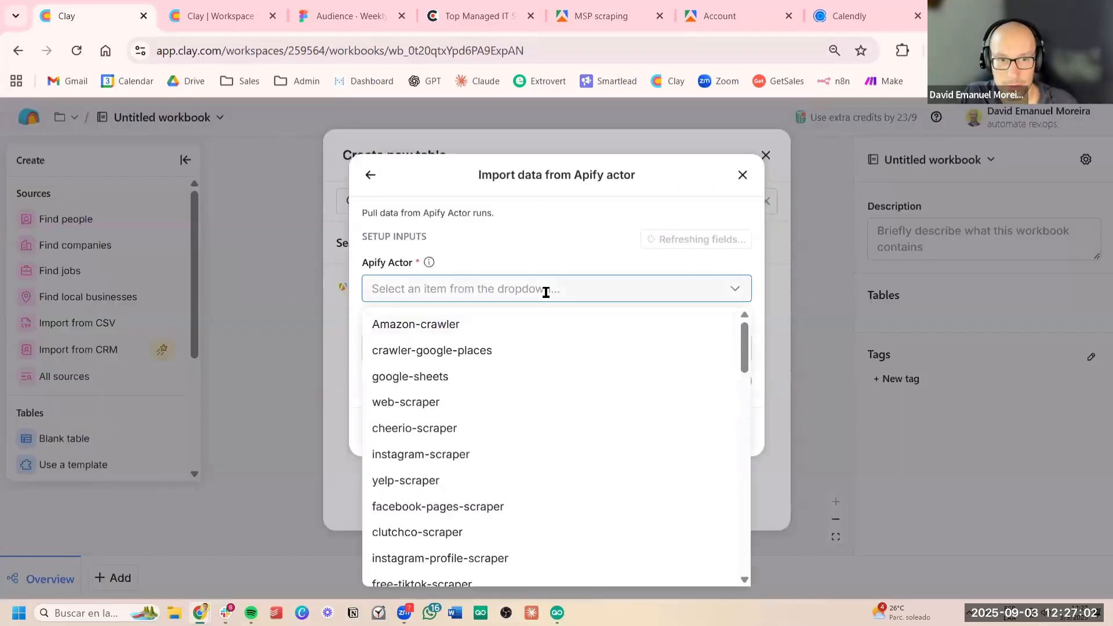
# Try clutchco-scraper as the Apify Actor and check its available tasks
pyautogui.write('clutch')
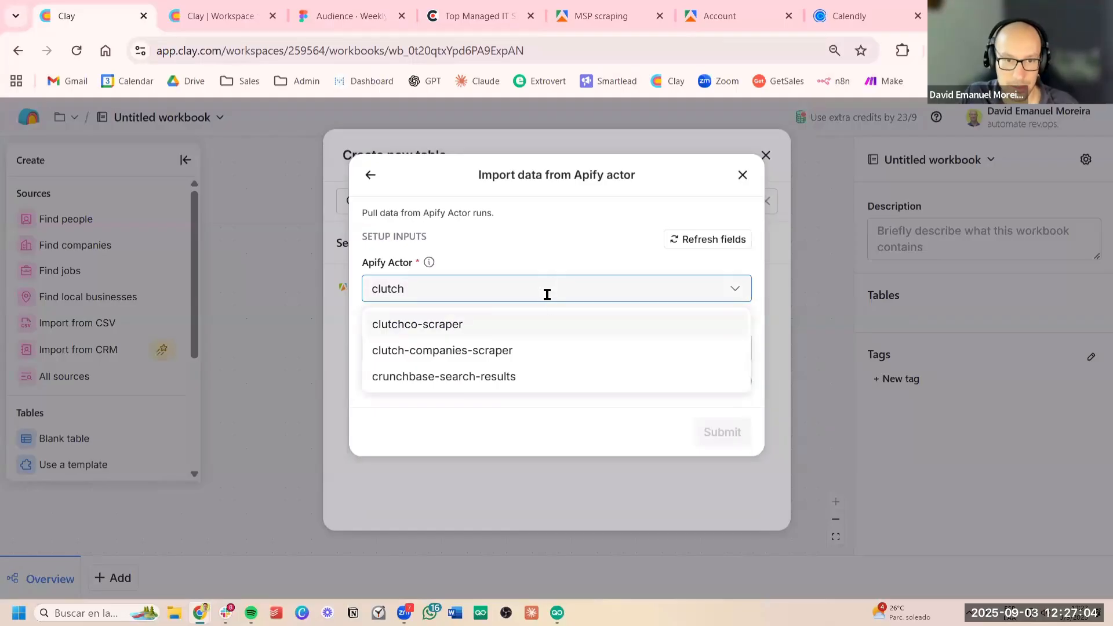
pyautogui.click(523, 325)
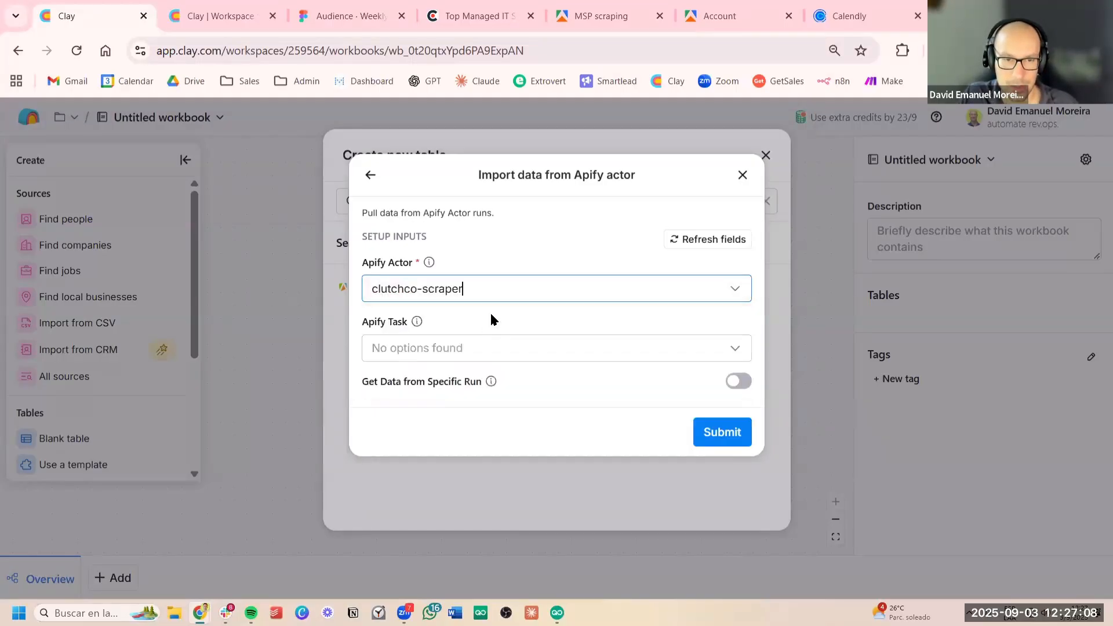
pyautogui.click(616, 356)
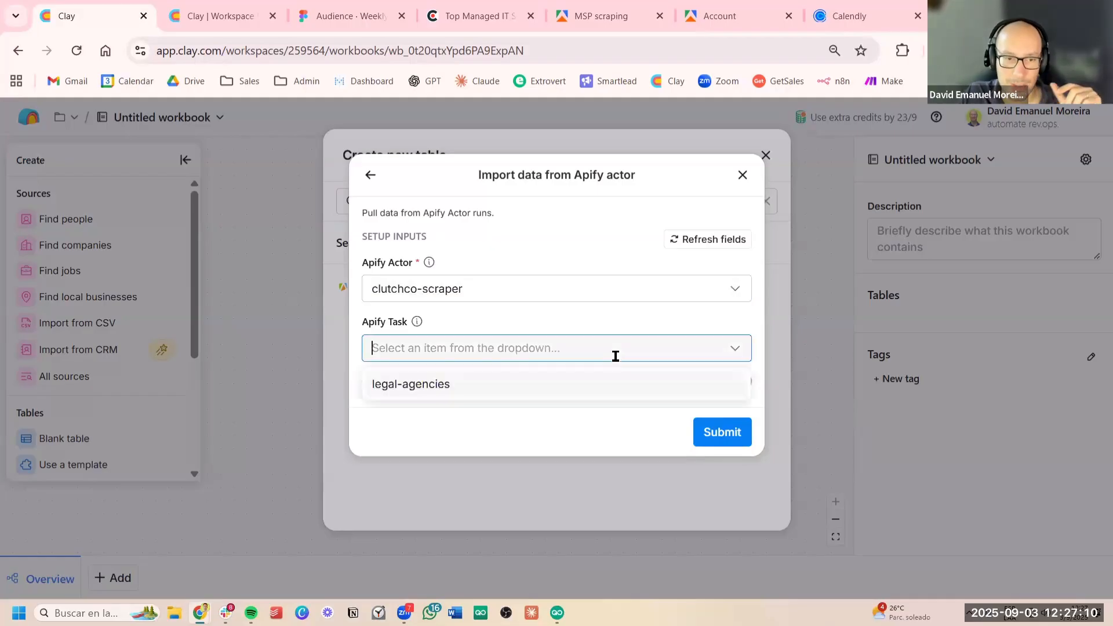
# Change the Apify Actor to clutch-companies-scraper and list its available tasks
pyautogui.click(557, 293)
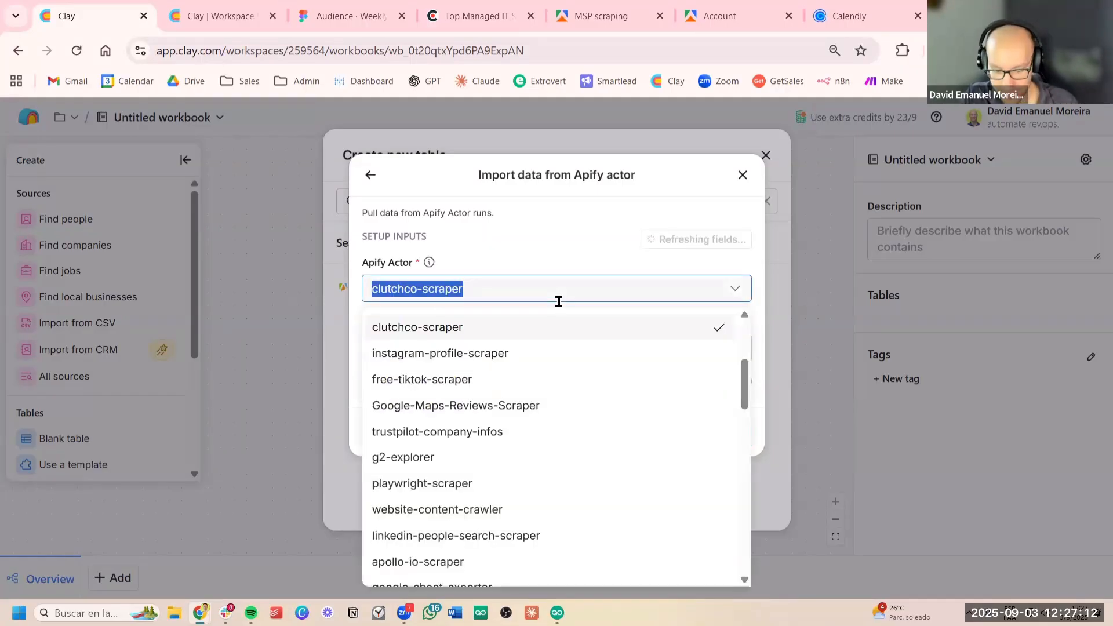
pyautogui.write('clut')
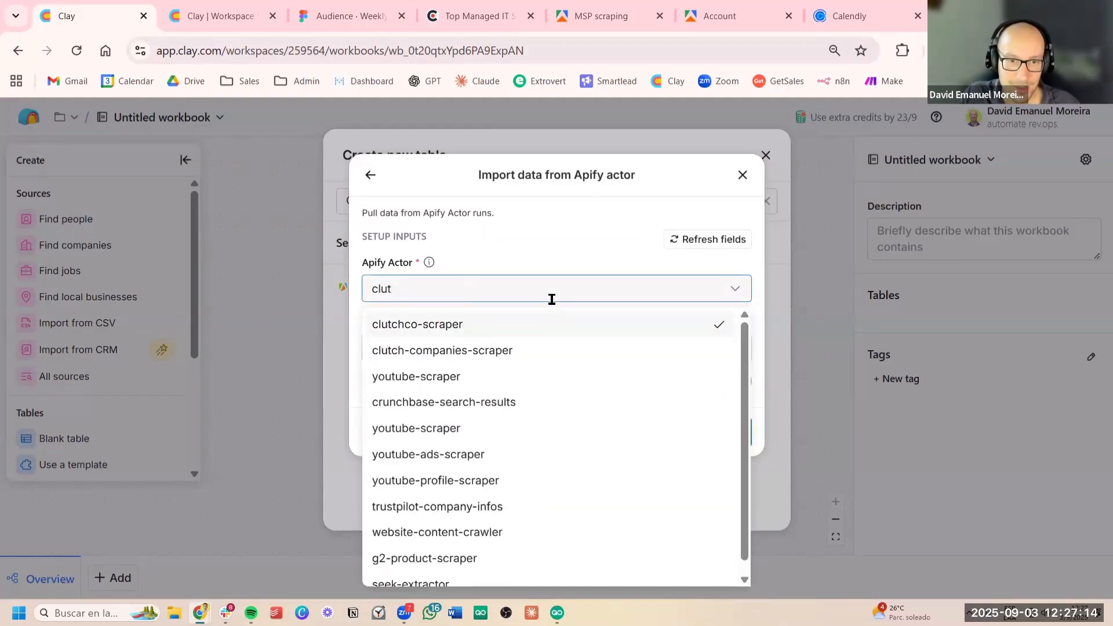
pyautogui.click(551, 350)
pyautogui.click(557, 347)
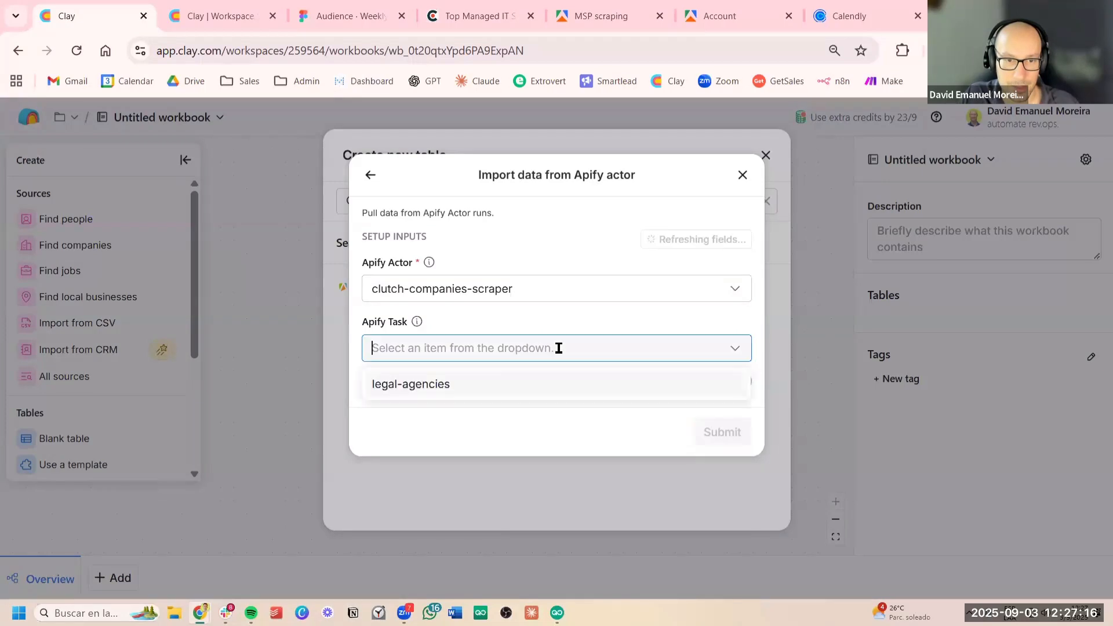
pyautogui.click(553, 322)
pyautogui.click(560, 350)
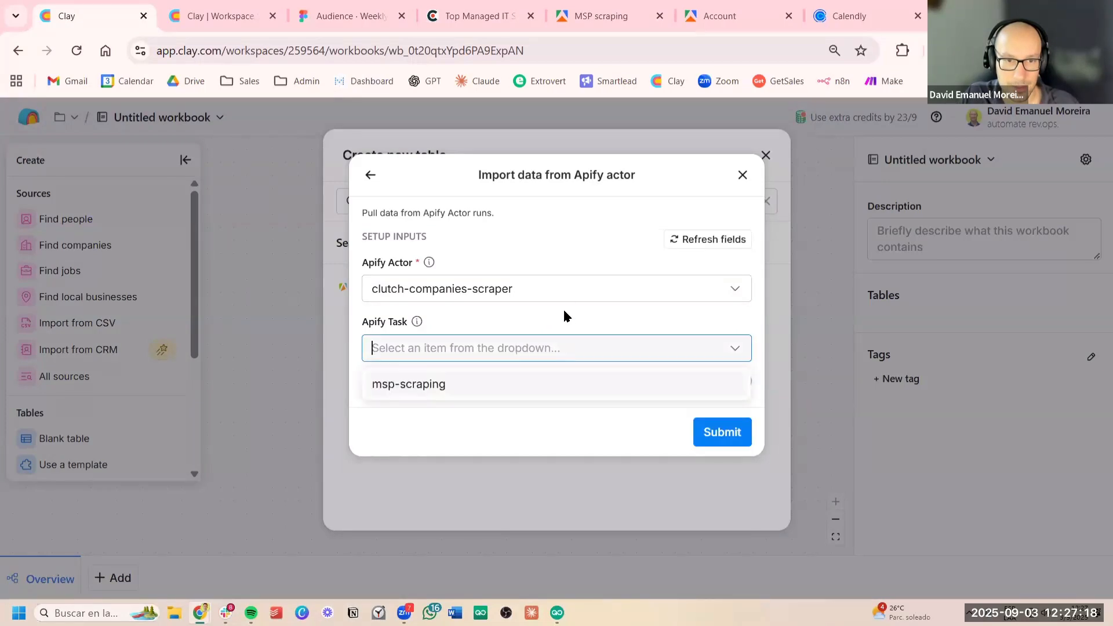
# Reselect clutch-companies-scraper as the Actor, choose the msp-scraping task and submit the import
pyautogui.click(572, 290)
pyautogui.write('clutc')
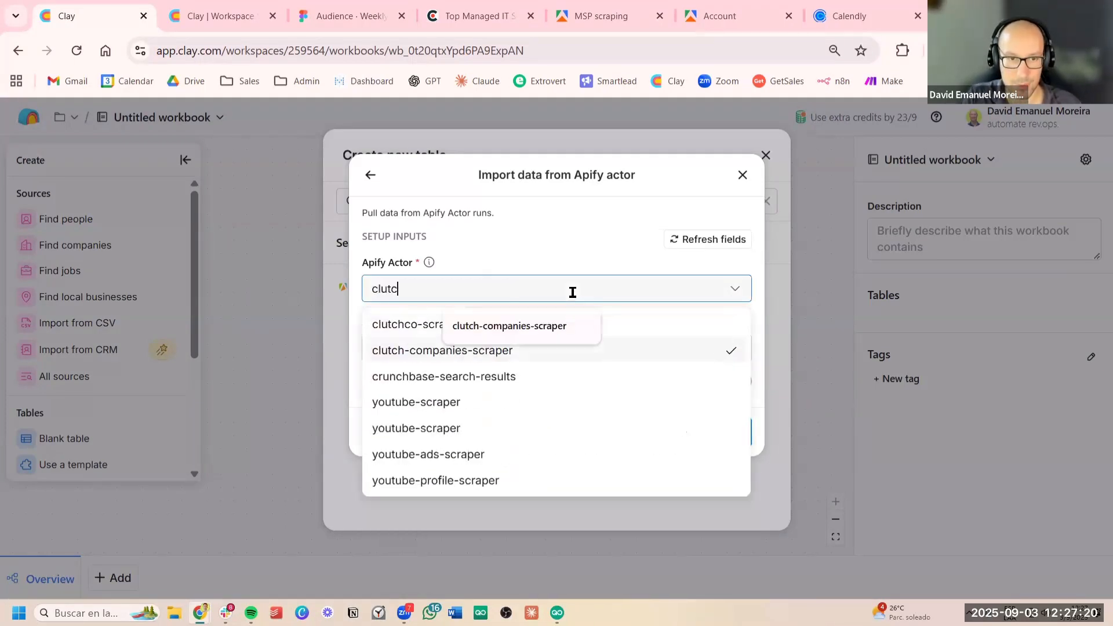
pyautogui.write('h')
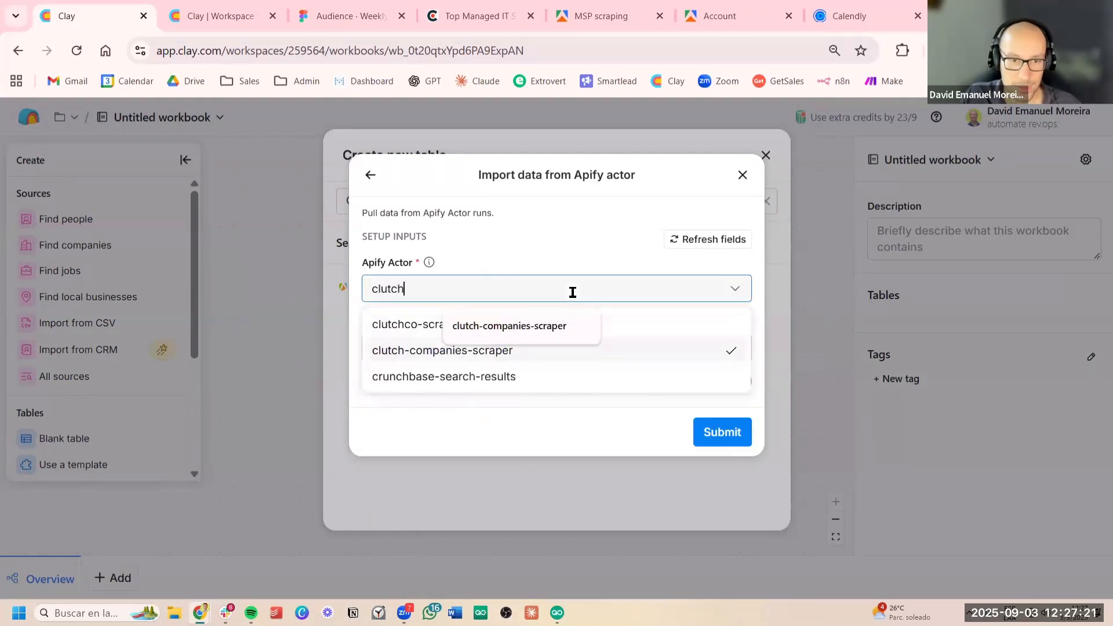
pyautogui.click(421, 352)
pyautogui.click(410, 347)
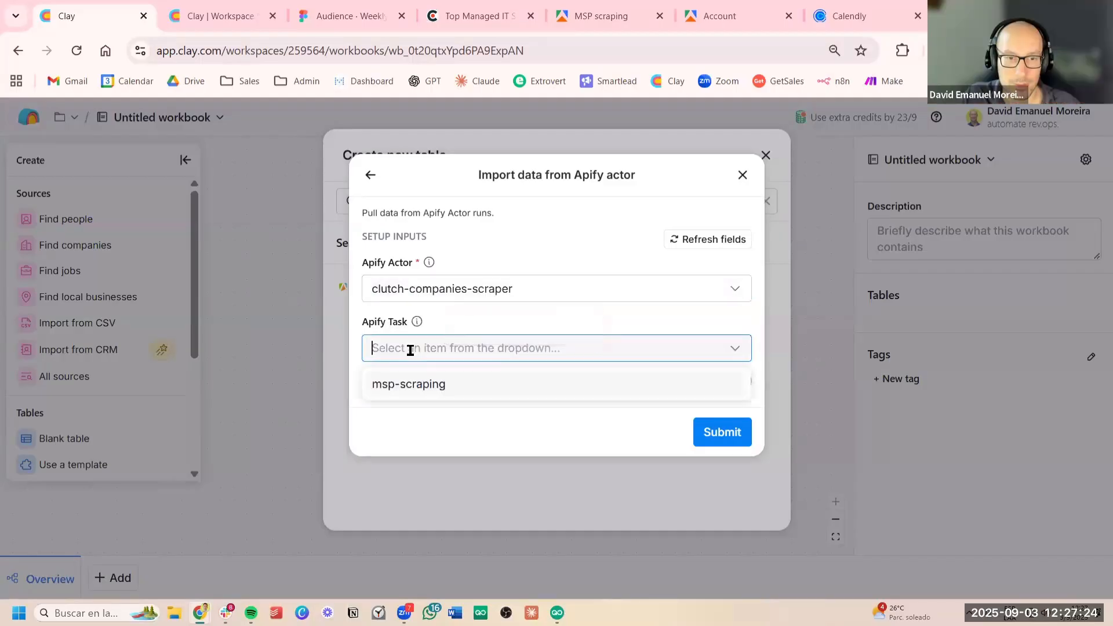
pyautogui.click(438, 393)
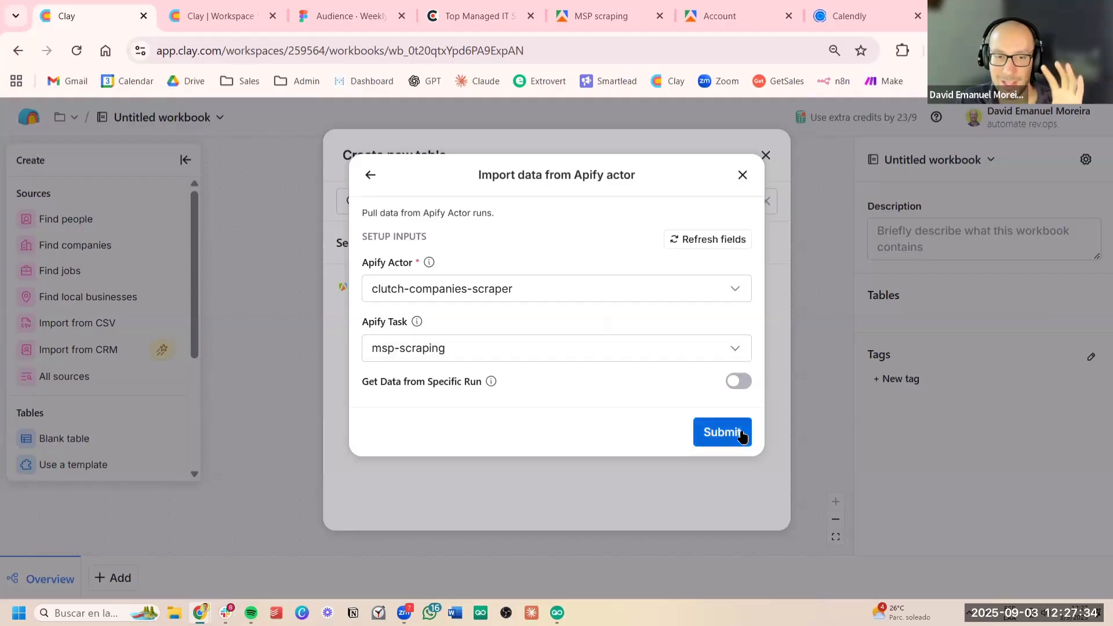
pyautogui.click(741, 434)
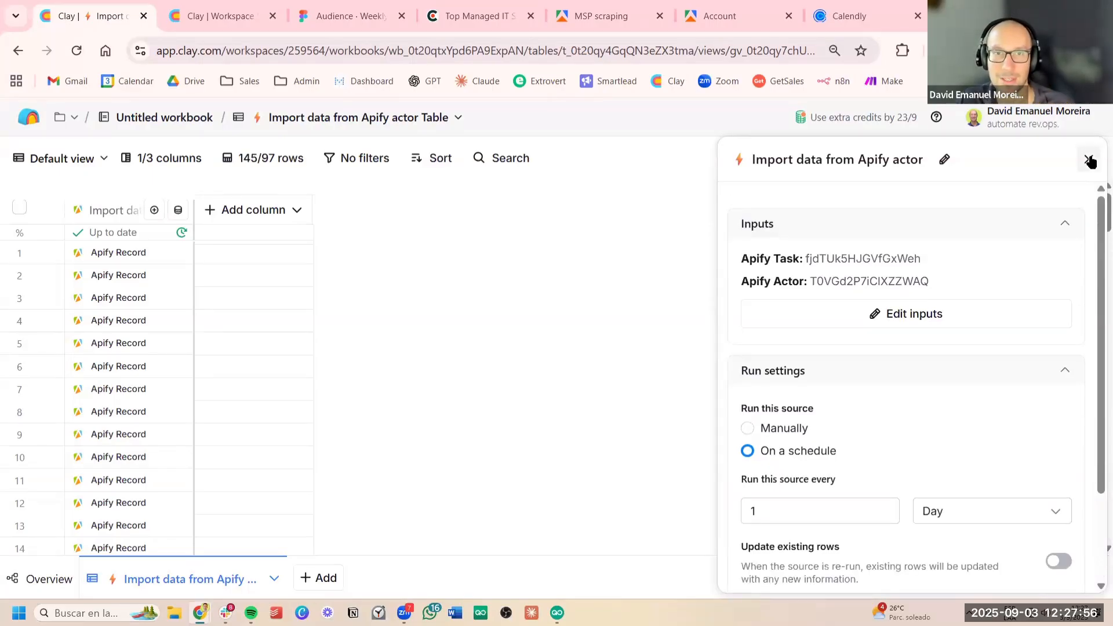
# Check the MSP scraping task in Apify, return to Clay and examine the fields of row 6's Apify Record
pyautogui.click(603, 24)
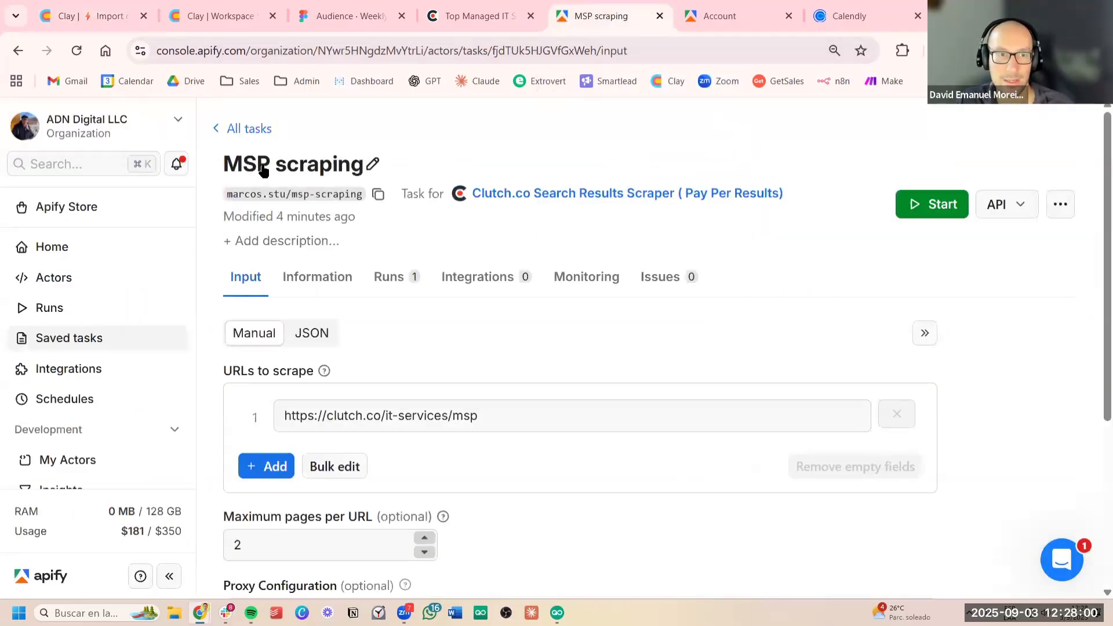
pyautogui.click(94, 22)
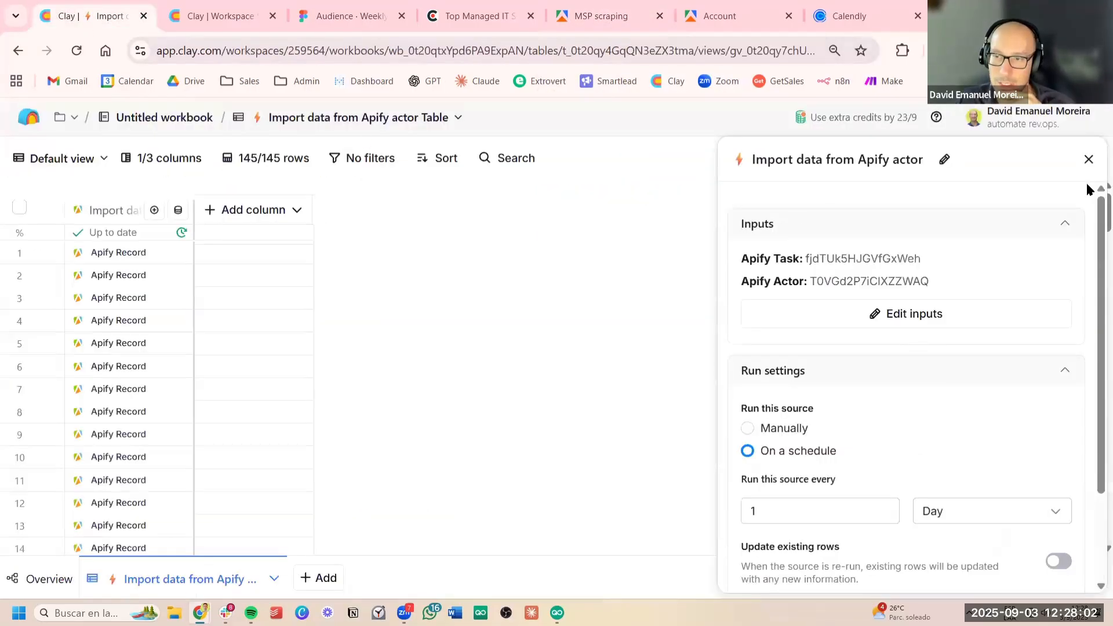
pyautogui.click(1089, 159)
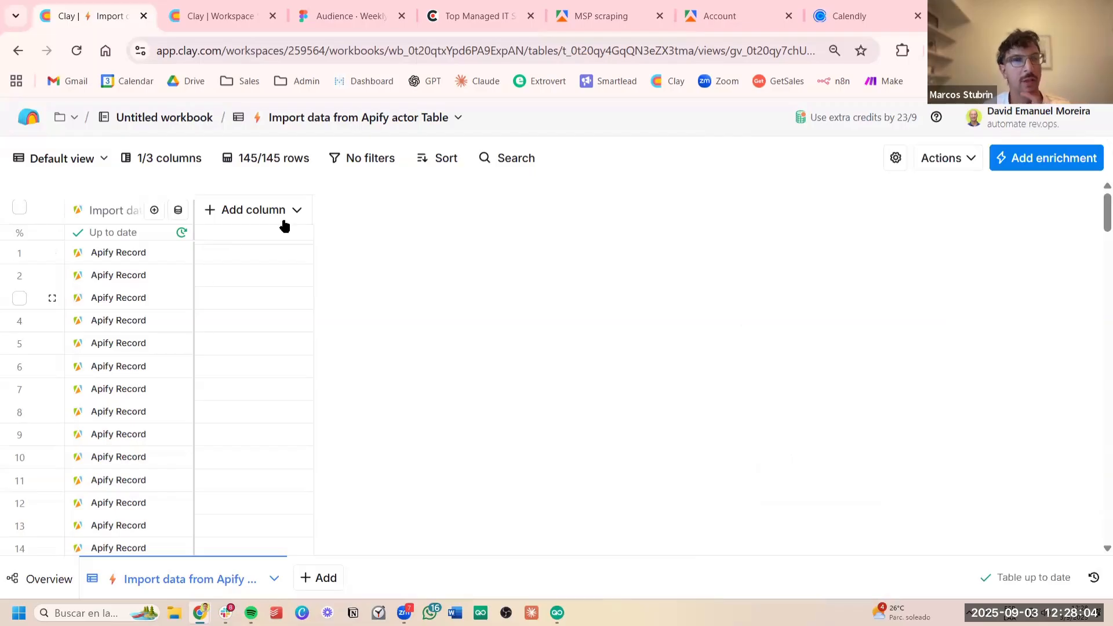
pyautogui.click(139, 368)
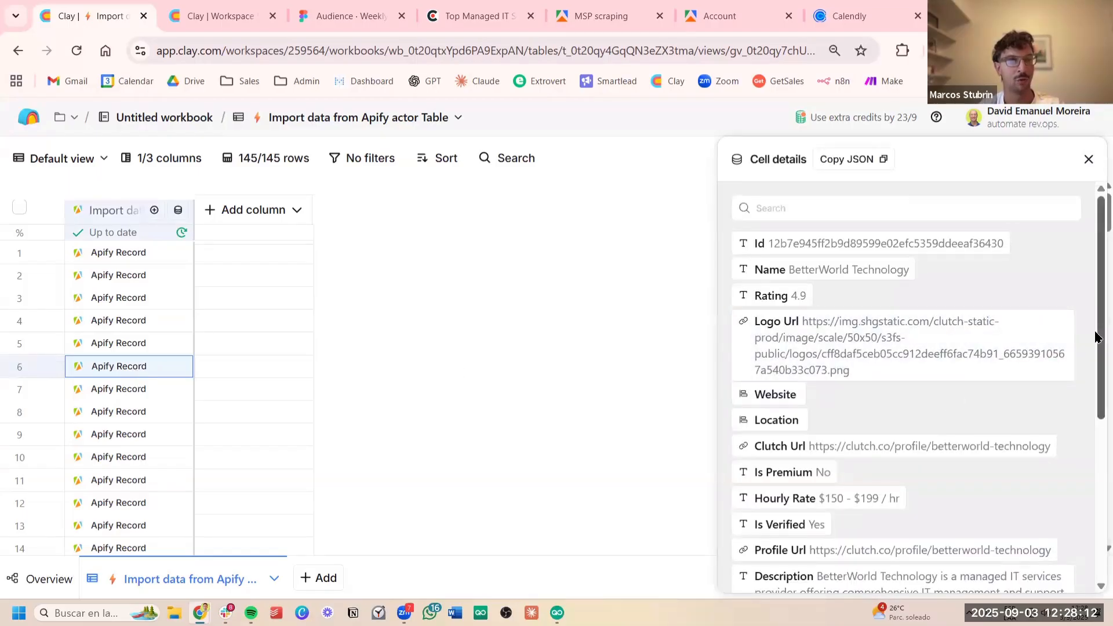
pyautogui.scroll(-1, 1096, 339)
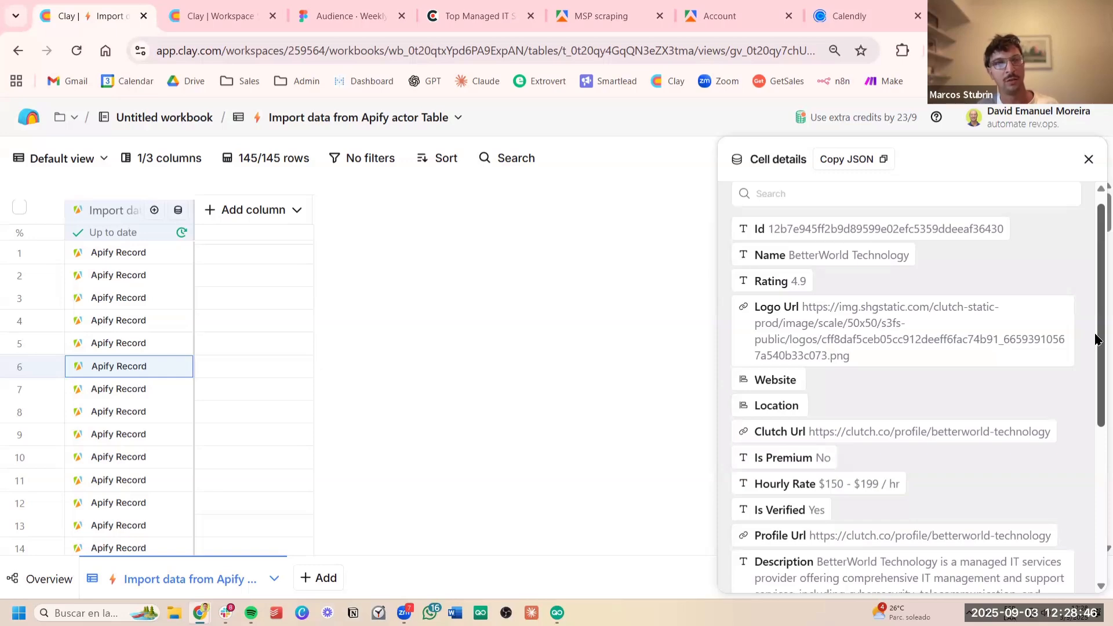
# Review the MSP scraping task's daily scheduling options in Apify without saving, and return to the record's cell details in Clay
pyautogui.click(608, 23)
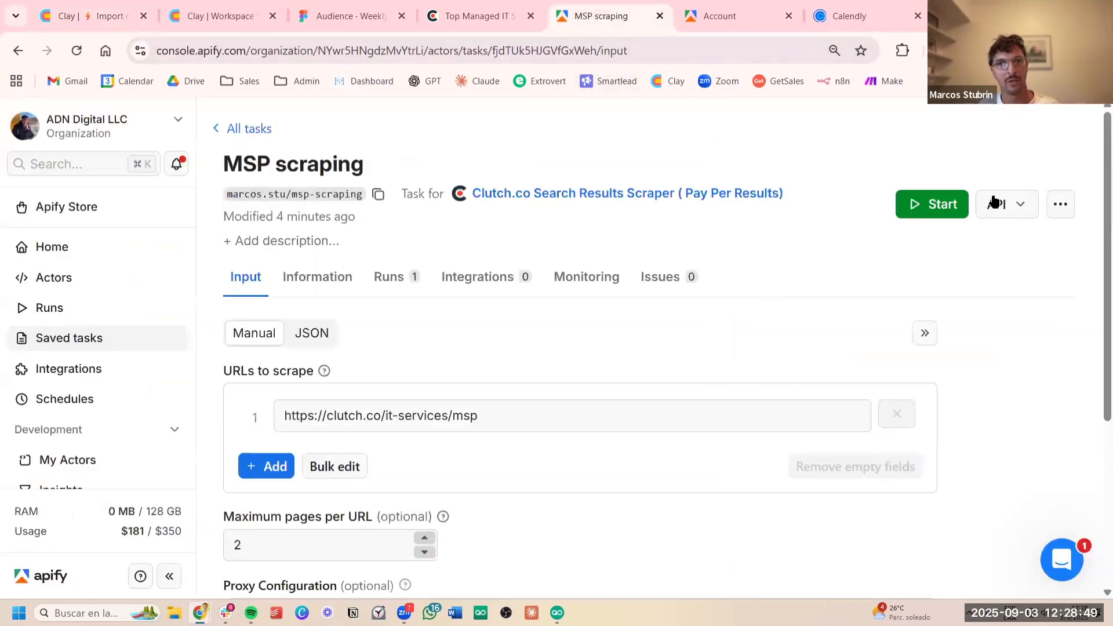
pyautogui.click(1058, 205)
pyautogui.click(974, 362)
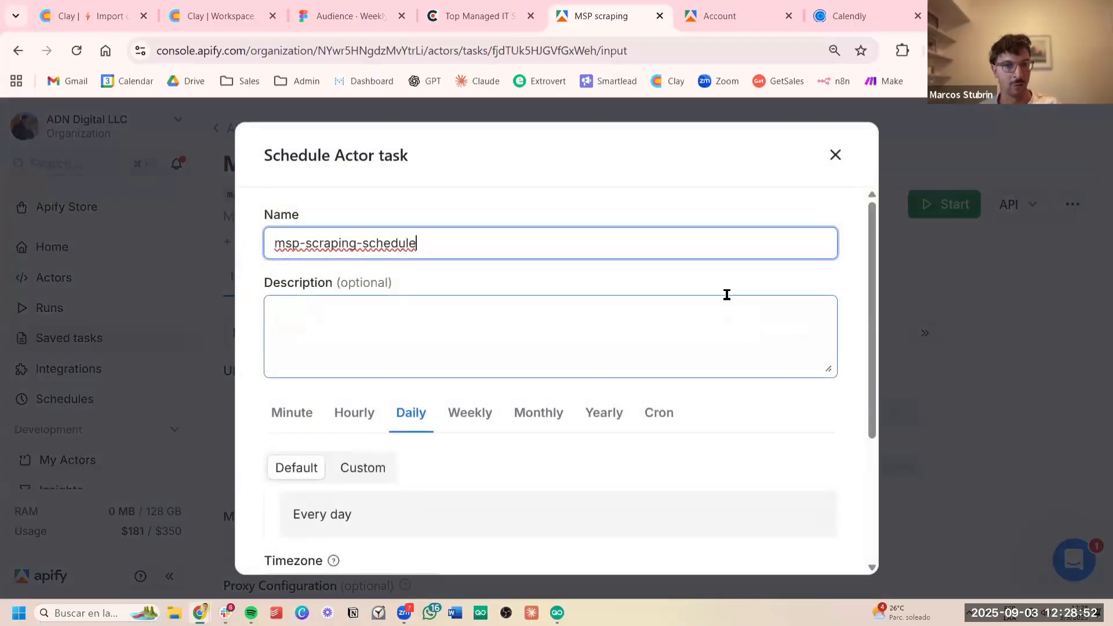
pyautogui.scroll(-3, 684, 409)
pyautogui.scroll(3, 691, 401)
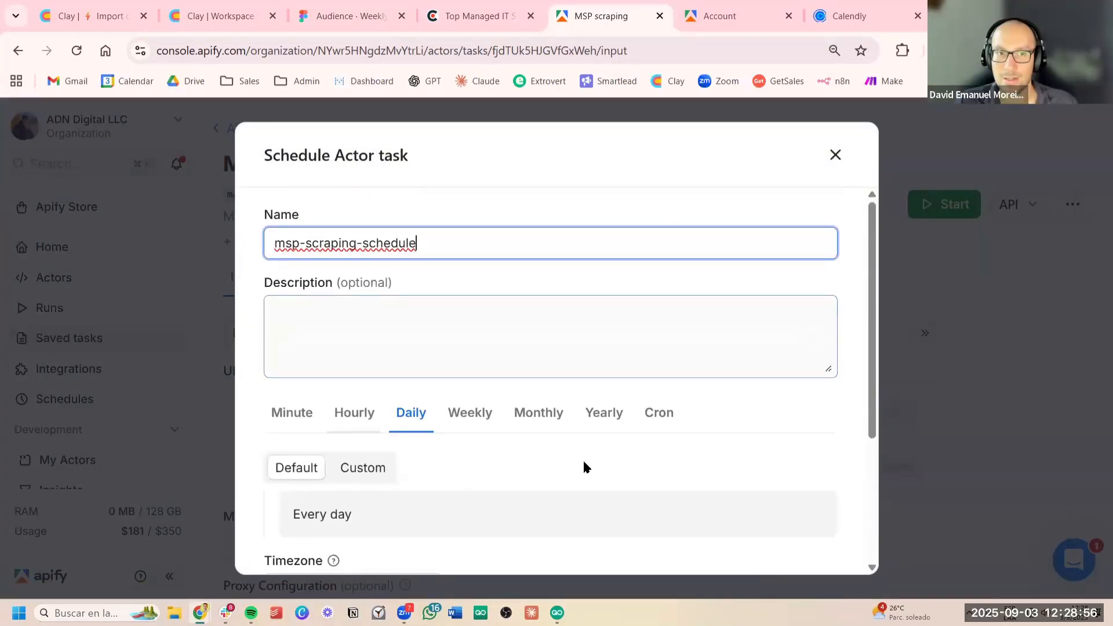
pyautogui.scroll(-2, 636, 399)
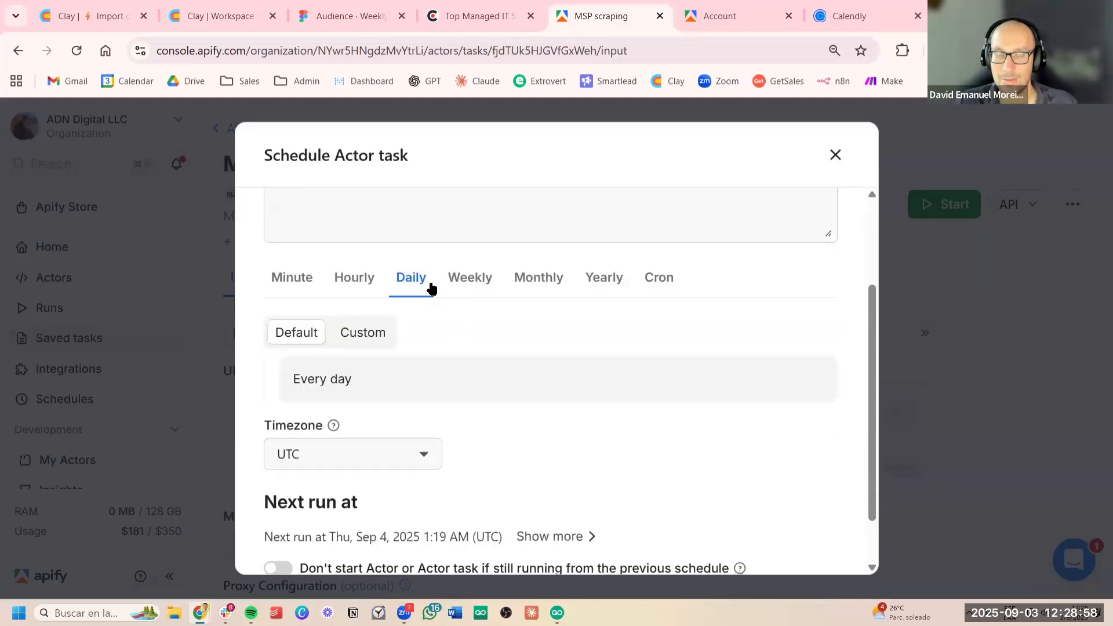
pyautogui.click(829, 165)
pyautogui.click(88, 21)
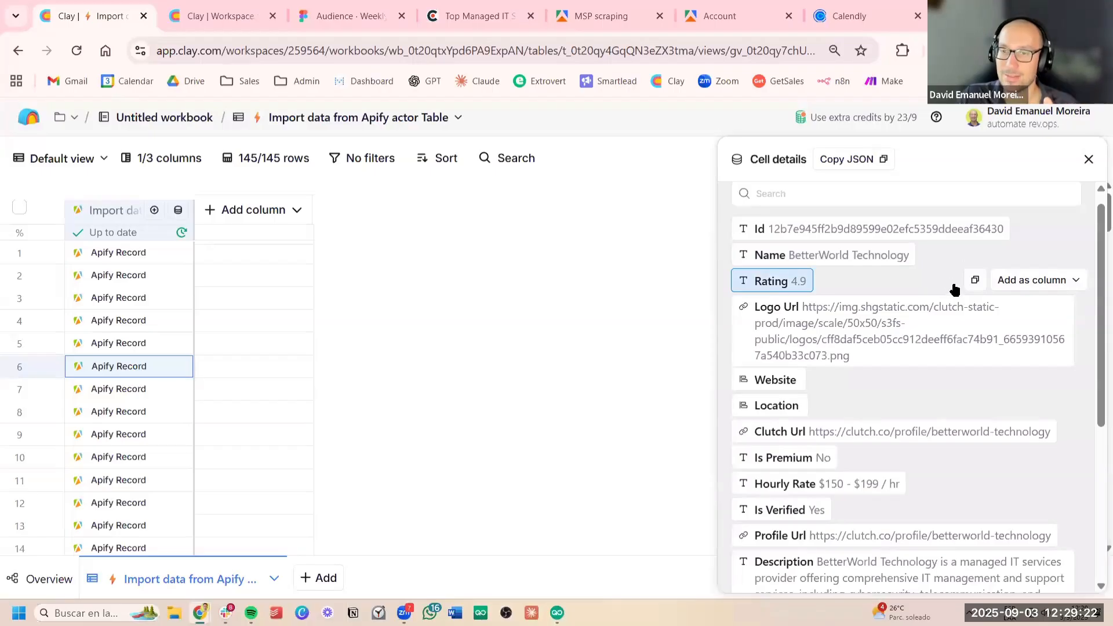
pyautogui.scroll(1, 955, 290)
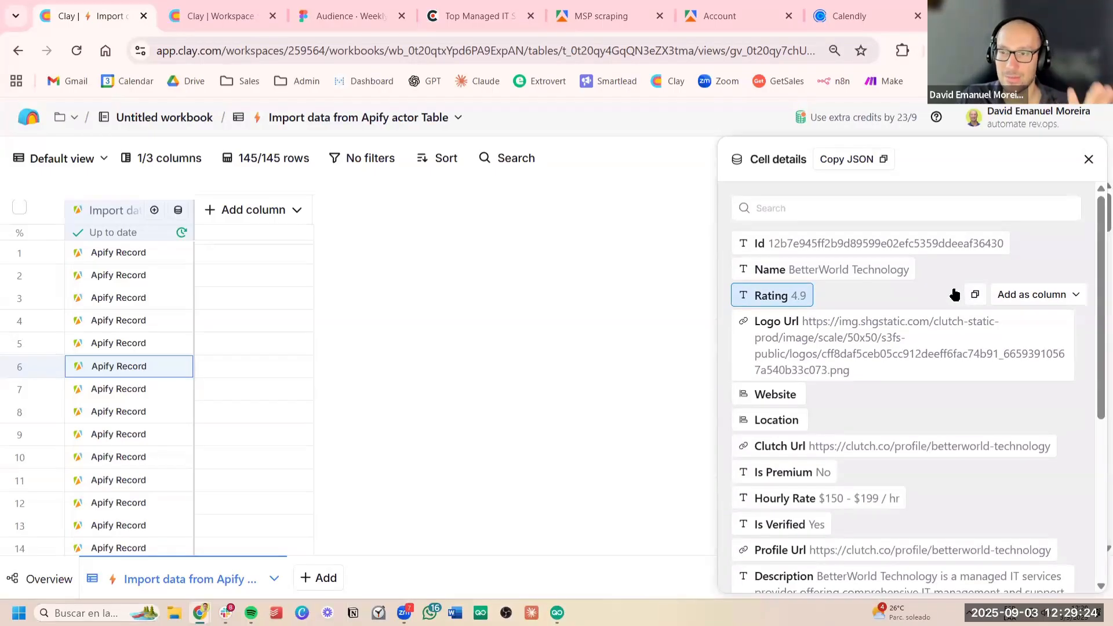
# Add the Website and Name fields of row 6's Apify Record as new table columns
pyautogui.scroll(-5, 946, 348)
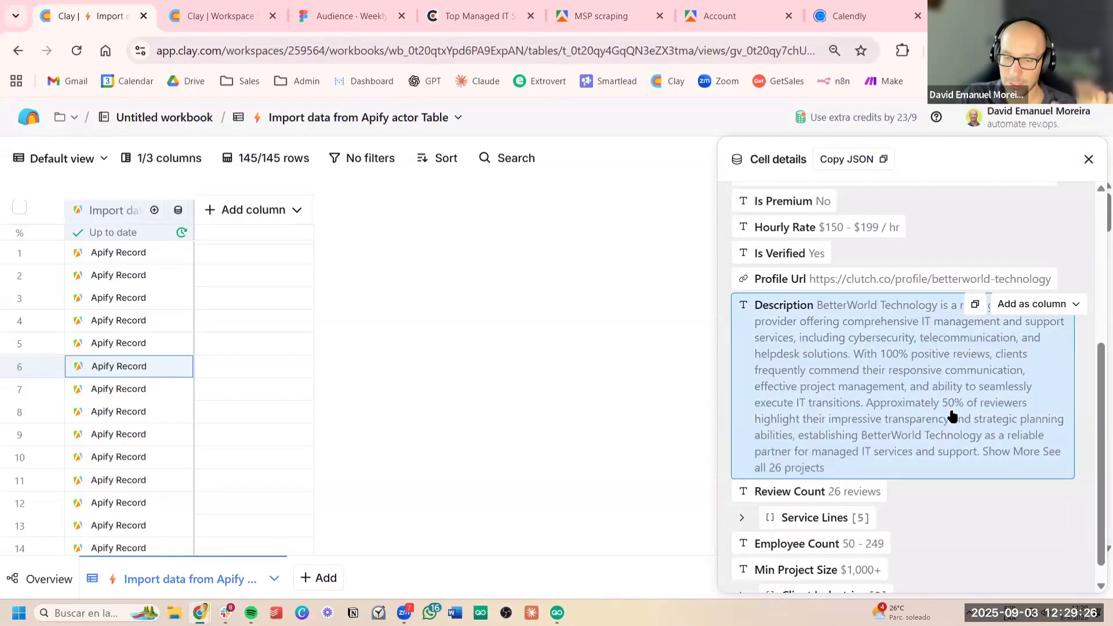
pyautogui.scroll(-2, 952, 464)
pyautogui.scroll(7, 932, 473)
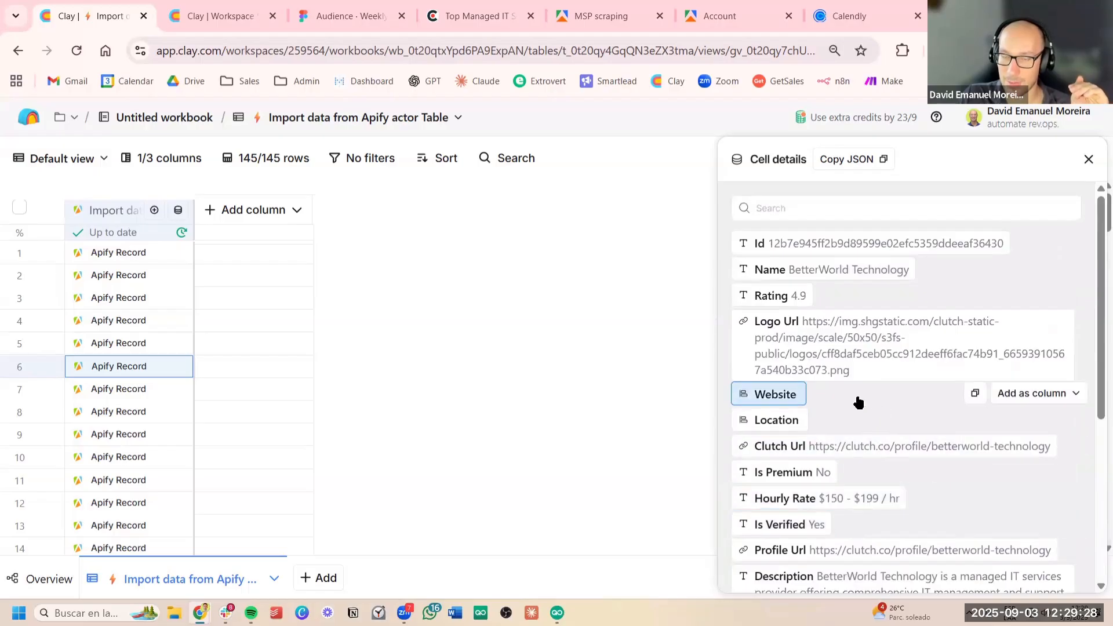
pyautogui.click(1031, 396)
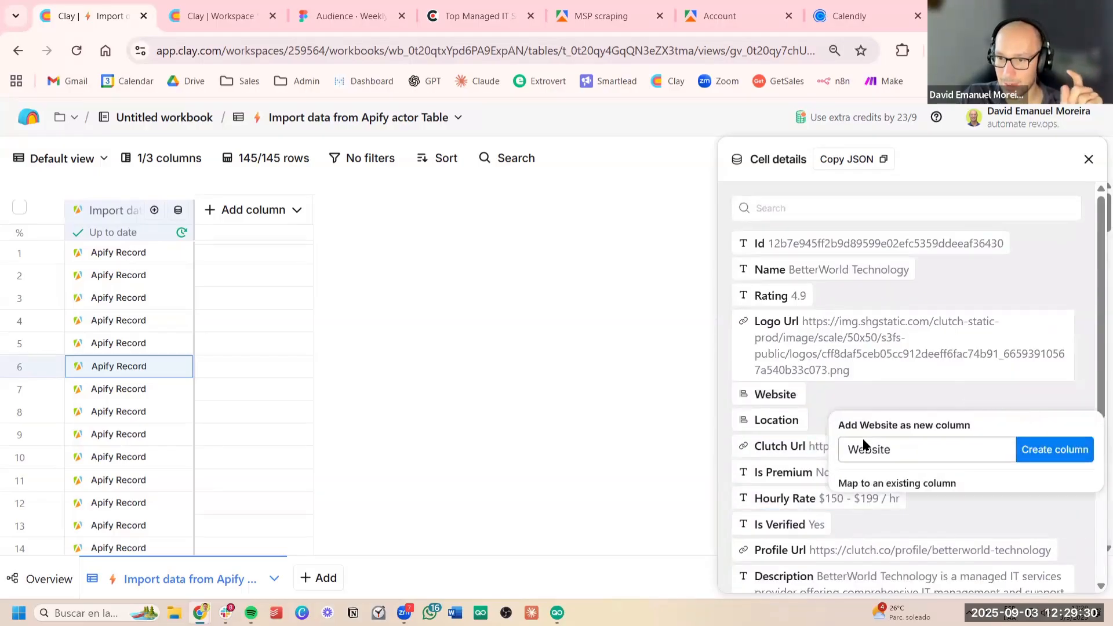
pyautogui.click(1060, 457)
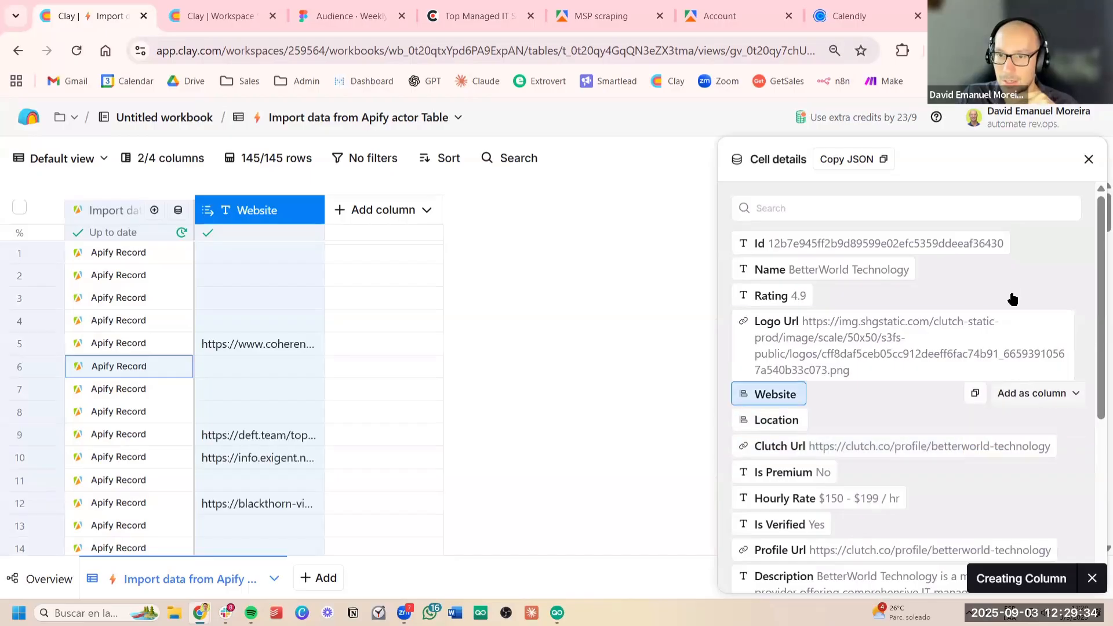
pyautogui.click(1032, 271)
pyautogui.click(1043, 327)
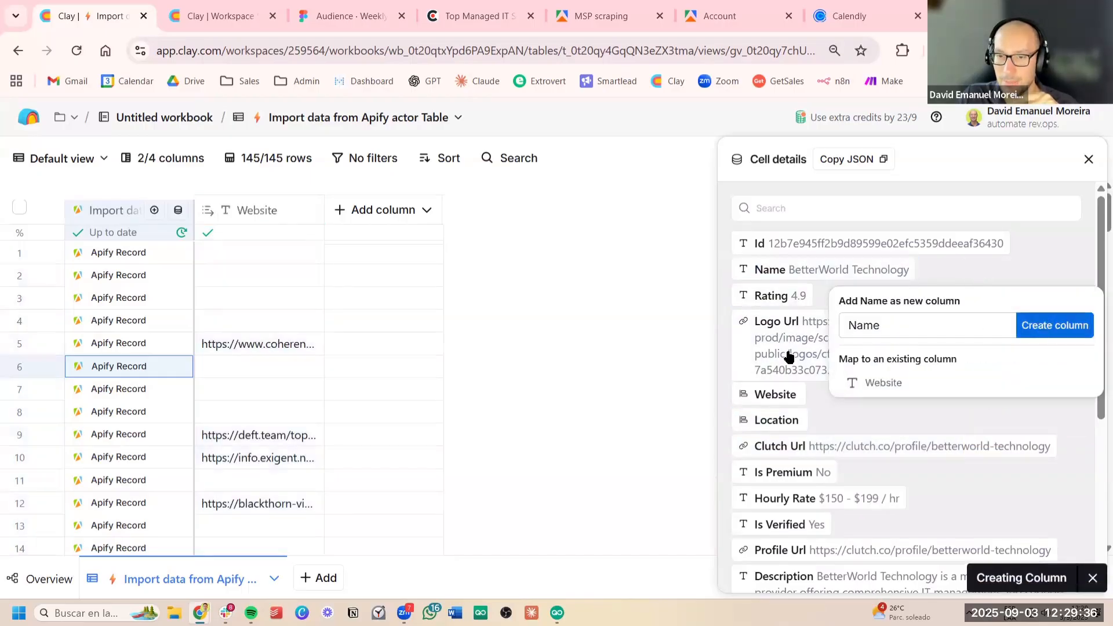
# Add the record's Hourly Rate and Profile Url fields as new table columns
pyautogui.scroll(-3, 812, 400)
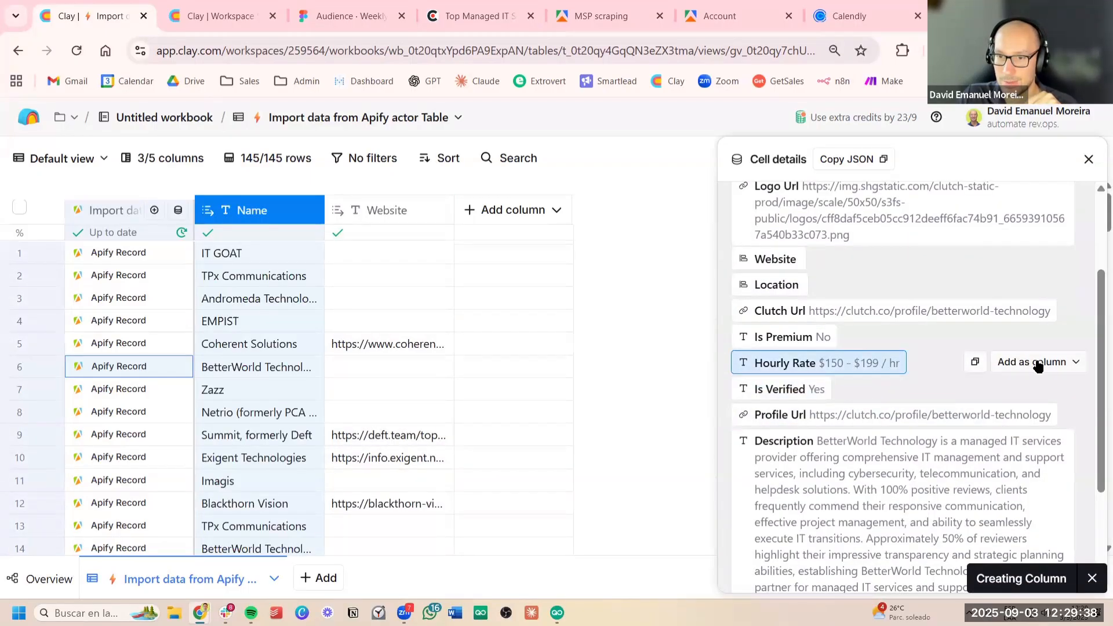
pyautogui.click(1035, 363)
pyautogui.click(1055, 419)
pyautogui.scroll(-3, 928, 406)
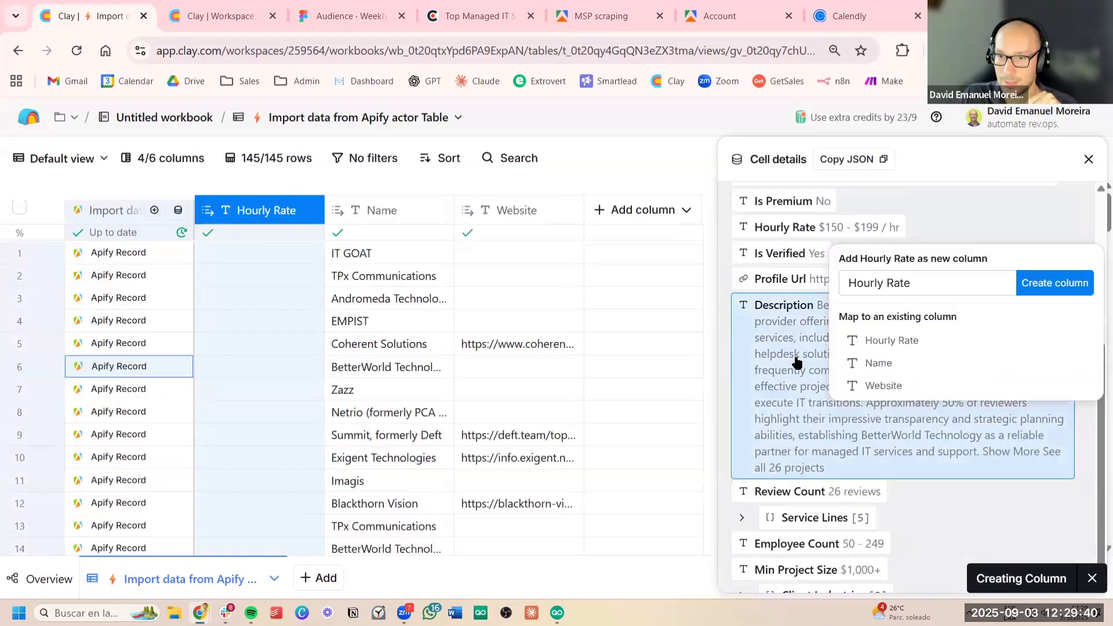
pyautogui.click(1039, 290)
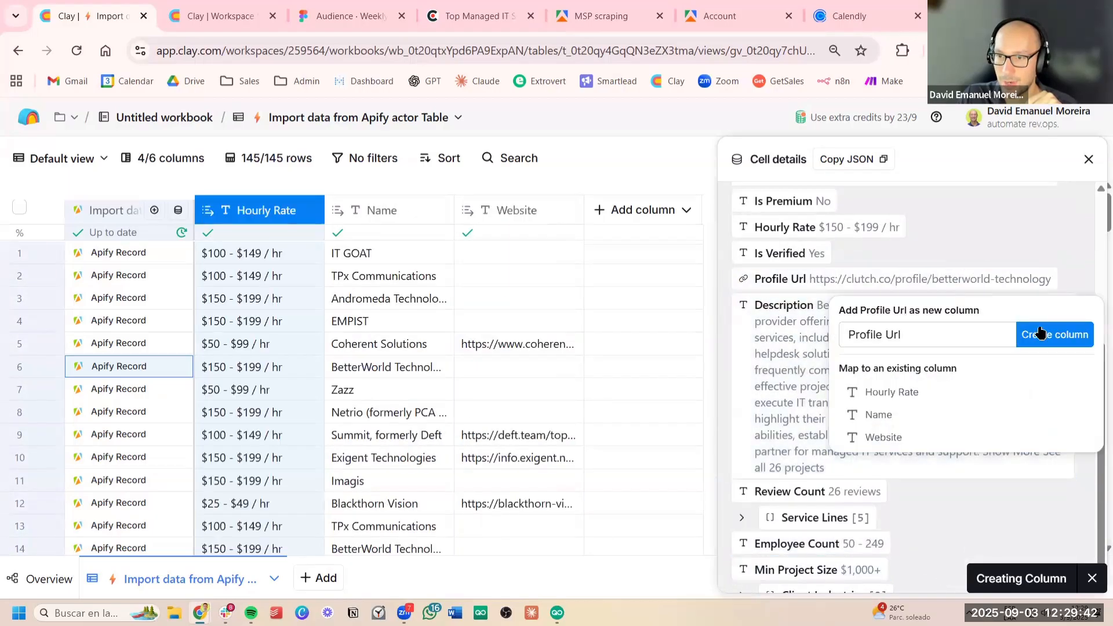
pyautogui.click(1038, 333)
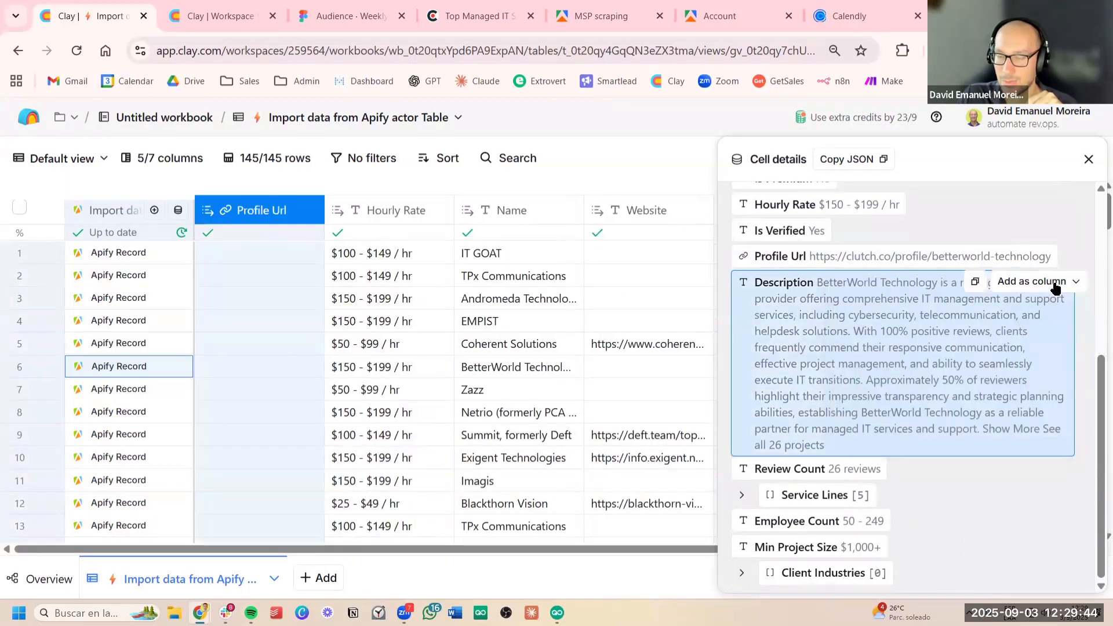
# Add the record's Description and Employee Count fields as new table columns
pyautogui.click(1051, 288)
pyautogui.click(1054, 339)
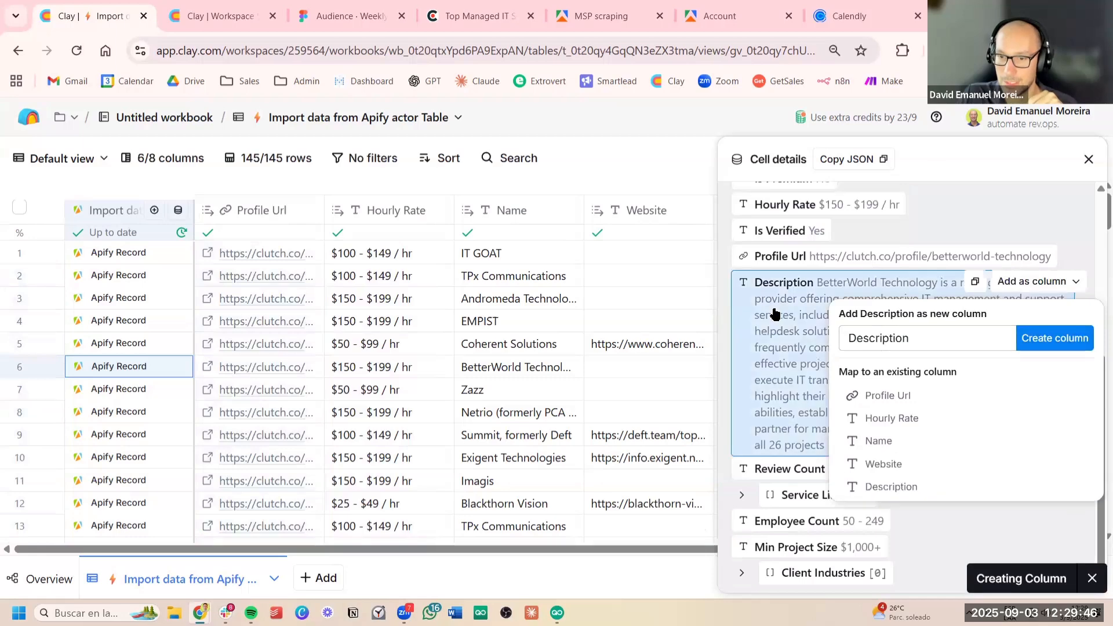
pyautogui.click(1038, 529)
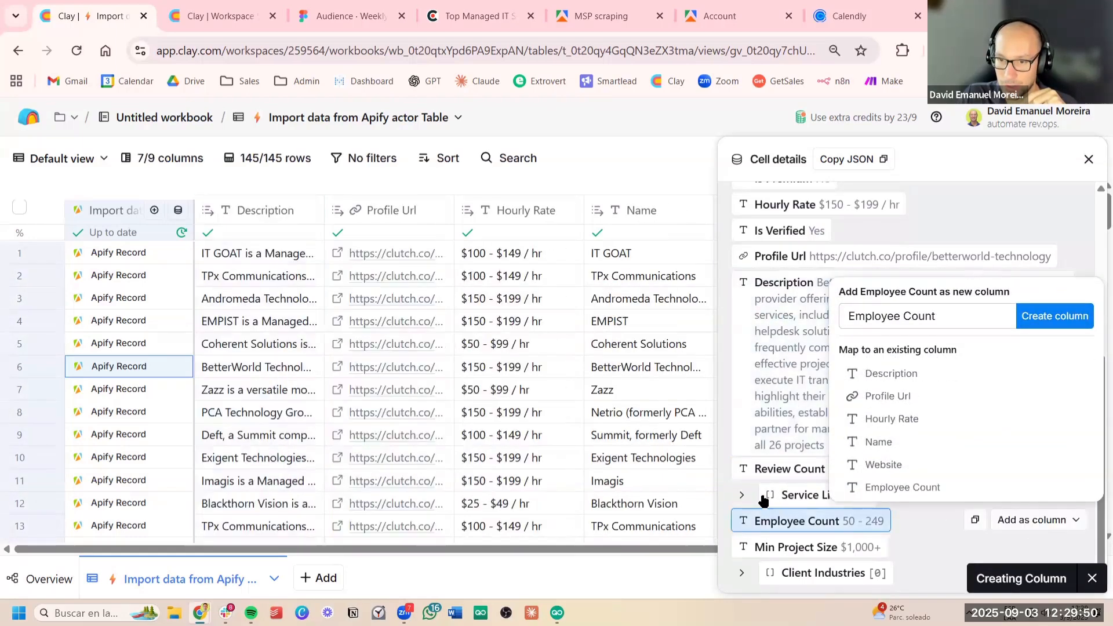
# Expand the record's Service Lines list and create a column with its items separated by commas
pyautogui.click(742, 496)
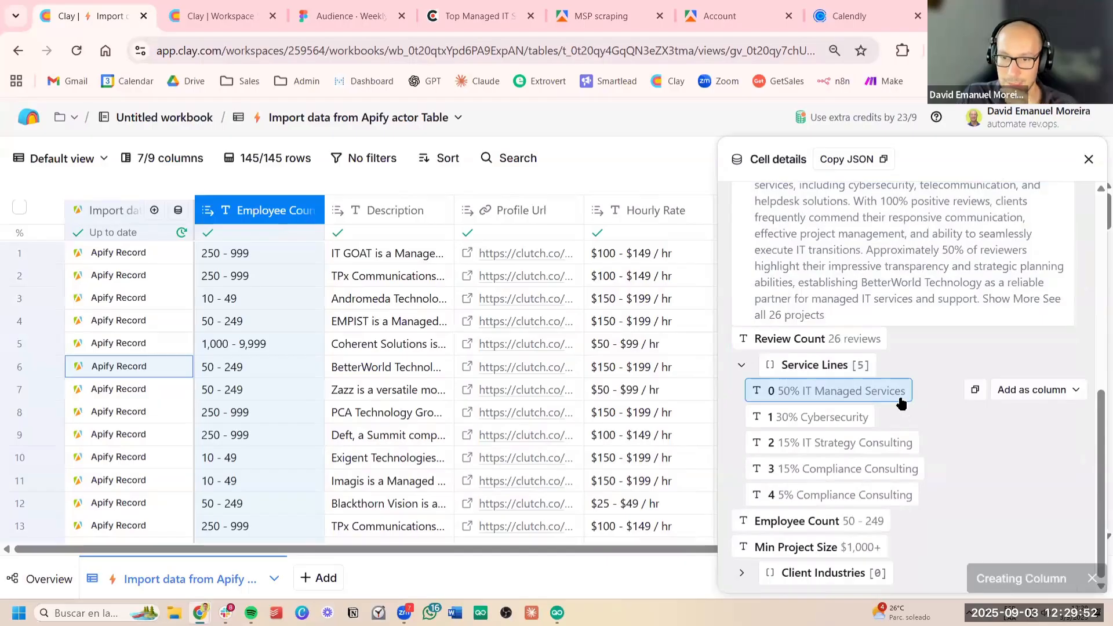
pyautogui.moveTo(1027, 374)
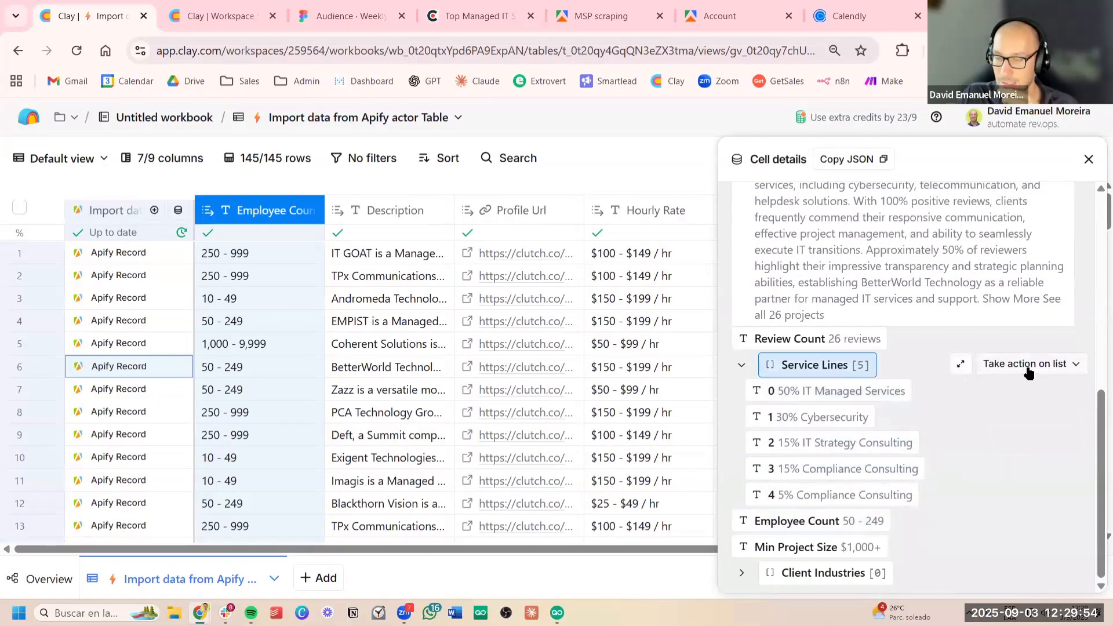
pyautogui.click(1043, 368)
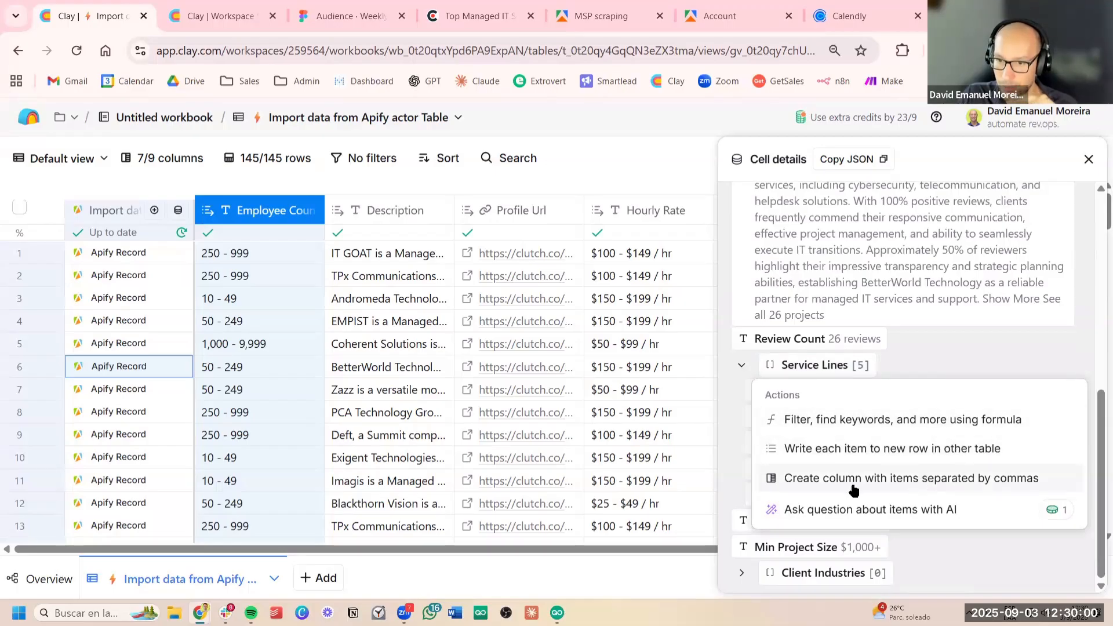
pyautogui.click(937, 484)
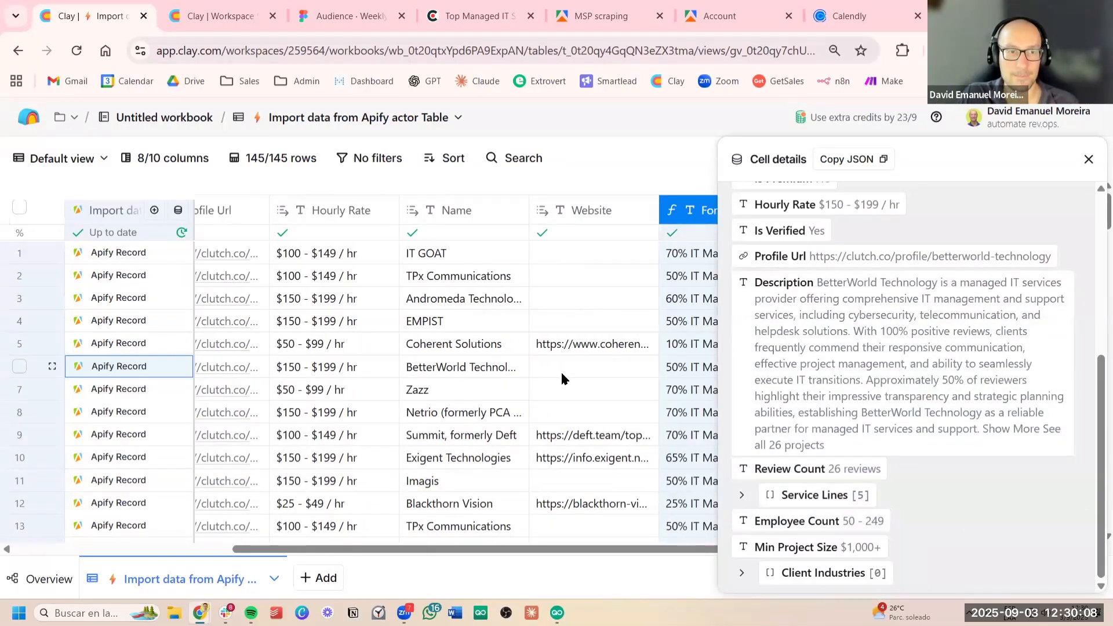
pyautogui.hscroll(-5, 561, 371)
pyautogui.hscroll(5, 565, 371)
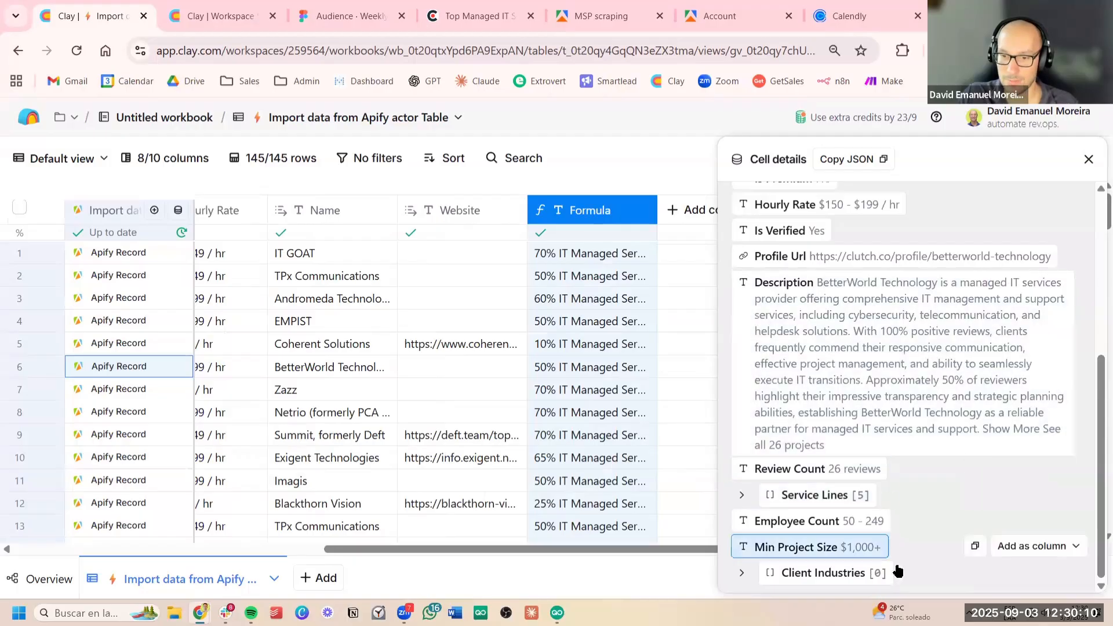
# Add the record's Min Project Size field as a new column and close the cell details
pyautogui.click(1030, 547)
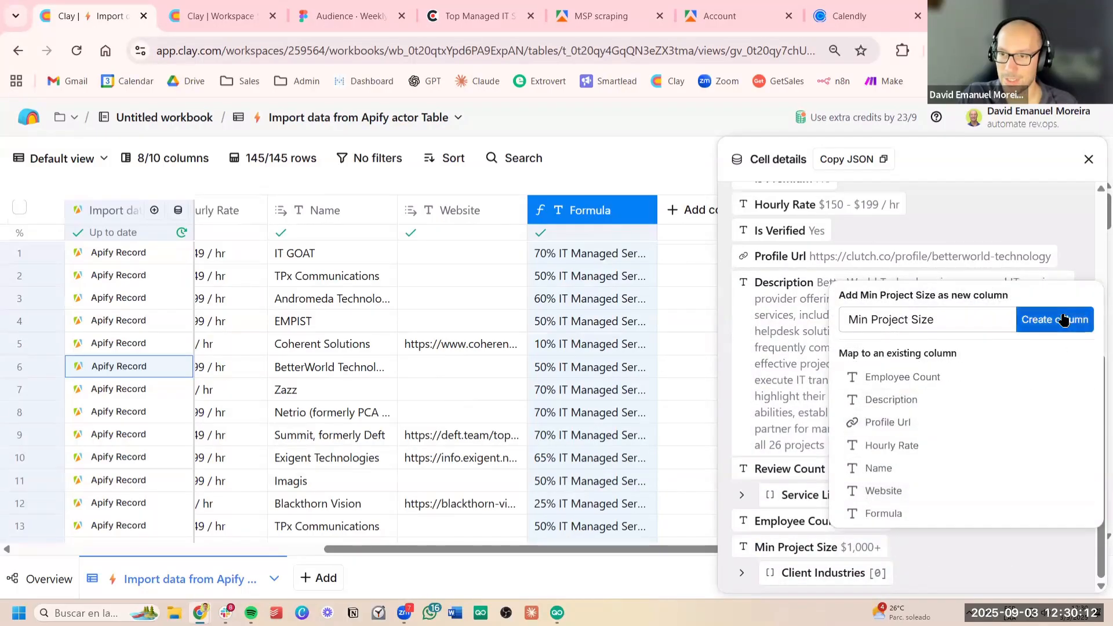
pyautogui.click(1063, 319)
pyautogui.click(1089, 159)
# Look through the imported company rows and examine the newly added columns across the table
pyautogui.hscroll(-5, 696, 368)
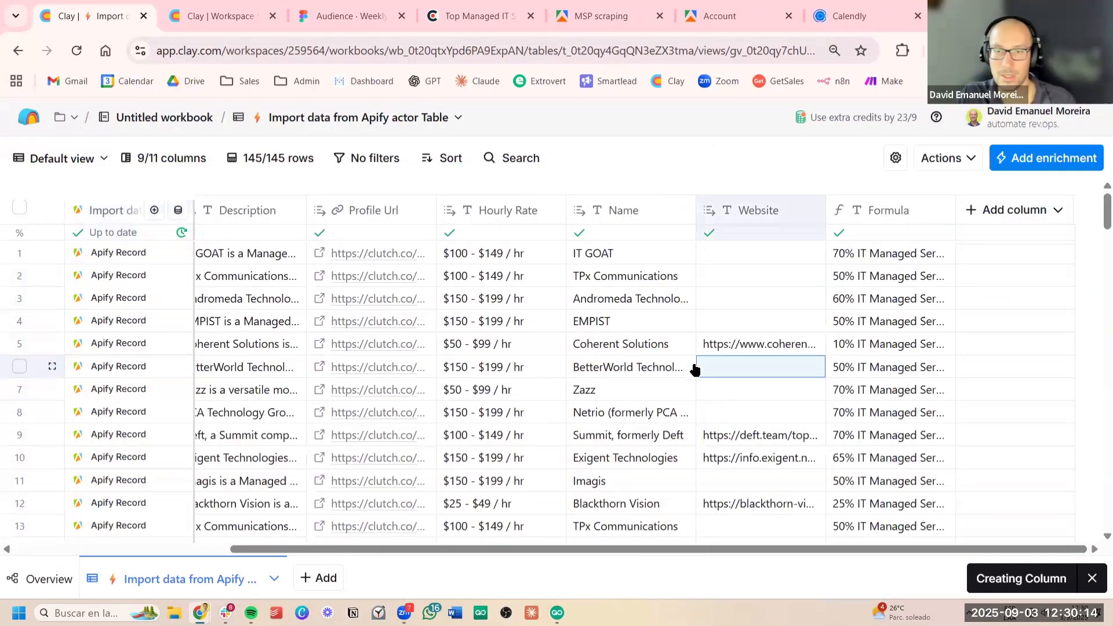
pyautogui.scroll(-15, 690, 365)
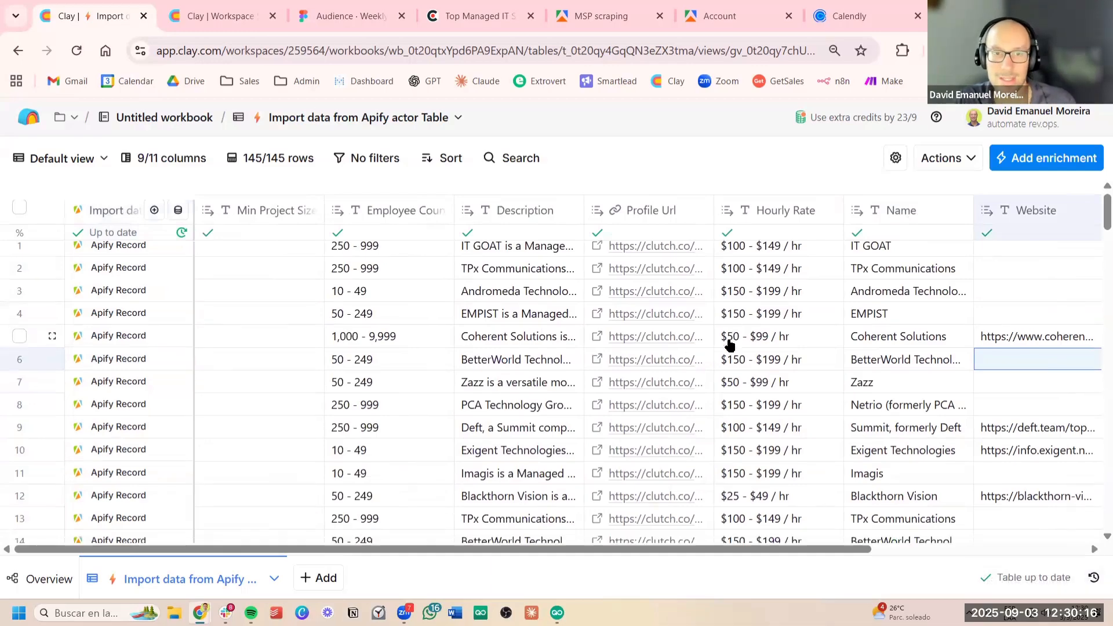
pyautogui.hscroll(5, 754, 366)
pyautogui.scroll(-10, 803, 362)
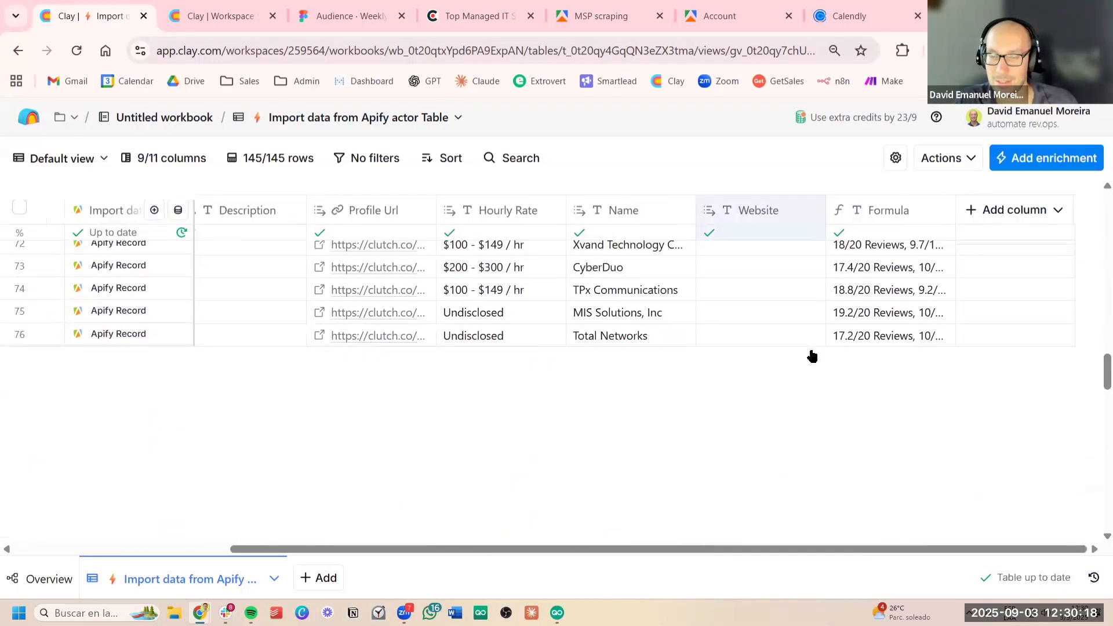
pyautogui.scroll(-15, 890, 362)
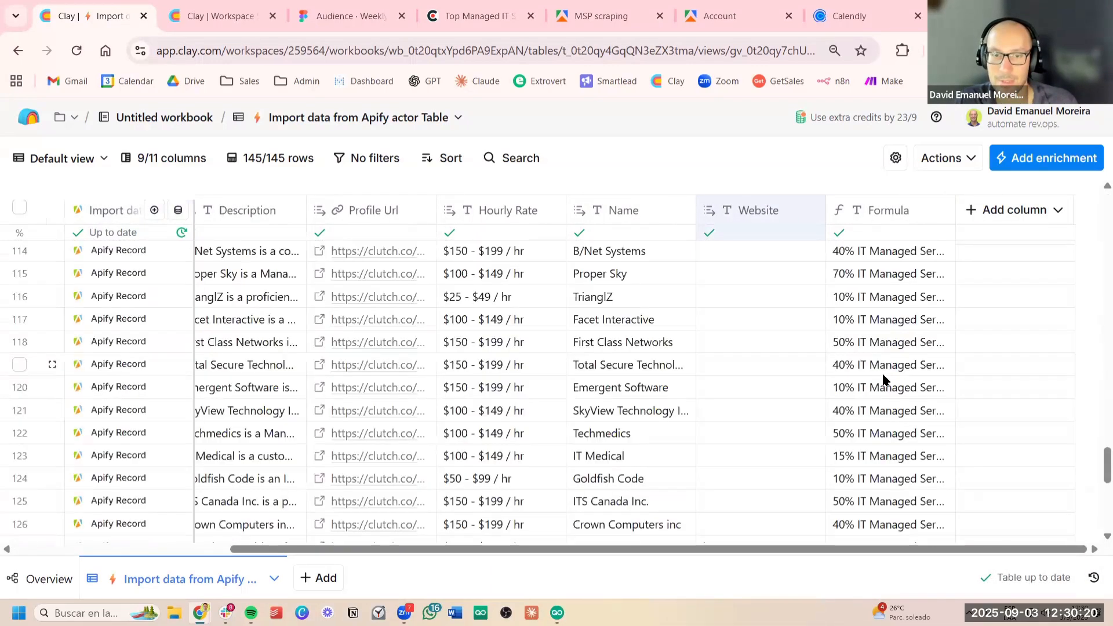
pyautogui.scroll(6, 882, 380)
pyautogui.hscroll(-3, 782, 414)
pyautogui.scroll(-15, 785, 384)
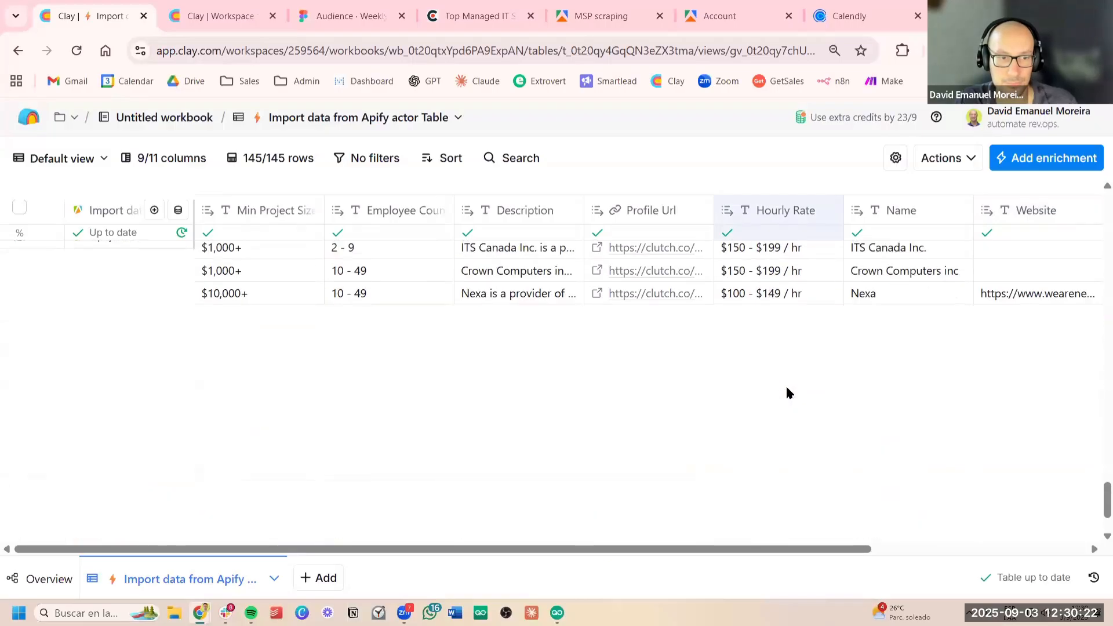
pyautogui.scroll(20, 782, 385)
# Switch to the Figma workshop deck, present it full screen, and review the slides on enriching and qualifying companies before exiting the presentation
pyautogui.click(244, 16)
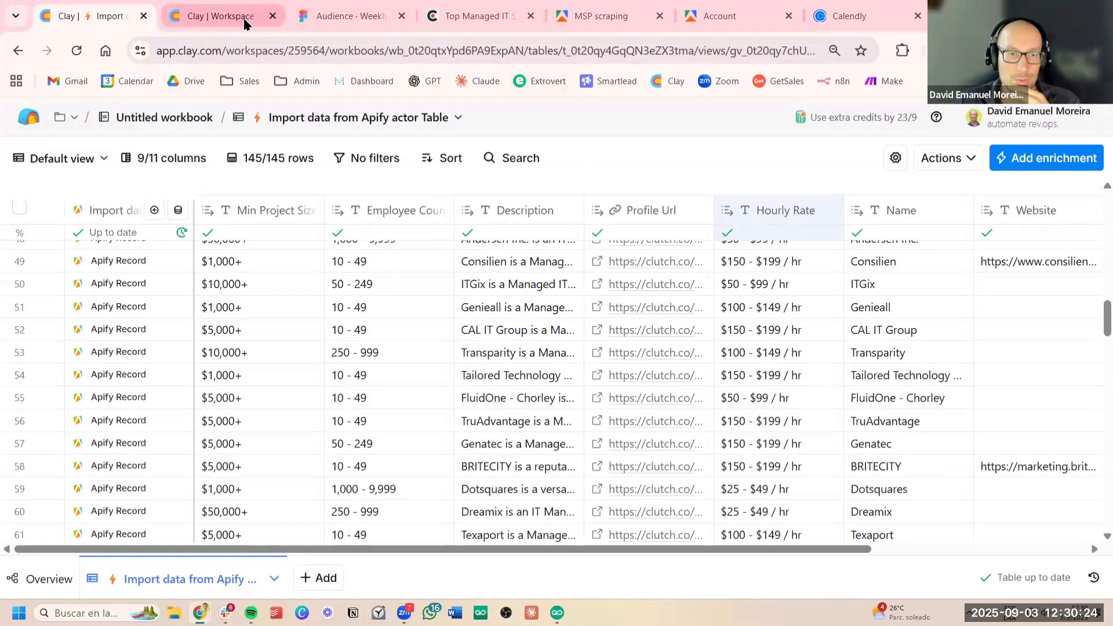
pyautogui.click(352, 16)
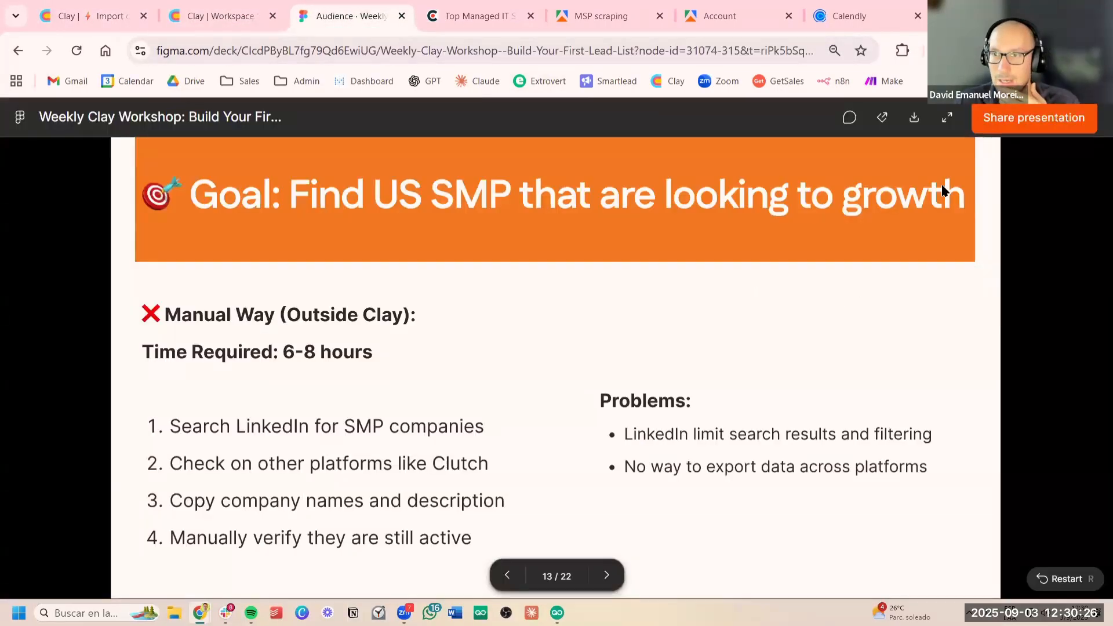
pyautogui.click(947, 119)
pyautogui.press('Right')
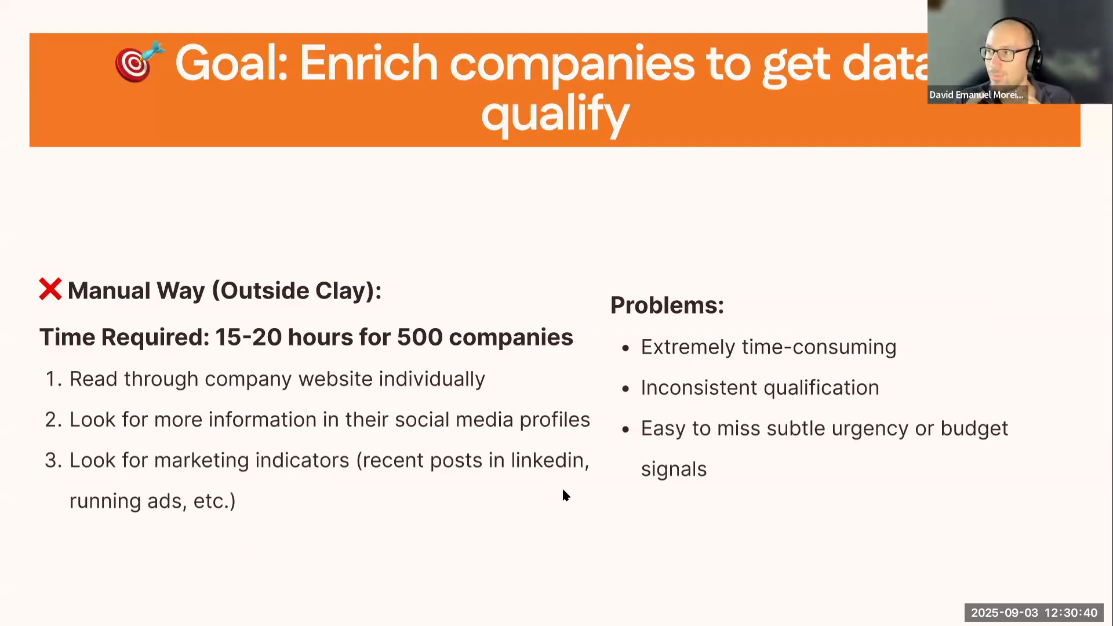
pyautogui.press('Right')
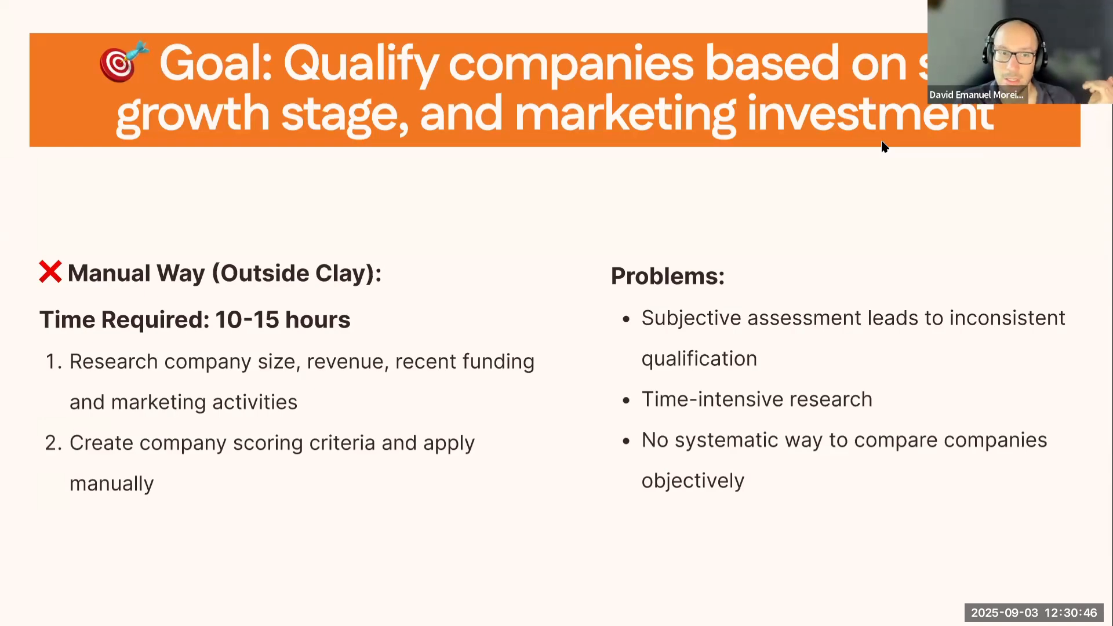
pyautogui.press('Left')
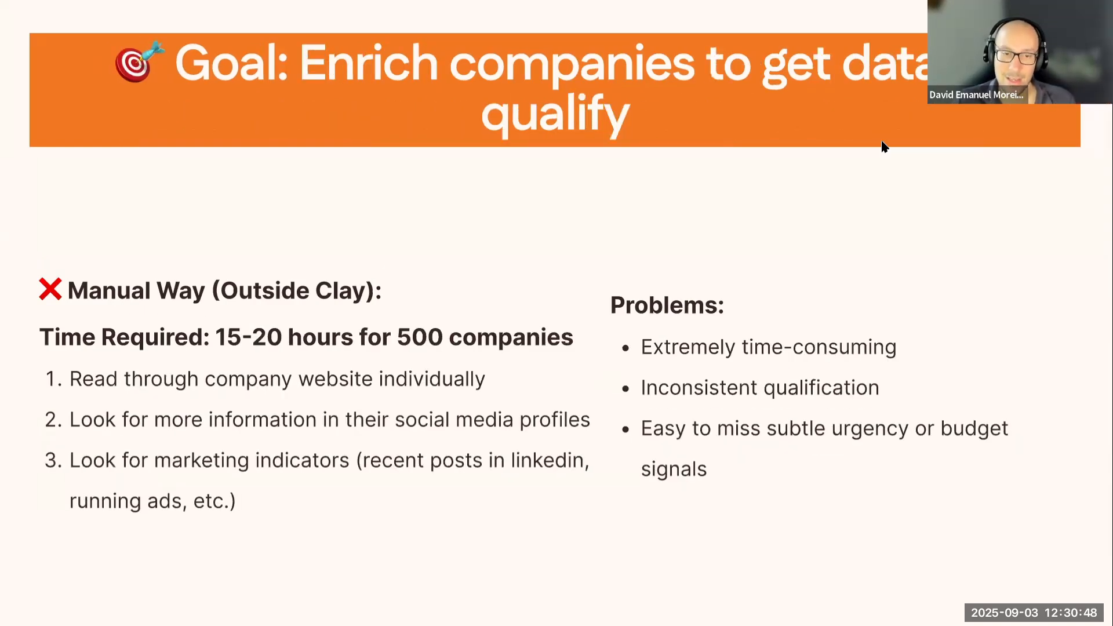
pyautogui.press('Escape')
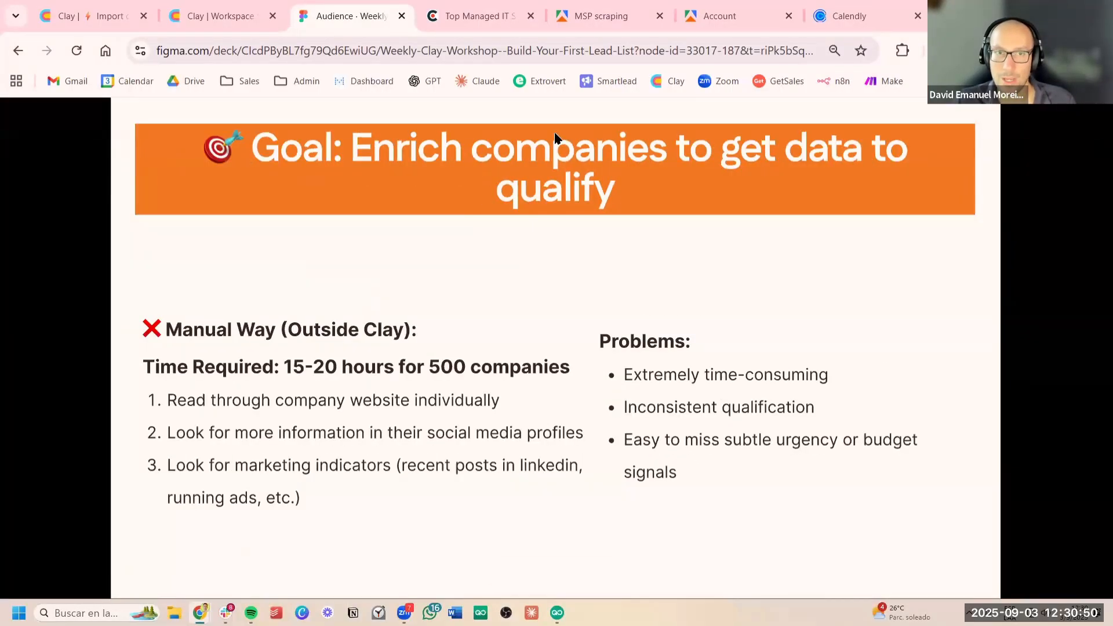
# Return to the Clay table, add a formula column and begin its prompt with "Output true only if the following conditions are met:"
pyautogui.click(103, 19)
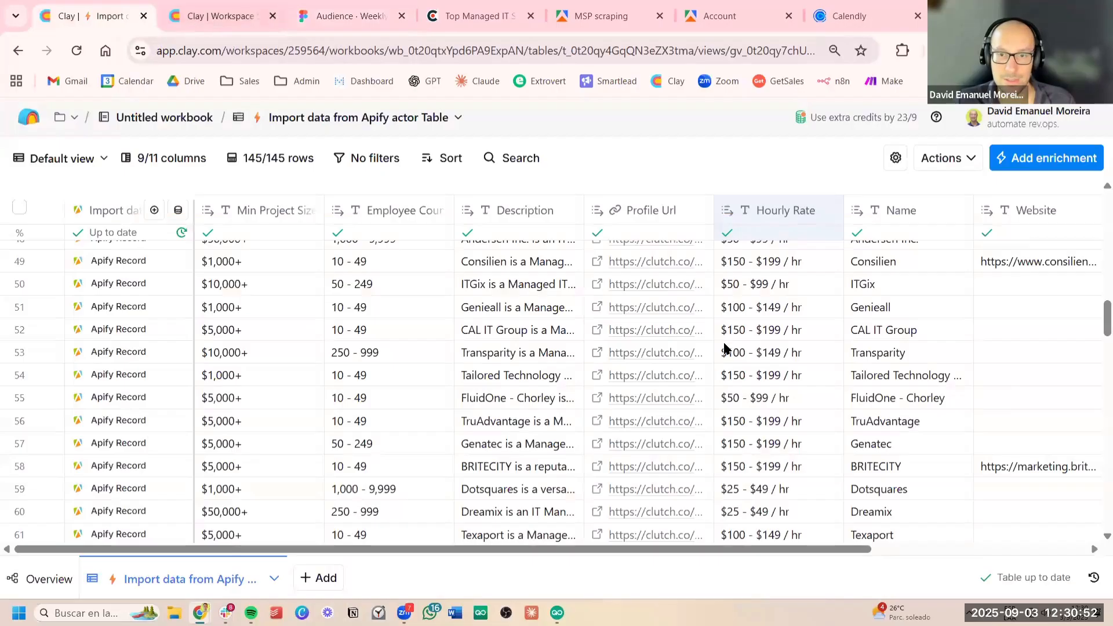
pyautogui.hscroll(4, 888, 389)
pyautogui.scroll(10, 888, 388)
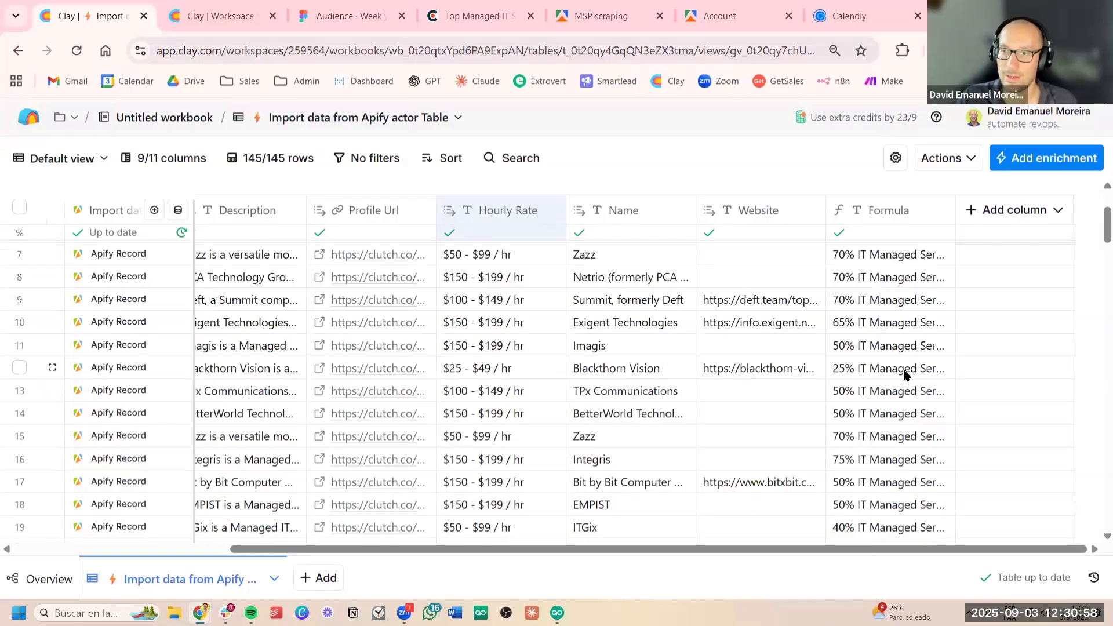
pyautogui.click(1020, 216)
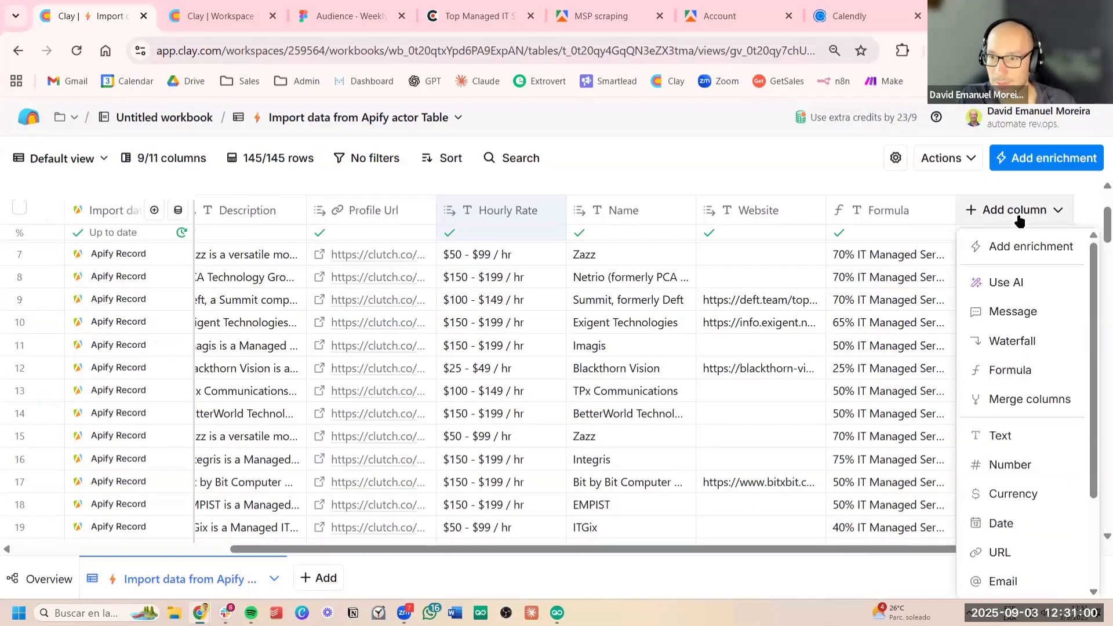
pyautogui.click(1038, 375)
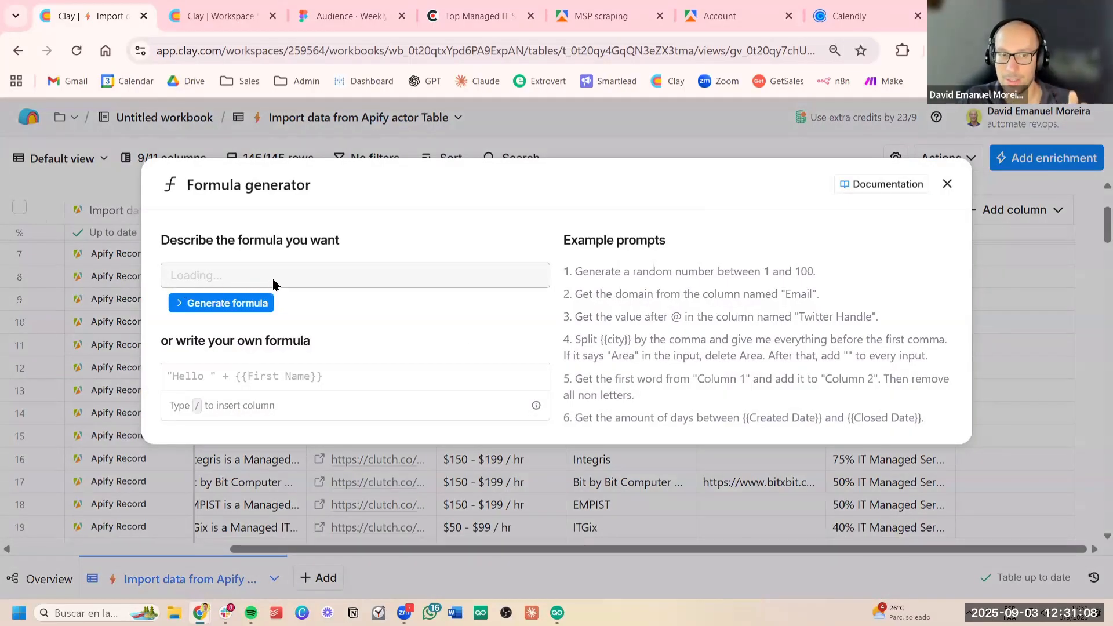
pyautogui.click(447, 284)
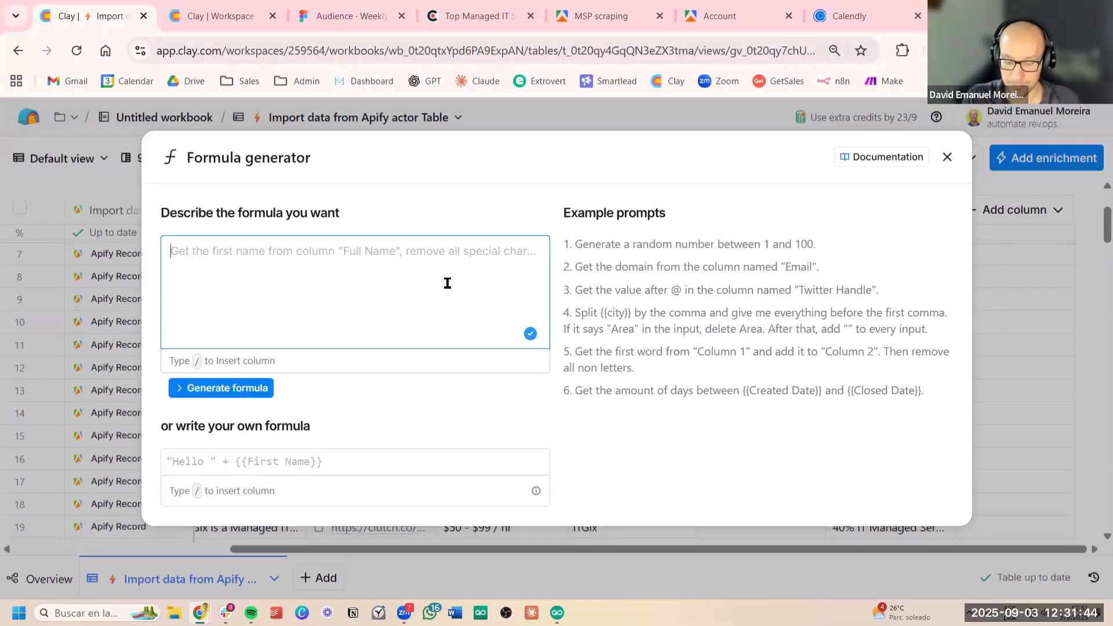
pyautogui.write('Outp')
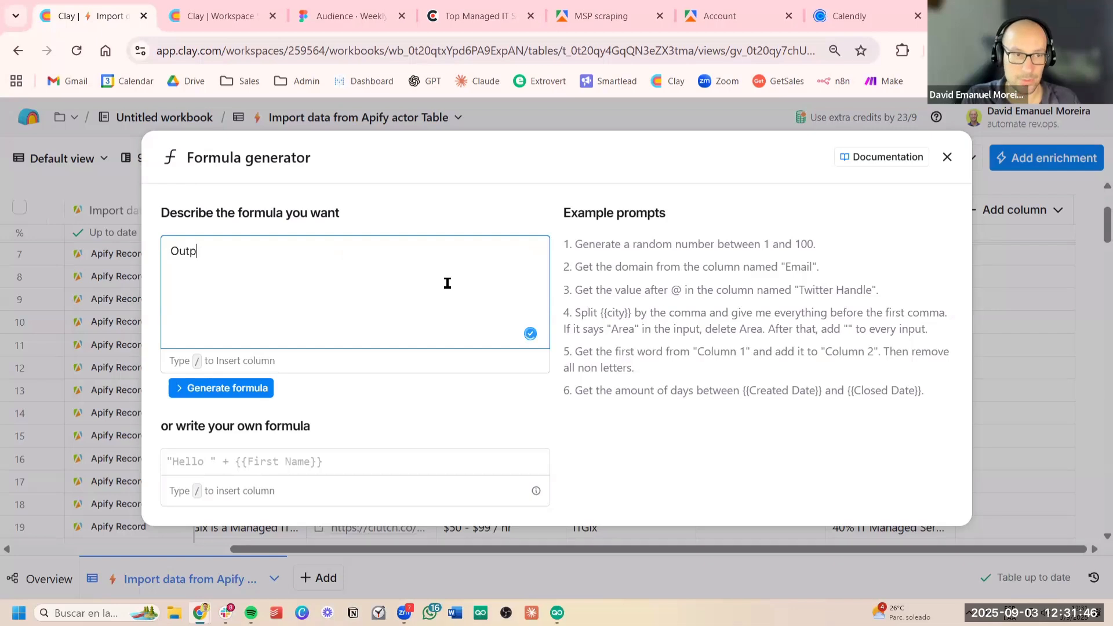
pyautogui.write('ut true only')
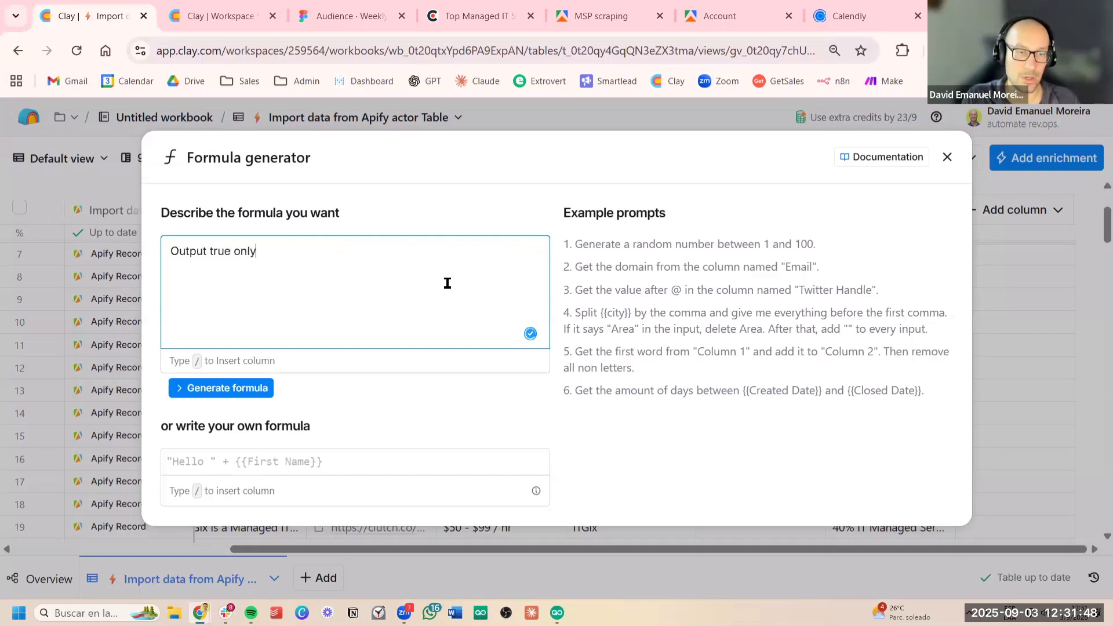
pyautogui.write(' if the following')
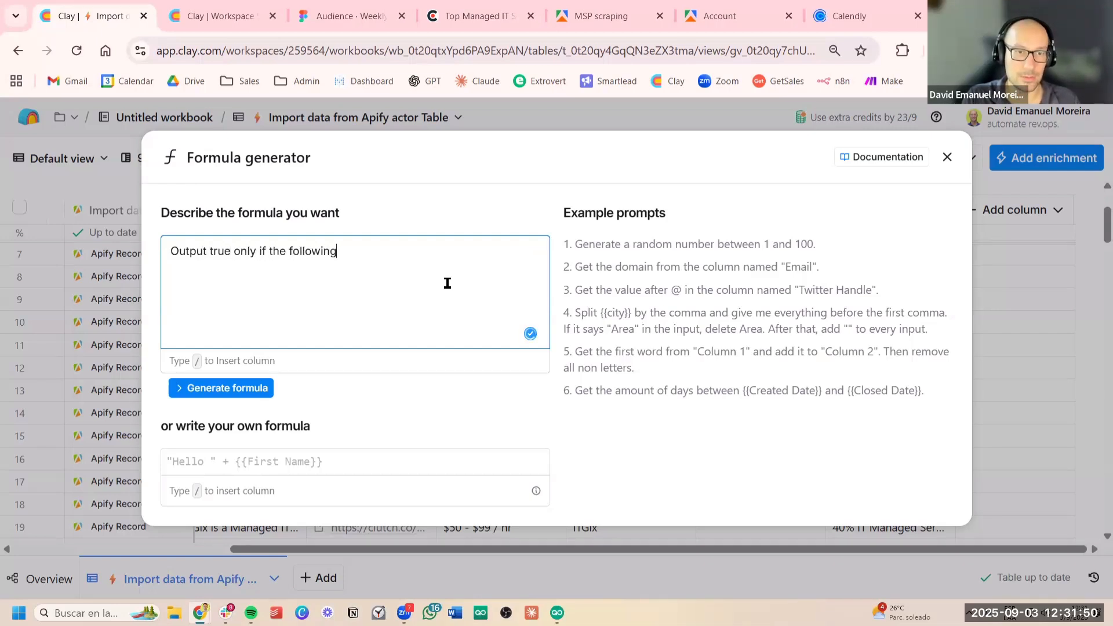
pyautogui.write(' conditions are met:')
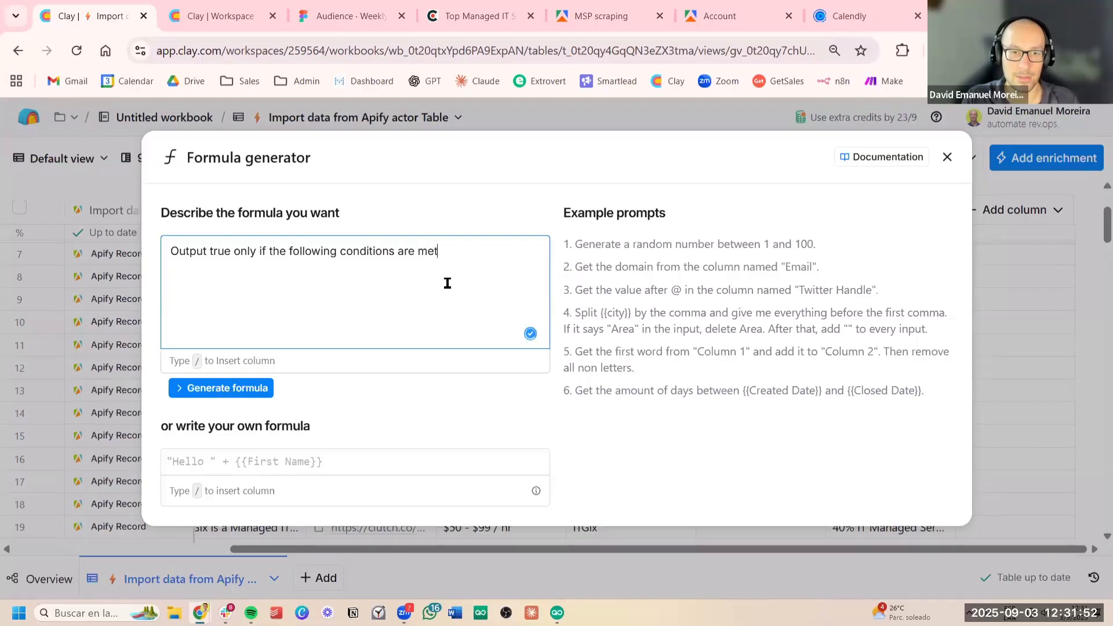
# Add a first bulleted condition to the prompt that the Employee Count column must "have a number that is over 50"
pyautogui.hotkey('shift', 'Return')
pyautogui.write('- /')
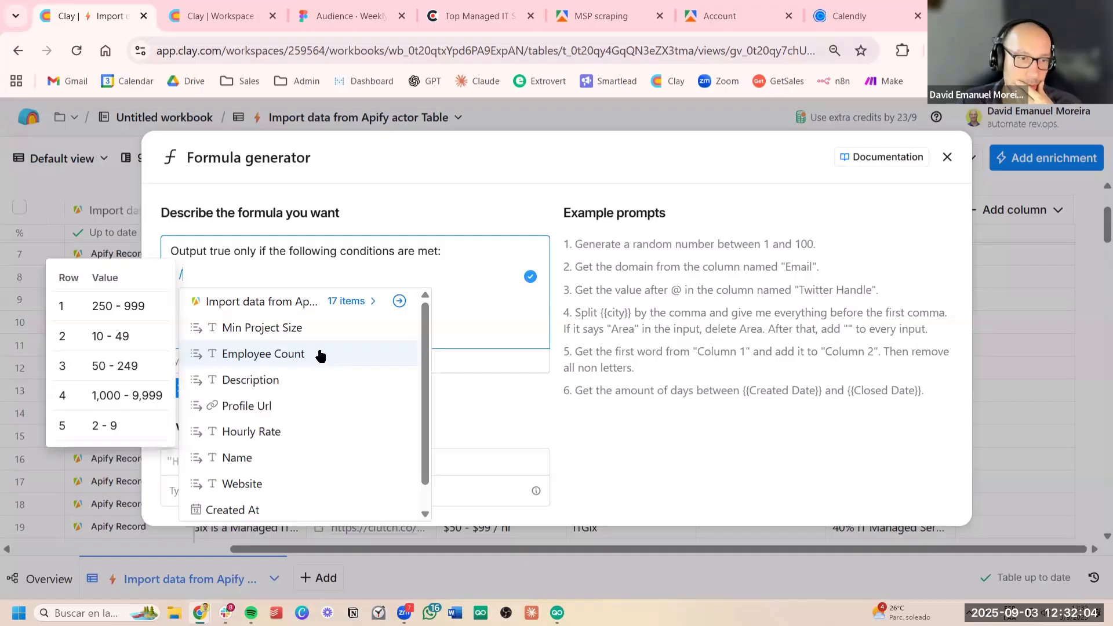
pyautogui.click(320, 355)
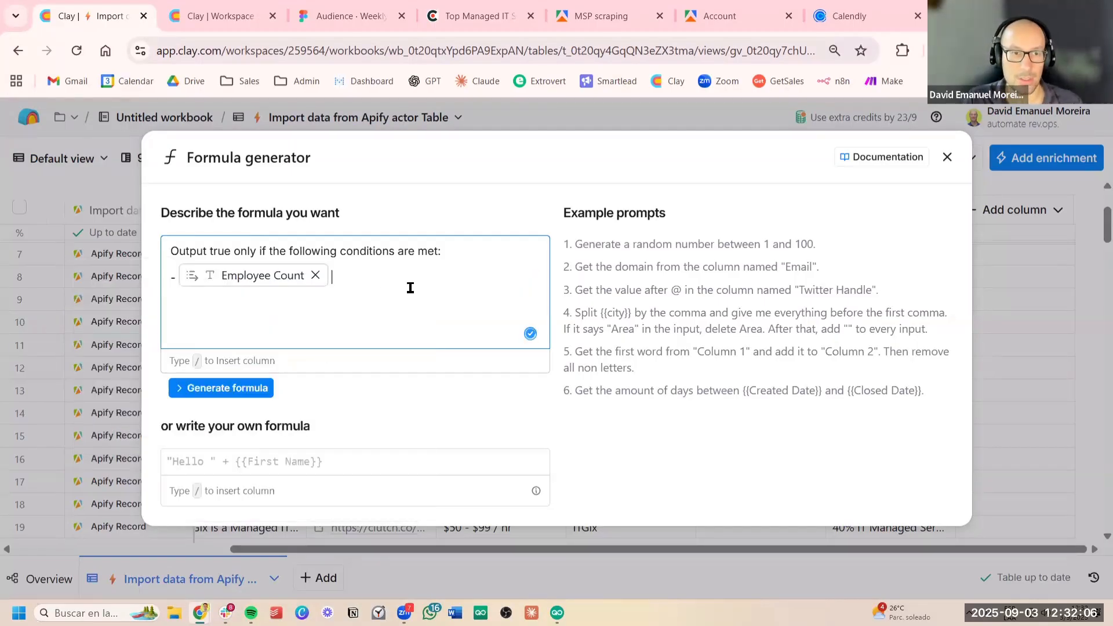
pyautogui.write('have a numbe')
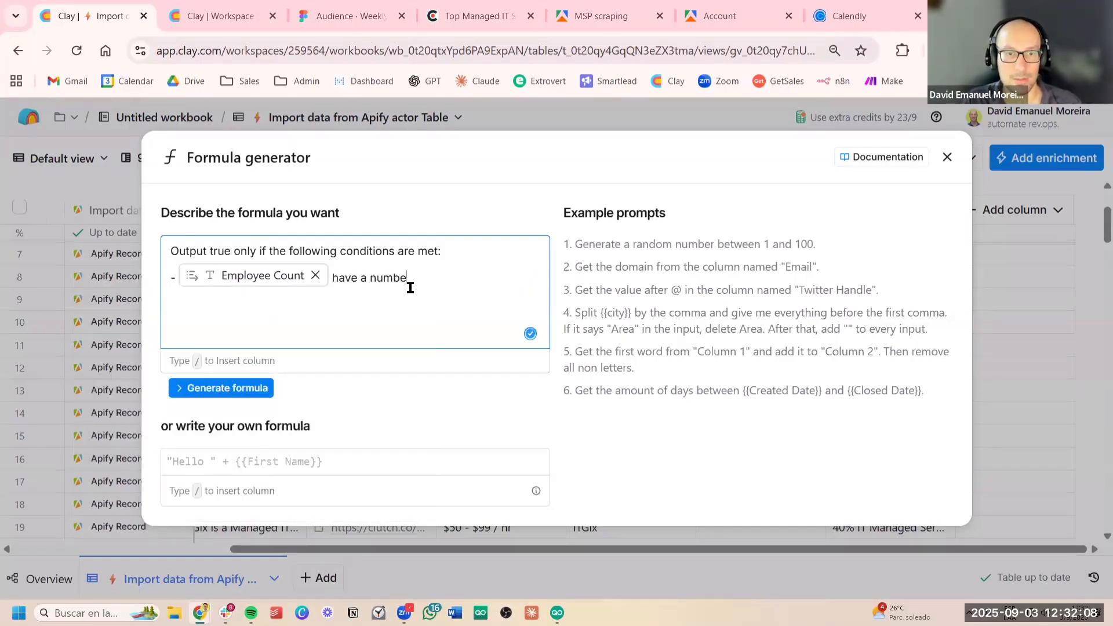
pyautogui.write('r that is over ')
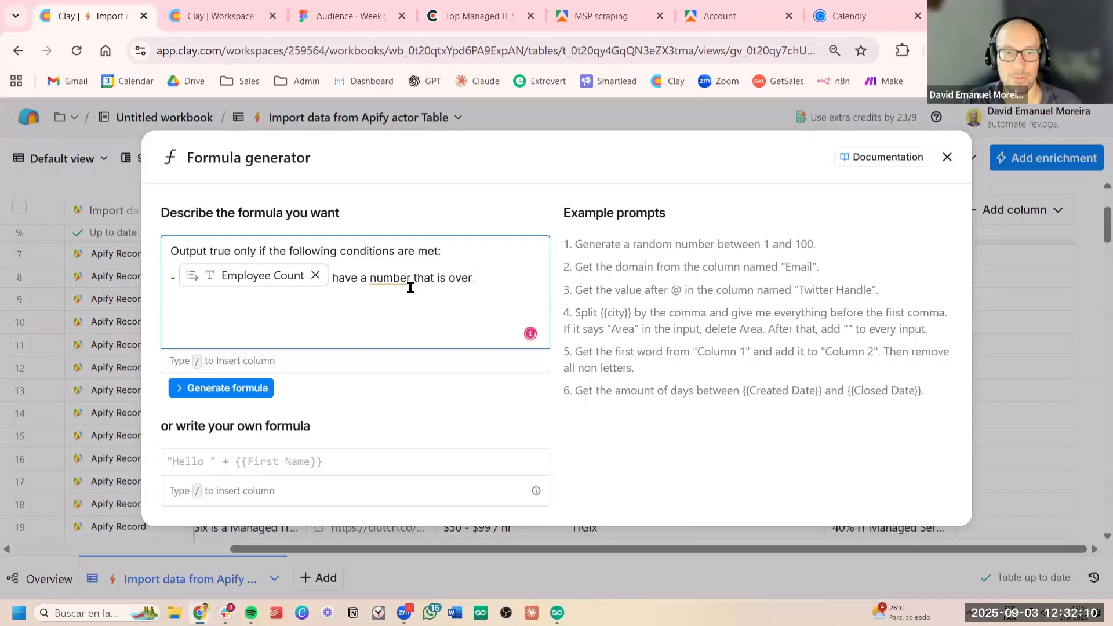
pyautogui.write('50')
# Add a second bulleted condition to the prompt that the Min Project Size column "is over 10000"
pyautogui.press('Return')
pyautogui.write('-')
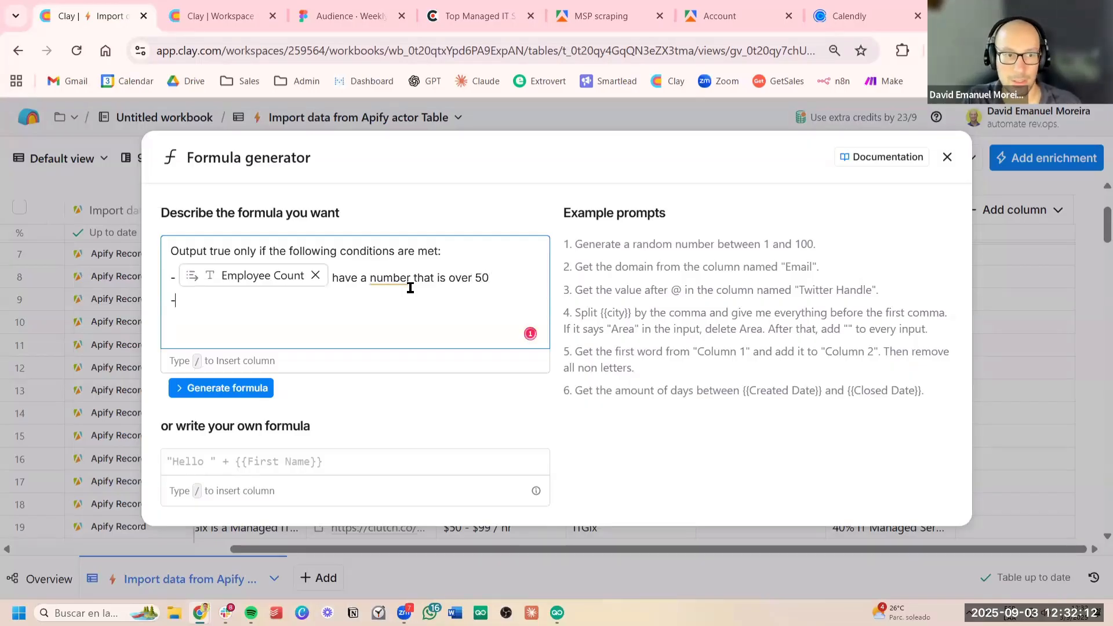
pyautogui.write(' /')
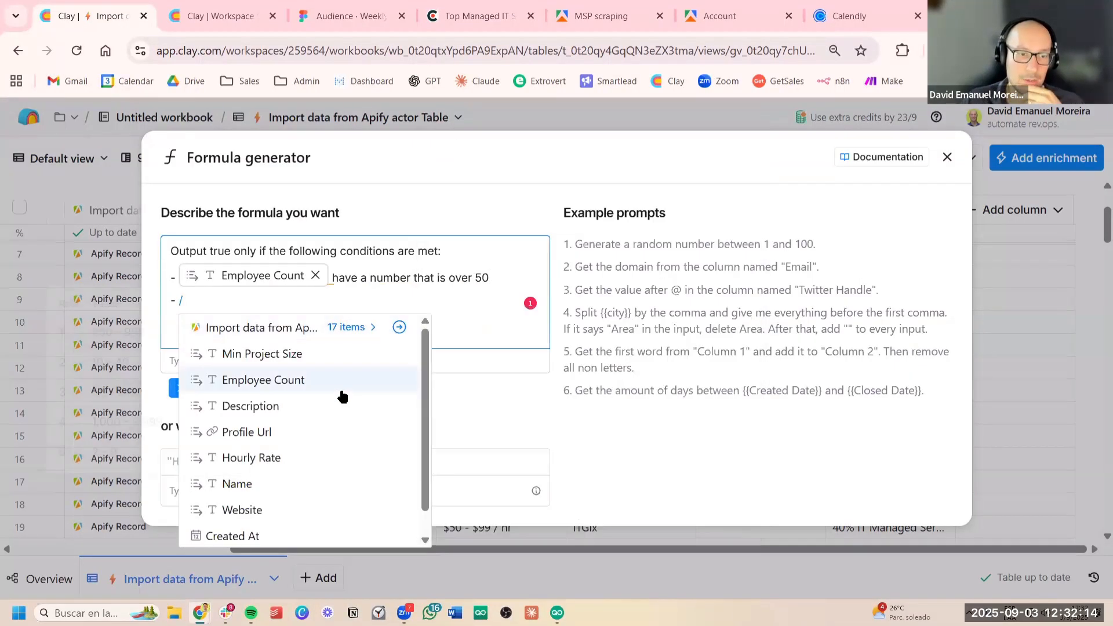
pyautogui.scroll(-1, 325, 418)
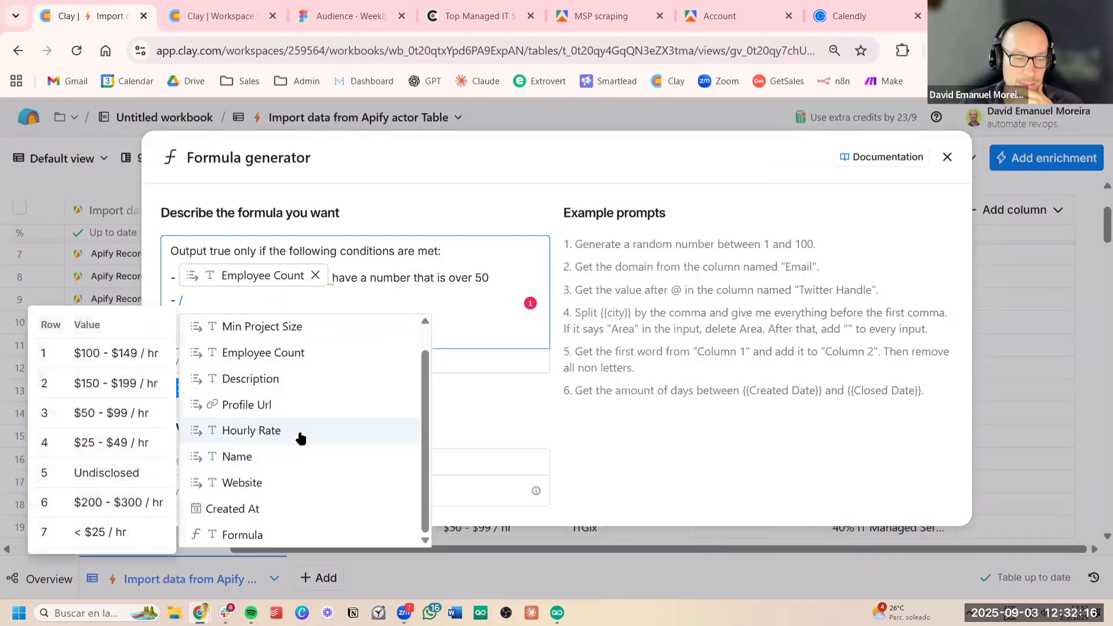
pyautogui.scroll(1, 334, 386)
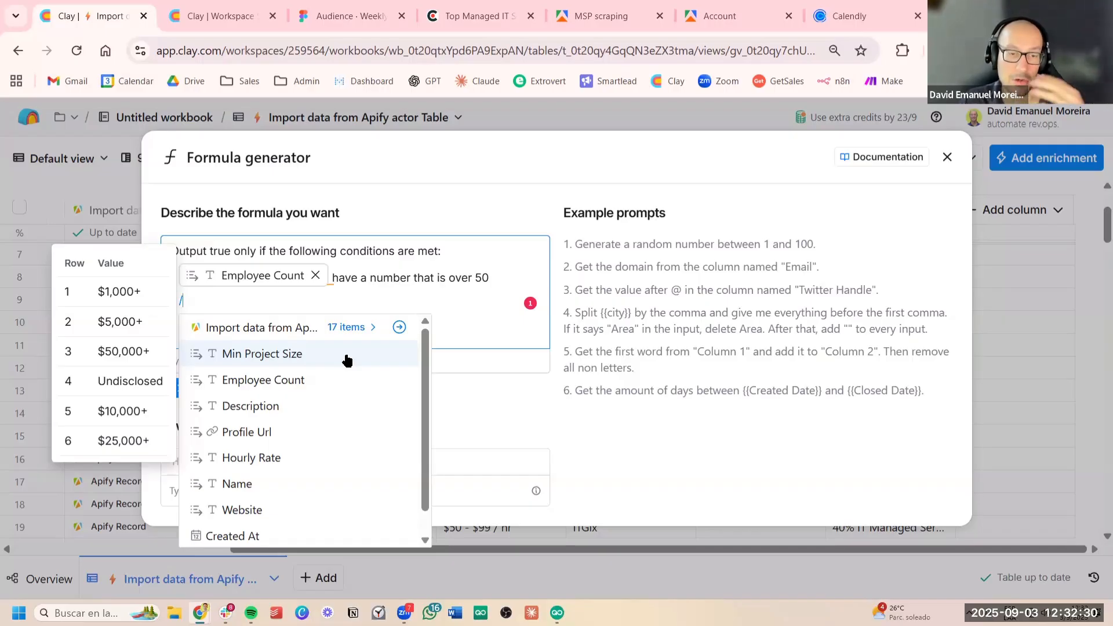
pyautogui.click(346, 355)
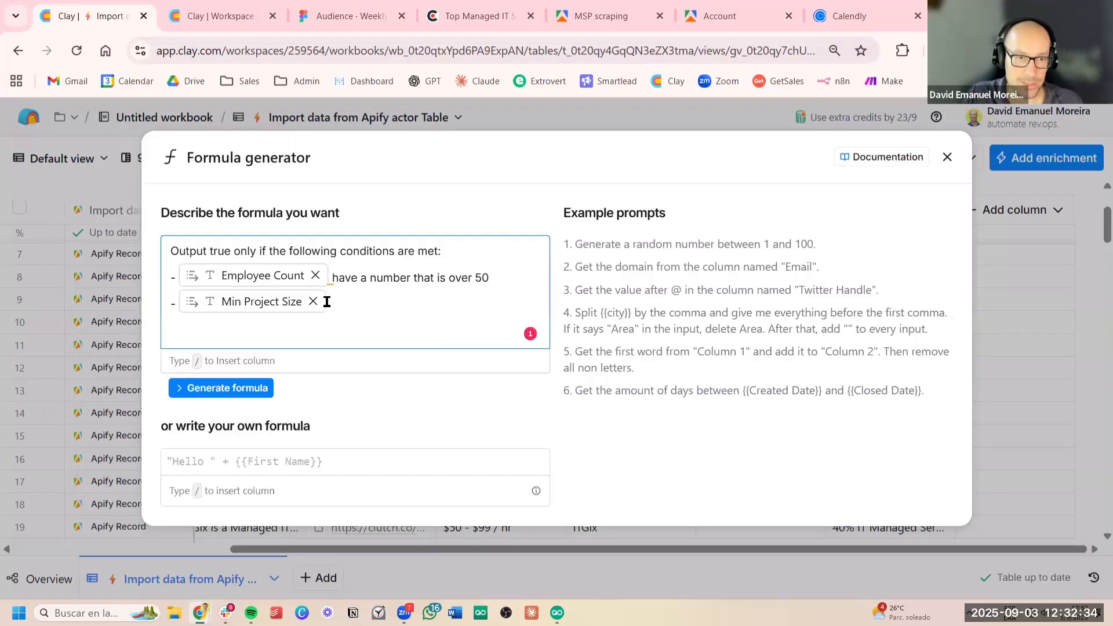
pyautogui.write('is over')
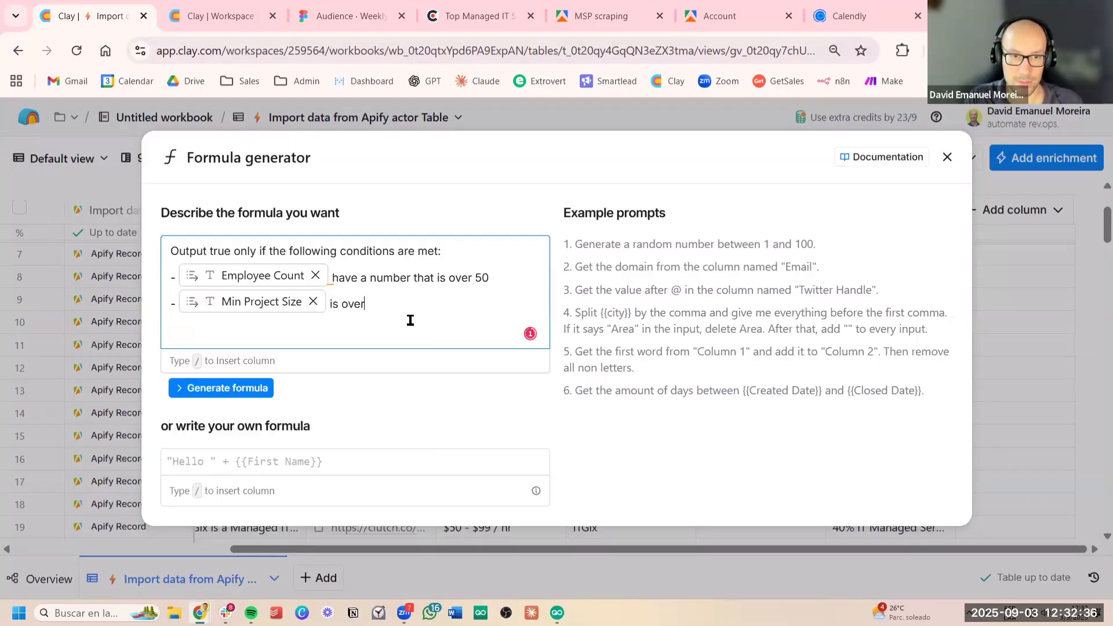
pyautogui.write(' 10000')
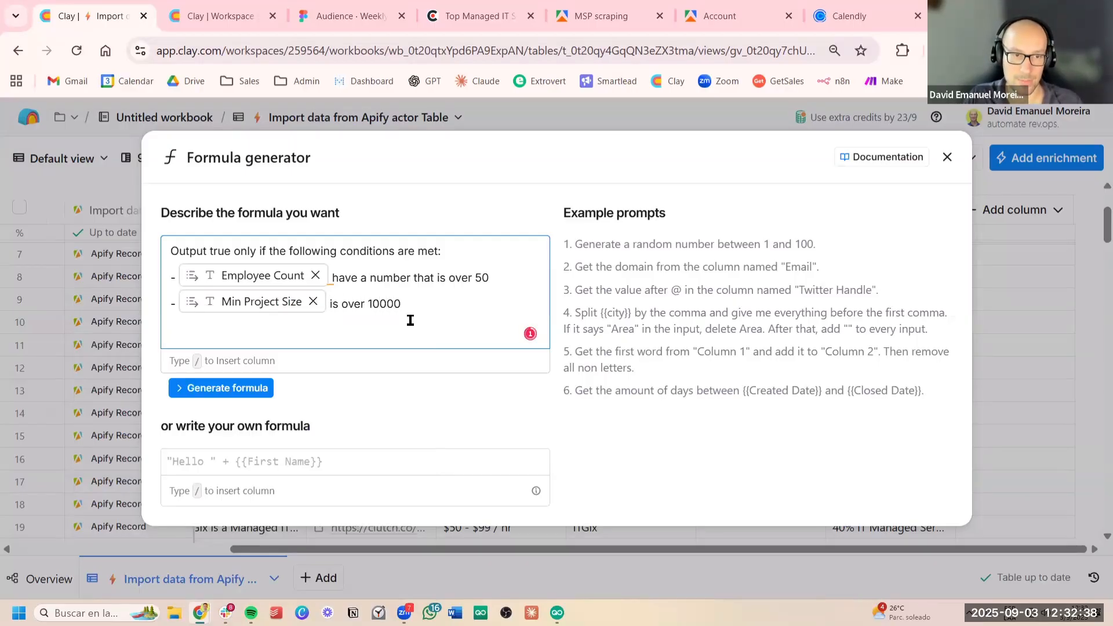
pyautogui.press('Return')
pyautogui.write('- /')
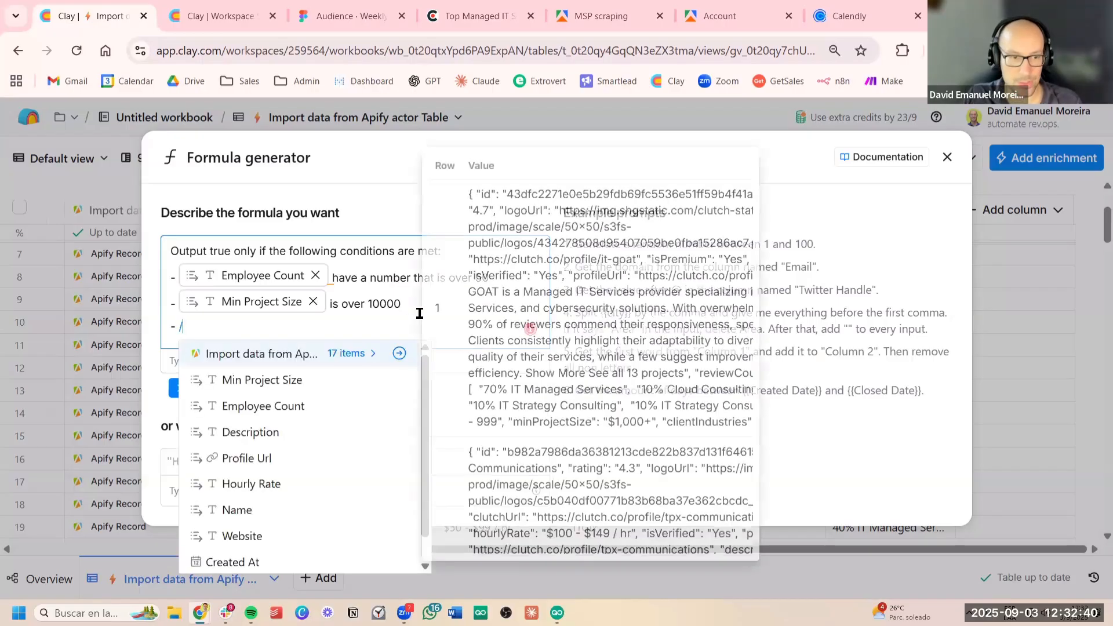
pyautogui.scroll(-1, 279, 505)
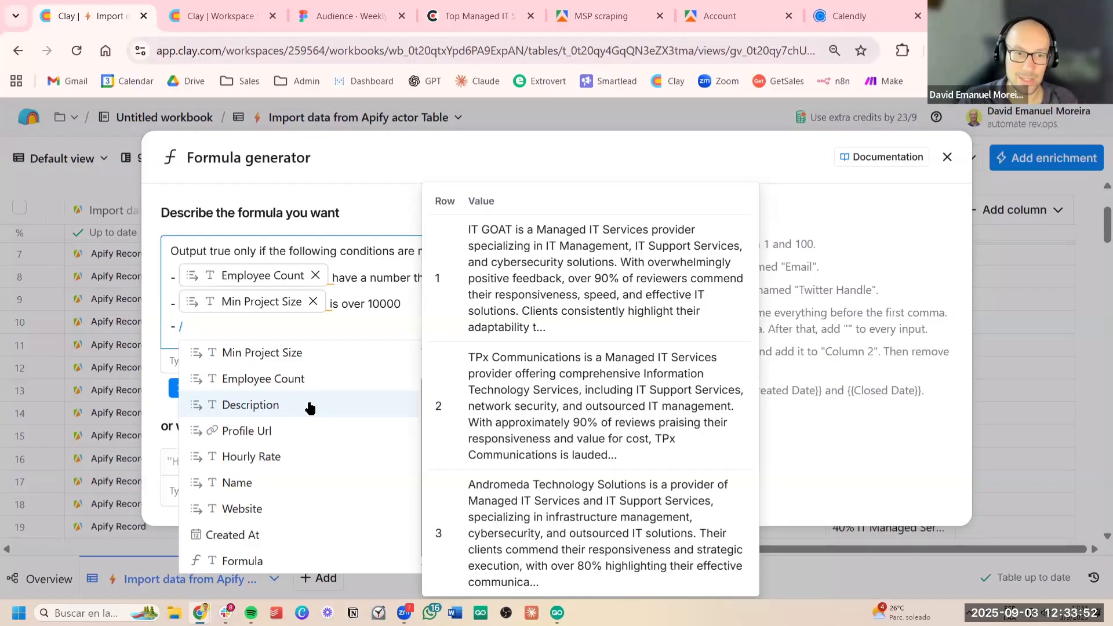
pyautogui.press('BackSpace')
pyautogui.press('BackSpace')
pyautogui.press('BackSpace')
pyautogui.press('BackSpace')
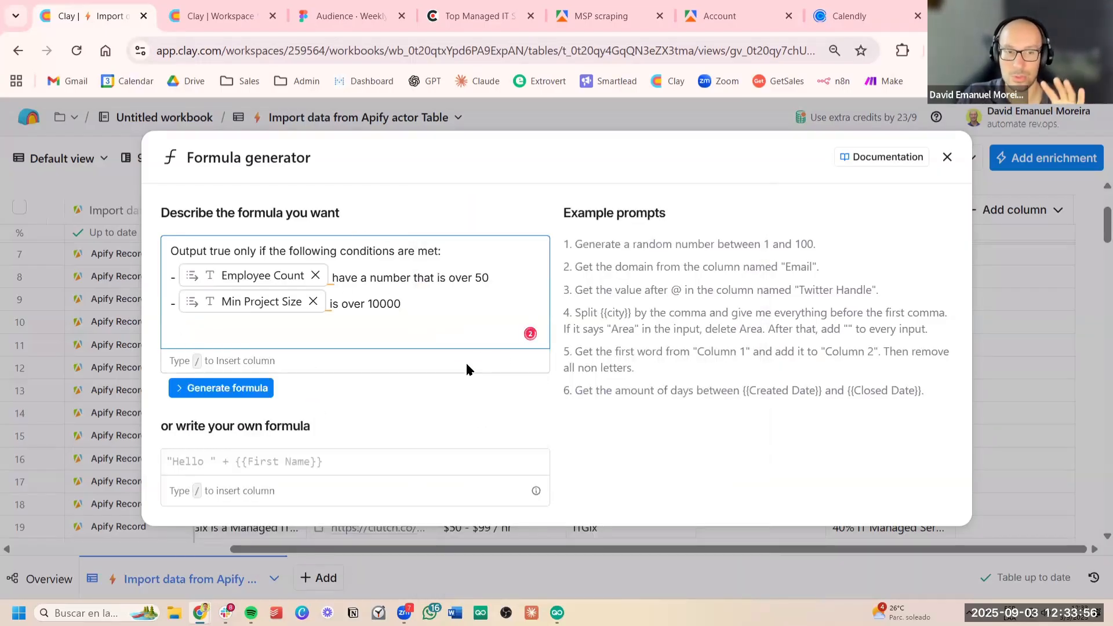
# Generate the formula from the prompt and inspect the sample outputs and the resulting expression
pyautogui.click(244, 390)
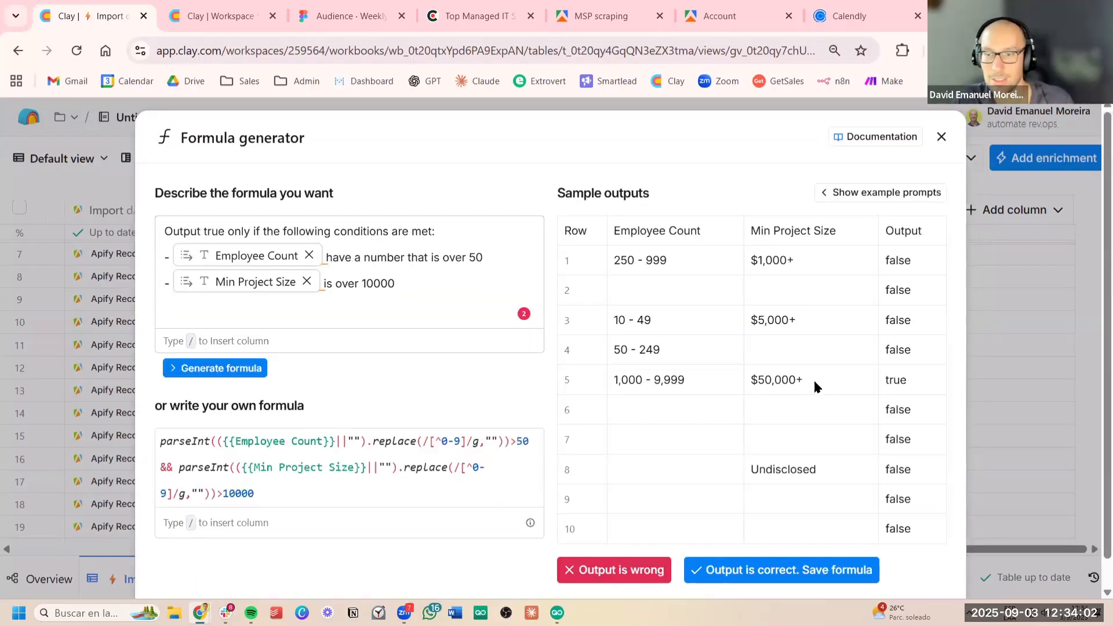
pyautogui.moveTo(887, 261); pyautogui.dragTo(893, 232)
pyautogui.click(904, 231)
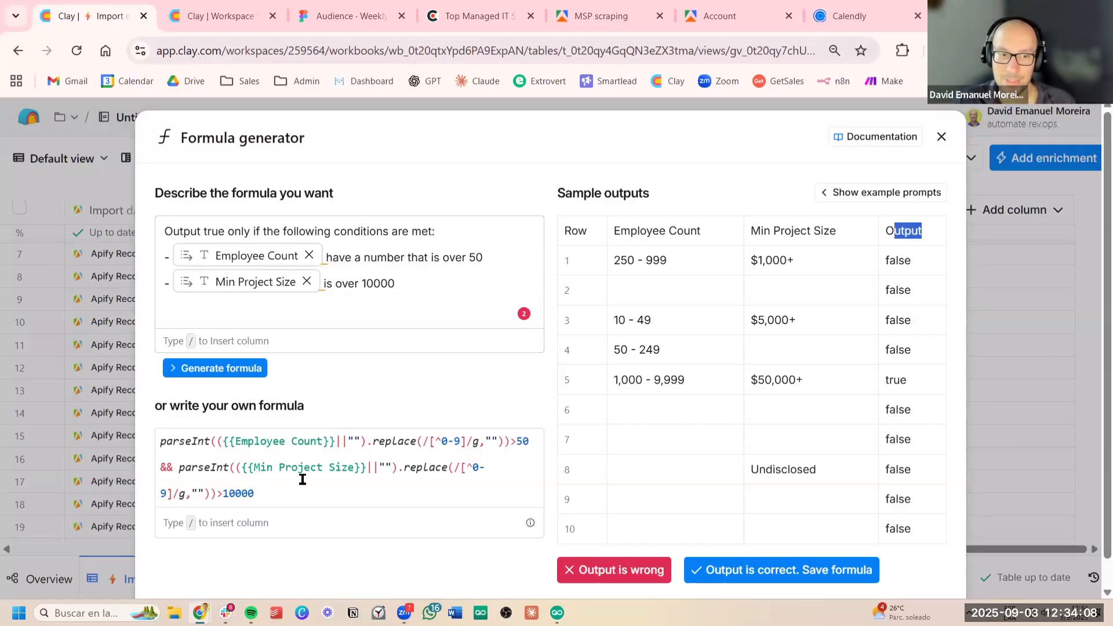
pyautogui.moveTo(301, 492); pyautogui.dragTo(156, 446)
pyautogui.click(424, 468)
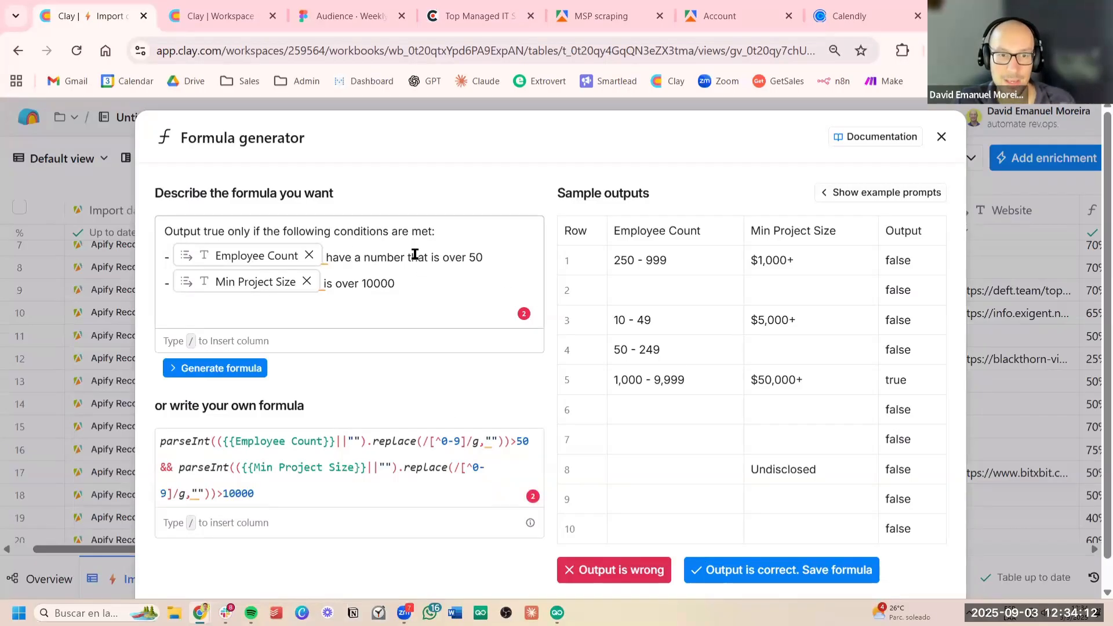
# Check the Employee Count and Min Project Size conditions against the sample rows and their true or false outputs
pyautogui.click(335, 253)
pyautogui.moveTo(394, 254); pyautogui.dragTo(467, 255)
pyautogui.click(470, 256)
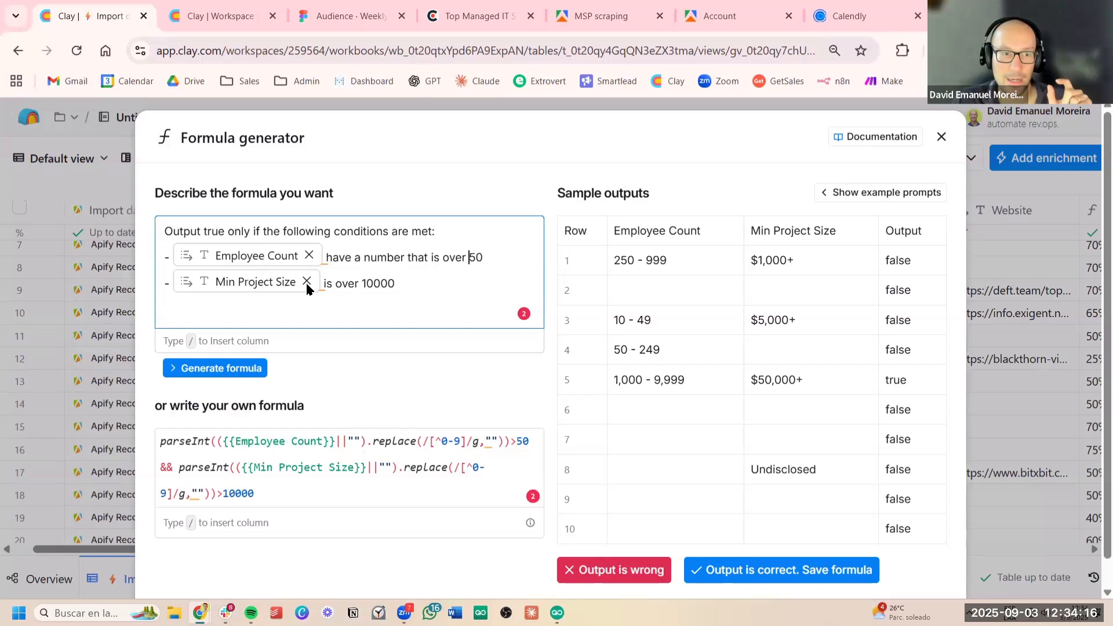
pyautogui.moveTo(289, 290)
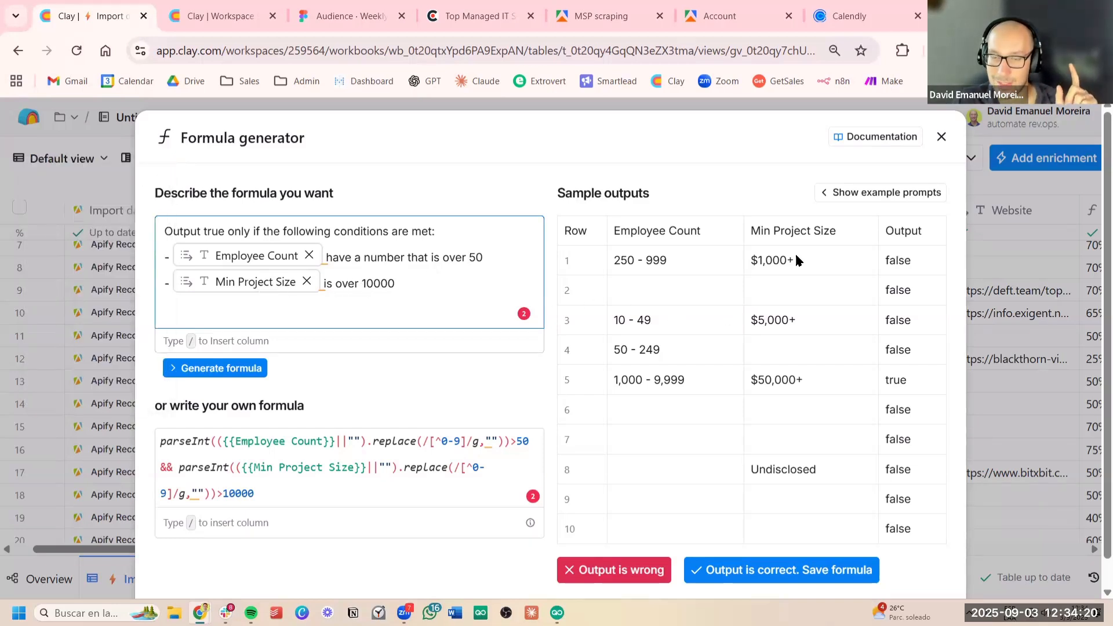
pyautogui.moveTo(796, 259); pyautogui.dragTo(623, 258)
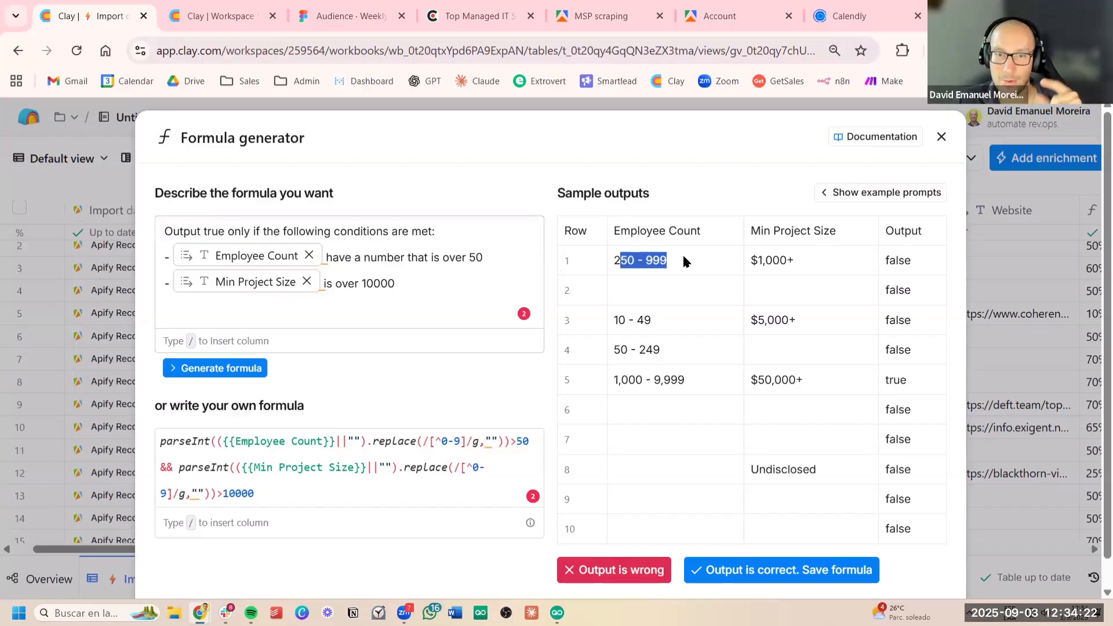
pyautogui.moveTo(814, 260); pyautogui.dragTo(750, 259)
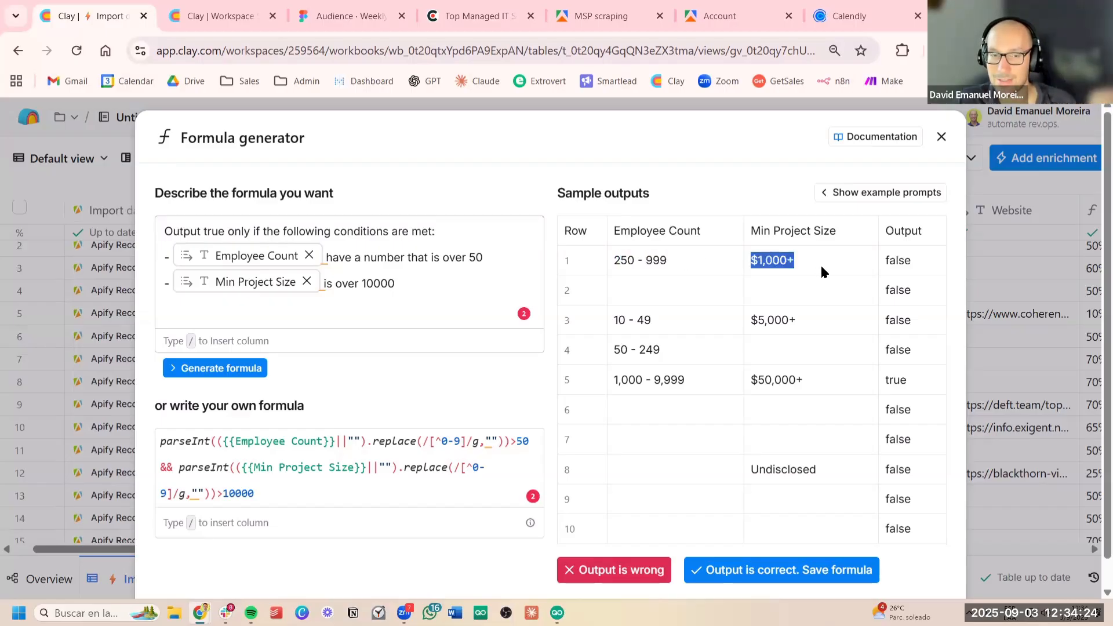
pyautogui.click(820, 260)
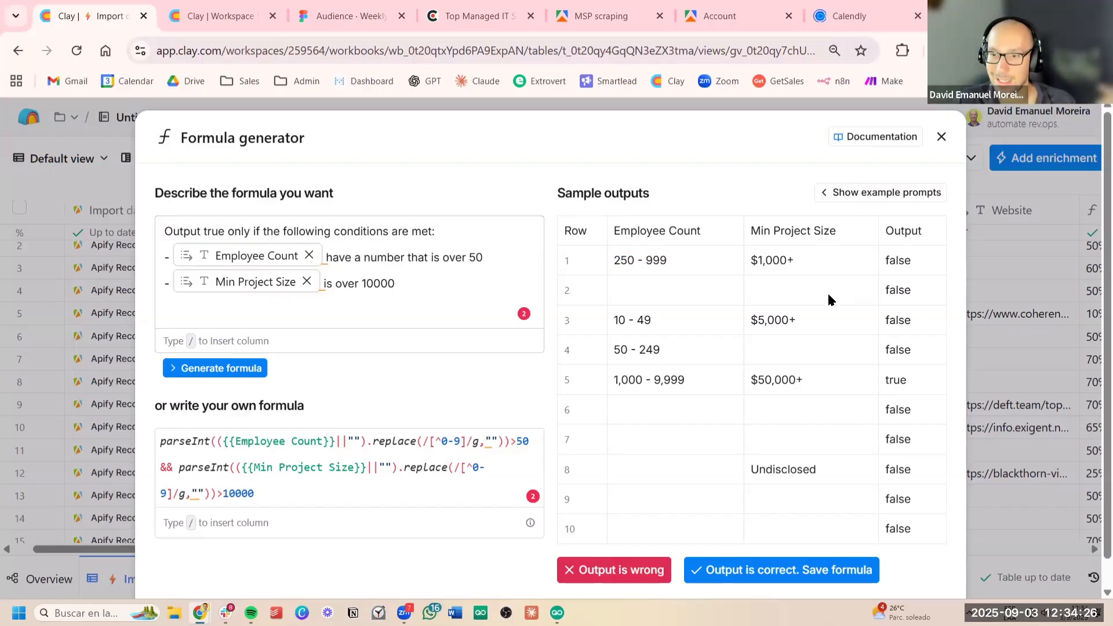
pyautogui.moveTo(703, 386); pyautogui.dragTo(613, 388)
pyautogui.click(716, 381)
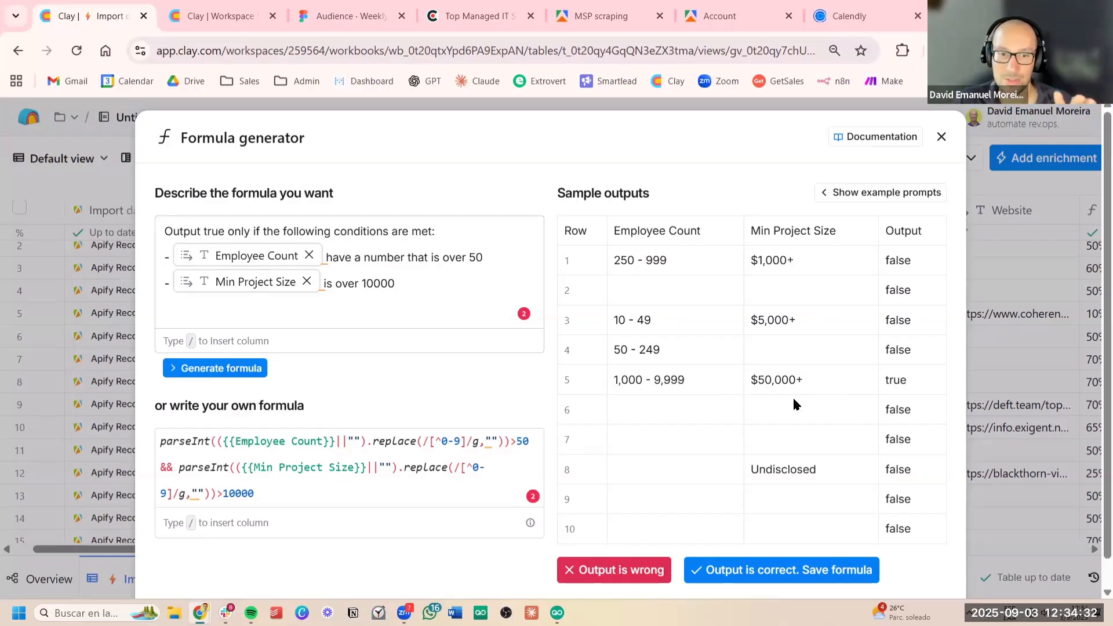
# Accept the output as correct, save the formula as a new column and review its checkboxes down the company rows
pyautogui.click(805, 572)
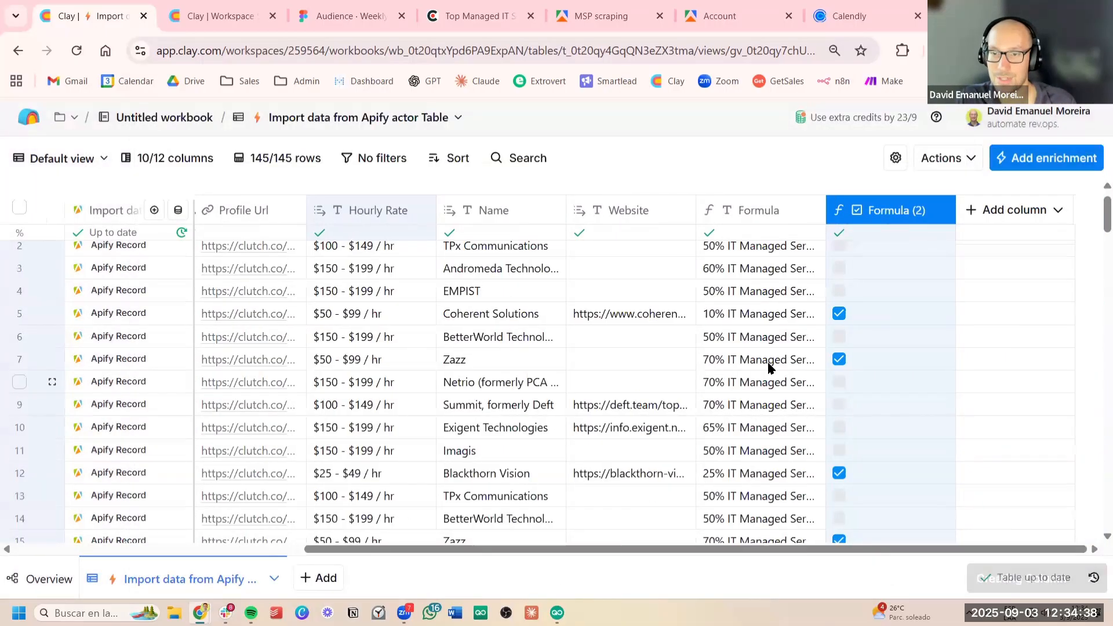
pyautogui.scroll(-15, 790, 371)
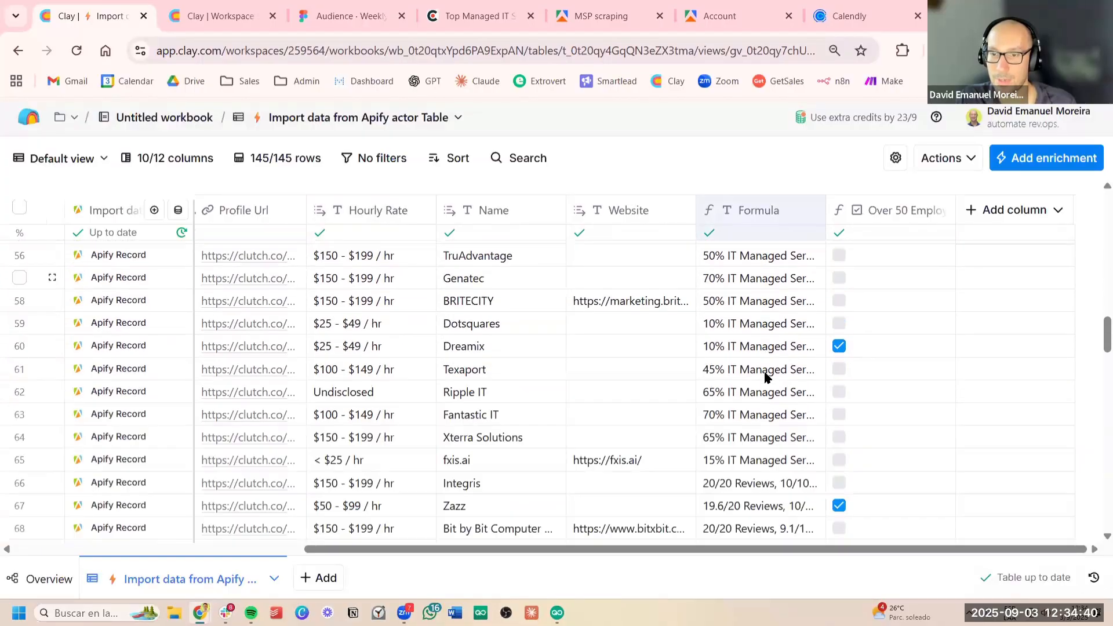
pyautogui.scroll(-17, 766, 372)
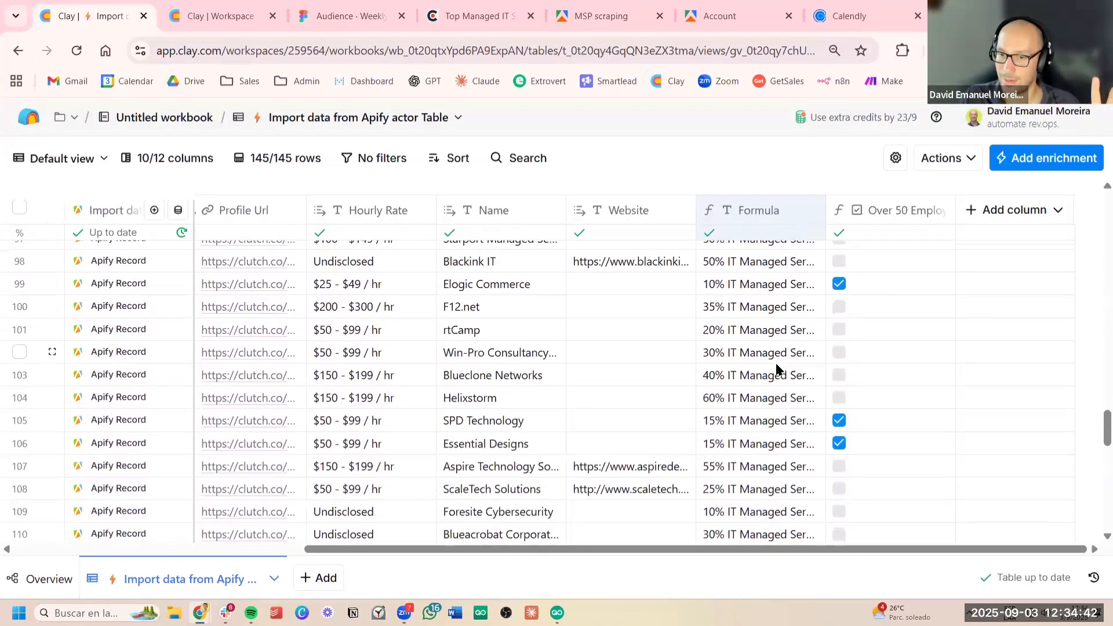
# Filter the table to rows where the Over 50 Employees & $ column is checked
pyautogui.scroll(20, 777, 374)
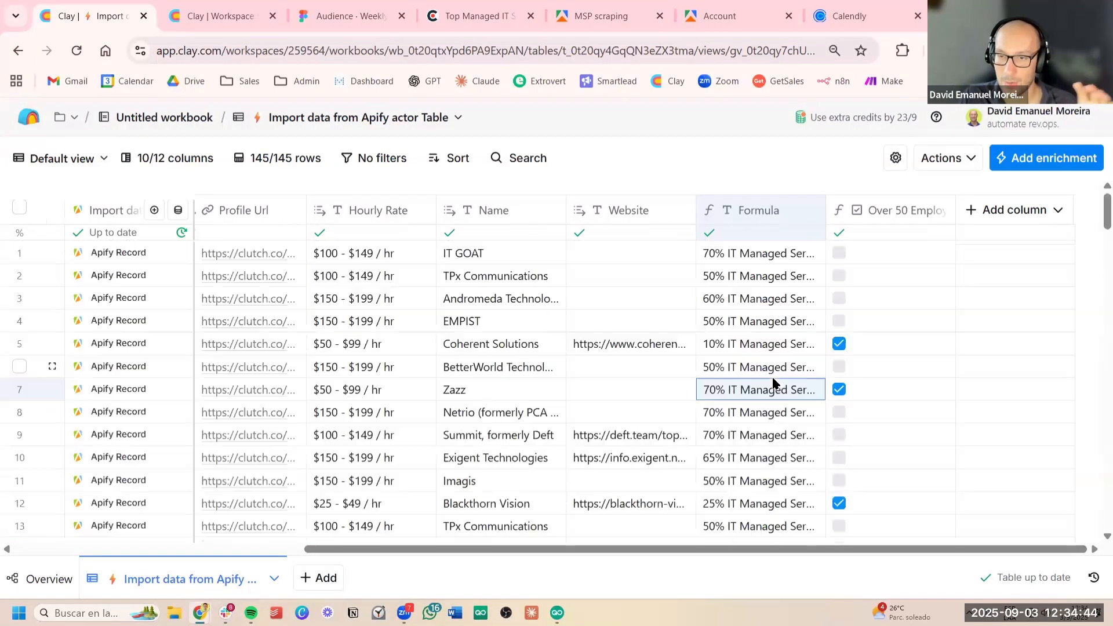
pyautogui.click(908, 218)
pyautogui.scroll(-1, 949, 492)
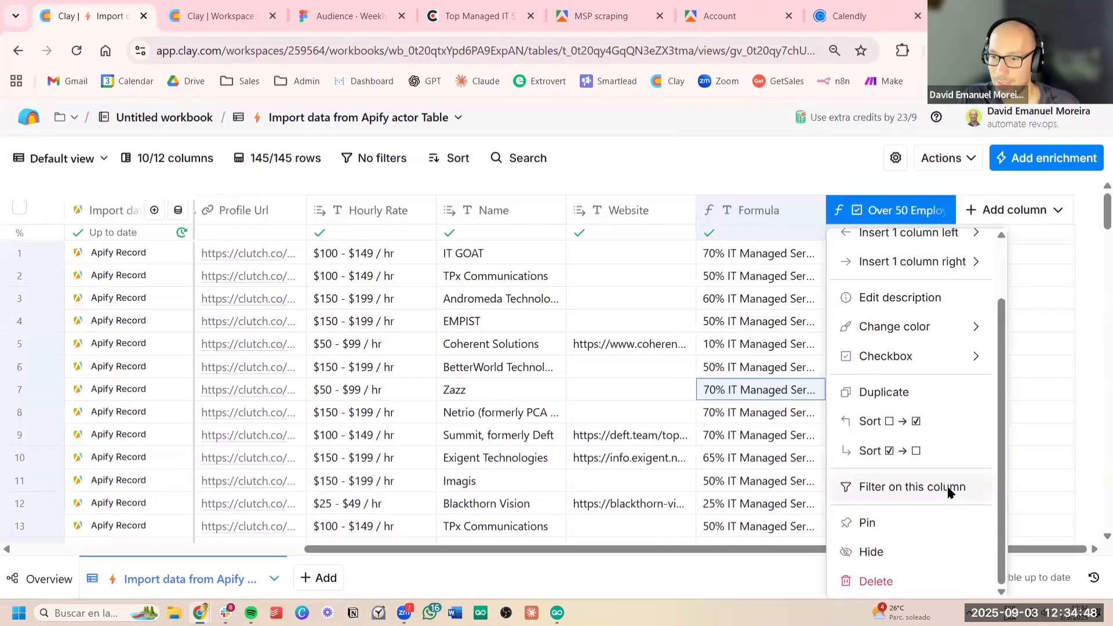
pyautogui.click(912, 488)
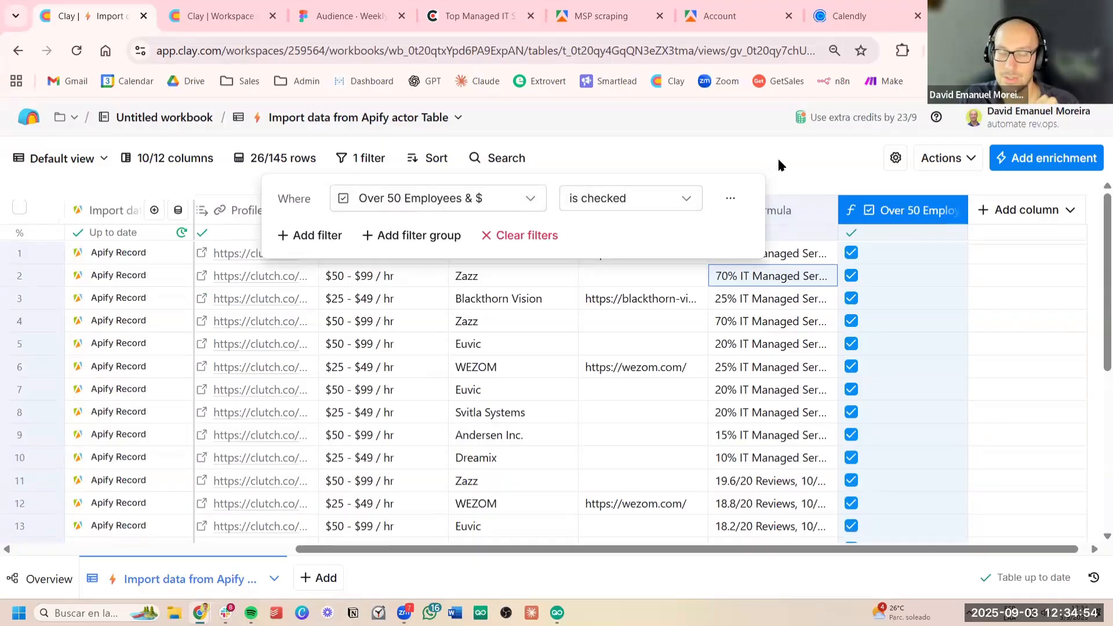
pyautogui.click(791, 286)
# Review the filtered company rows and their Formula values from the first to the last row
pyautogui.scroll(-5, 766, 459)
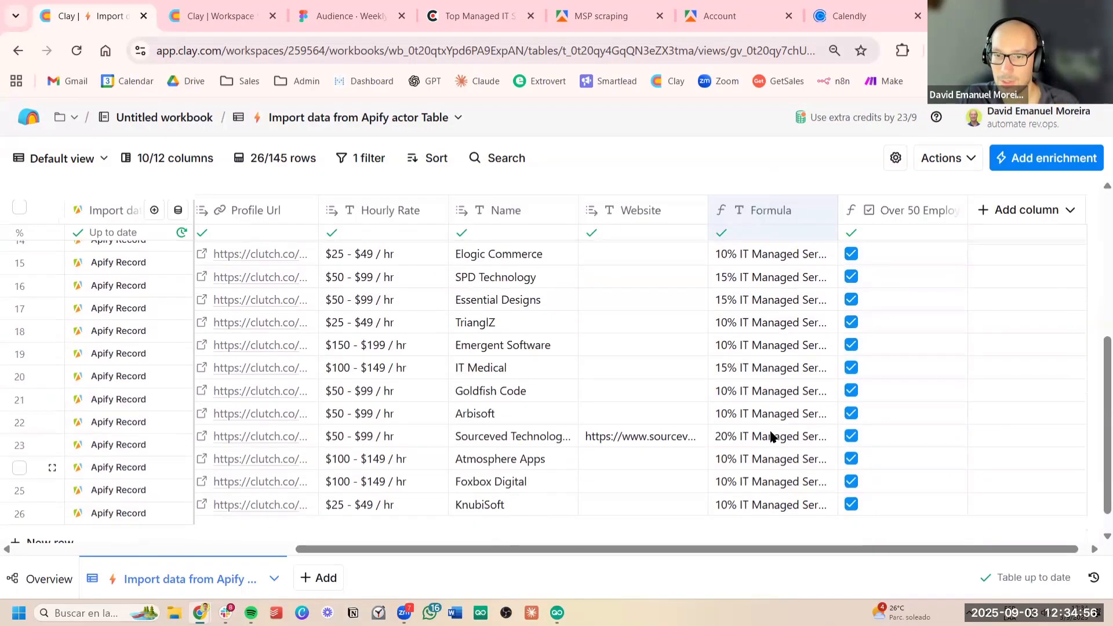
pyautogui.scroll(2, 770, 435)
pyautogui.scroll(-2, 765, 445)
pyautogui.scroll(5, 766, 446)
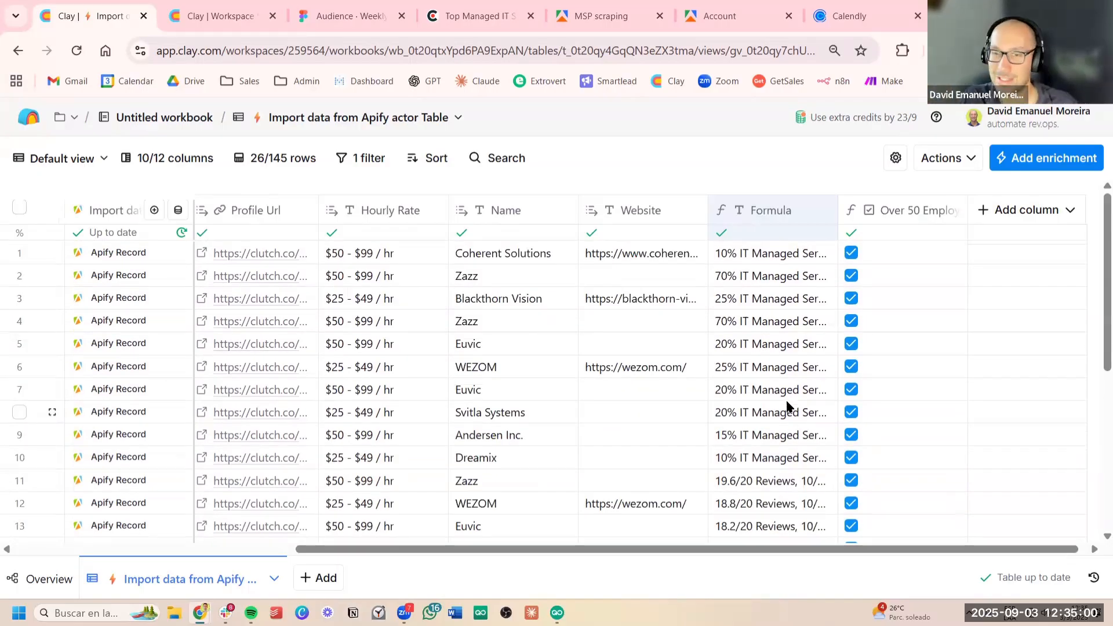
pyautogui.hscroll(-3, 738, 392)
pyautogui.hscroll(3, 739, 393)
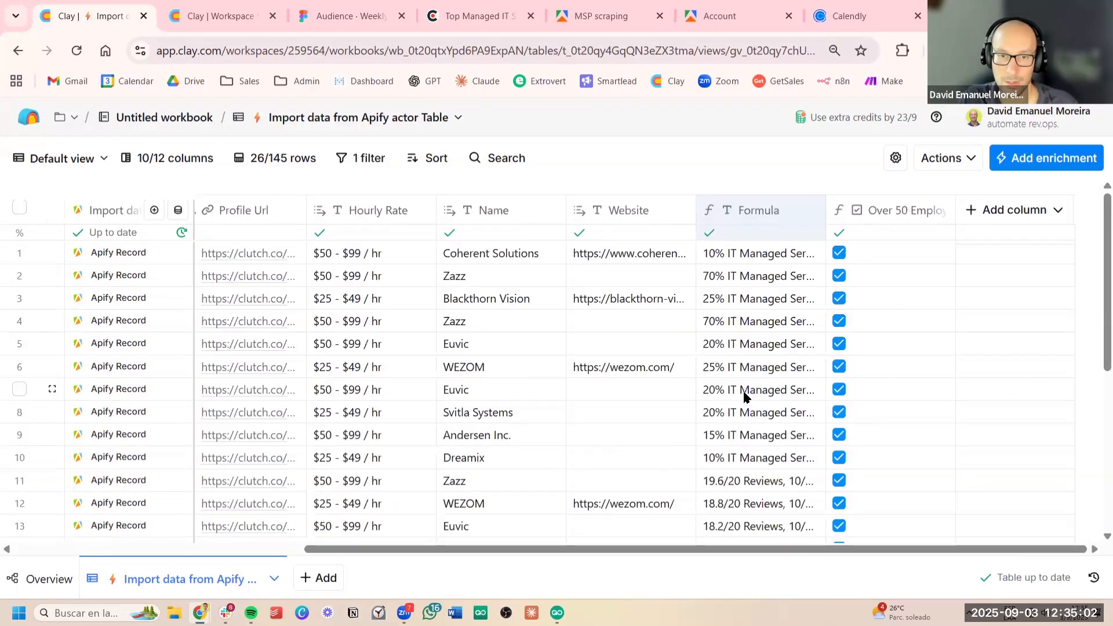
pyautogui.click(754, 335)
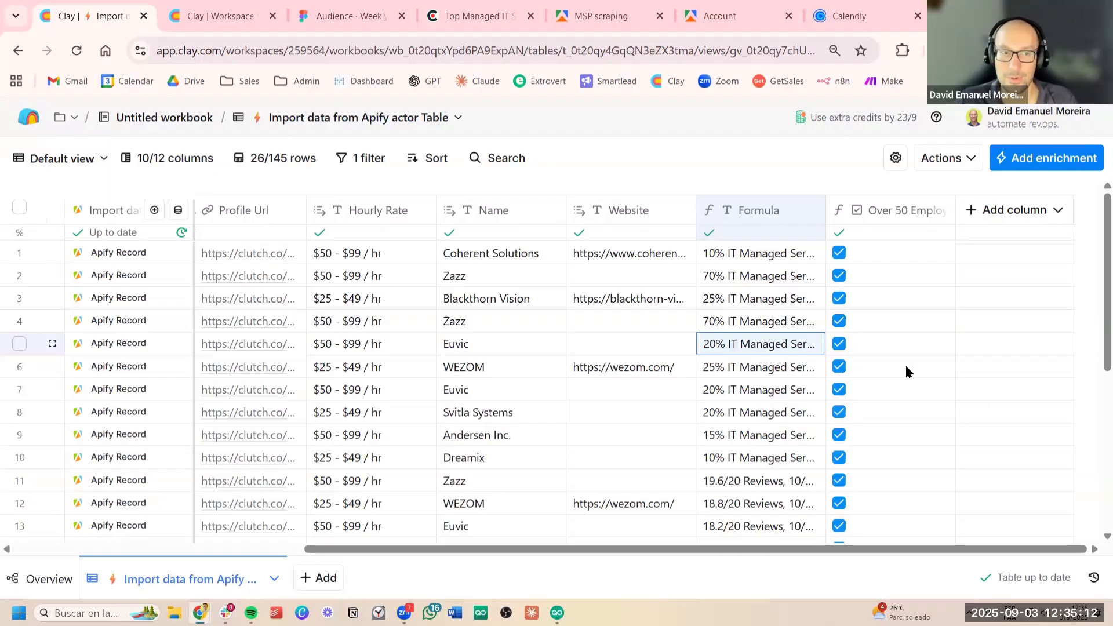
# Check the Min Project Size, Employee Count, Description and Website columns of the filtered companies for missing data
pyautogui.hscroll(-7, 669, 373)
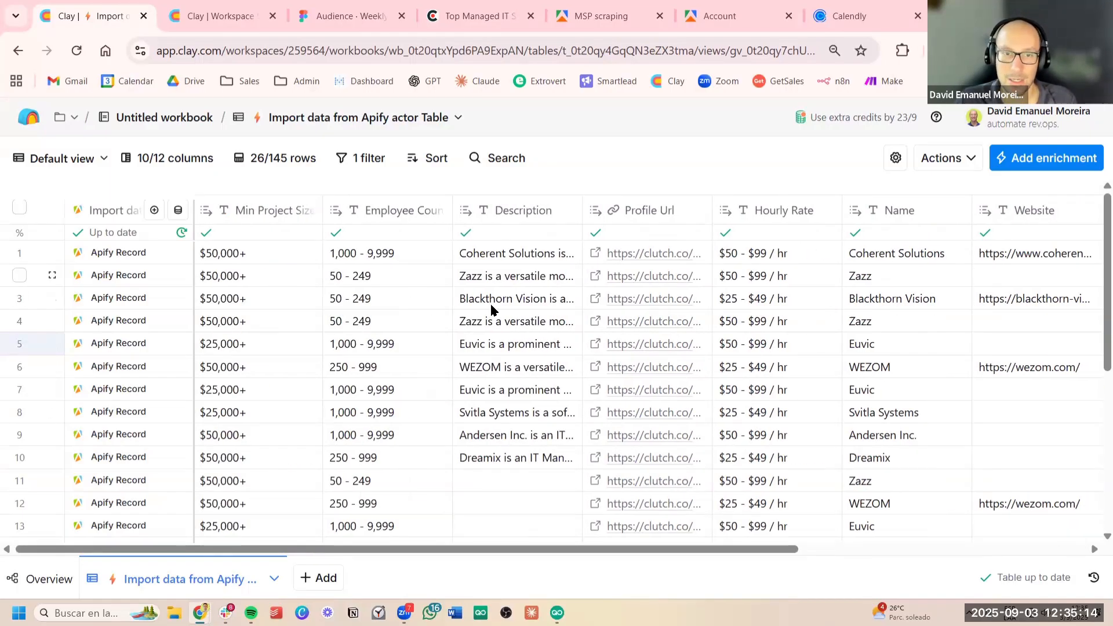
pyautogui.scroll(-5, 519, 317)
pyautogui.scroll(3, 524, 316)
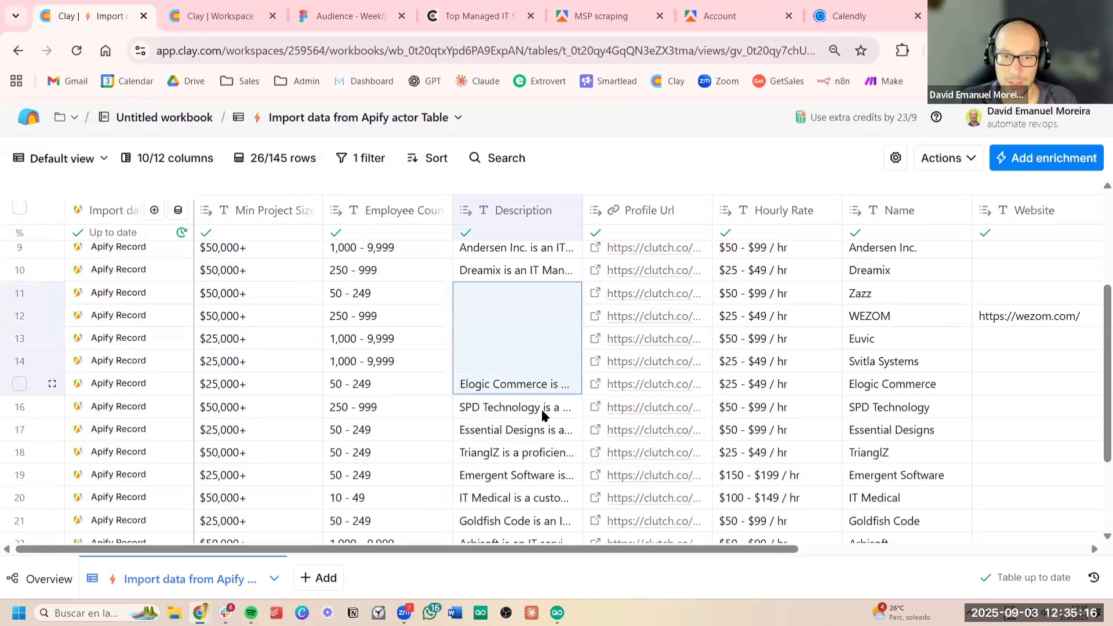
pyautogui.scroll(-3, 544, 406)
pyautogui.scroll(6, 547, 408)
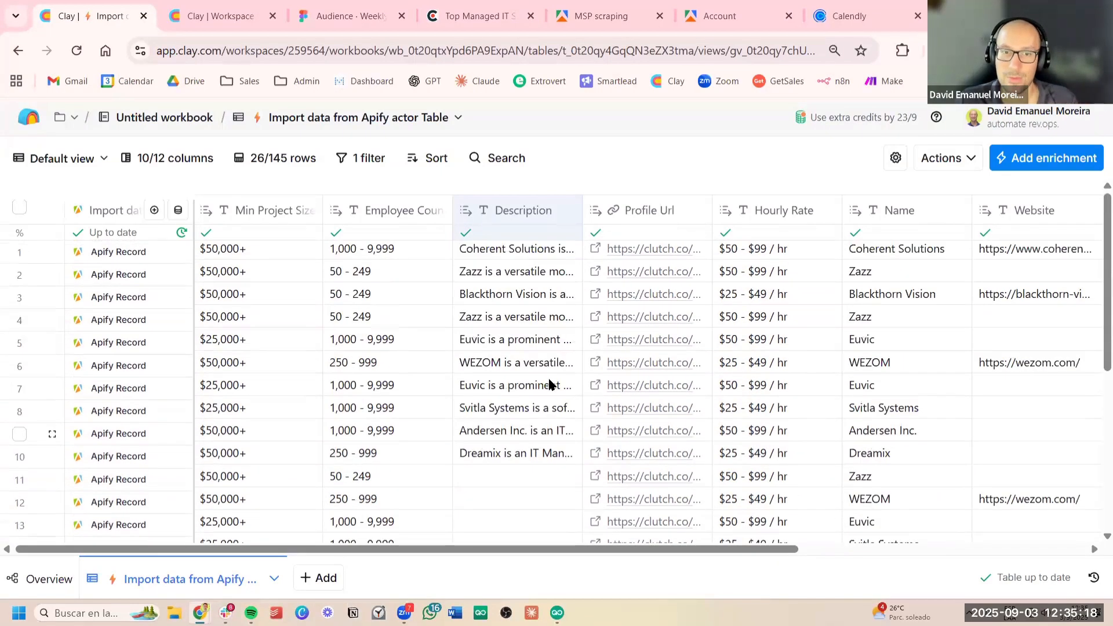
pyautogui.hscroll(5, 559, 372)
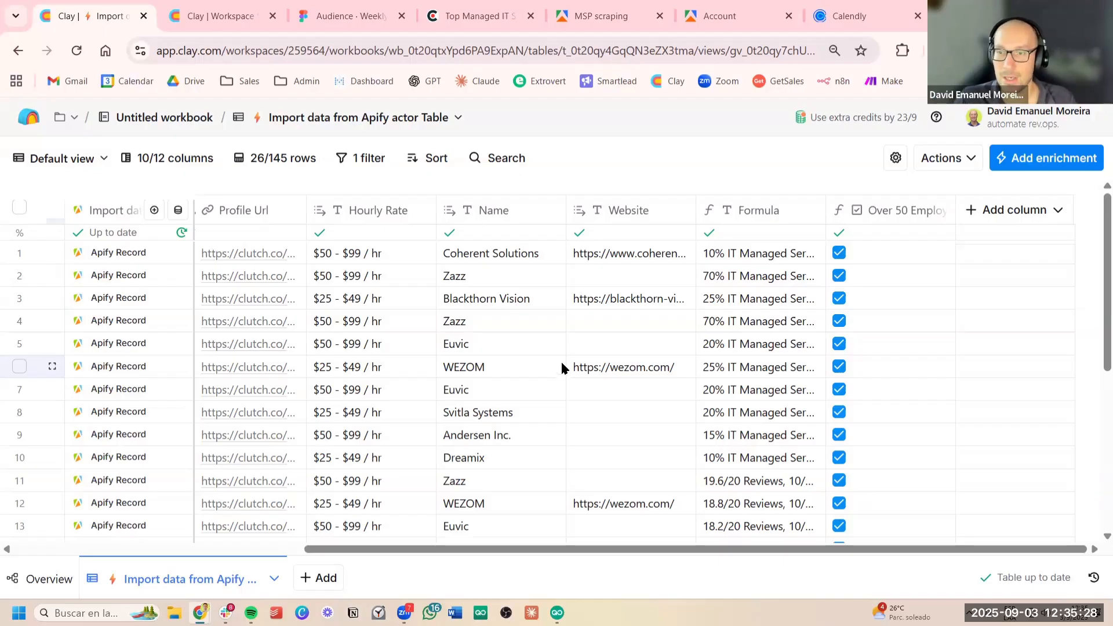
pyautogui.scroll(-3, 669, 310)
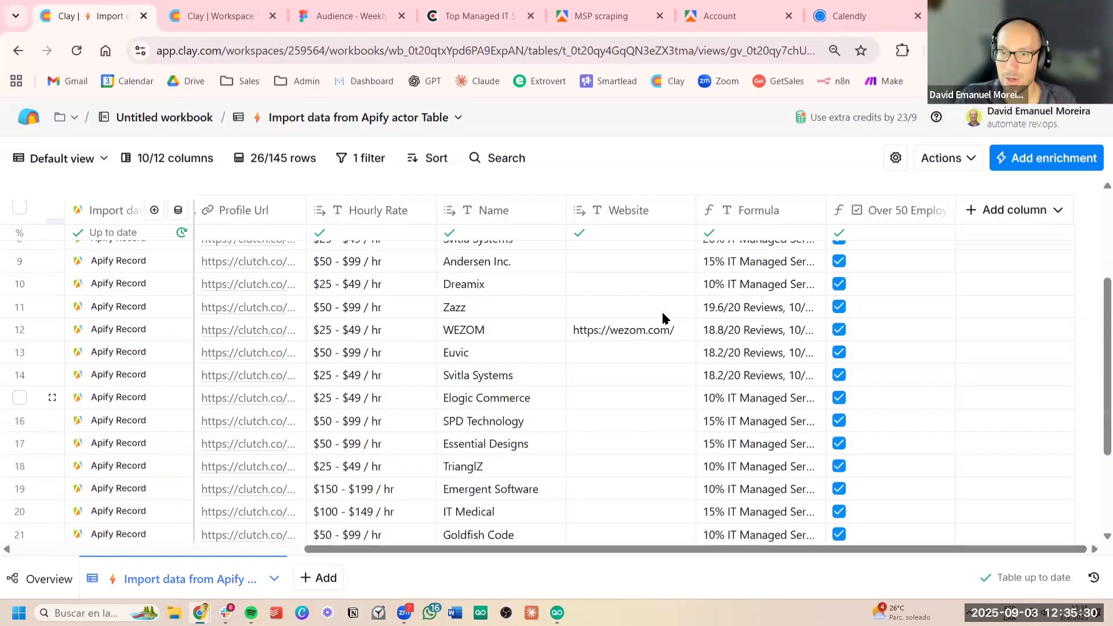
pyautogui.scroll(3, 812, 261)
# Search the enrichments for "ai" and open the Use AI enrichment
pyautogui.click(1032, 168)
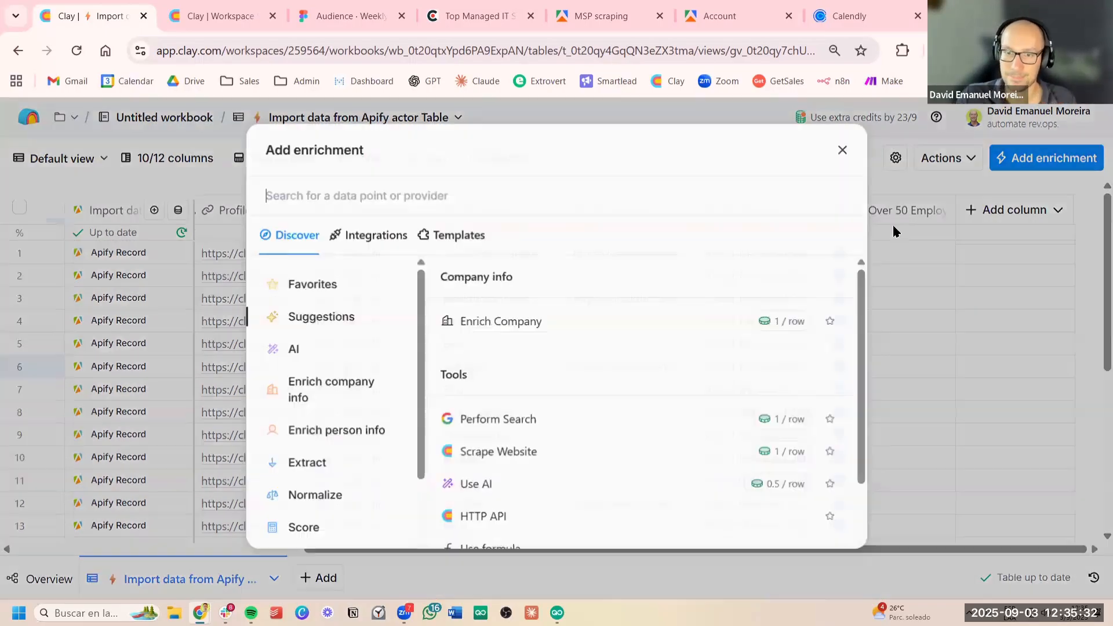
pyautogui.click(452, 196)
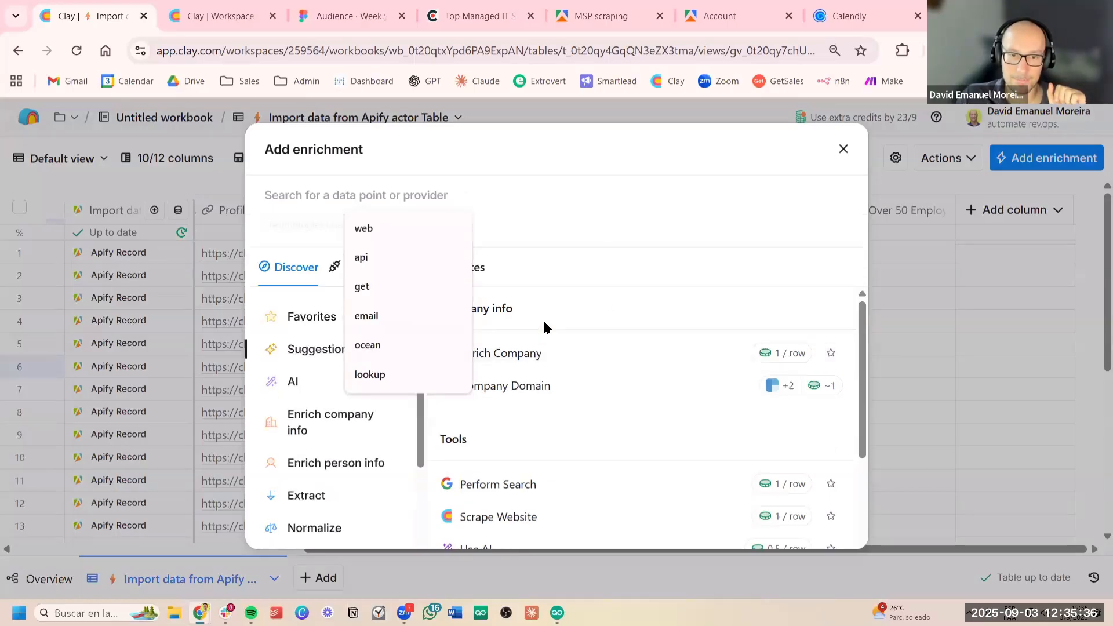
pyautogui.click(496, 199)
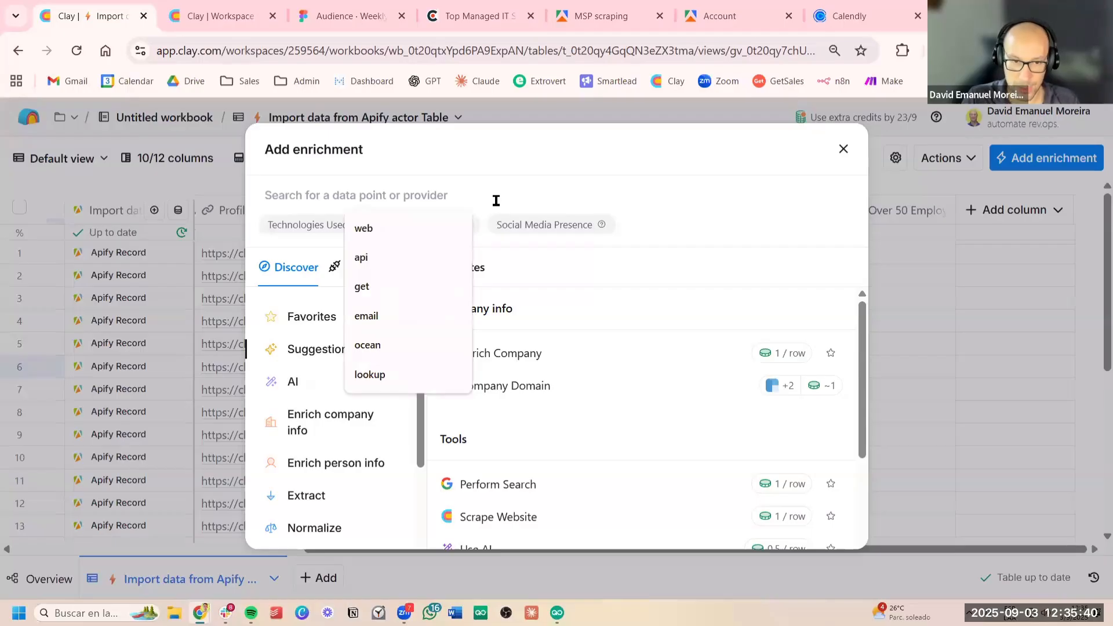
pyautogui.write('ai')
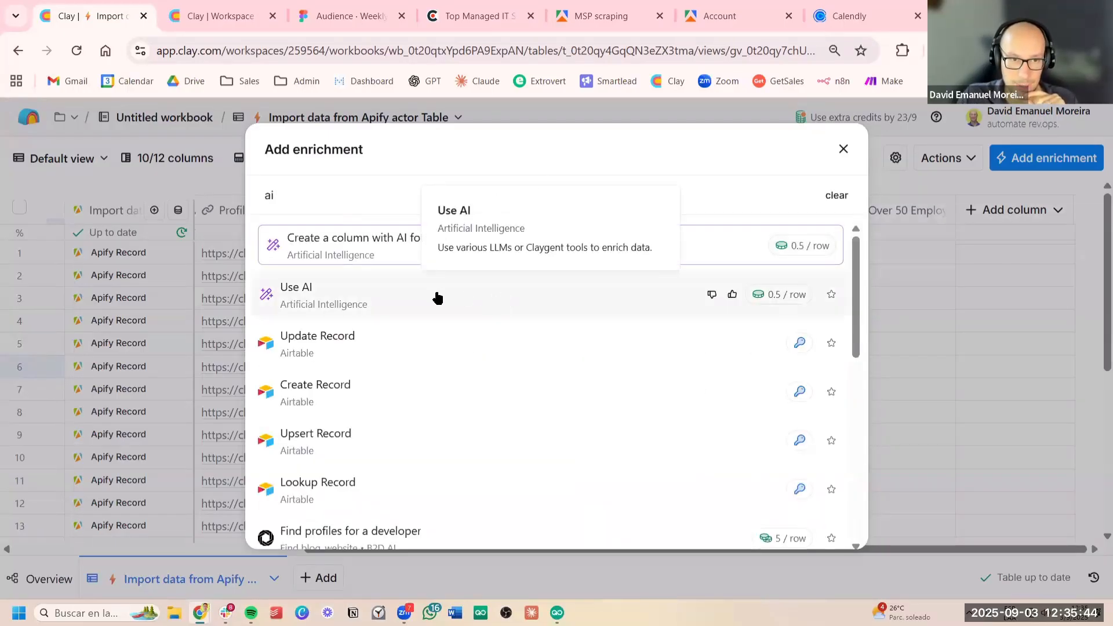
pyautogui.click(438, 298)
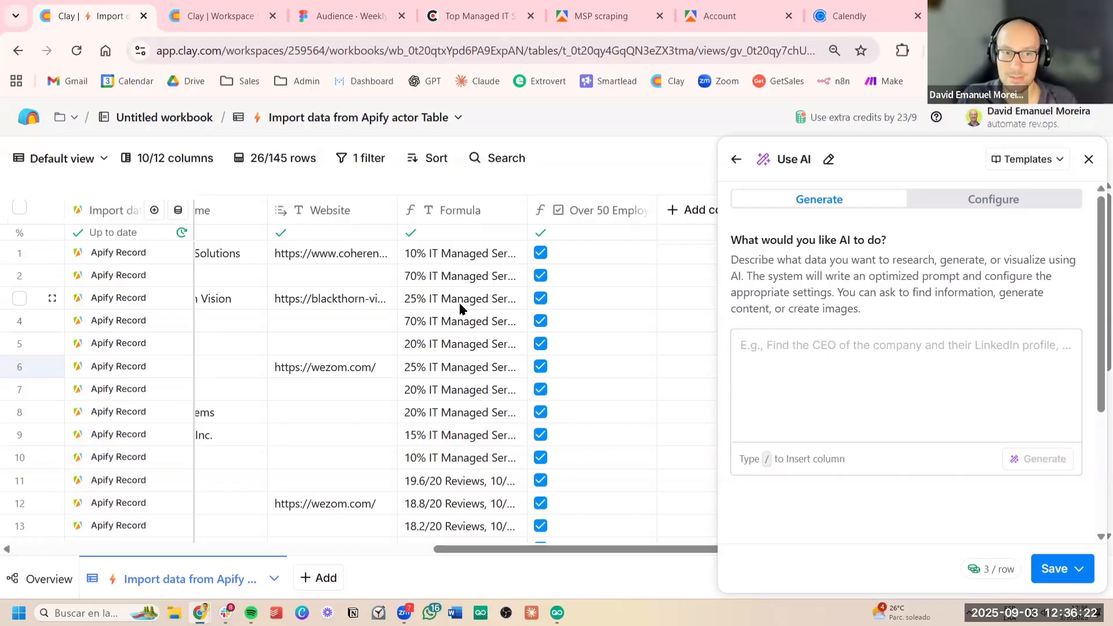
# Examine the Website column of the filtered companies for empty cells
pyautogui.hscroll(-2, 481, 305)
pyautogui.moveTo(479, 276); pyautogui.dragTo(502, 482)
pyautogui.scroll(-5, 486, 394)
pyautogui.scroll(-1, 493, 467)
pyautogui.click(472, 455)
pyautogui.scroll(5, 505, 389)
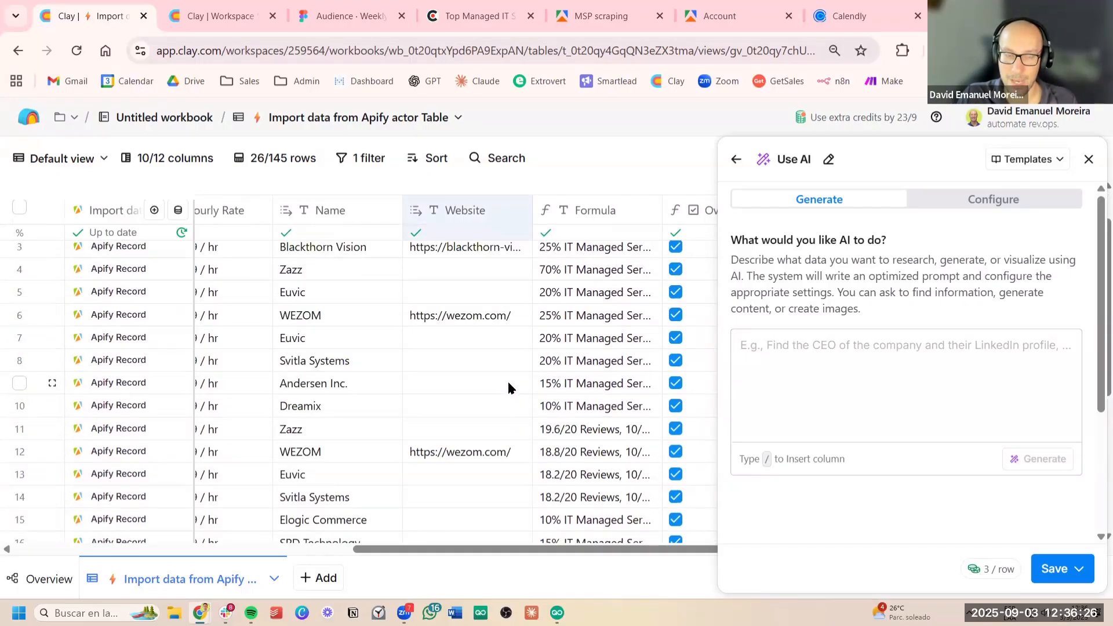
pyautogui.scroll(1, 502, 382)
# Examine the Description column for blanks and compare the Name column with the Website column
pyautogui.hscroll(-6, 502, 383)
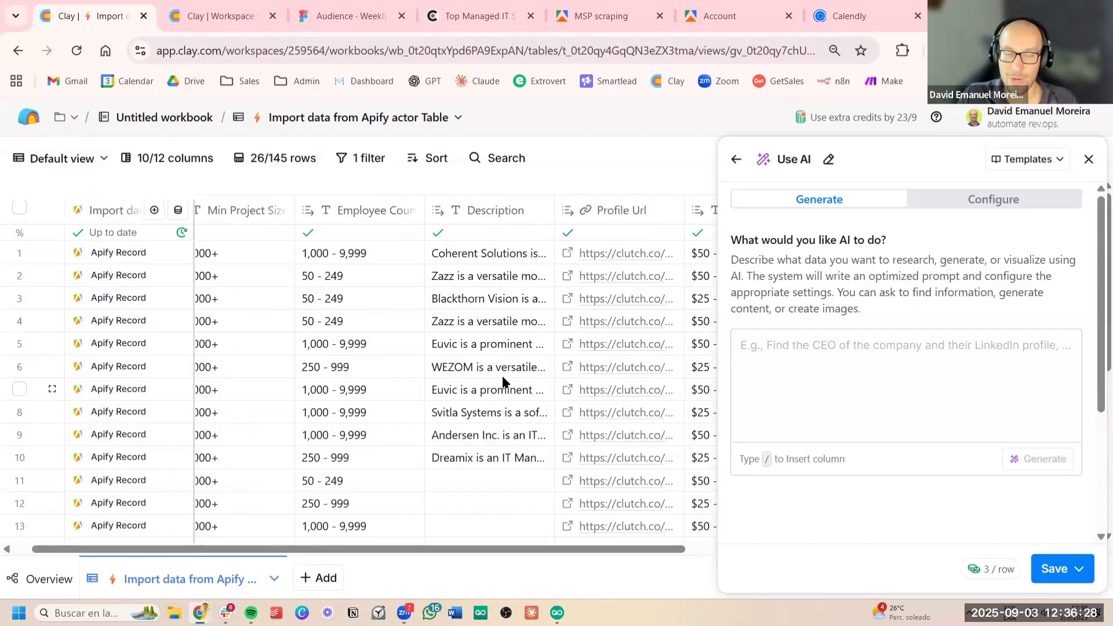
pyautogui.hscroll(5, 506, 371)
pyautogui.scroll(-3, 576, 339)
pyautogui.moveTo(231, 342); pyautogui.dragTo(243, 414)
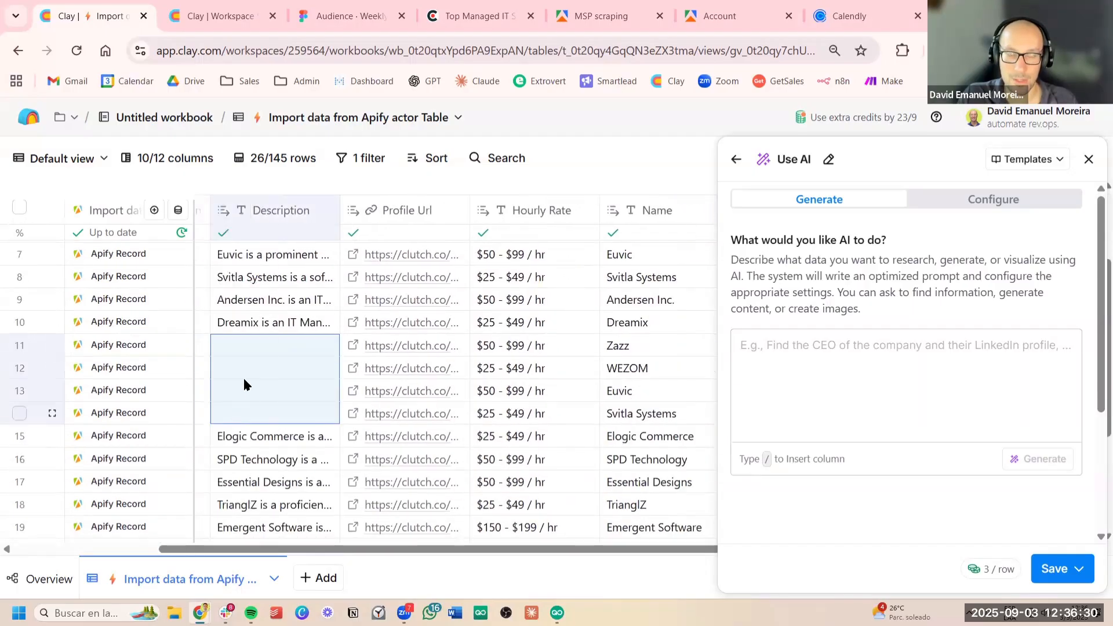
pyautogui.scroll(3, 355, 330)
pyautogui.hscroll(-1, 562, 355)
pyautogui.hscroll(5, 562, 356)
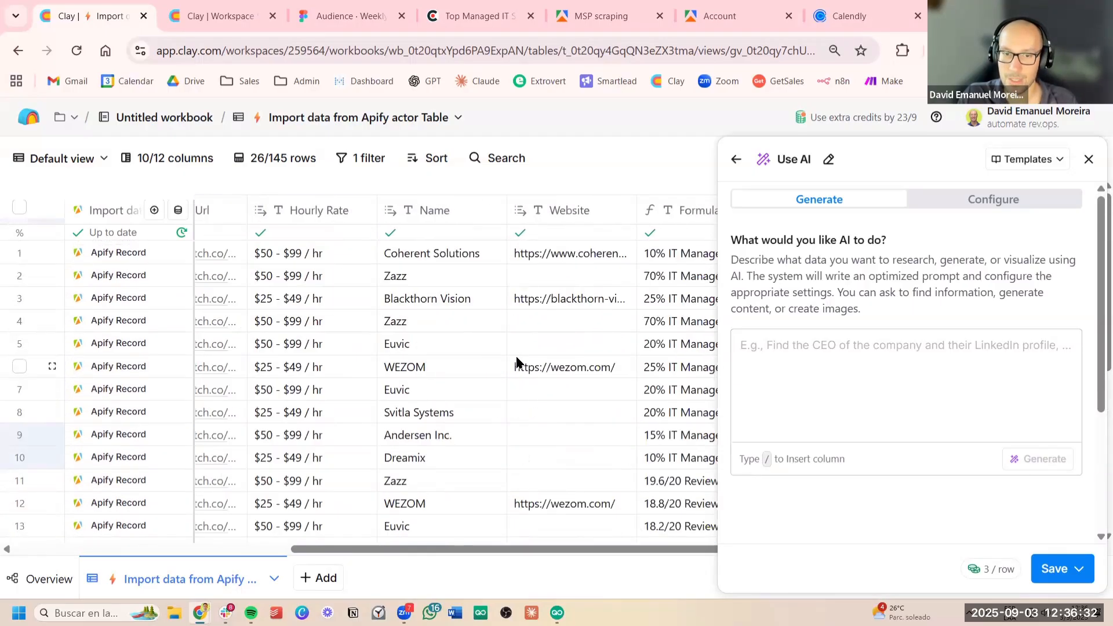
pyautogui.click(463, 364)
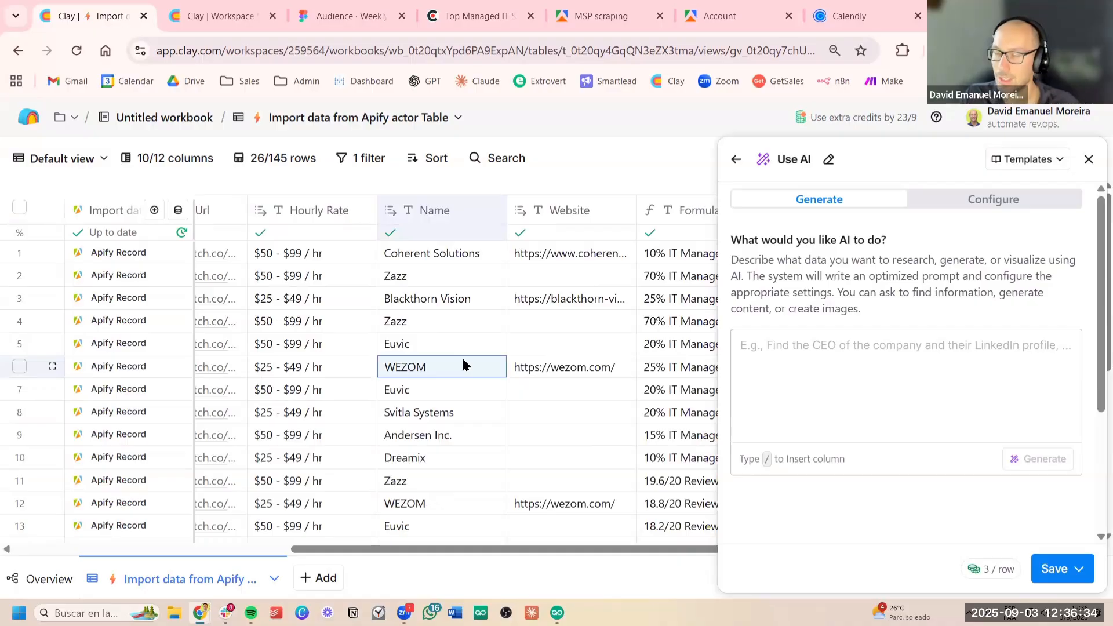
# Begin the AI prompt with the words "Look up for"
pyautogui.click(849, 355)
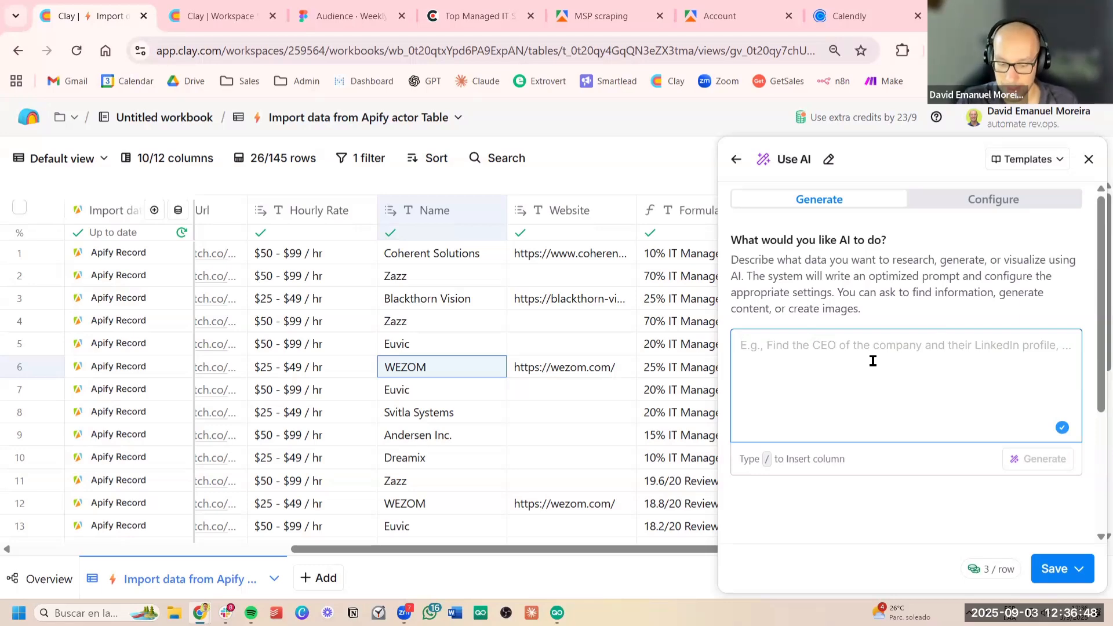
pyautogui.write('Look up')
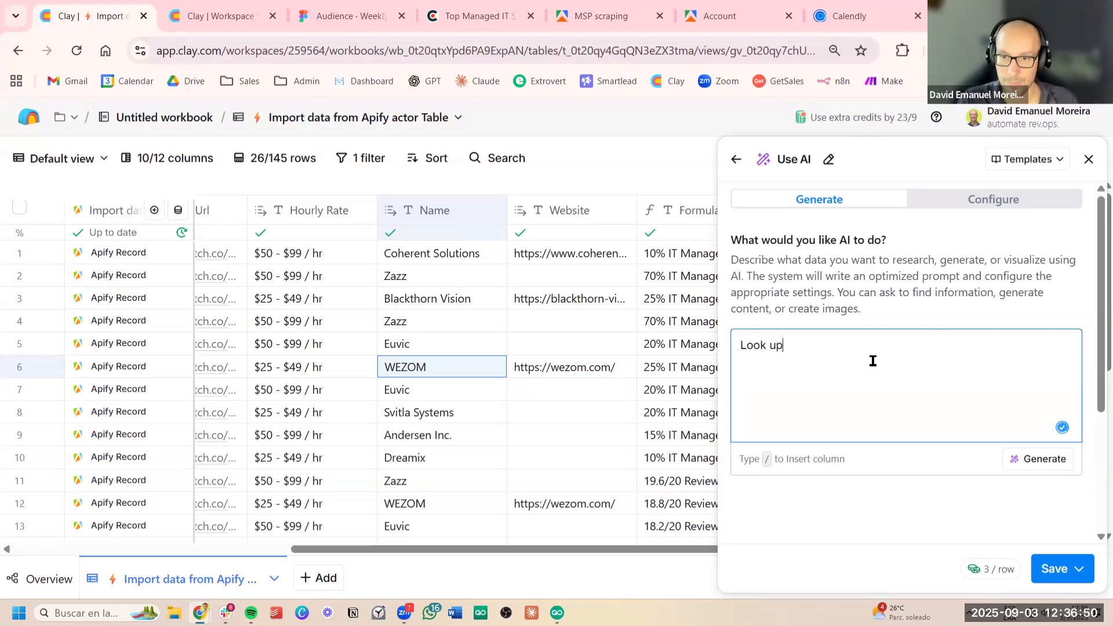
pyautogui.write(' for ')
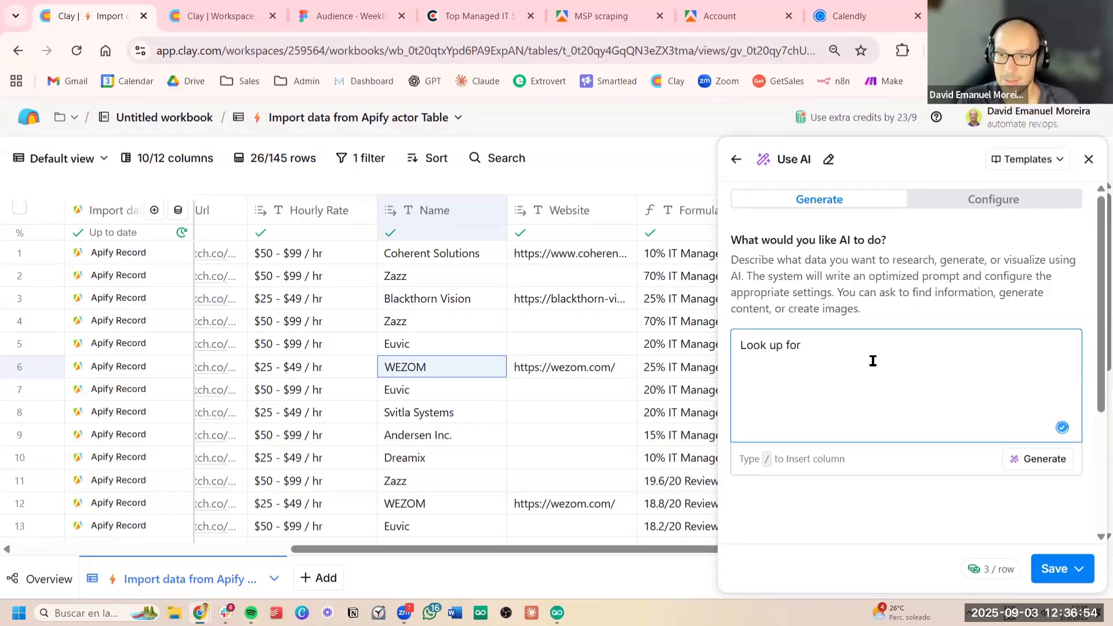
pyautogui.write('/')
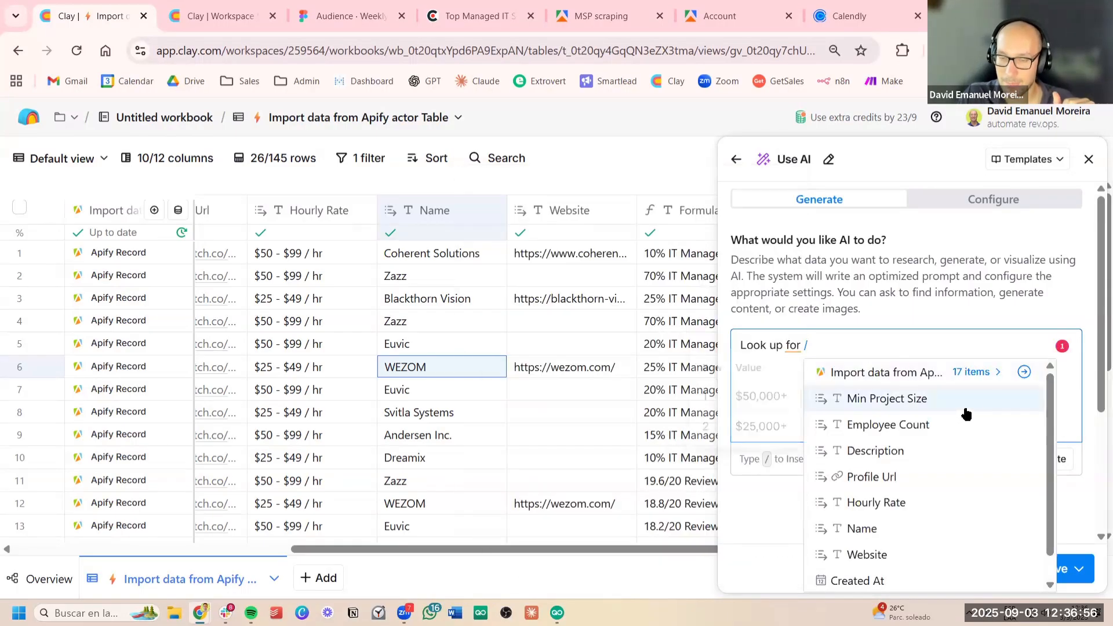
pyautogui.click(1051, 419)
pyautogui.click(923, 369)
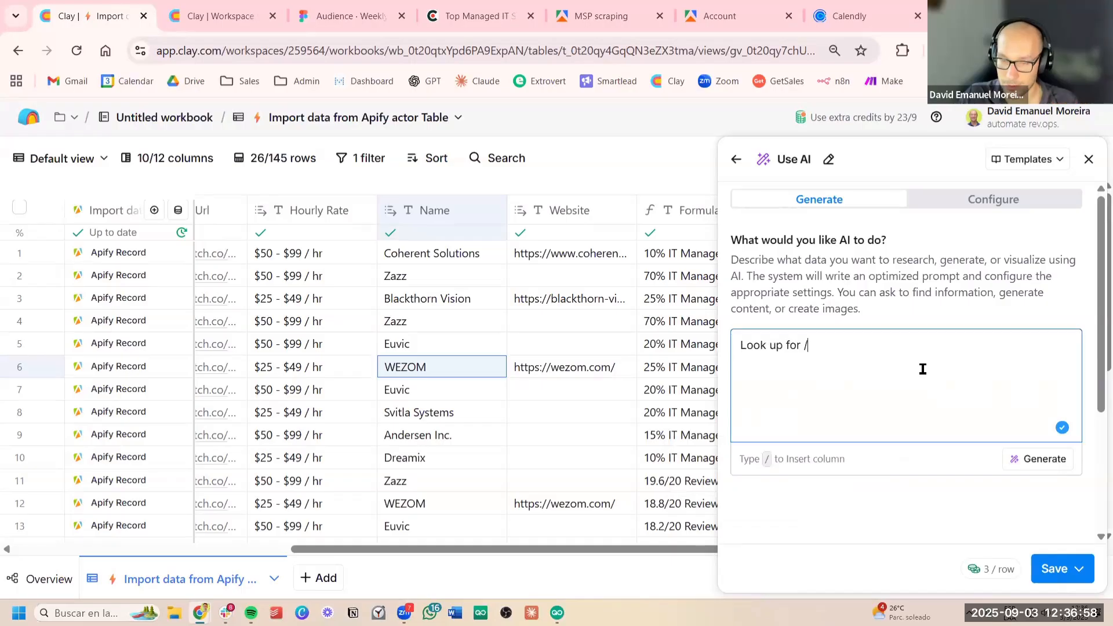
pyautogui.write('/')
pyautogui.press('BackSpace')
pyautogui.press('BackSpace')
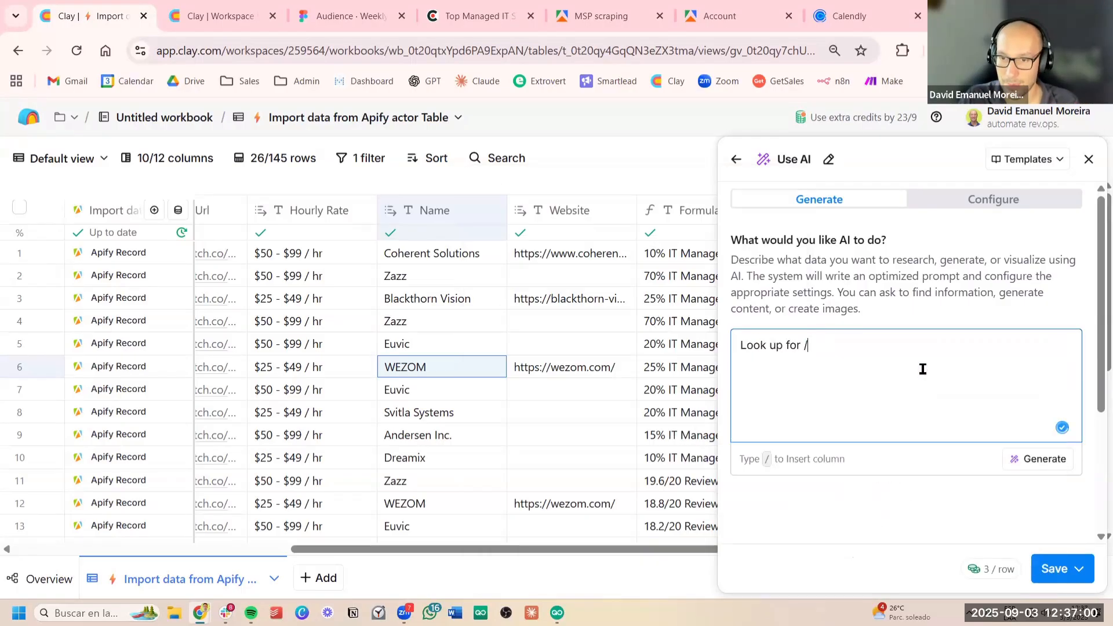
# Insert the Name column as a reference after "Look up for" in the prompt
pyautogui.write('/')
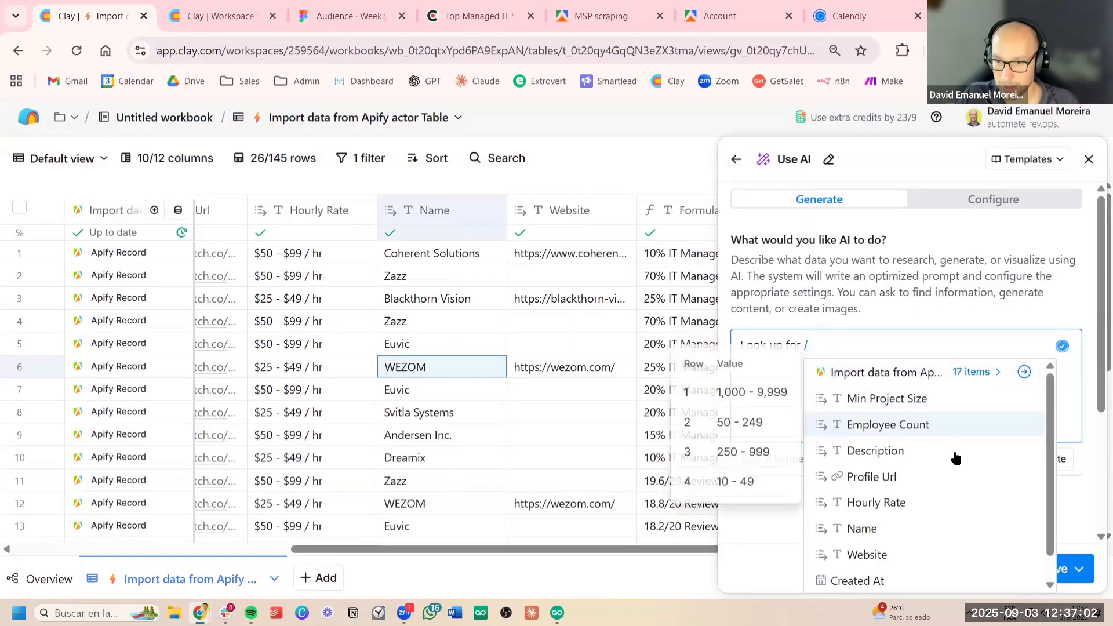
pyautogui.scroll(-1, 910, 510)
pyautogui.click(908, 510)
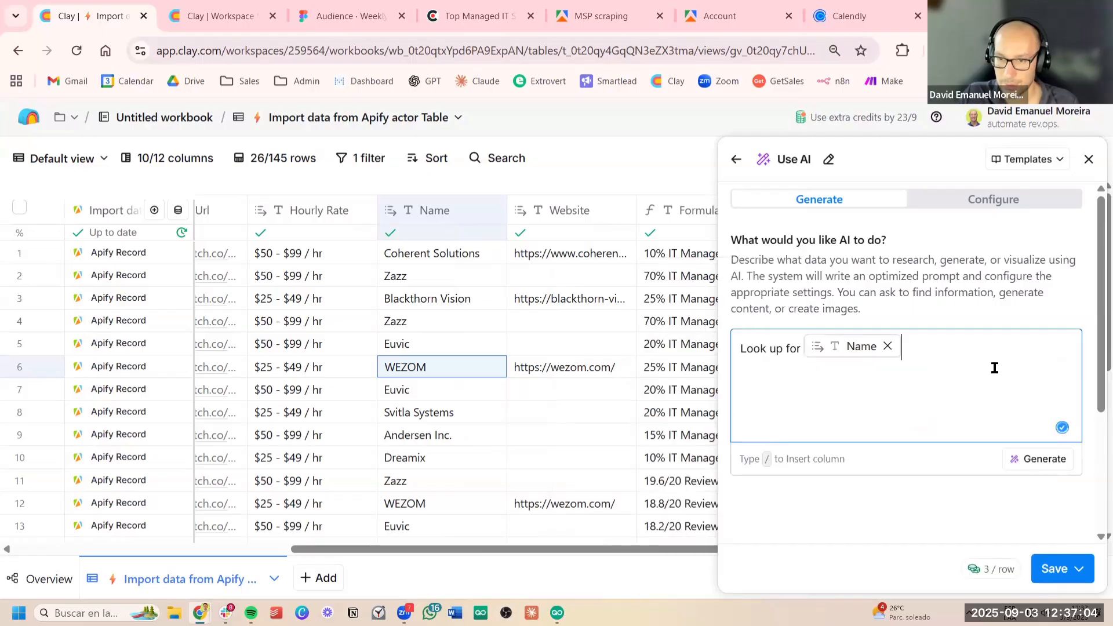
# Insert "the company called" between "Look up for" and the Name reference in the AI prompt
pyautogui.click(798, 345)
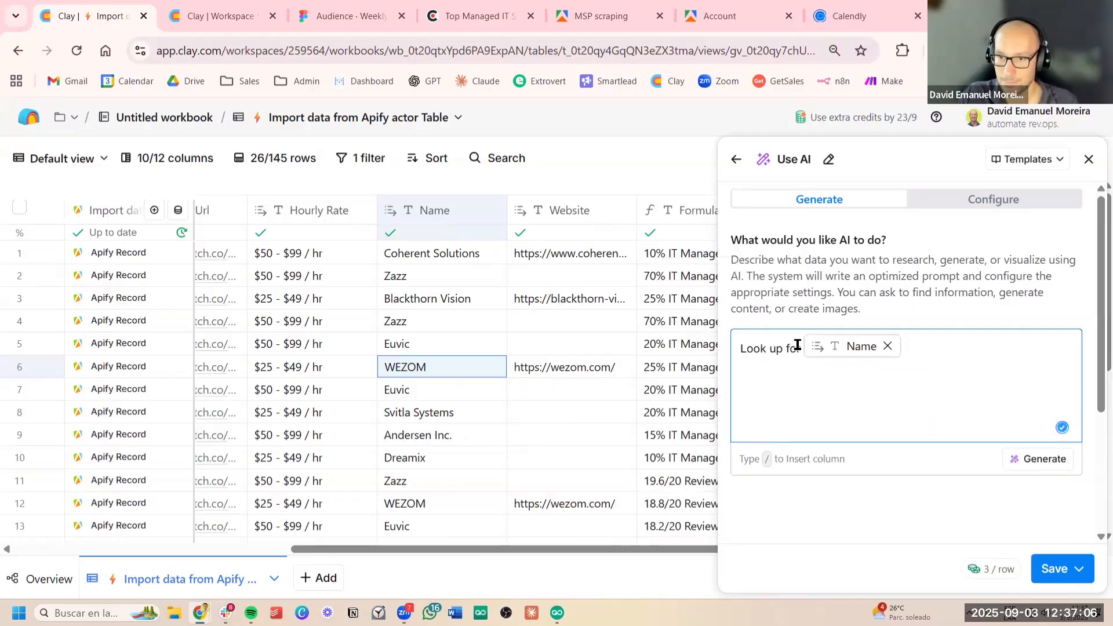
pyautogui.write('the website of the')
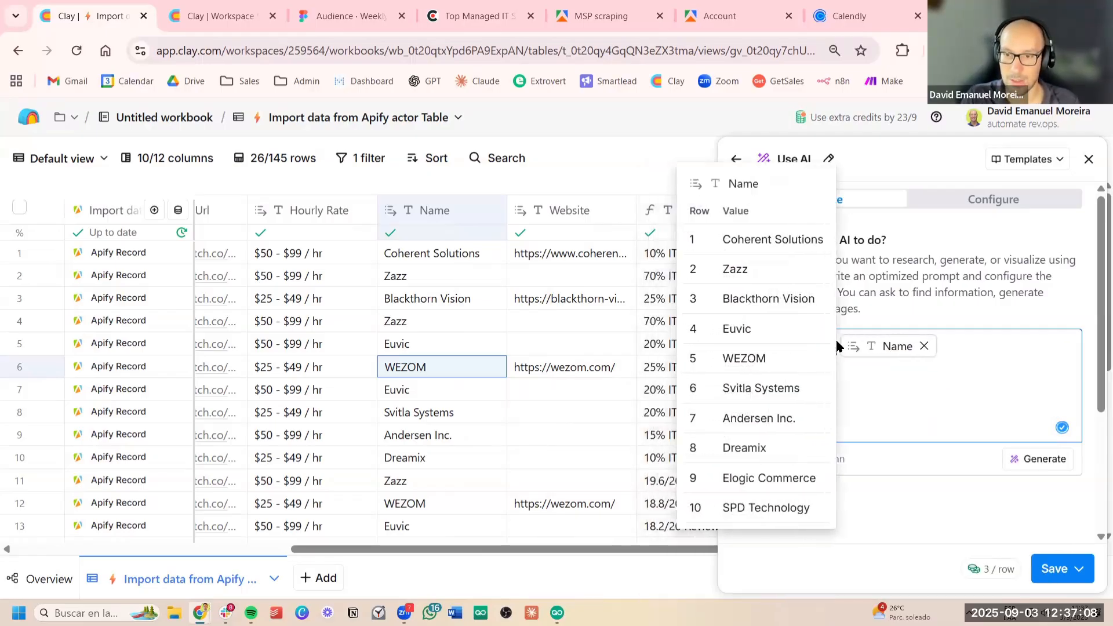
pyautogui.write('ed')
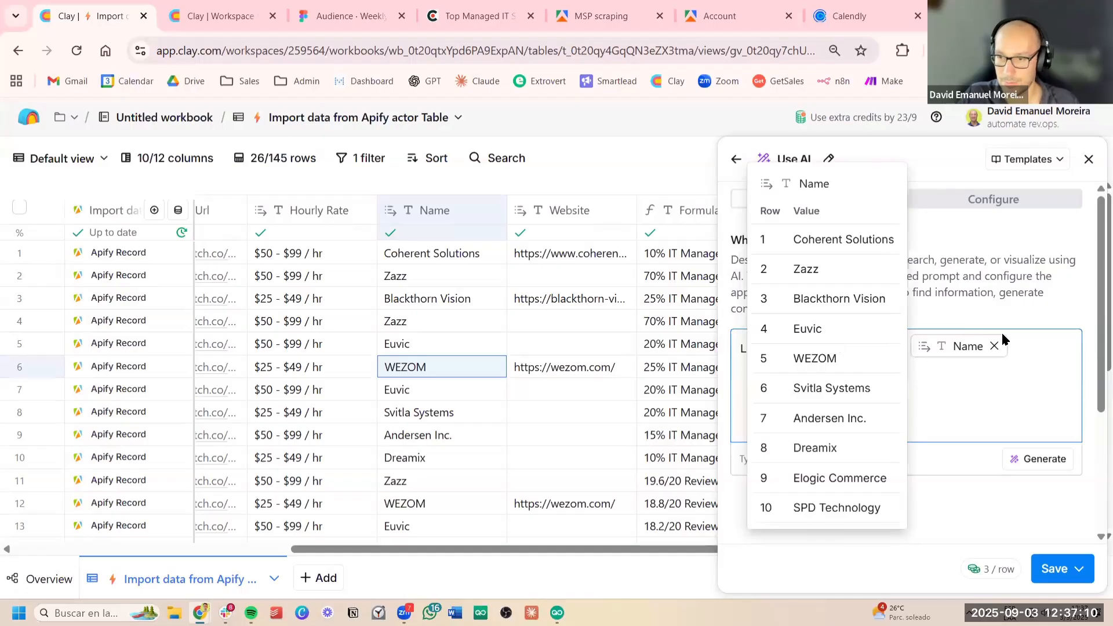
# Continue the prompt after the Name reference with "online and find the precise website"
pyautogui.click(1016, 343)
pyautogui.write('onl')
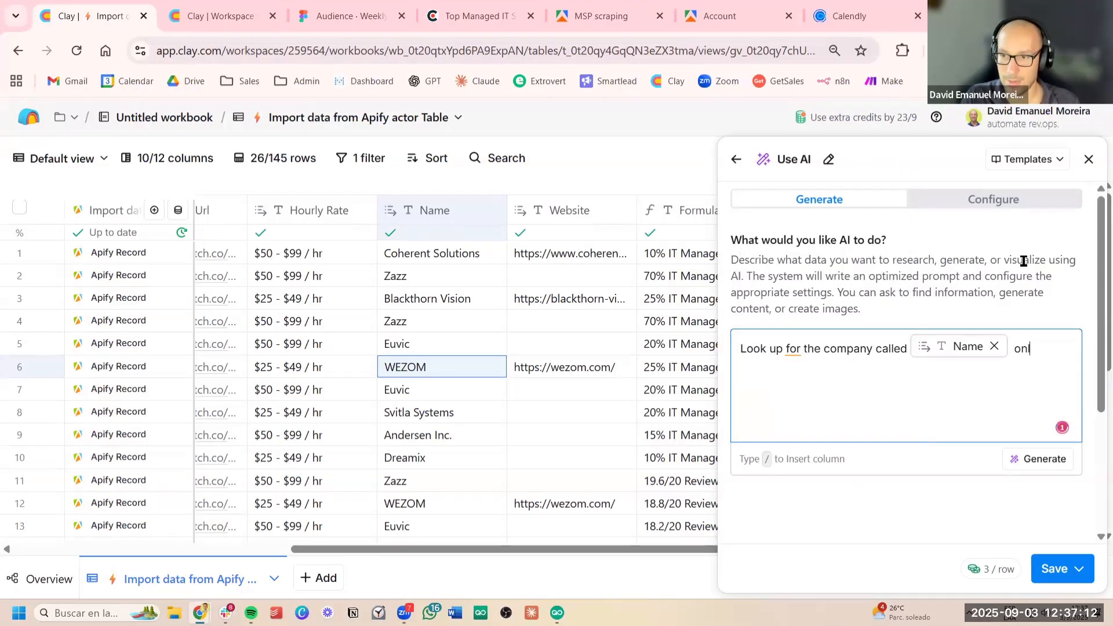
pyautogui.write('ine and fint t')
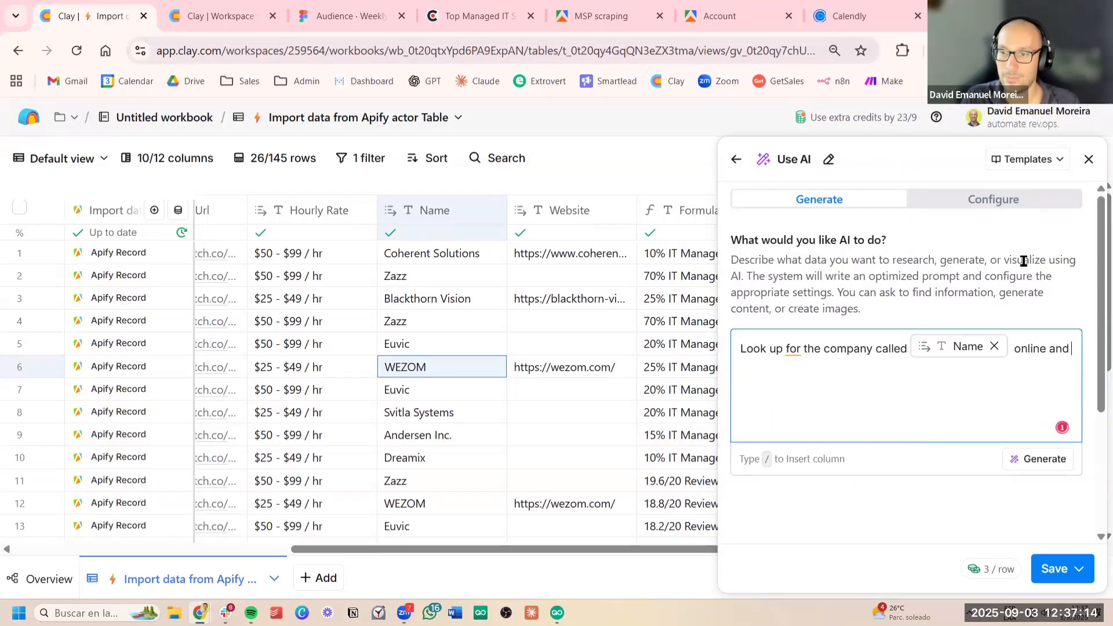
pyautogui.press('BackSpace')
pyautogui.press('BackSpace')
pyautogui.press('BackSpace')
pyautogui.write('d the p')
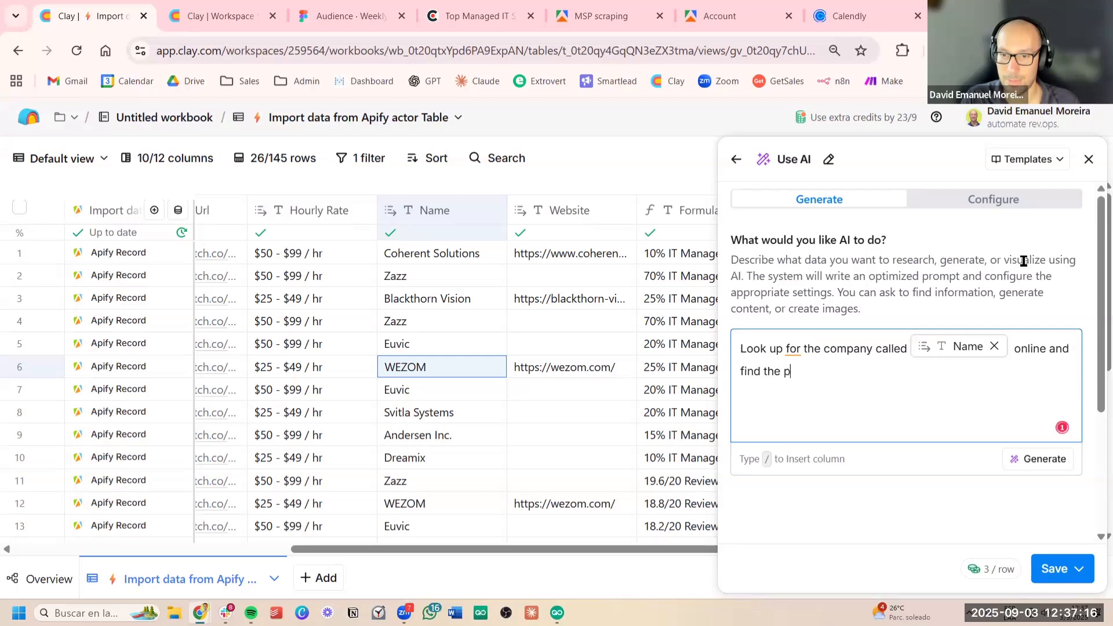
pyautogui.write('recise website')
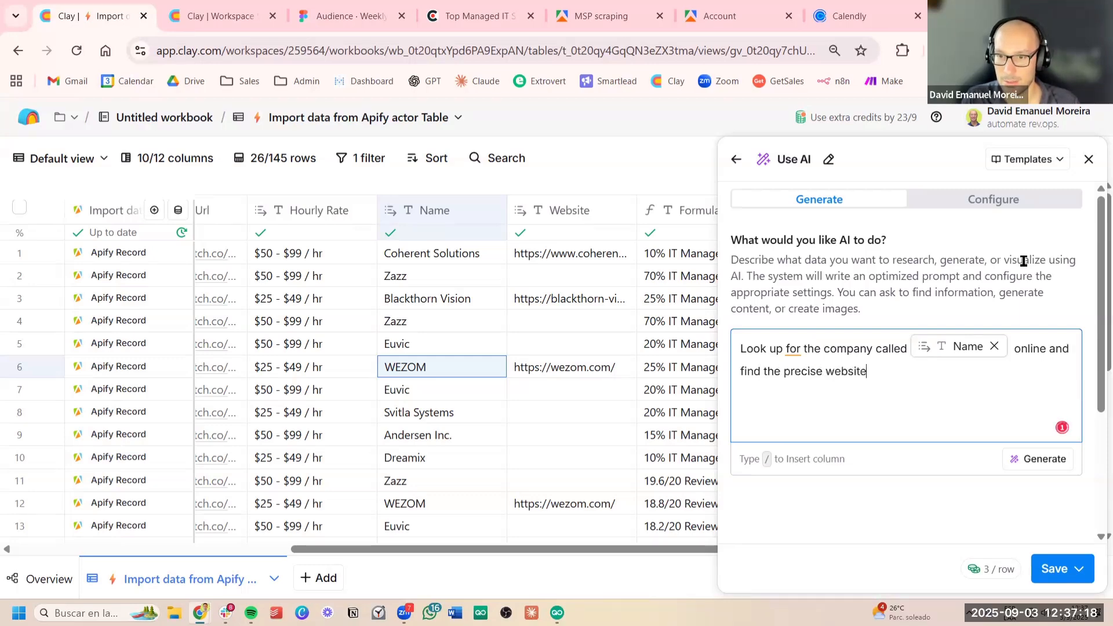
# Finish the prompt with "and also create me a description of the type of services they provide." and generate the optimized prompt
pyautogui.write(' and also')
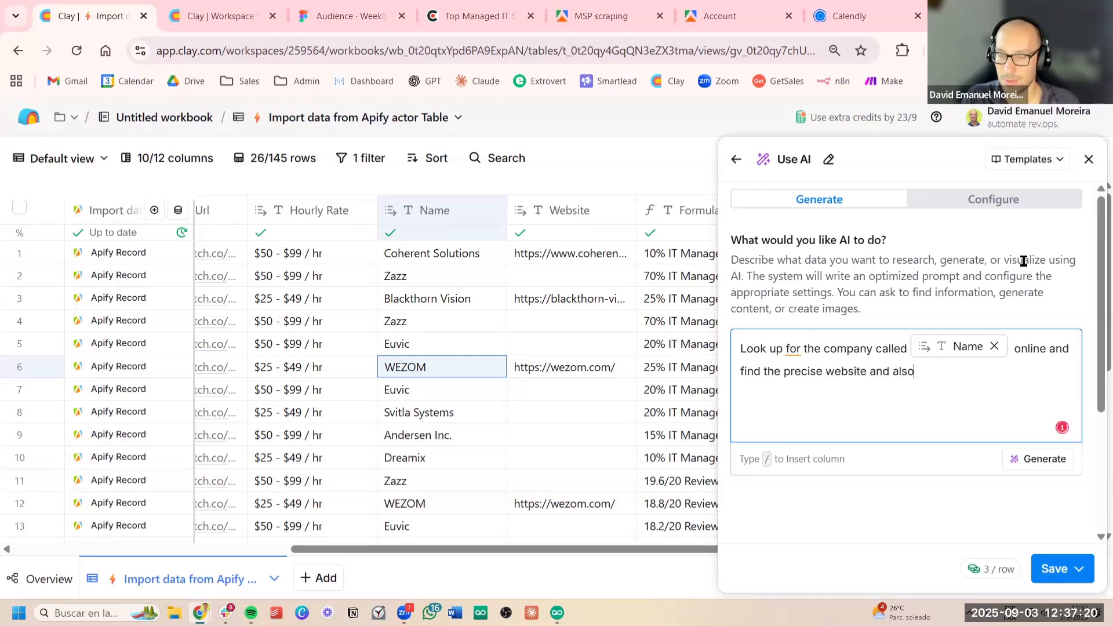
pyautogui.write(' create me a descrip')
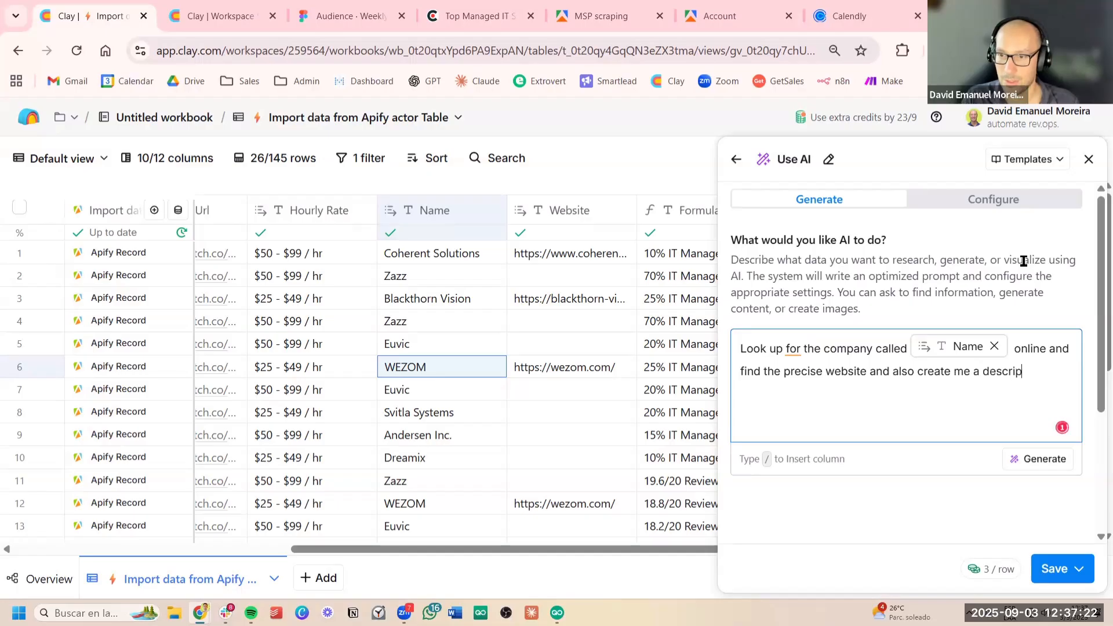
pyautogui.write('tion of the typ')
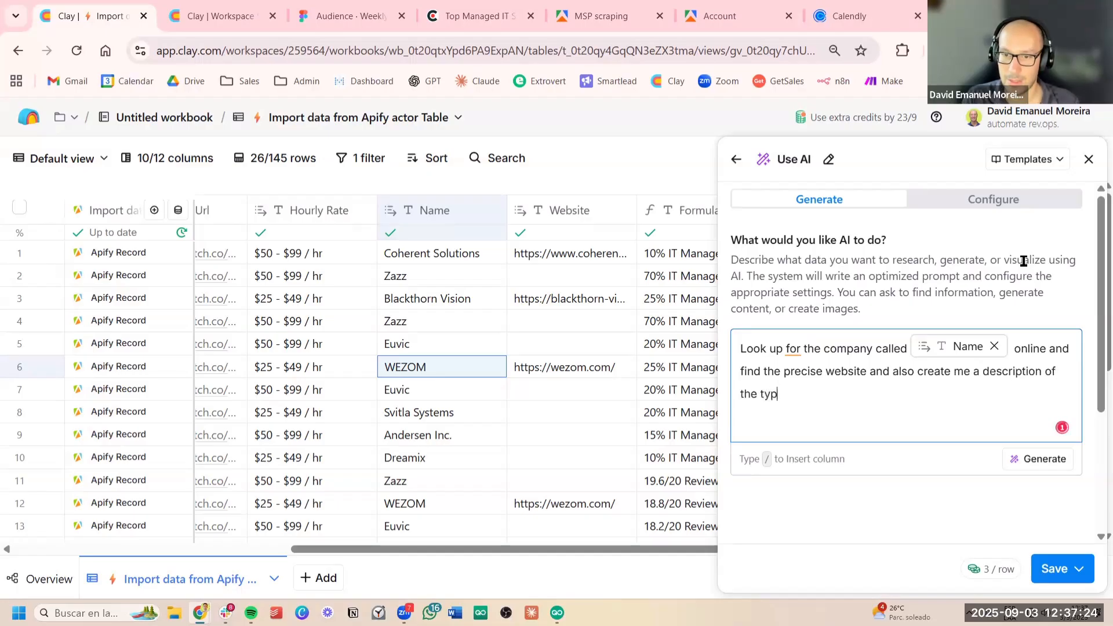
pyautogui.write('e of services the')
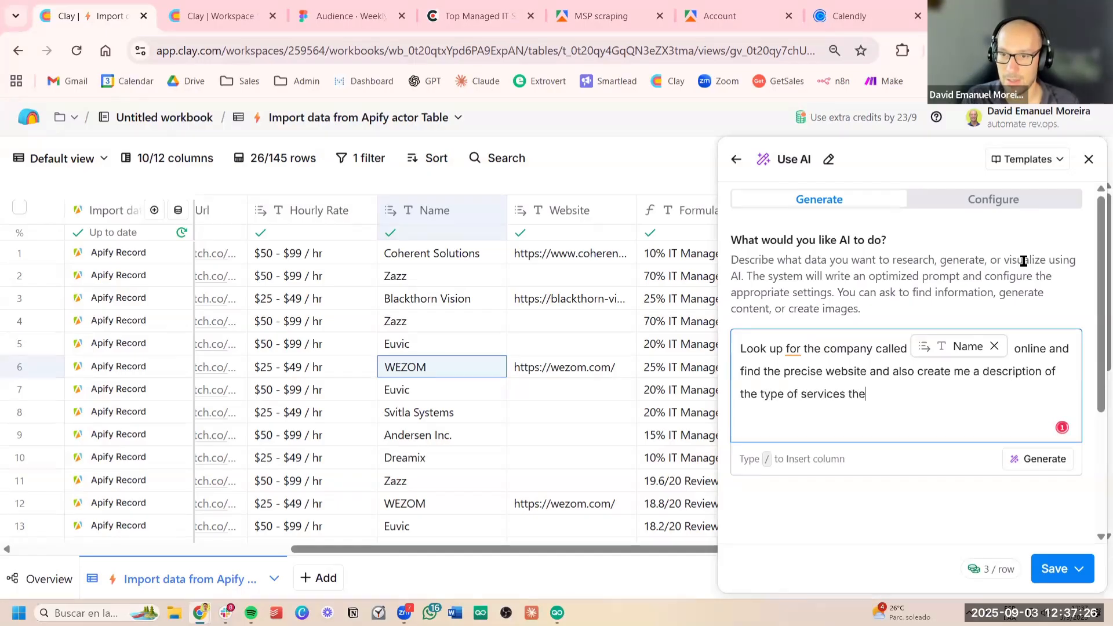
pyautogui.write('y provide.')
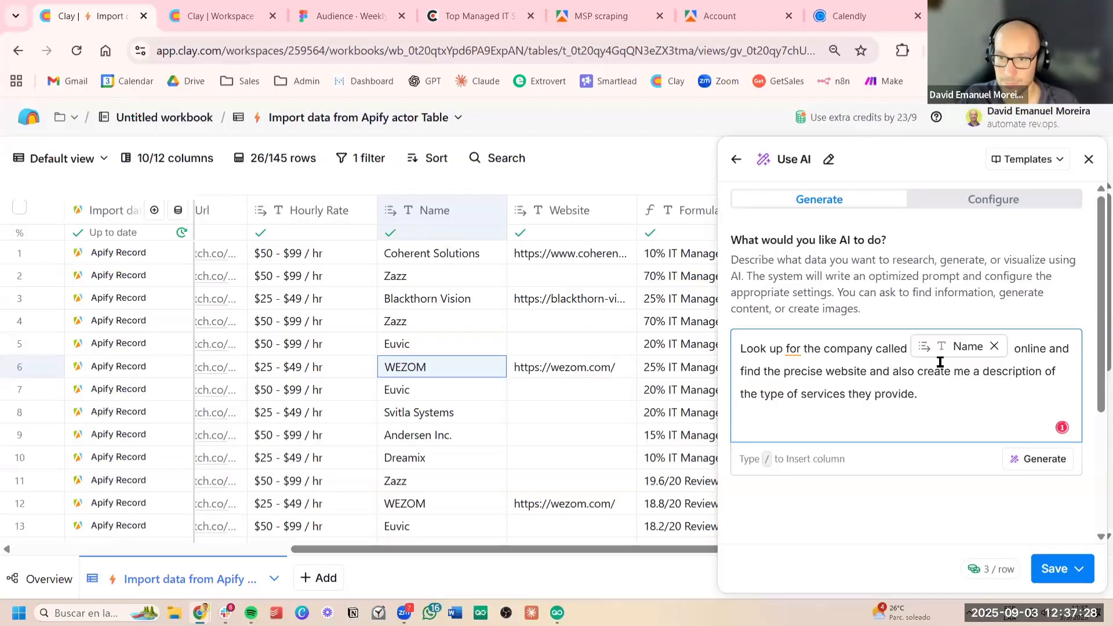
pyautogui.click(1041, 469)
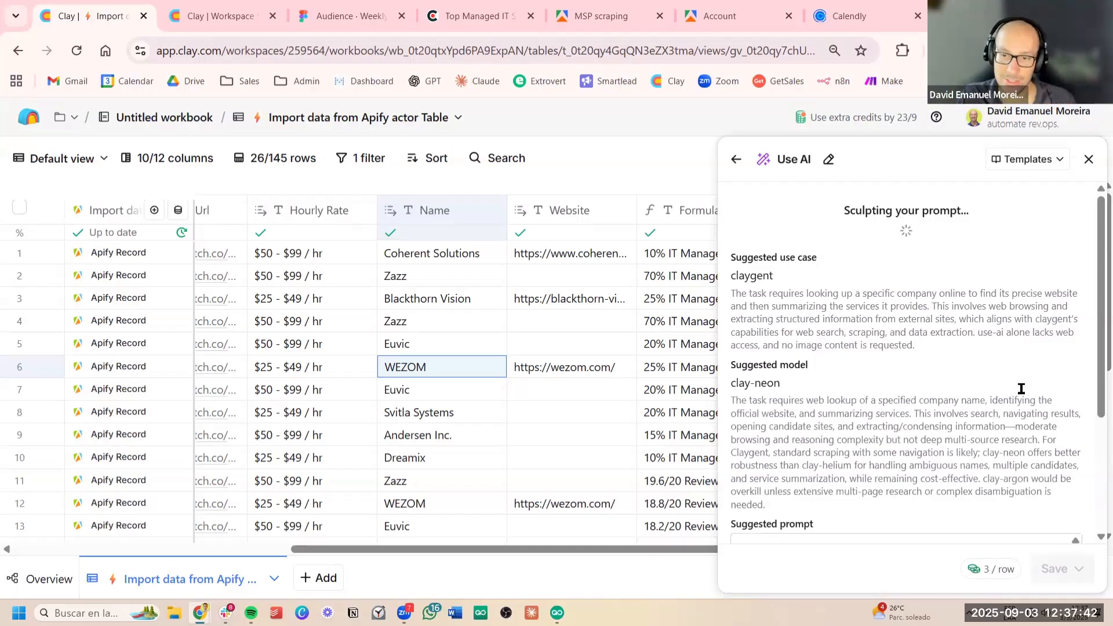
# Review the suggested use case and model, and read the context section of the generated prompt
pyautogui.scroll(-3, 1020, 388)
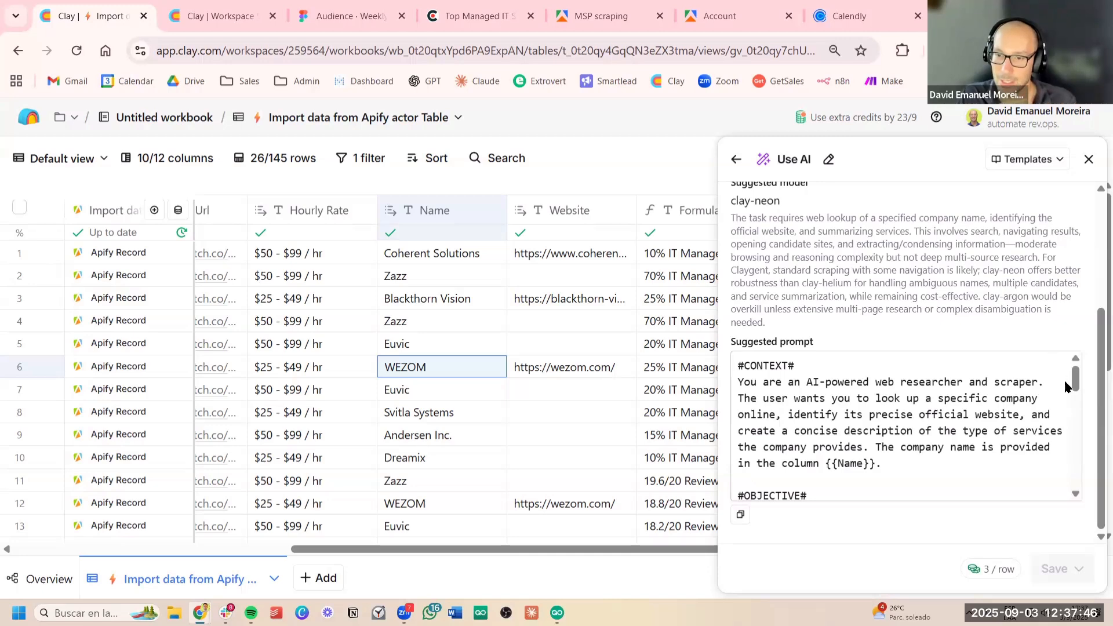
pyautogui.moveTo(1075, 383); pyautogui.dragTo(1075, 375)
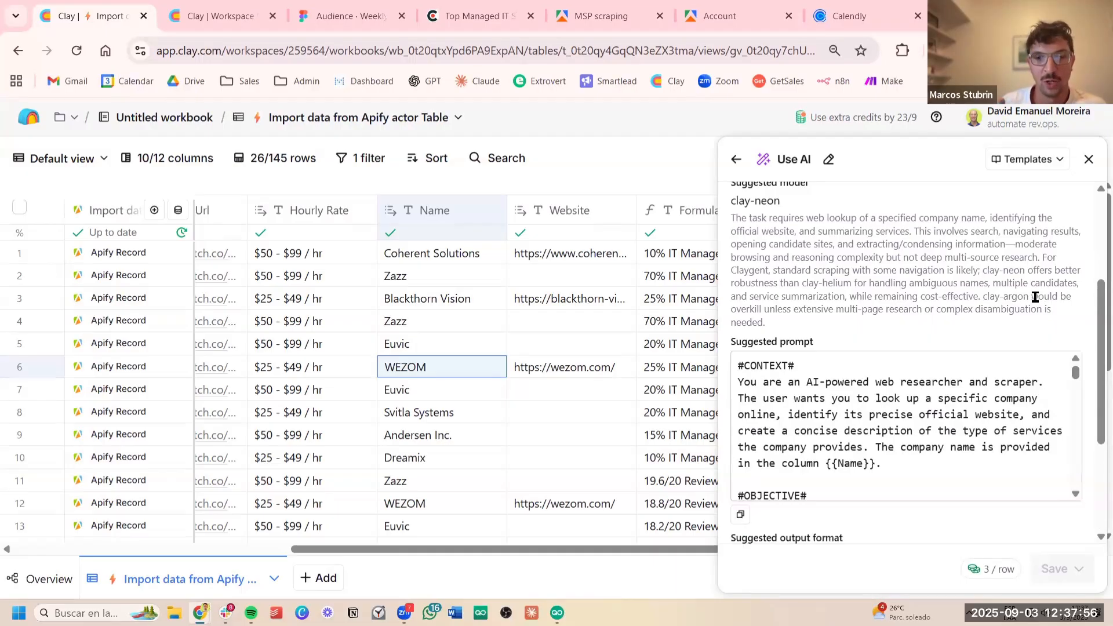
pyautogui.scroll(3, 1054, 310)
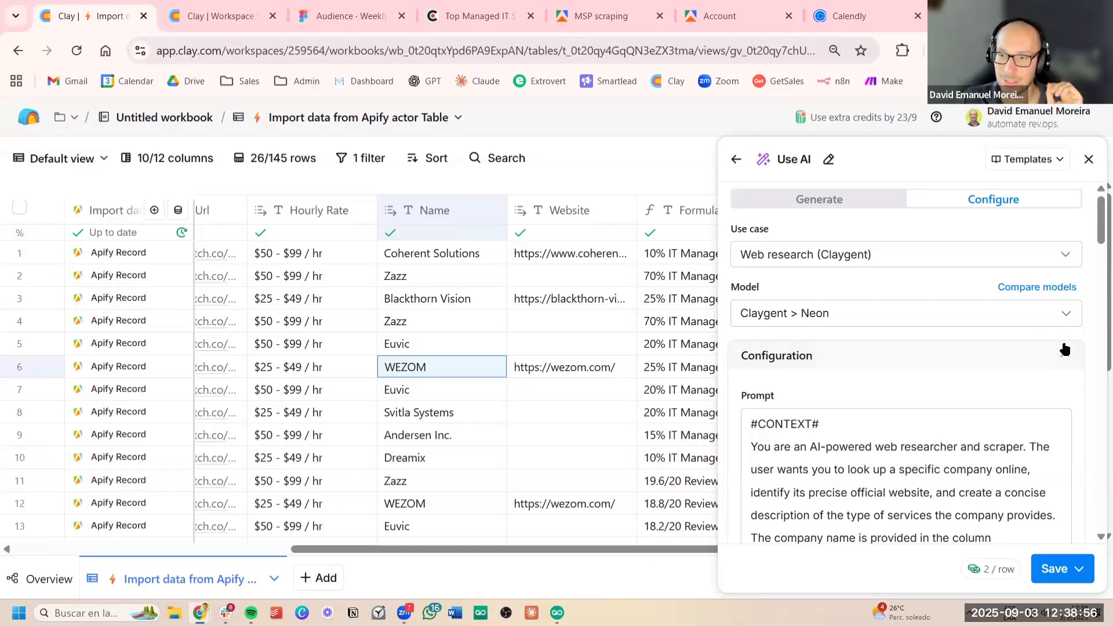
pyautogui.scroll(-2, 1073, 341)
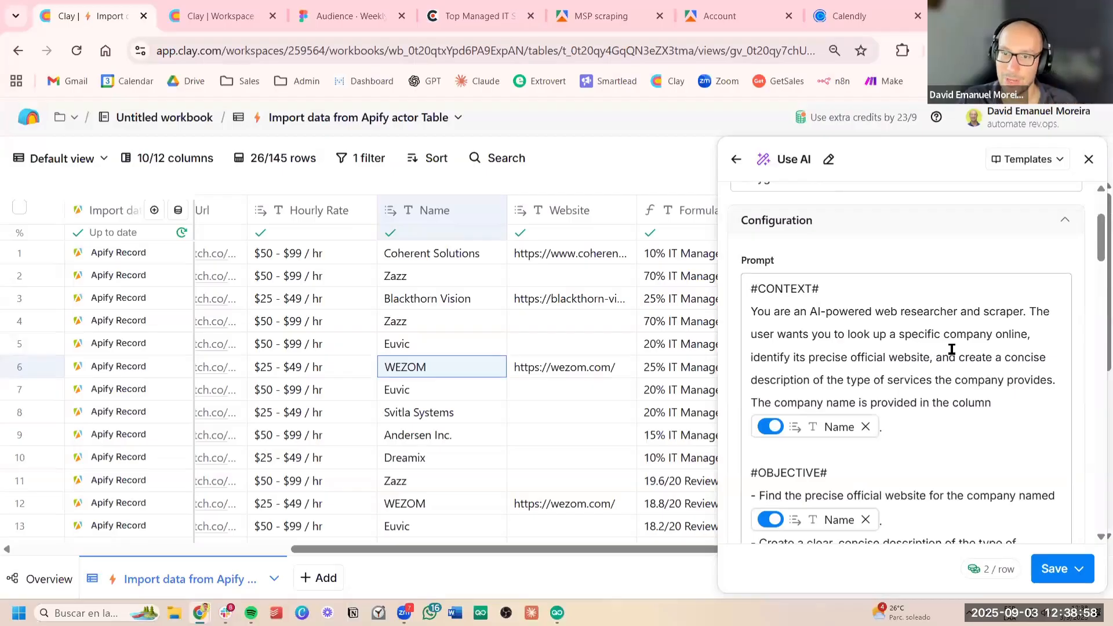
pyautogui.click(954, 314)
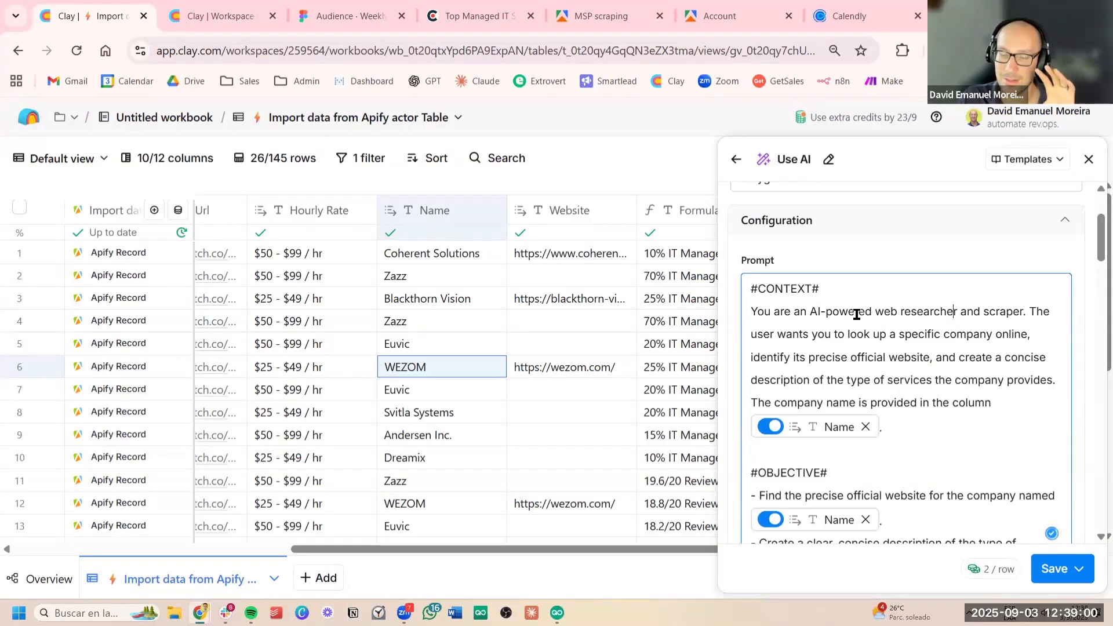
pyautogui.moveTo(849, 314); pyautogui.dragTo(925, 335)
pyautogui.click(992, 383)
pyautogui.click(1026, 400)
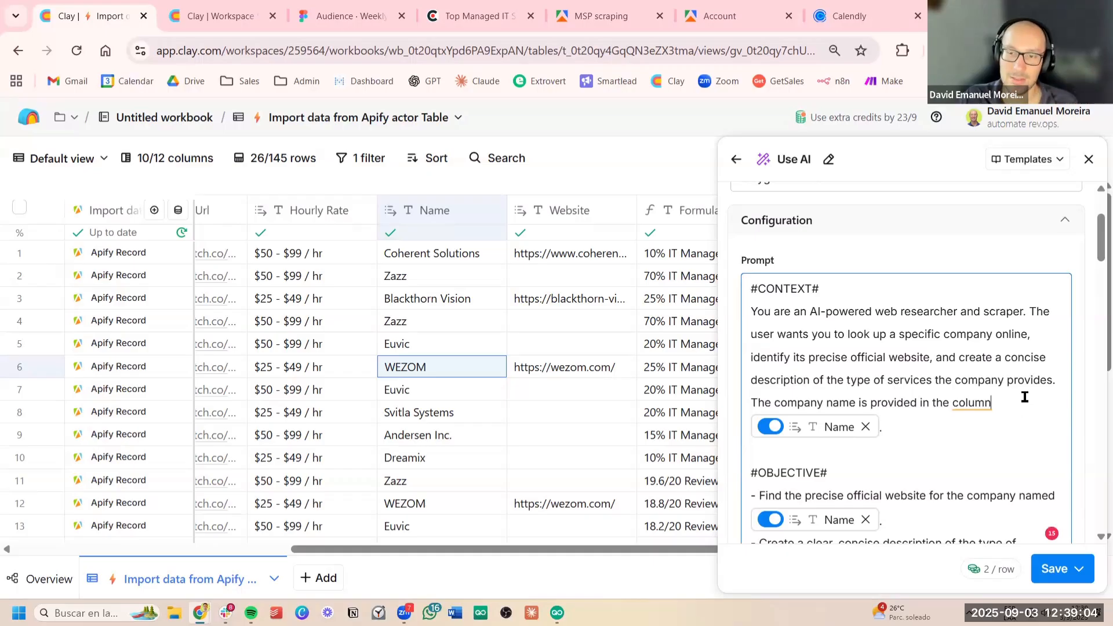
pyautogui.click(1003, 429)
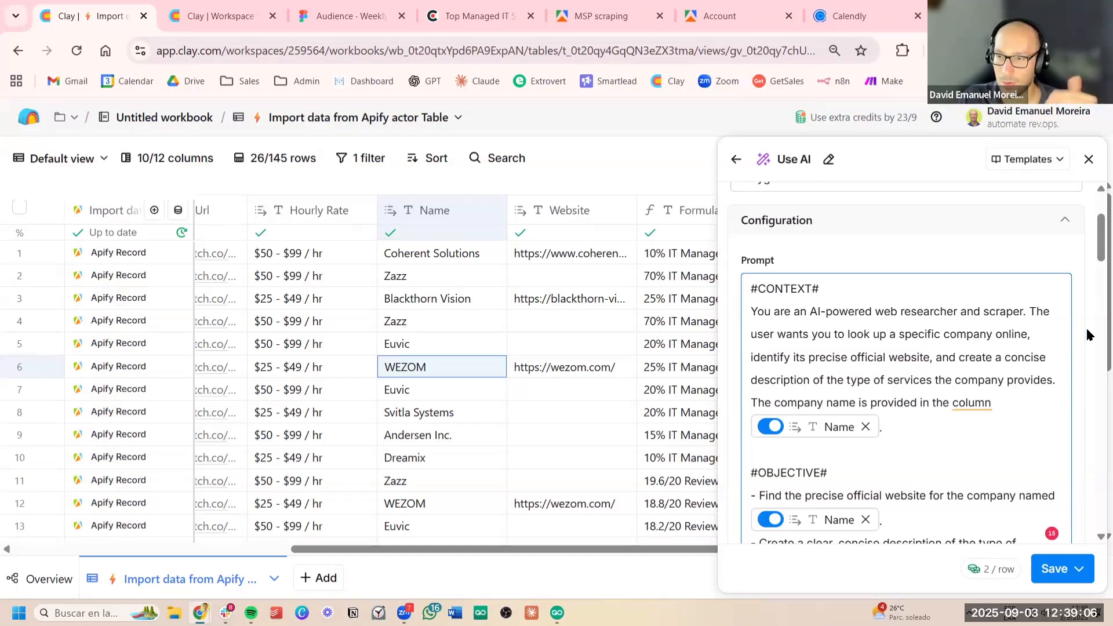
pyautogui.moveTo(772, 313); pyautogui.dragTo(1019, 318)
pyautogui.click(980, 325)
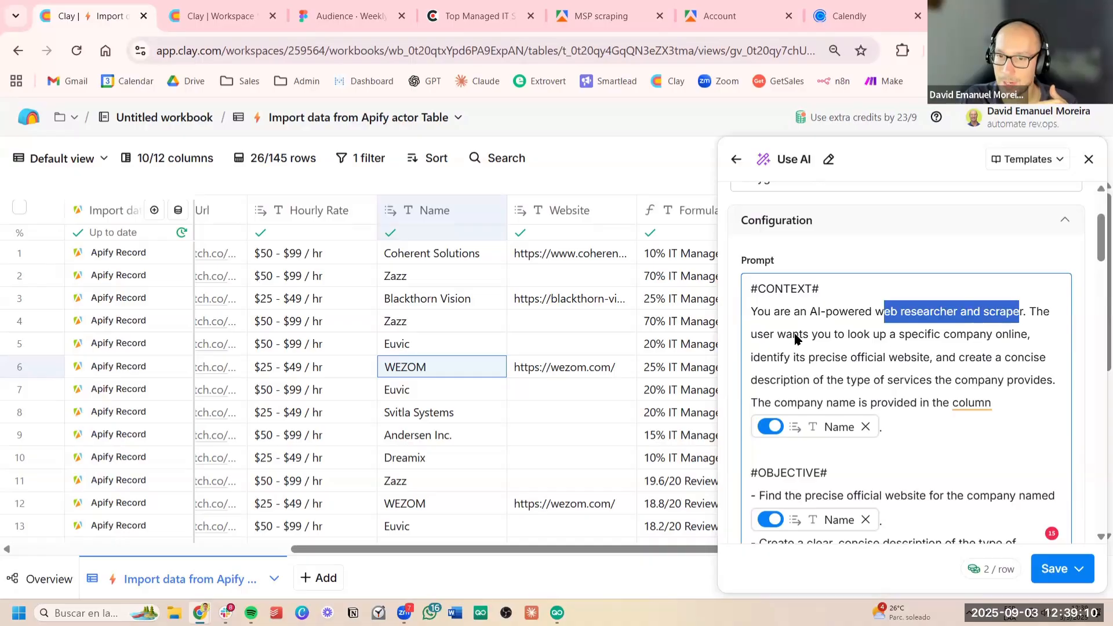
pyautogui.moveTo(764, 336); pyautogui.dragTo(945, 360)
pyautogui.click(957, 357)
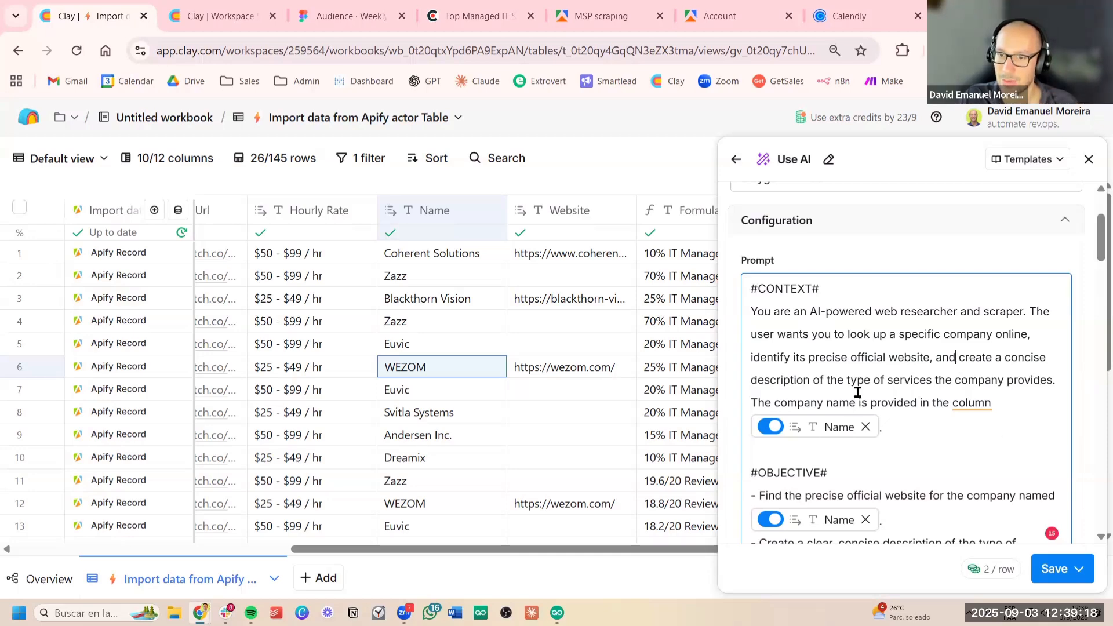
pyautogui.moveTo(851, 381); pyautogui.dragTo(992, 402)
pyautogui.click(992, 403)
# Read the generated prompt's objective and instructions, from the initial search through website validation, services description and edge cases
pyautogui.scroll(-3, 1016, 392)
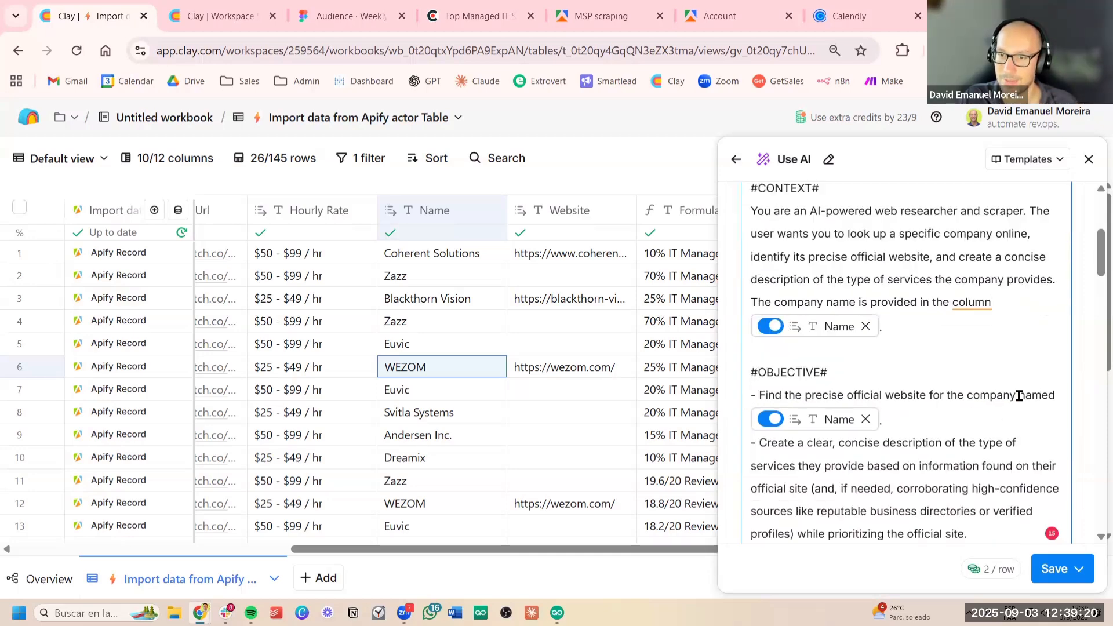
pyautogui.scroll(-6, 952, 363)
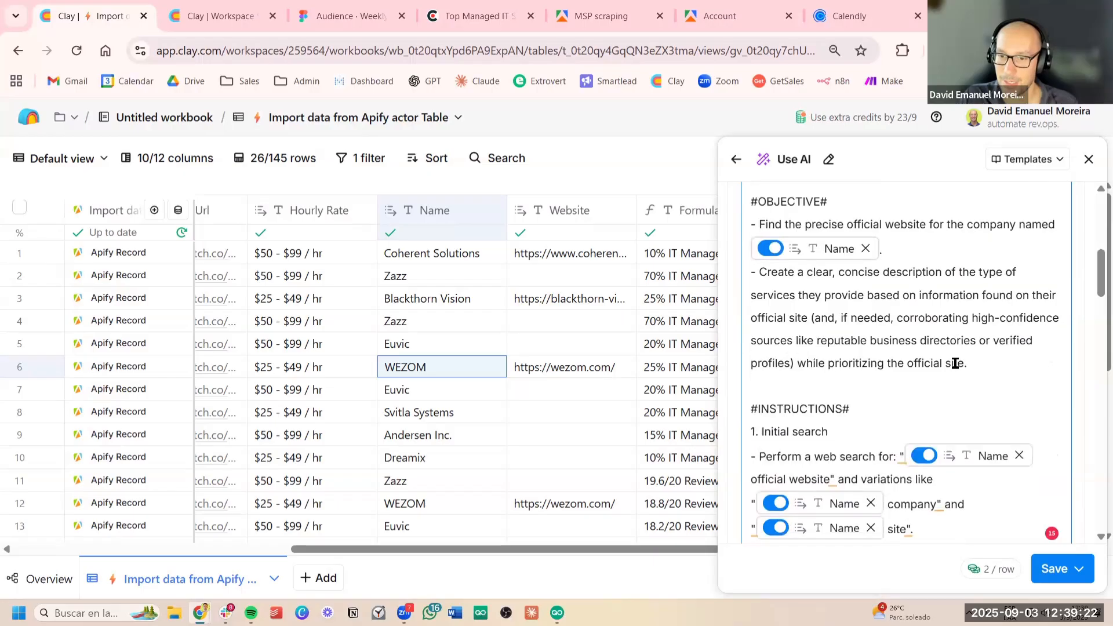
pyautogui.moveTo(852, 322); pyautogui.dragTo(780, 321)
pyautogui.click(810, 325)
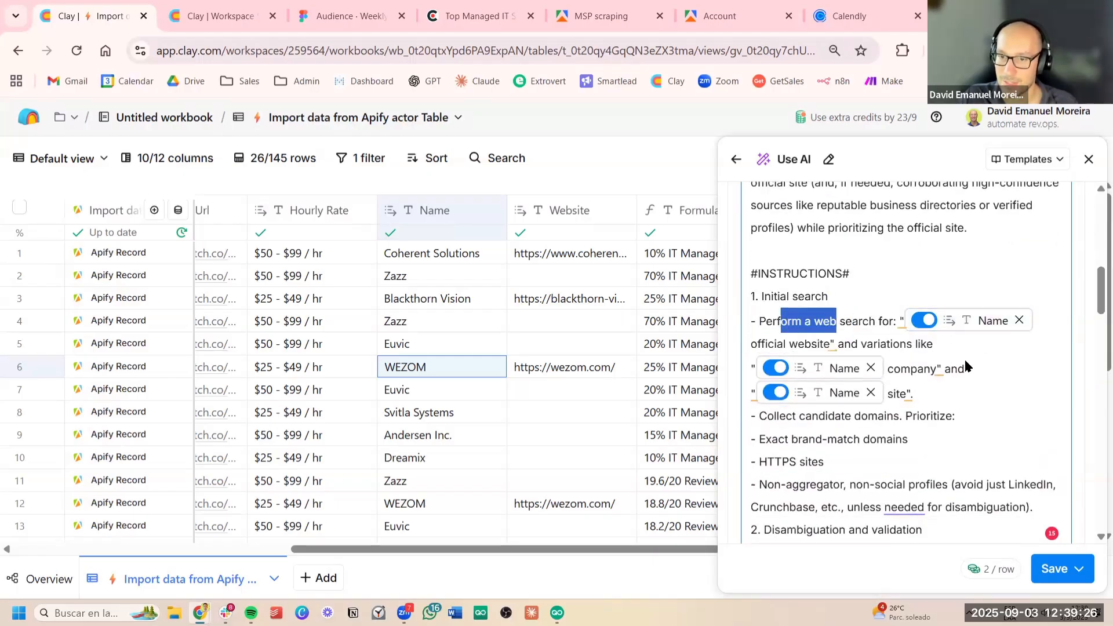
pyautogui.scroll(-3, 965, 359)
pyautogui.scroll(-3, 924, 378)
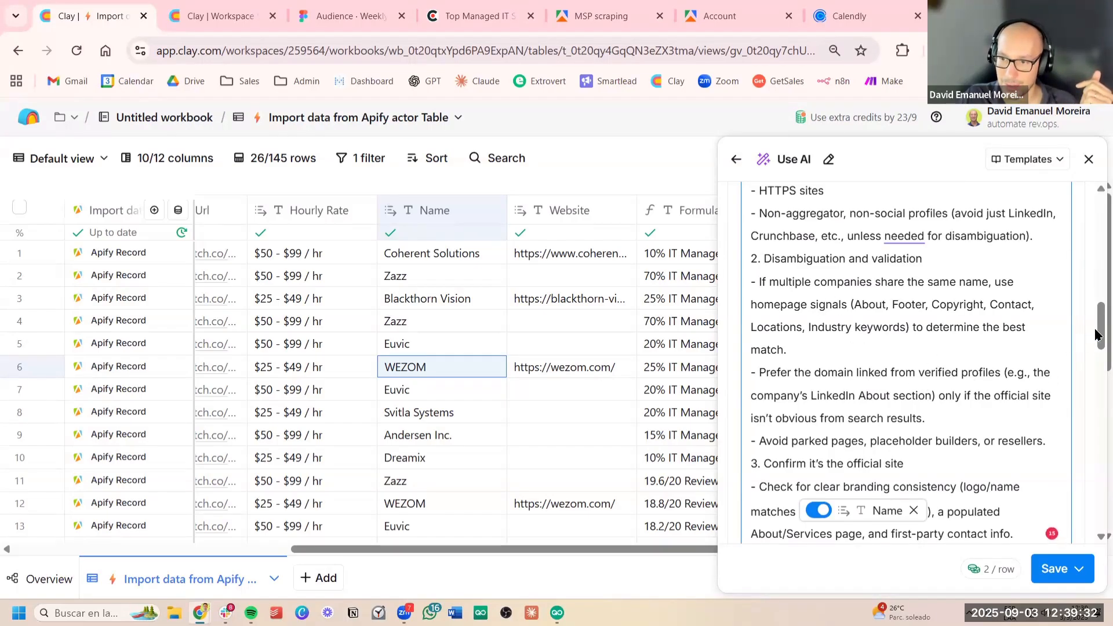
pyautogui.moveTo(1098, 340); pyautogui.dragTo(1097, 365)
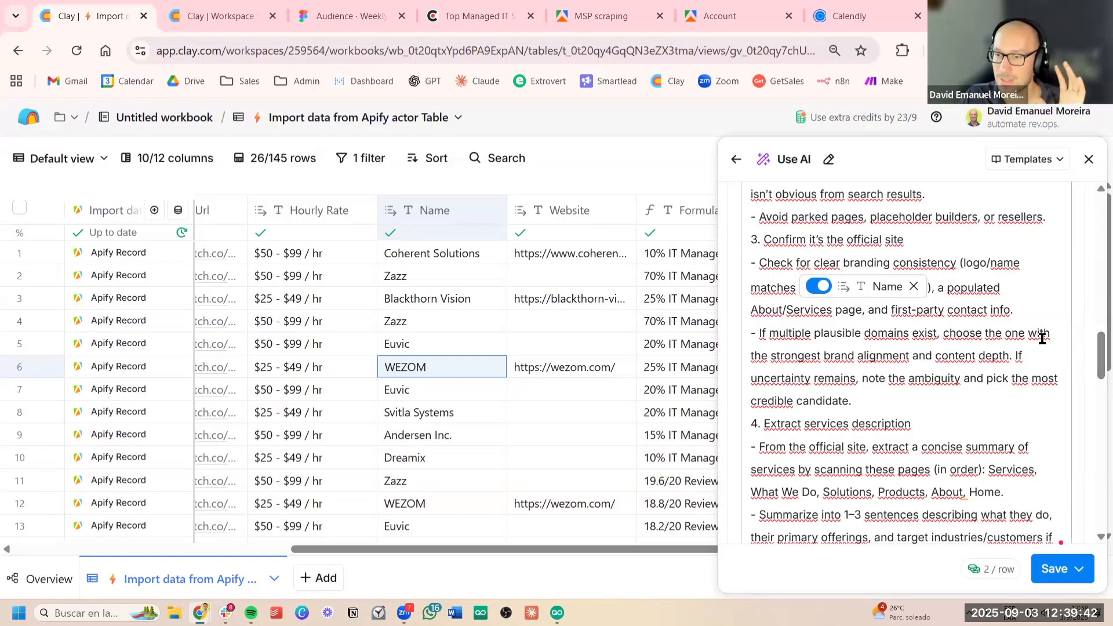
pyautogui.scroll(-5, 1042, 339)
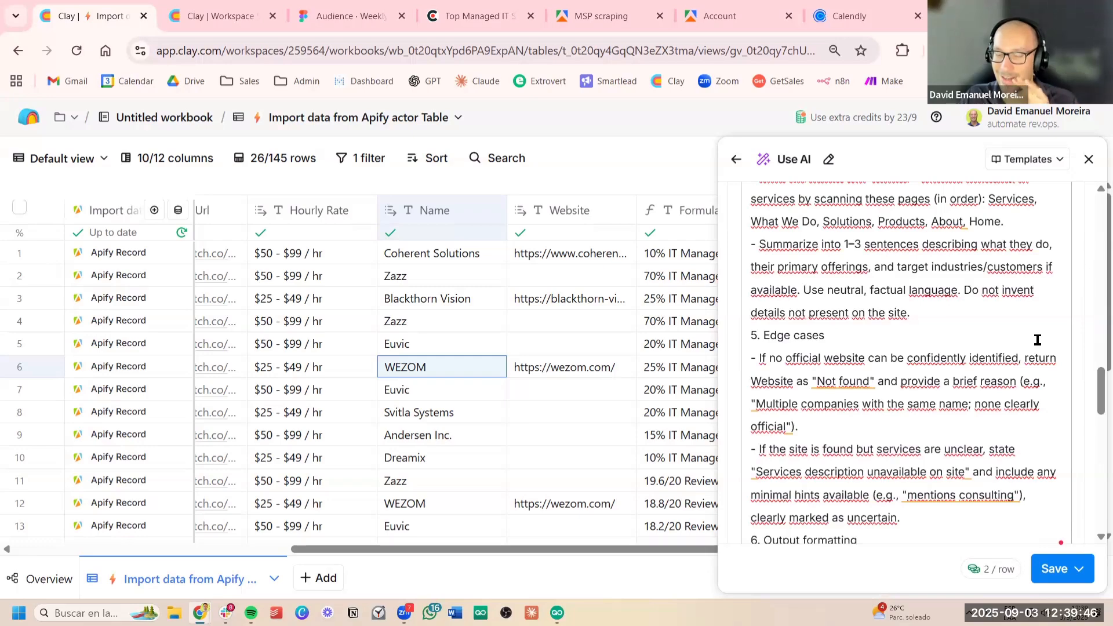
# Review the rest of the AI research prompt, its example section and the defined output fields
pyautogui.scroll(-7, 1037, 339)
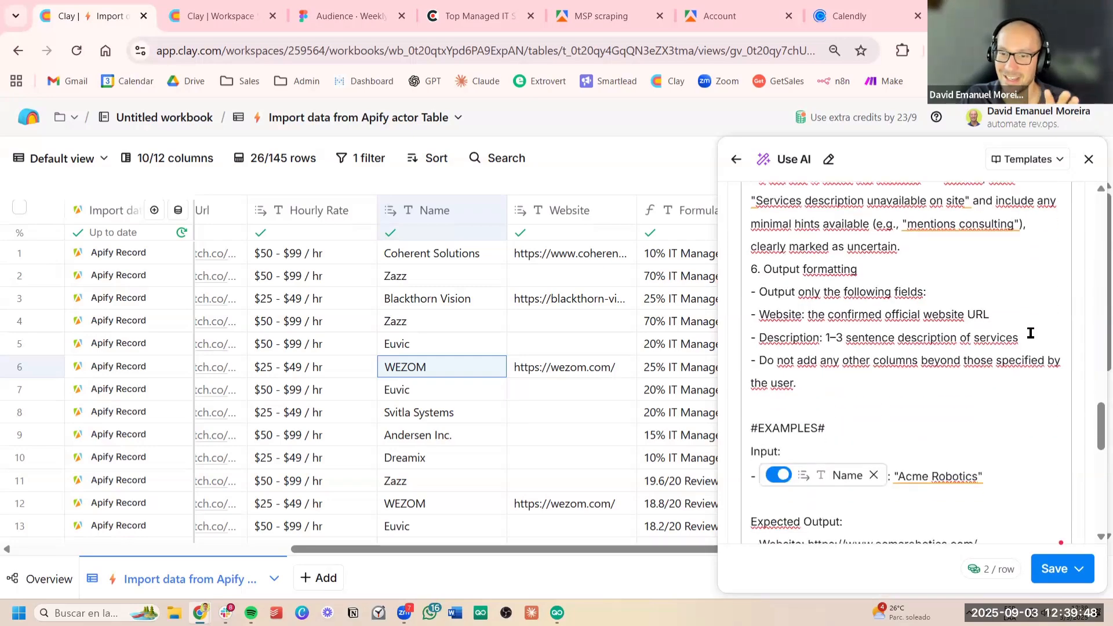
pyautogui.scroll(-5, 1027, 338)
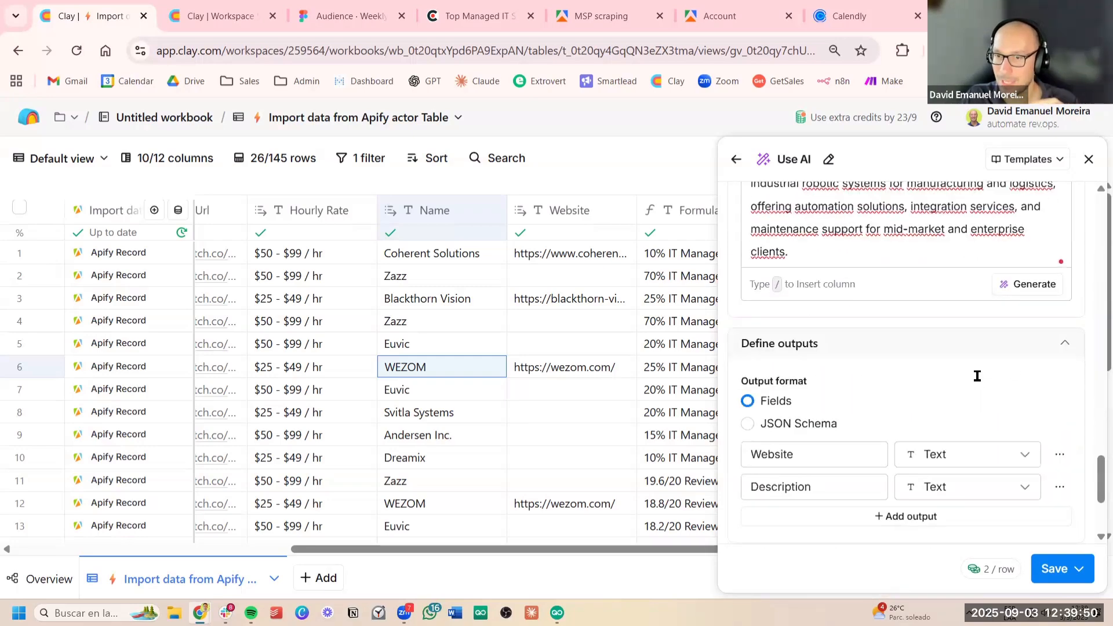
pyautogui.scroll(10, 962, 348)
pyautogui.scroll(-5, 956, 341)
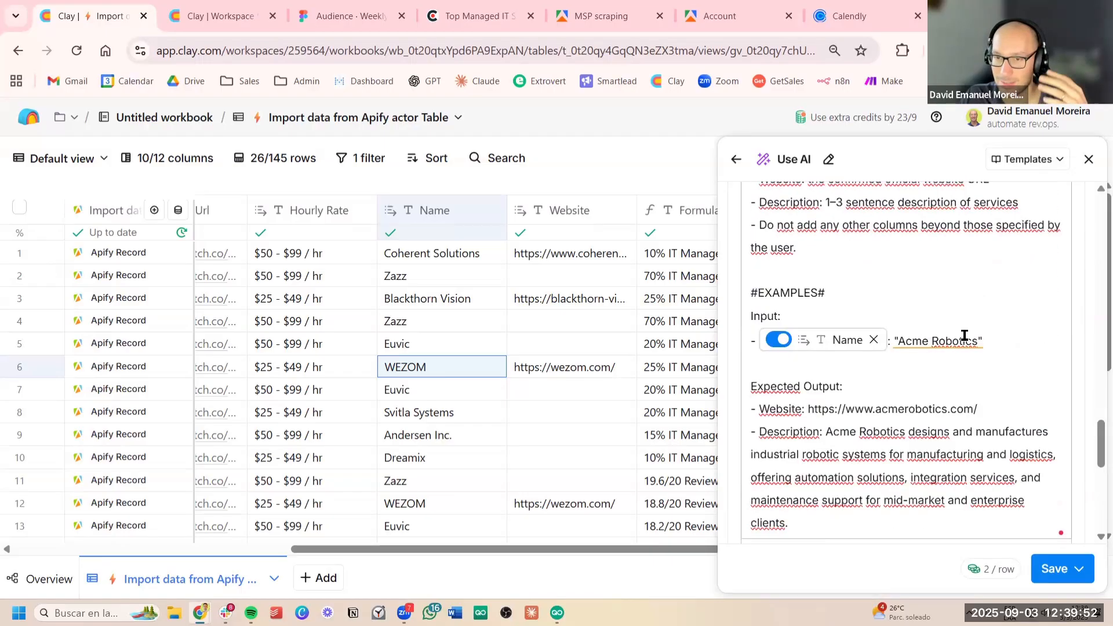
pyautogui.scroll(-2, 1016, 377)
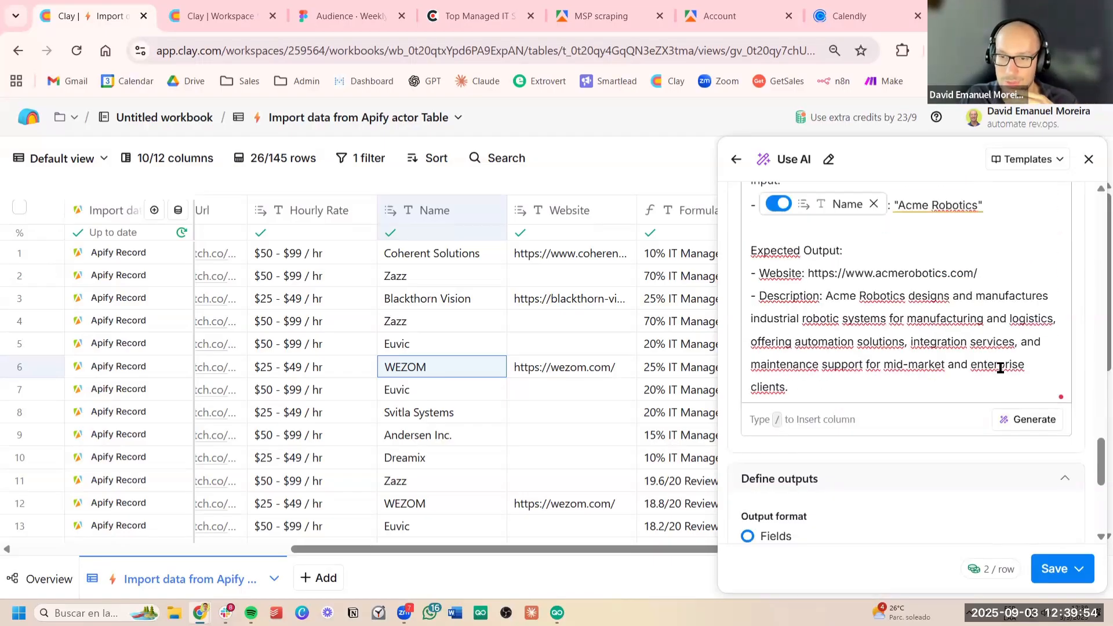
pyautogui.scroll(-2, 992, 370)
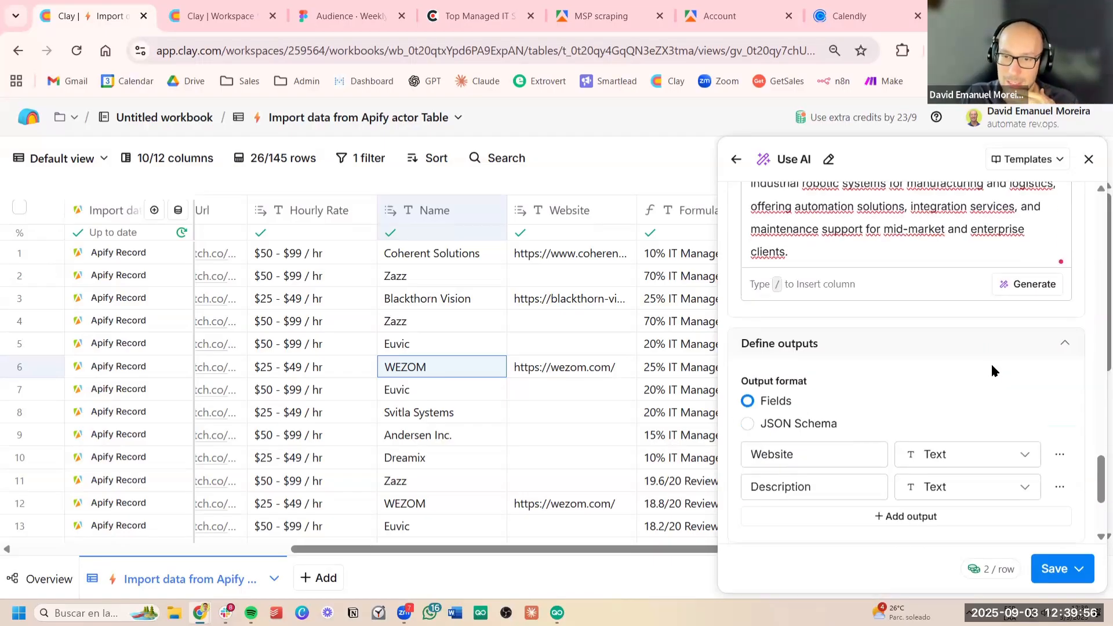
pyautogui.scroll(15, 991, 363)
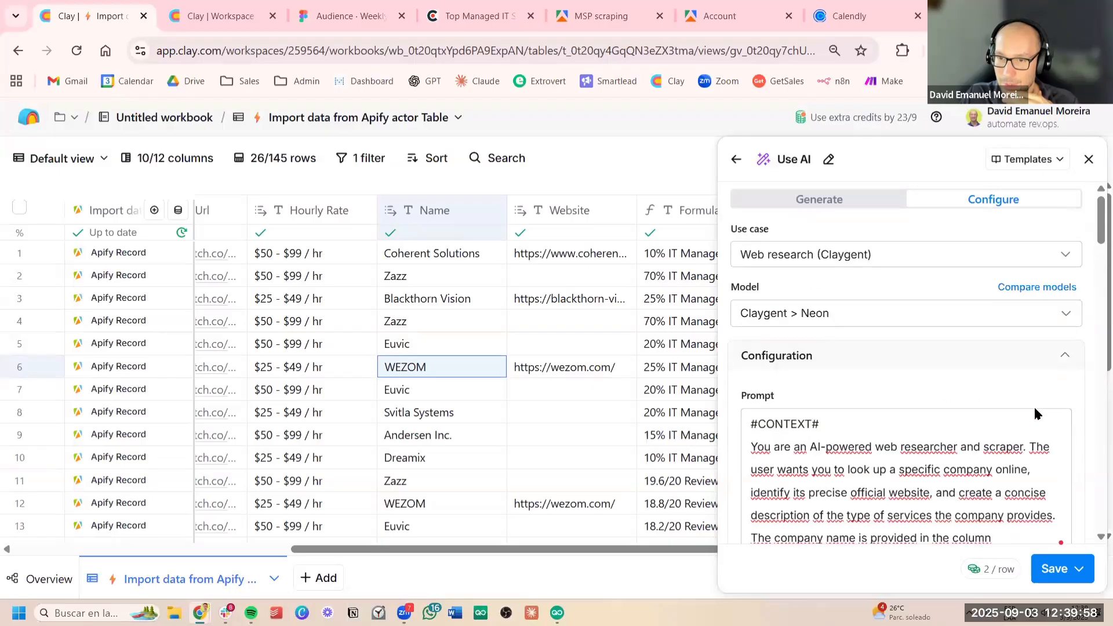
# Check the use case options, keep Web research (Claygent), and set the model to OpenAI GPT 4o
pyautogui.click(872, 260)
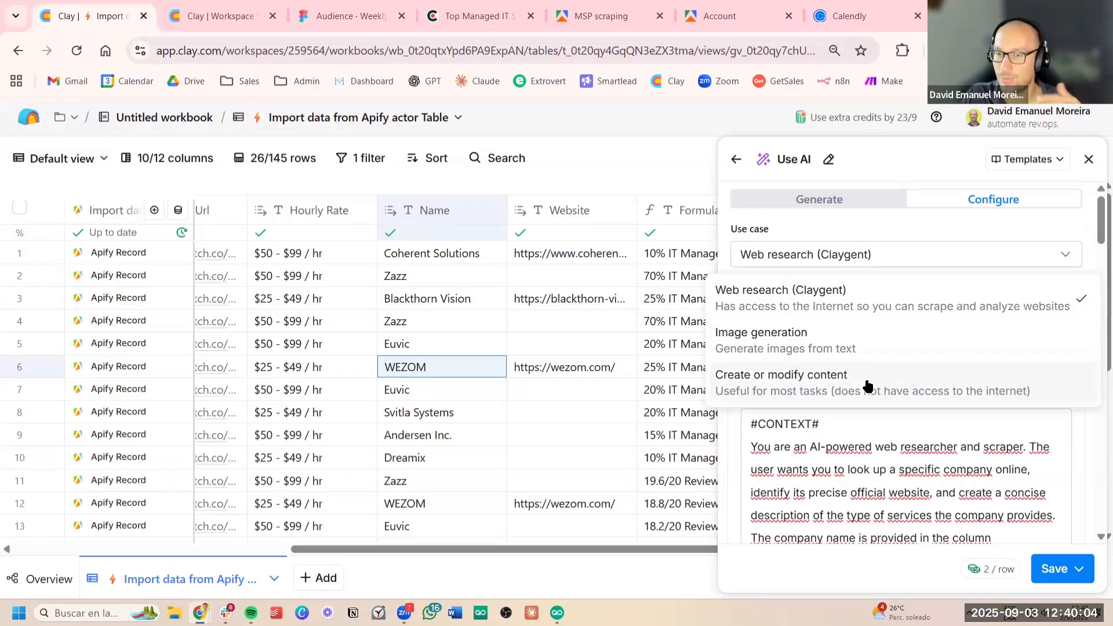
pyautogui.click(899, 262)
pyautogui.click(893, 315)
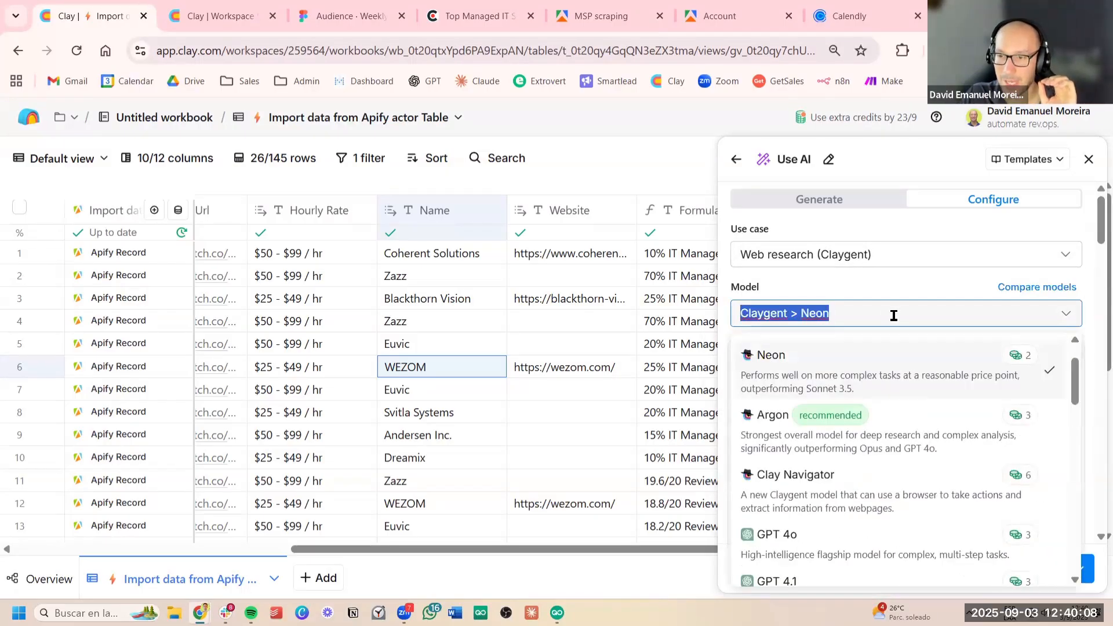
pyautogui.moveTo(1076, 385); pyautogui.dragTo(1073, 409)
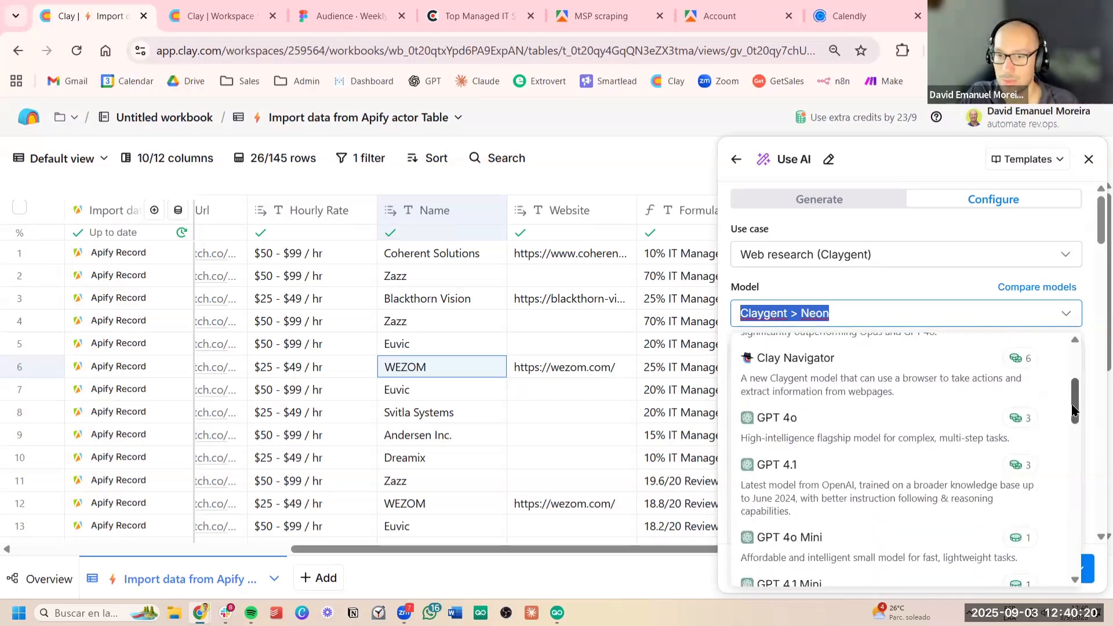
pyautogui.moveTo(1074, 410); pyautogui.dragTo(1080, 420)
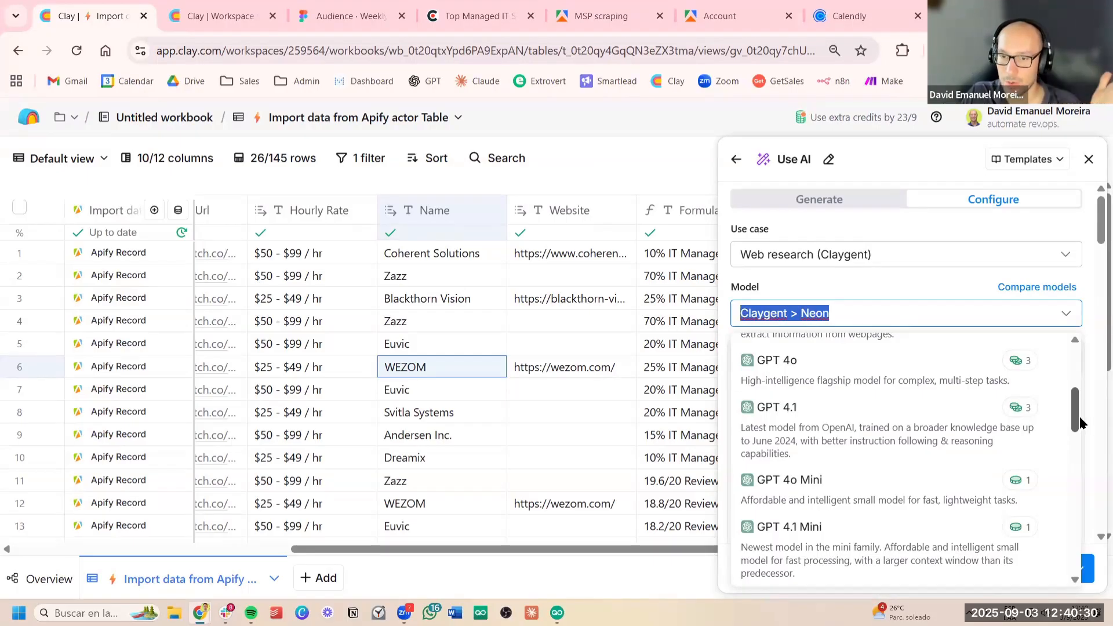
pyautogui.moveTo(1079, 416)
pyautogui.mouseDown()
pyautogui.moveTo(1081, 432)
pyautogui.moveTo(1081, 400)
pyautogui.mouseUp()
pyautogui.click(831, 408)
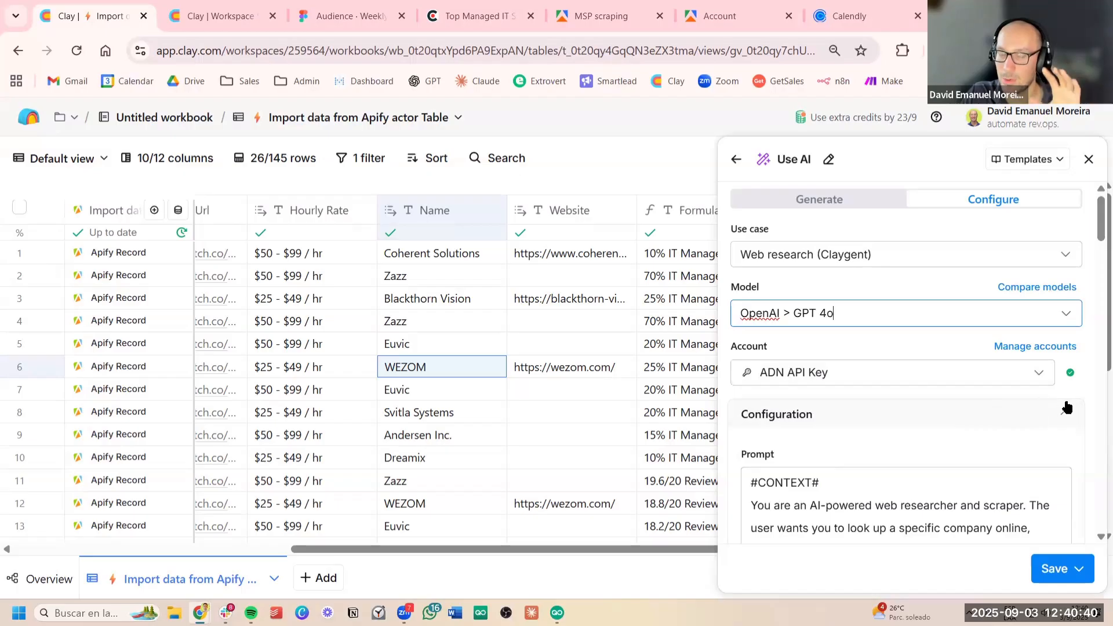
# Change the data type of the Website output field to URL
pyautogui.scroll(-5, 1083, 398)
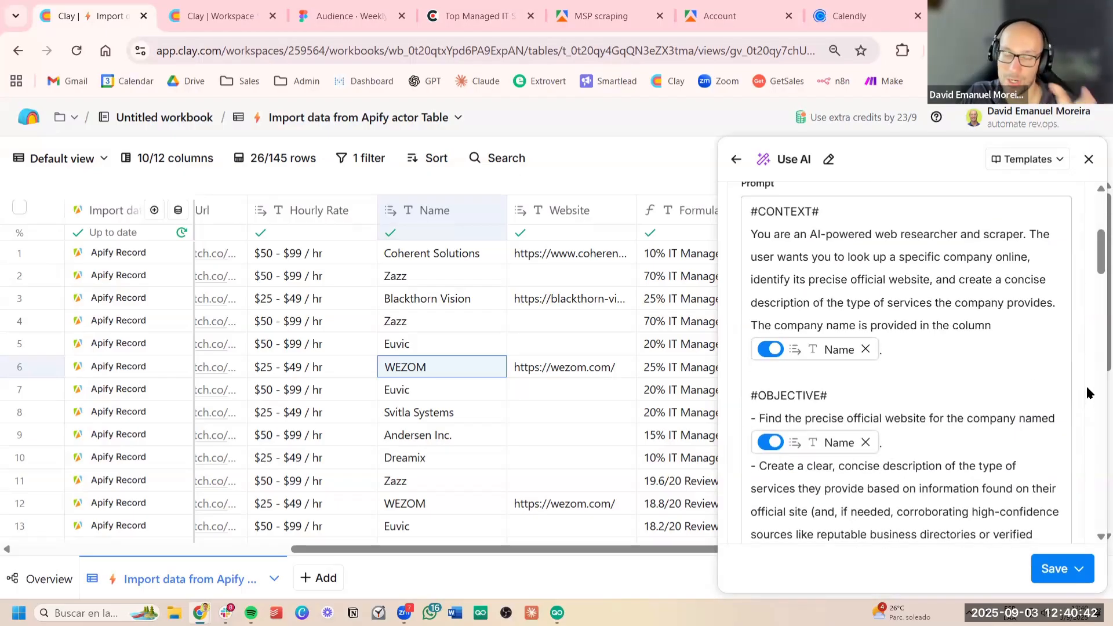
pyautogui.scroll(-15, 1086, 395)
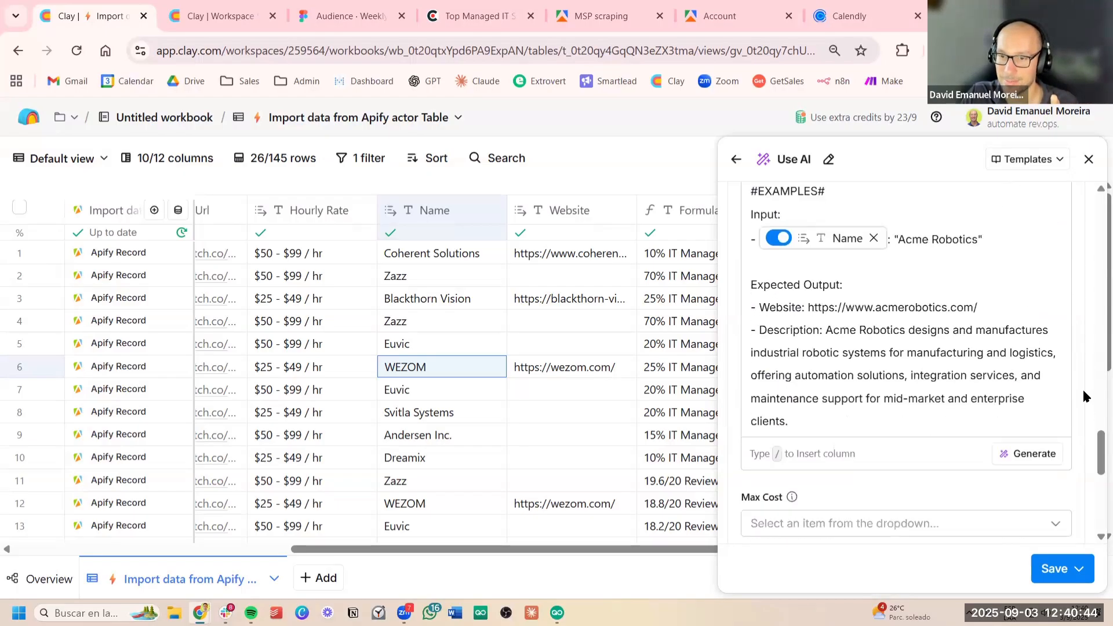
pyautogui.scroll(-10, 1083, 394)
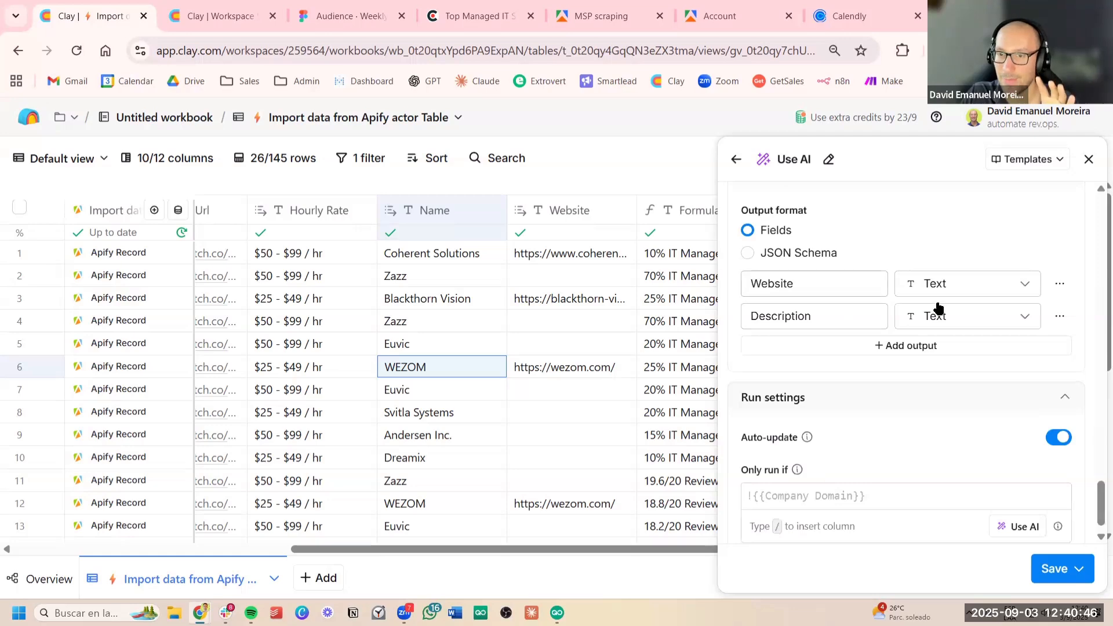
pyautogui.scroll(3, 939, 308)
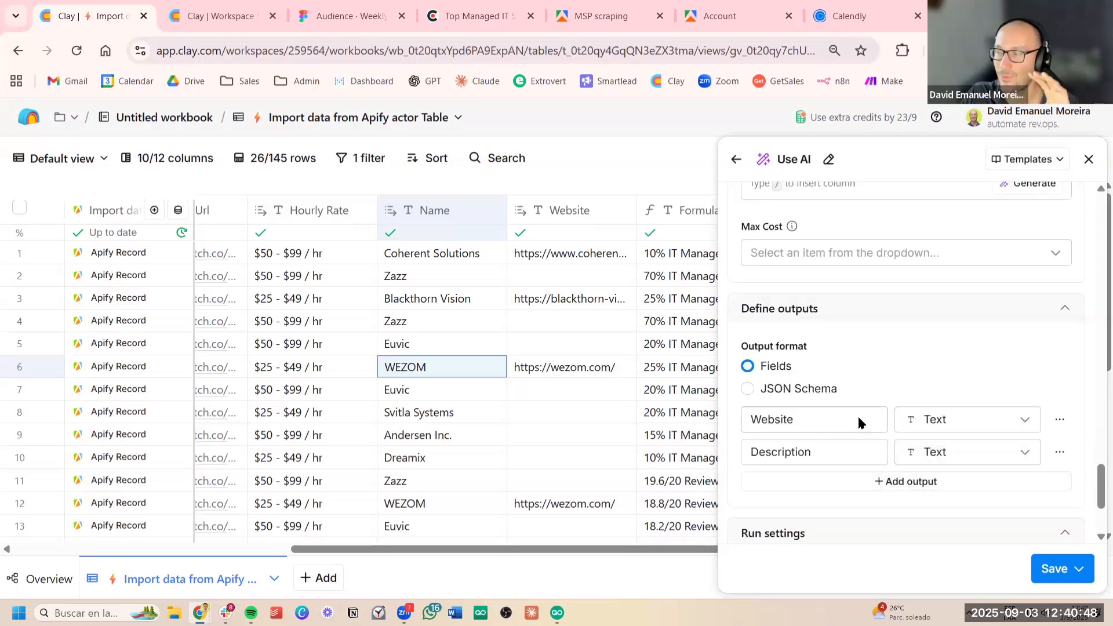
pyautogui.scroll(-3, 908, 398)
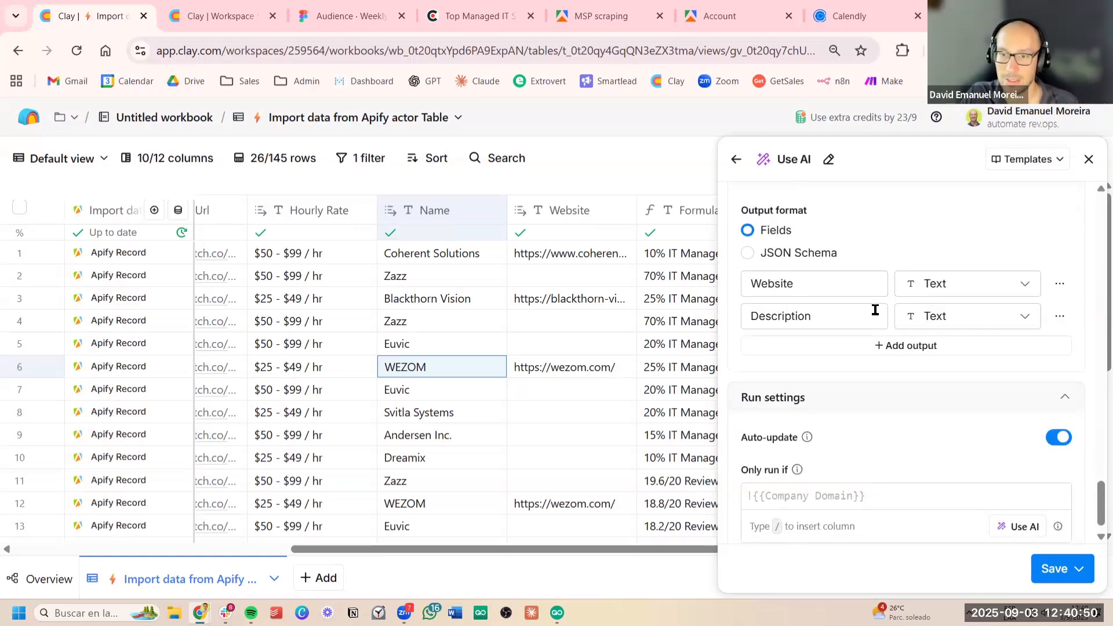
pyautogui.click(925, 294)
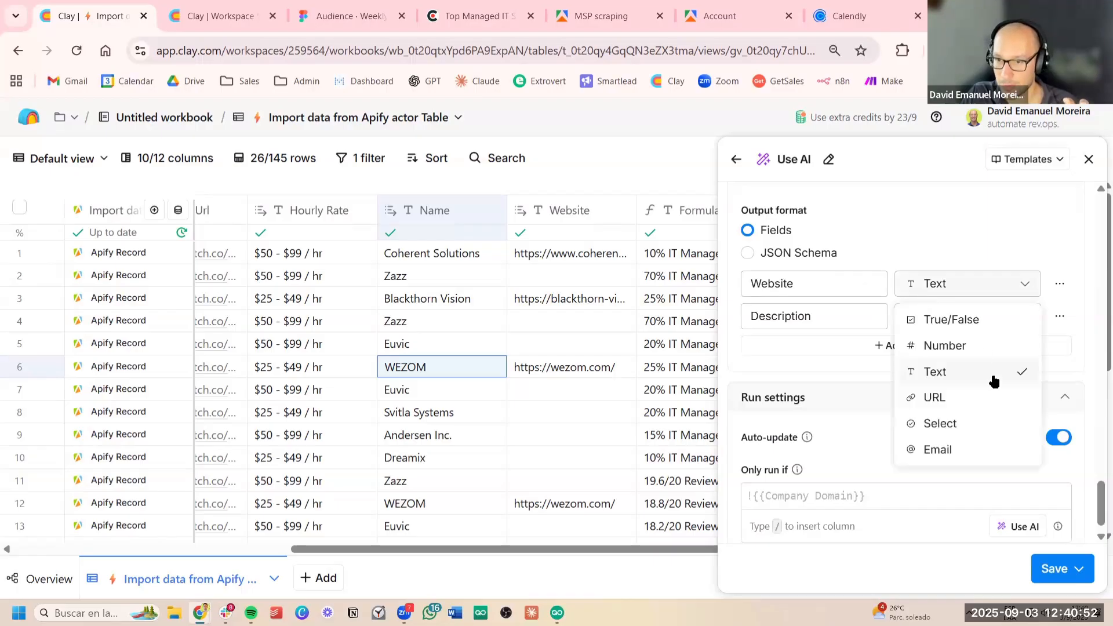
pyautogui.click(987, 399)
pyautogui.click(860, 315)
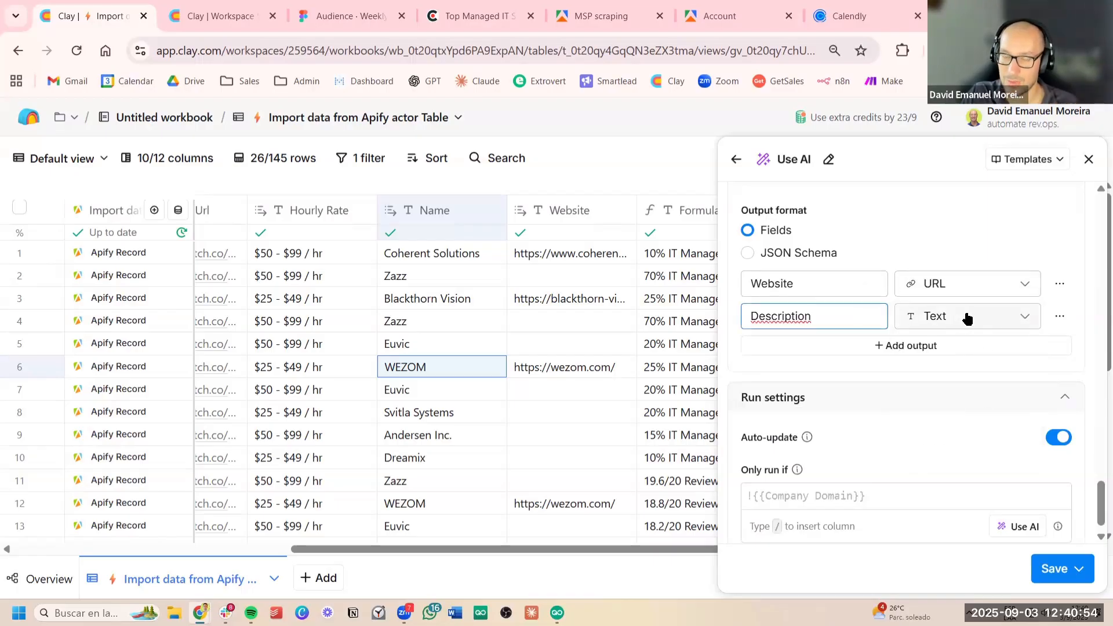
# Generate an AI run condition formula from the description "Over 50 Employees & $ is true", inserting that column as a reference
pyautogui.scroll(-1, 998, 406)
pyautogui.click(856, 470)
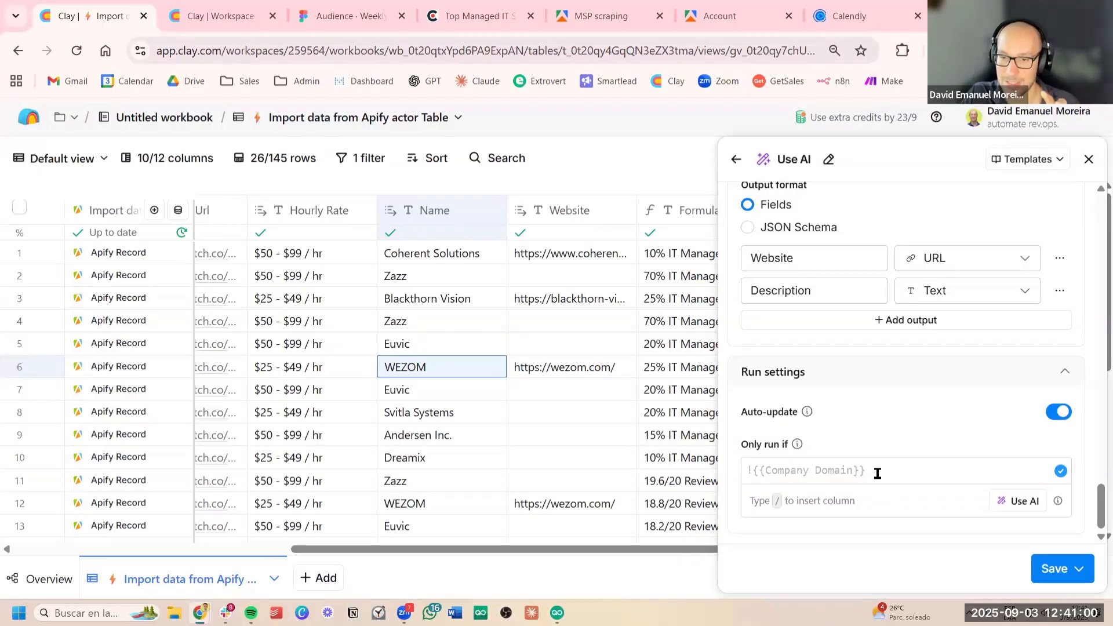
pyautogui.moveTo(748, 444); pyautogui.dragTo(788, 447)
pyautogui.click(838, 463)
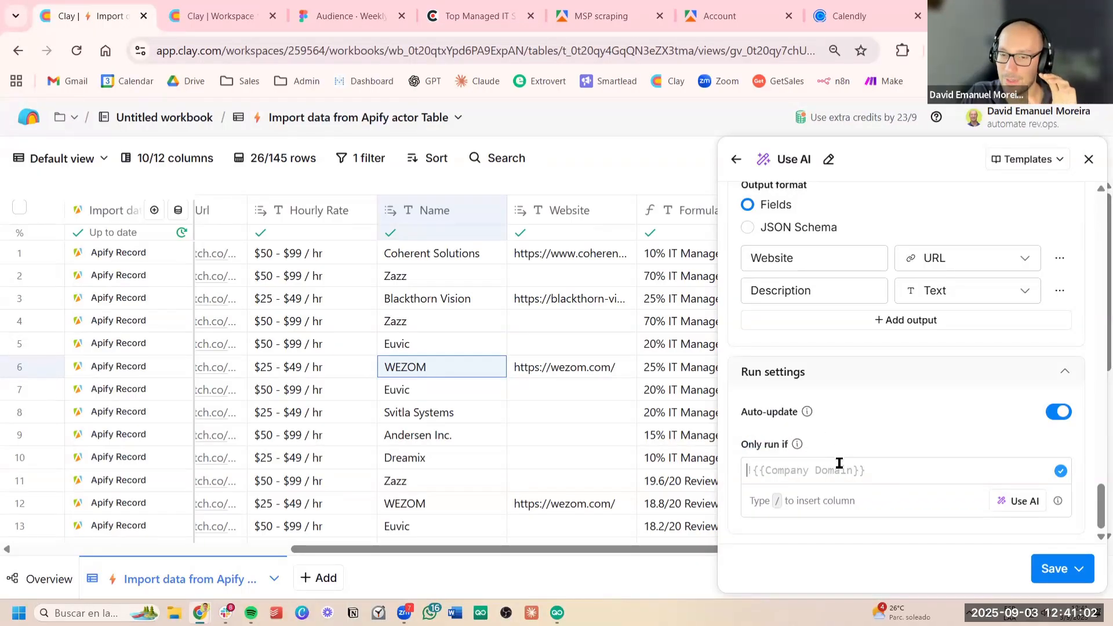
pyautogui.click(1023, 498)
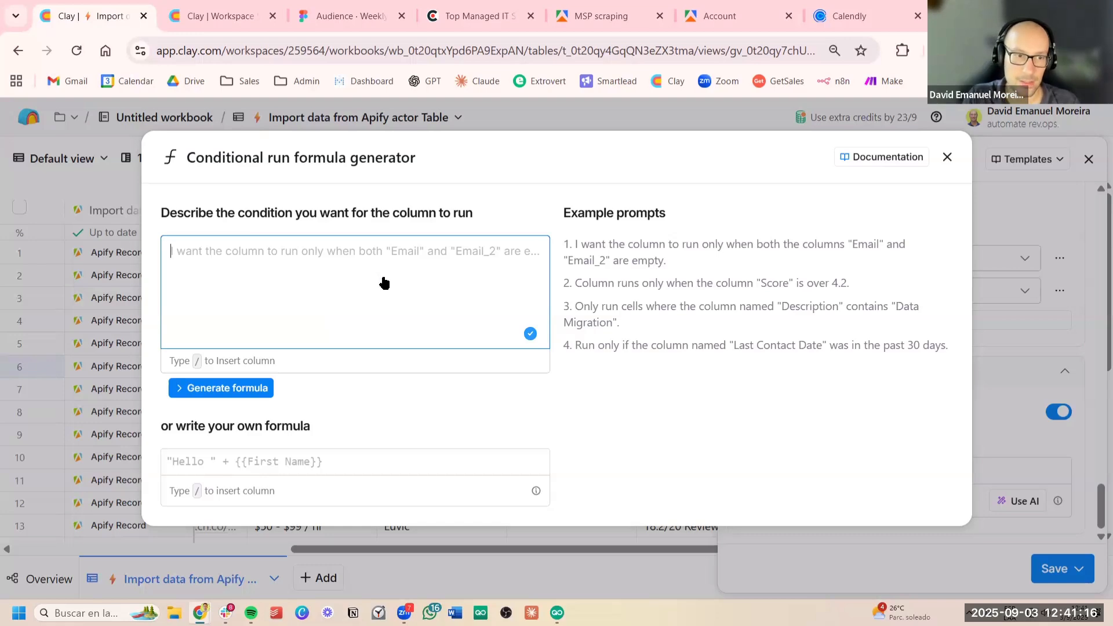
pyautogui.write('/')
pyautogui.scroll(-1, 325, 409)
pyautogui.moveTo(273, 457)
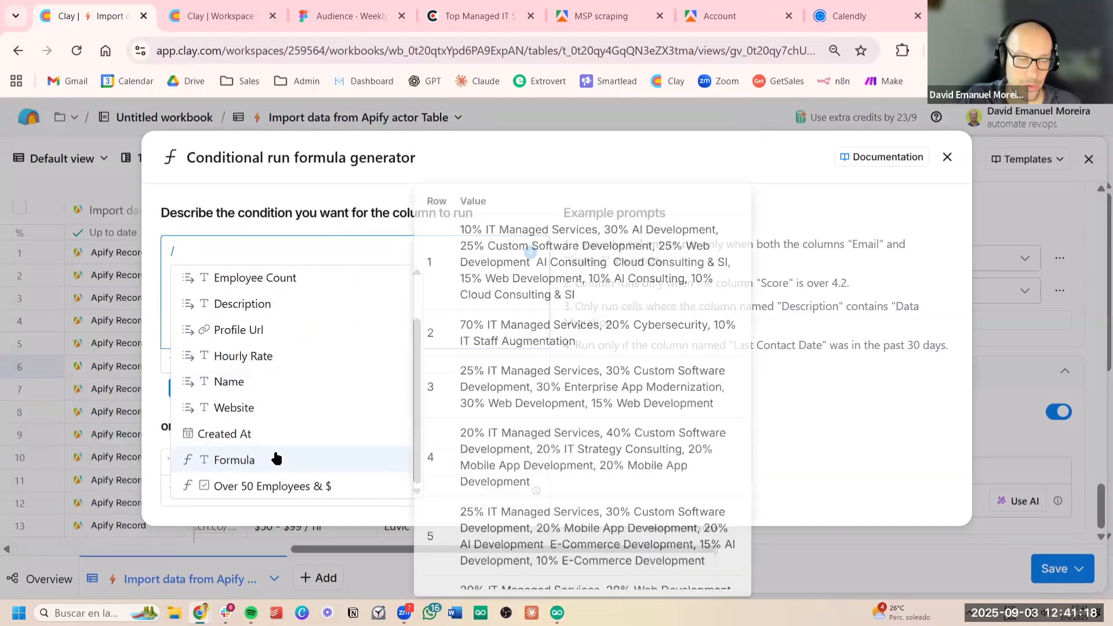
pyautogui.moveTo(288, 490)
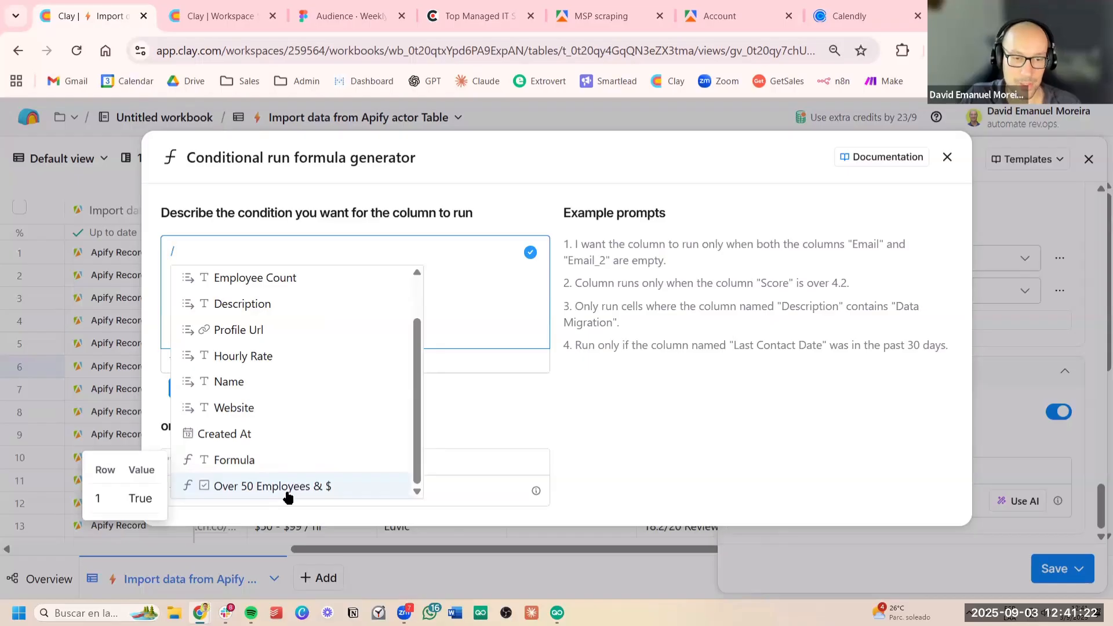
pyautogui.click(293, 489)
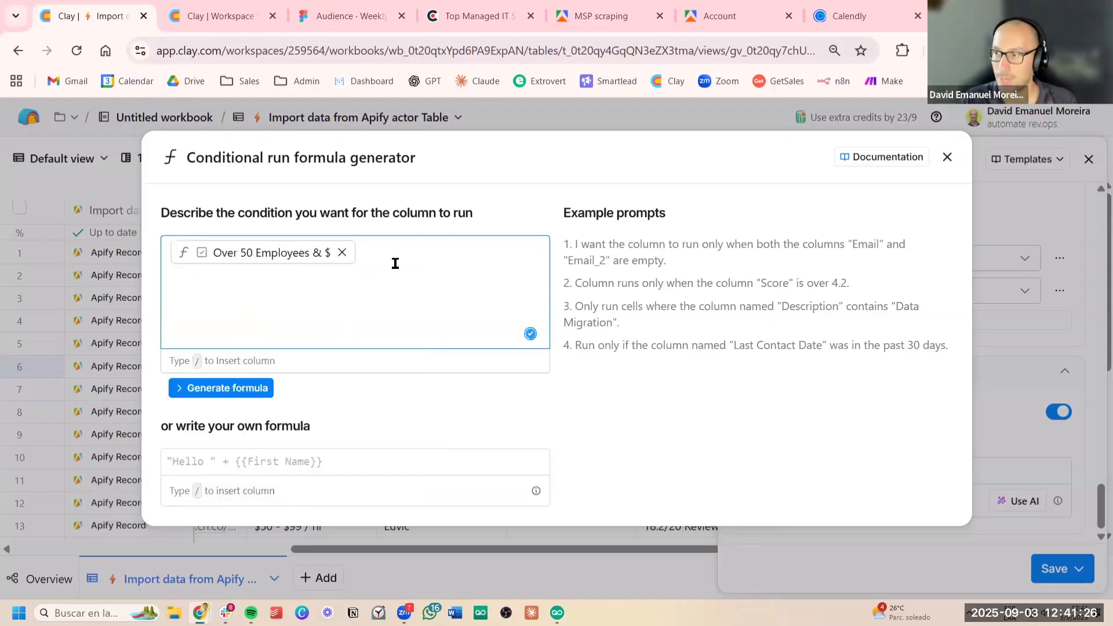
pyautogui.write('is true')
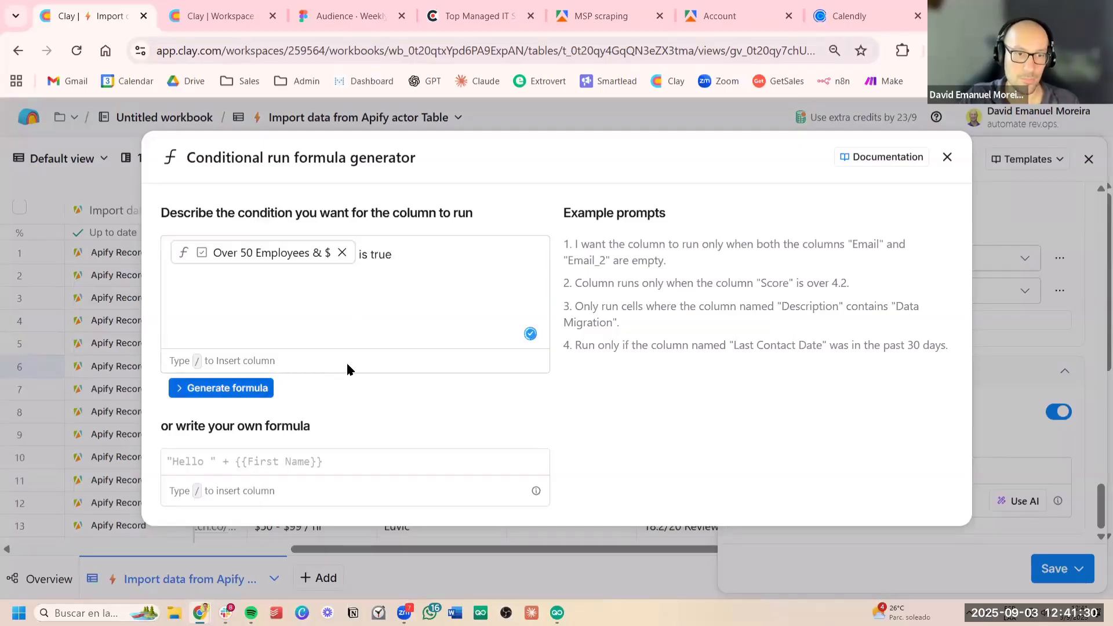
pyautogui.press('Return')
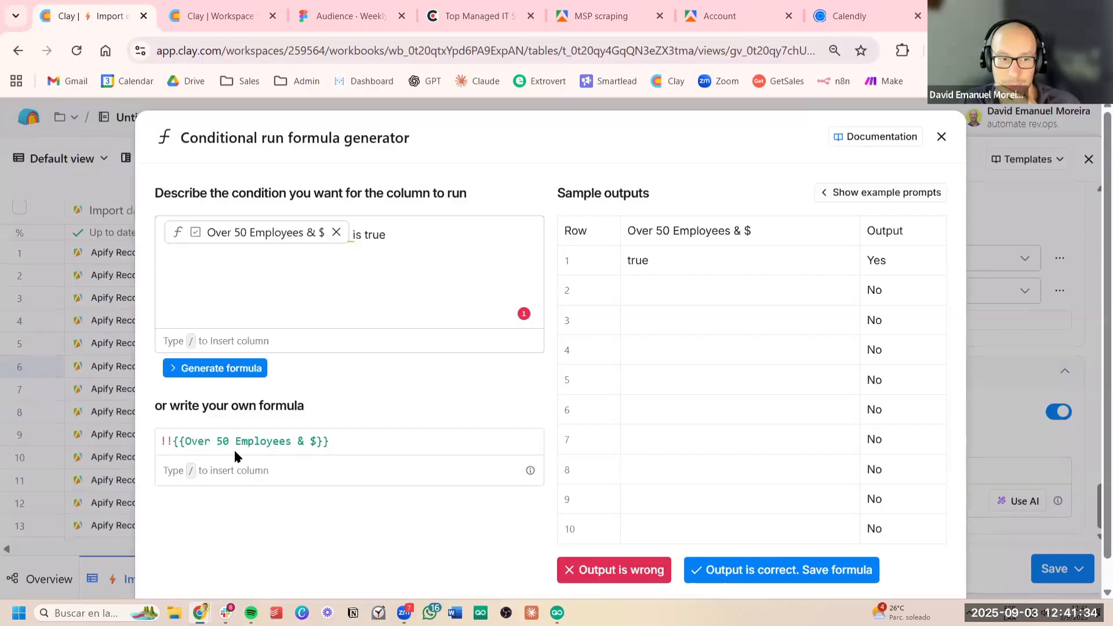
# Accept the generated formula as the run condition, and save and run the AI column
pyautogui.moveTo(210, 442); pyautogui.dragTo(364, 440)
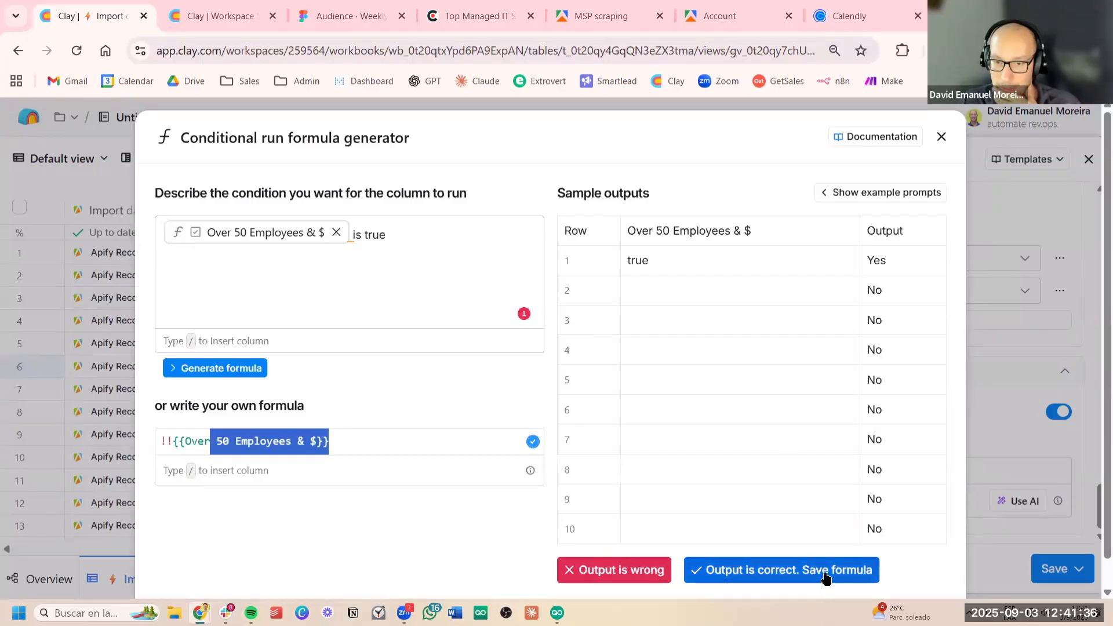
pyautogui.click(858, 571)
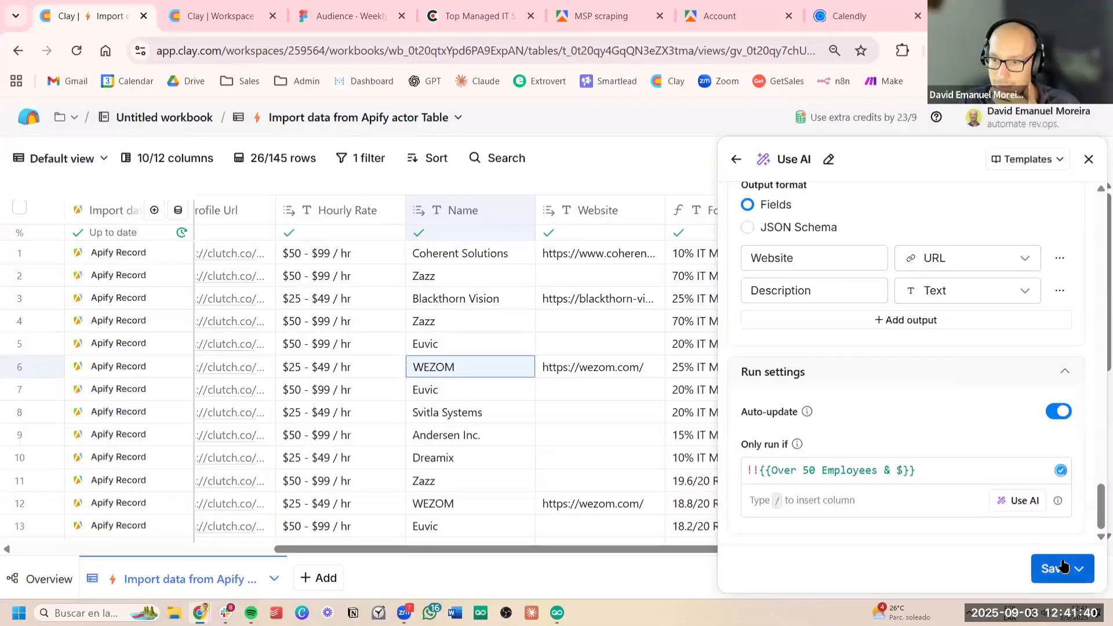
pyautogui.click(1063, 565)
pyautogui.click(1018, 500)
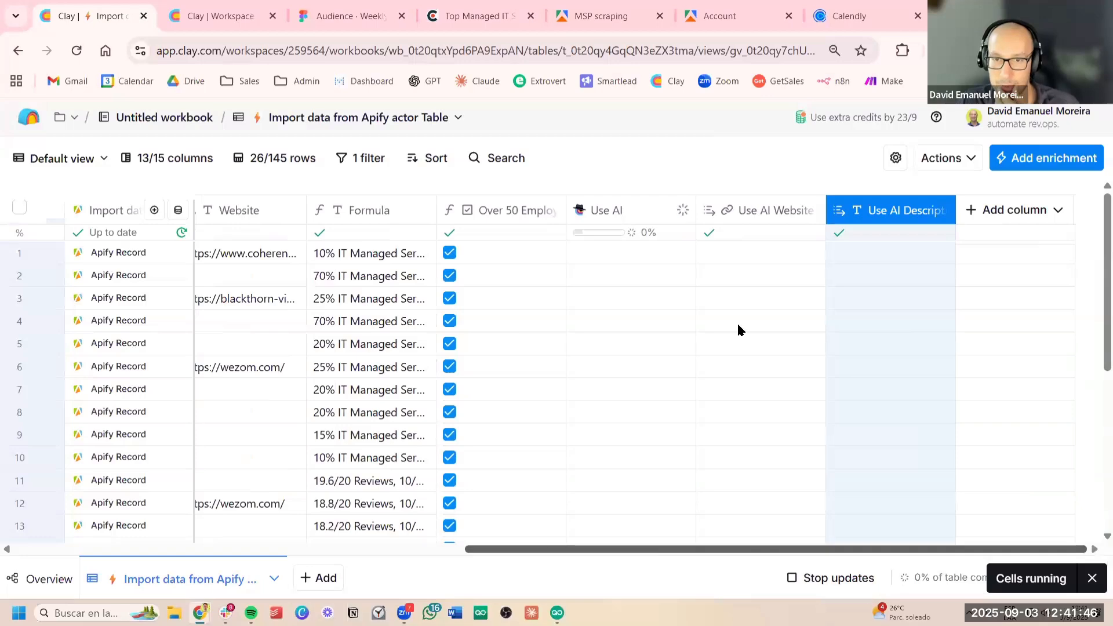
# Examine the website and description results across the table rows as the AI column runs
pyautogui.scroll(-5, 737, 359)
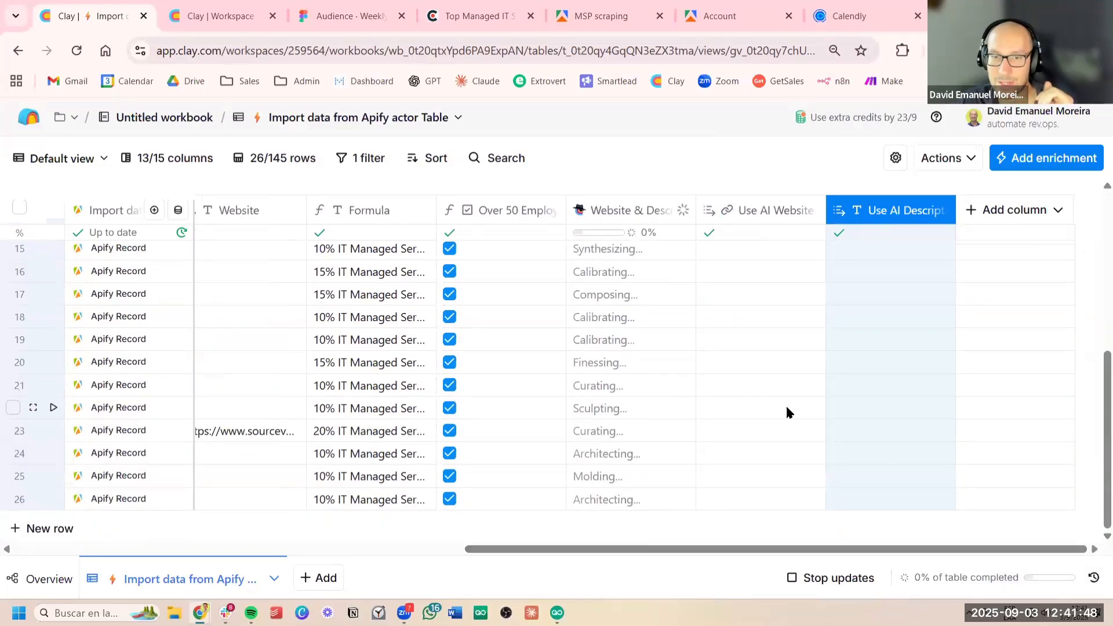
pyautogui.scroll(5, 787, 408)
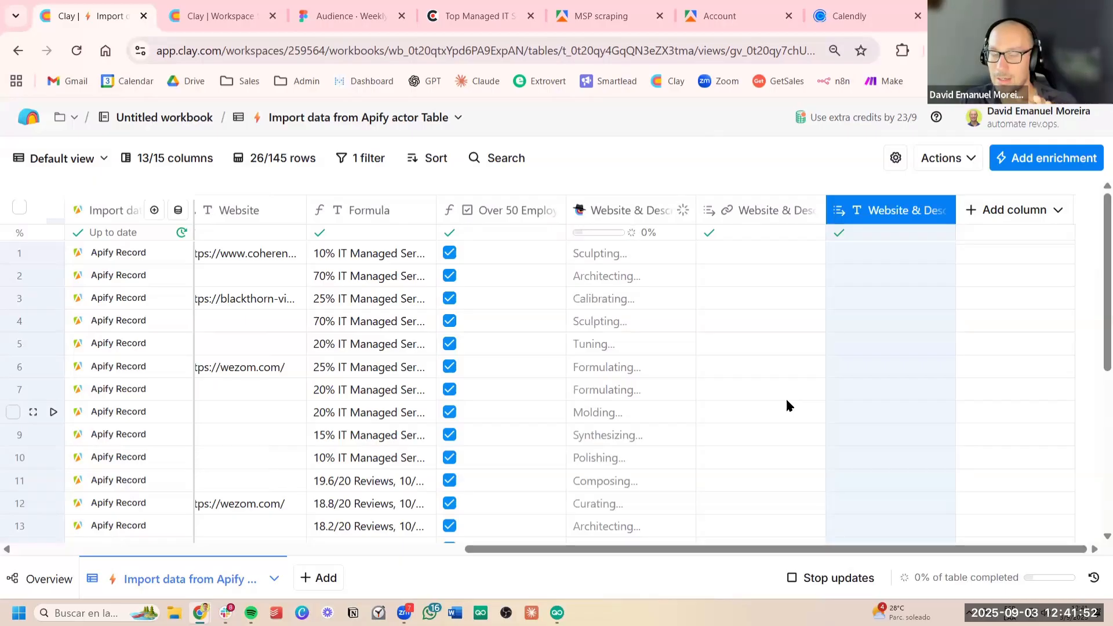
pyautogui.click(875, 299)
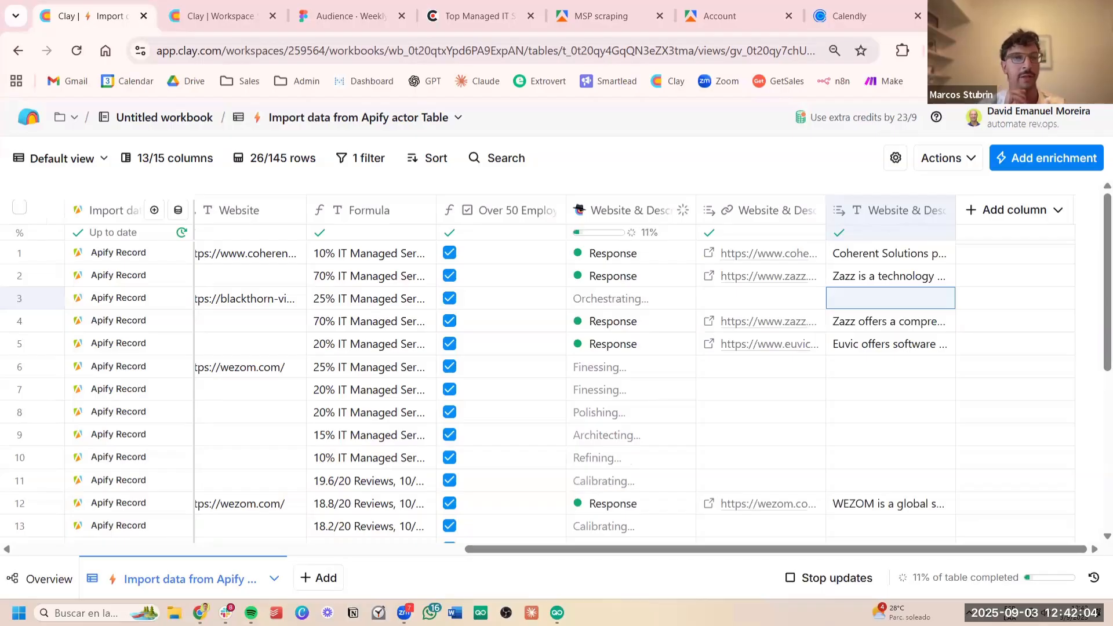
pyautogui.click(878, 366)
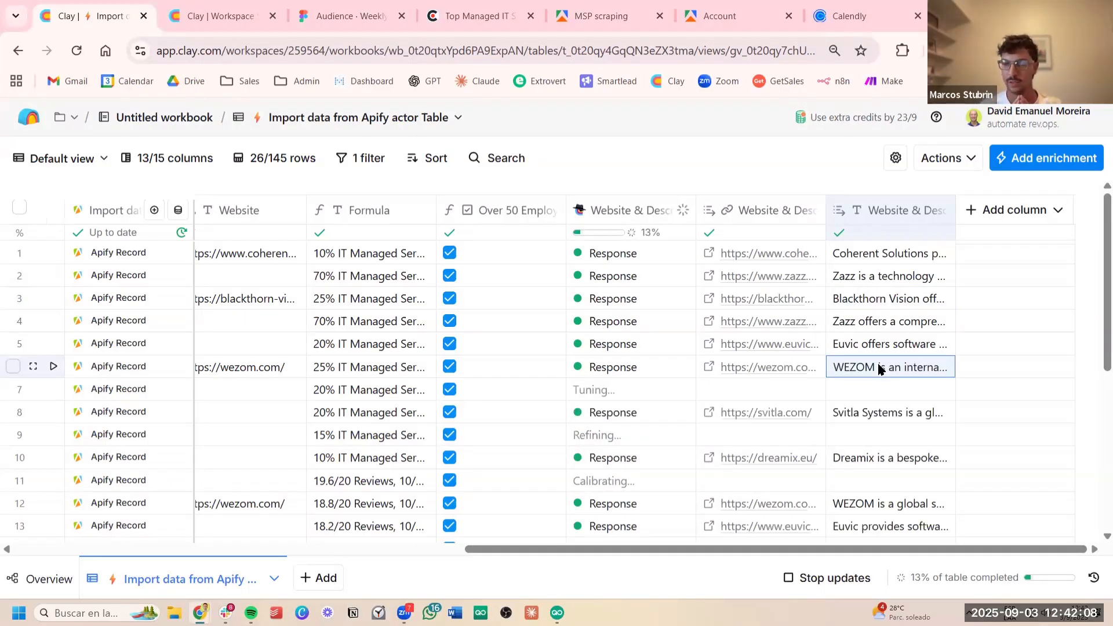
pyautogui.scroll(-5, 878, 363)
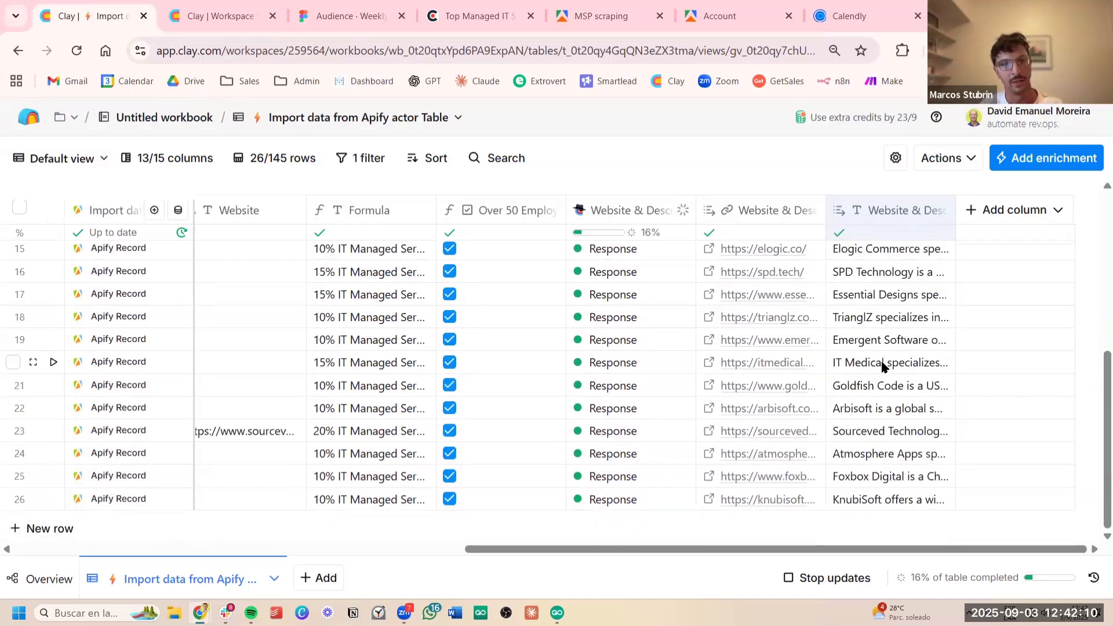
pyautogui.scroll(5, 882, 366)
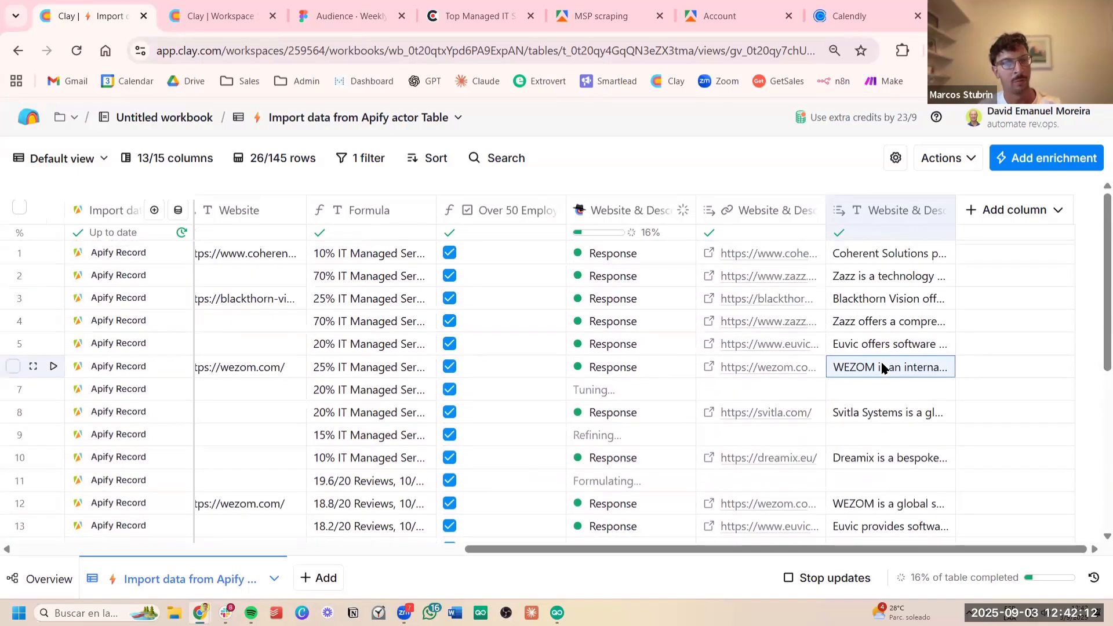
# Review the completed website and service description results for the companies from the first row to the last
pyautogui.click(894, 322)
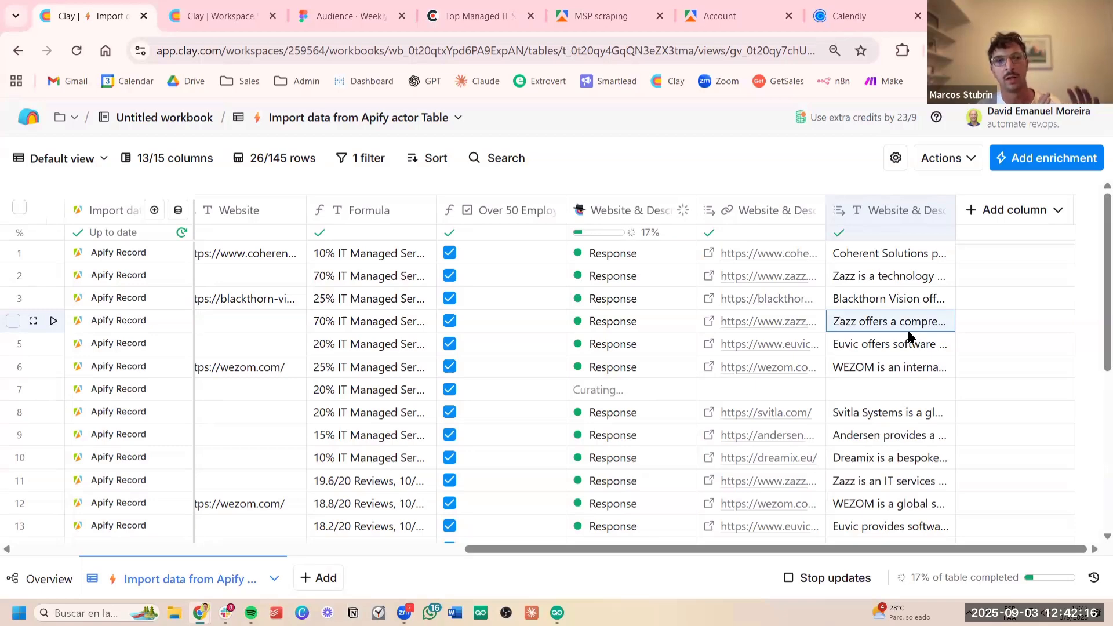
pyautogui.scroll(-5, 910, 341)
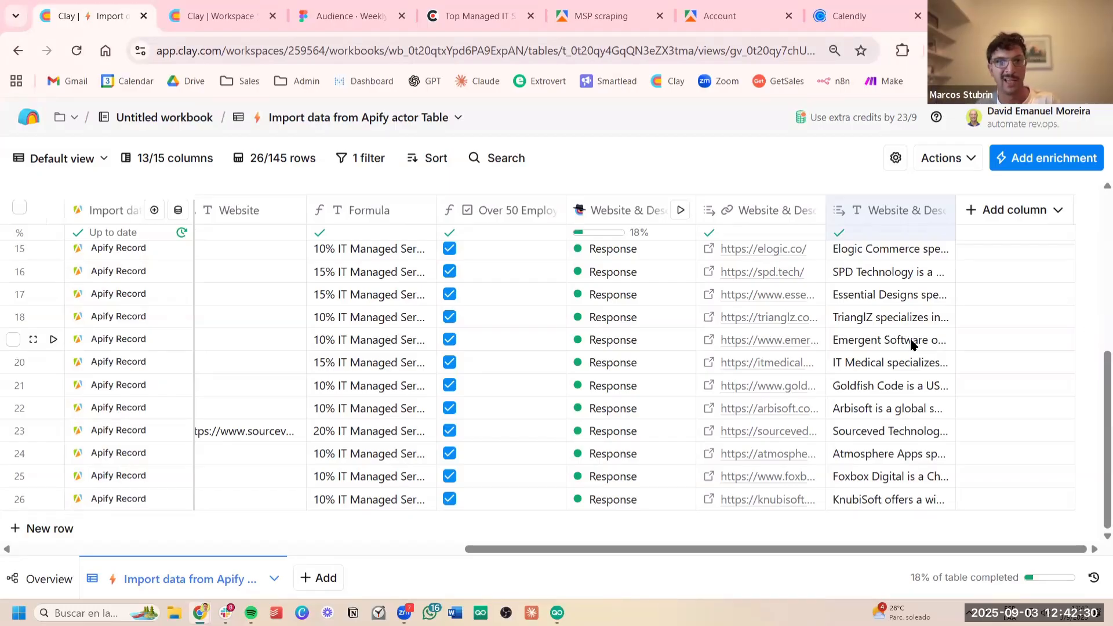
pyautogui.scroll(5, 911, 344)
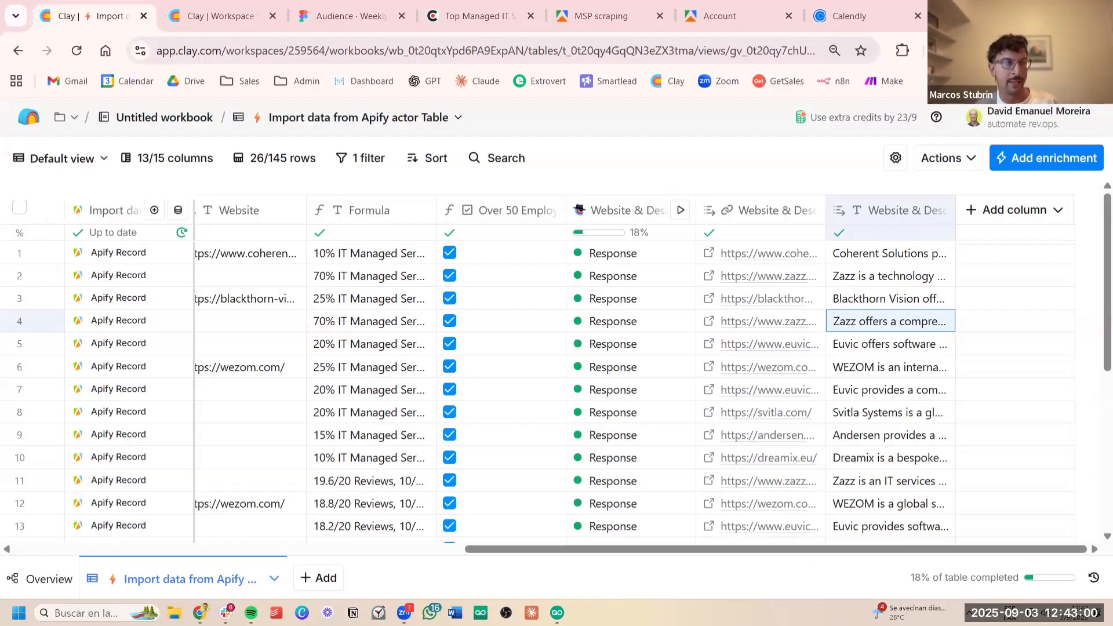
pyautogui.click(886, 418)
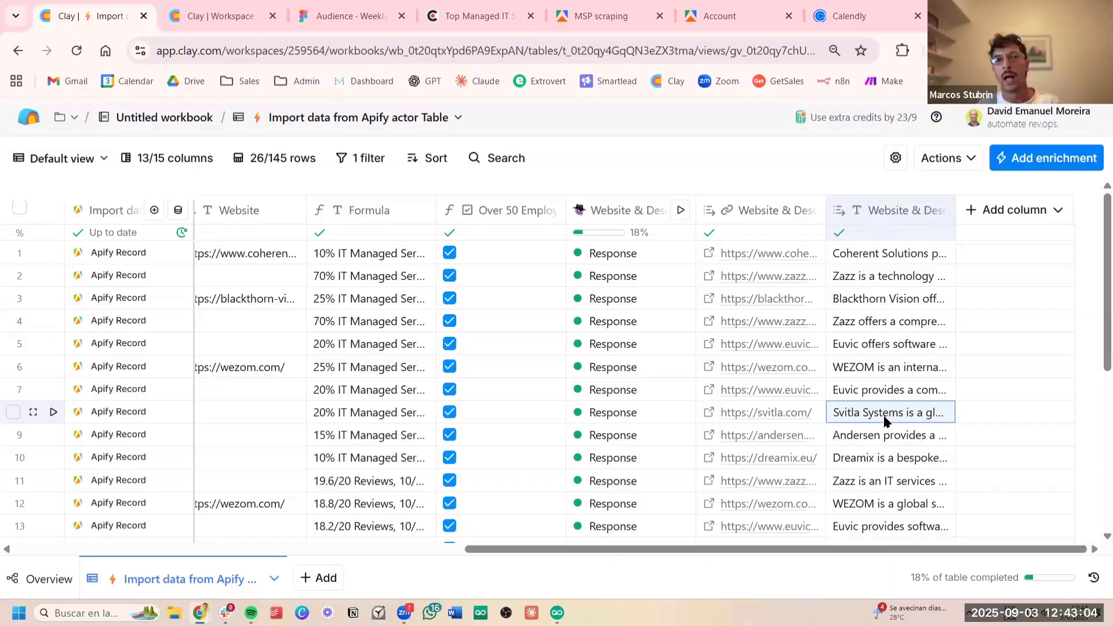
pyautogui.scroll(-3, 886, 421)
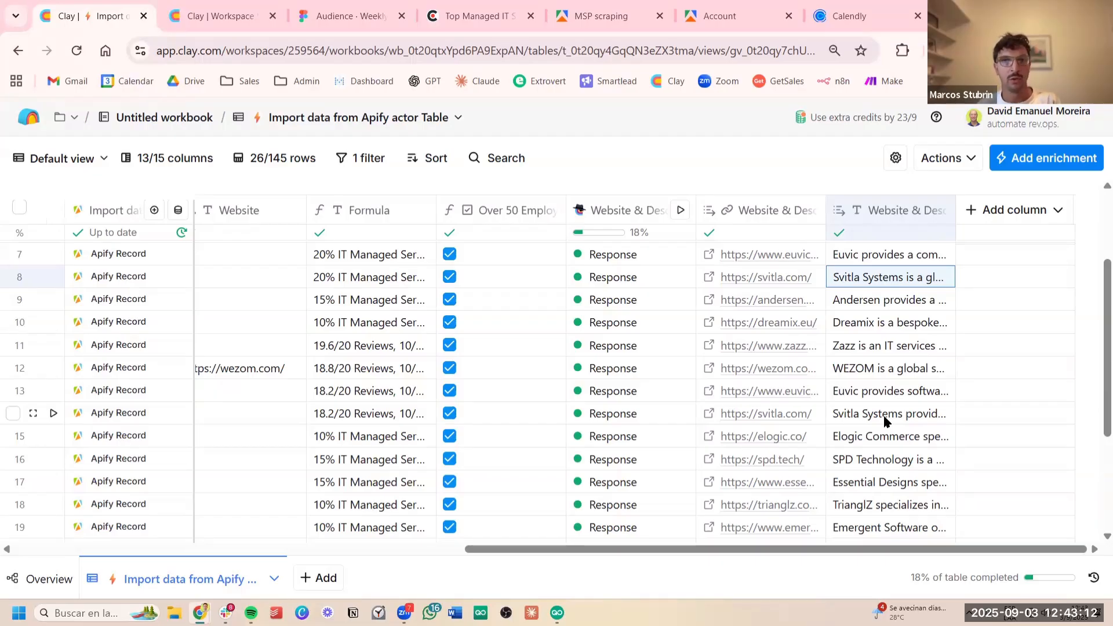
pyautogui.scroll(-4, 885, 420)
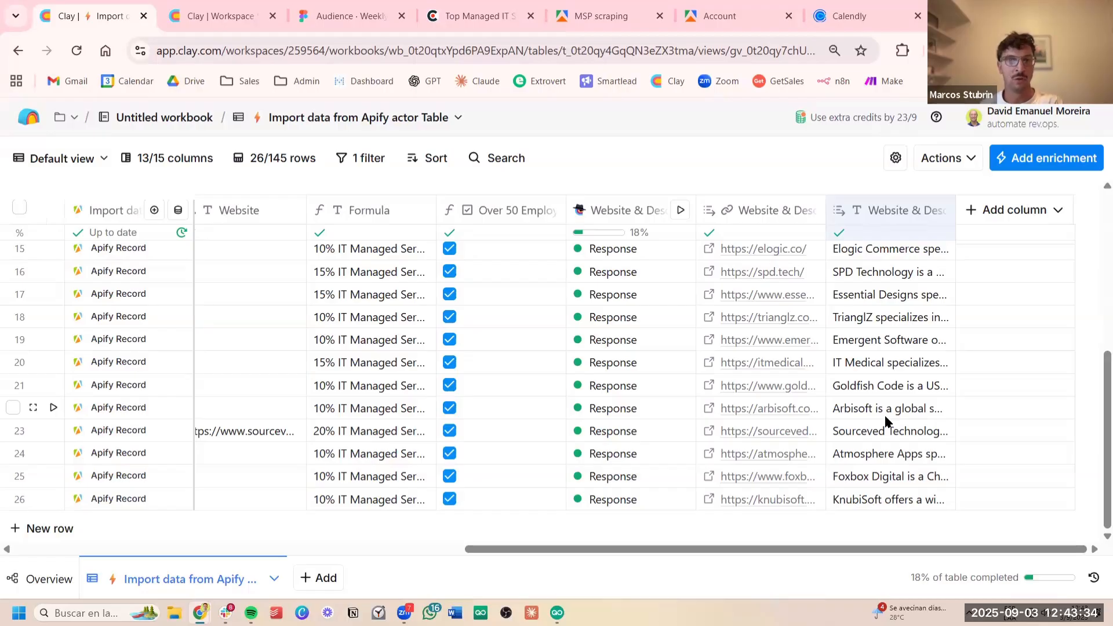
pyautogui.click(885, 415)
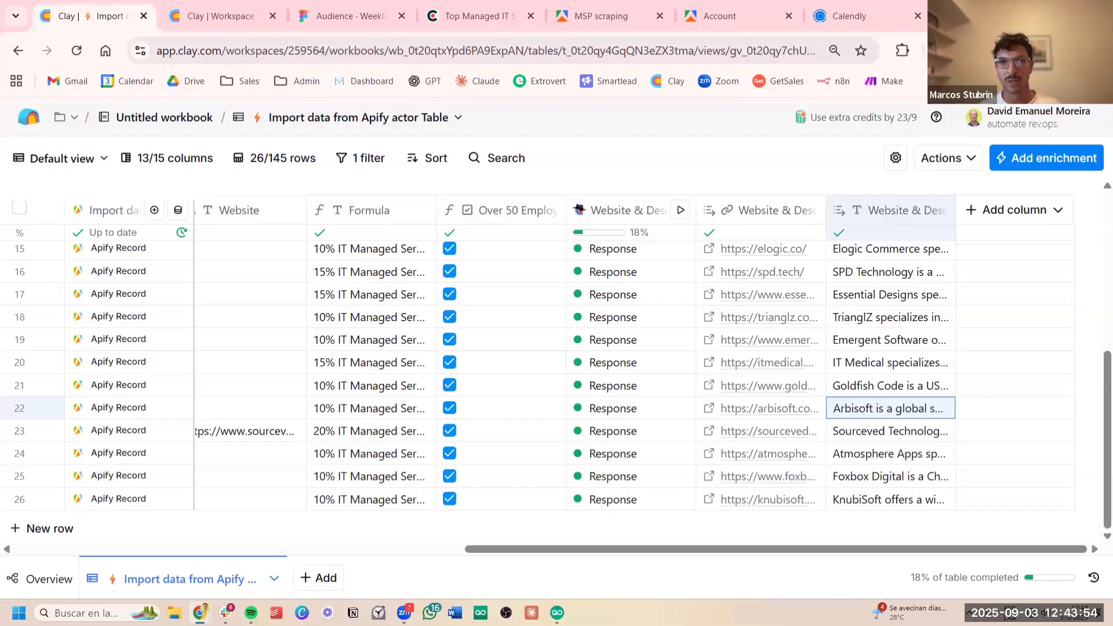
pyautogui.click(922, 326)
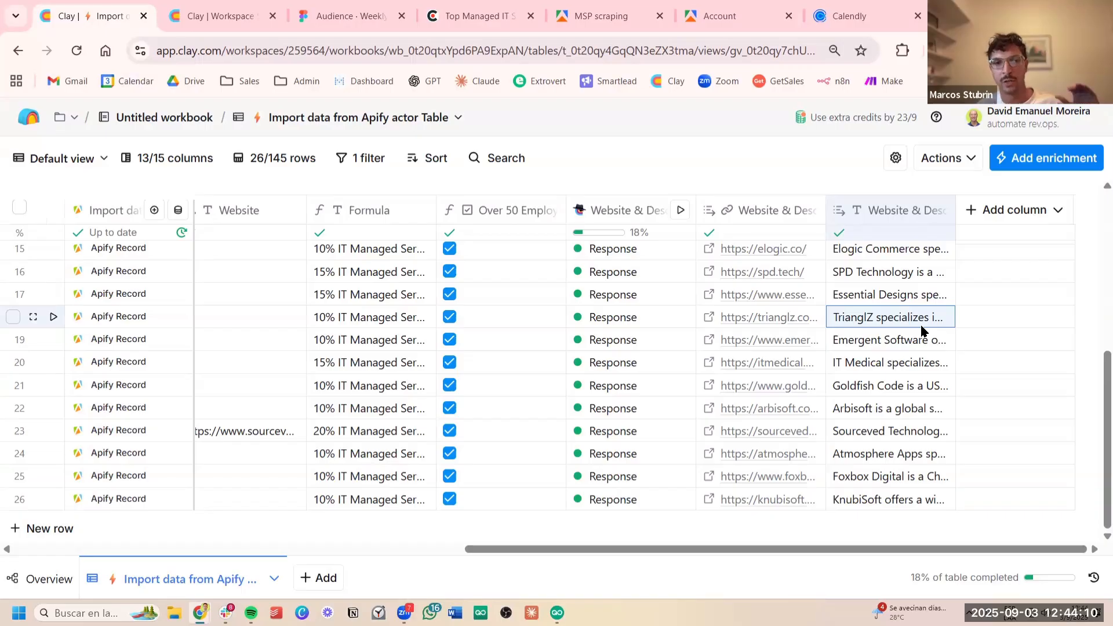
pyautogui.scroll(5, 912, 336)
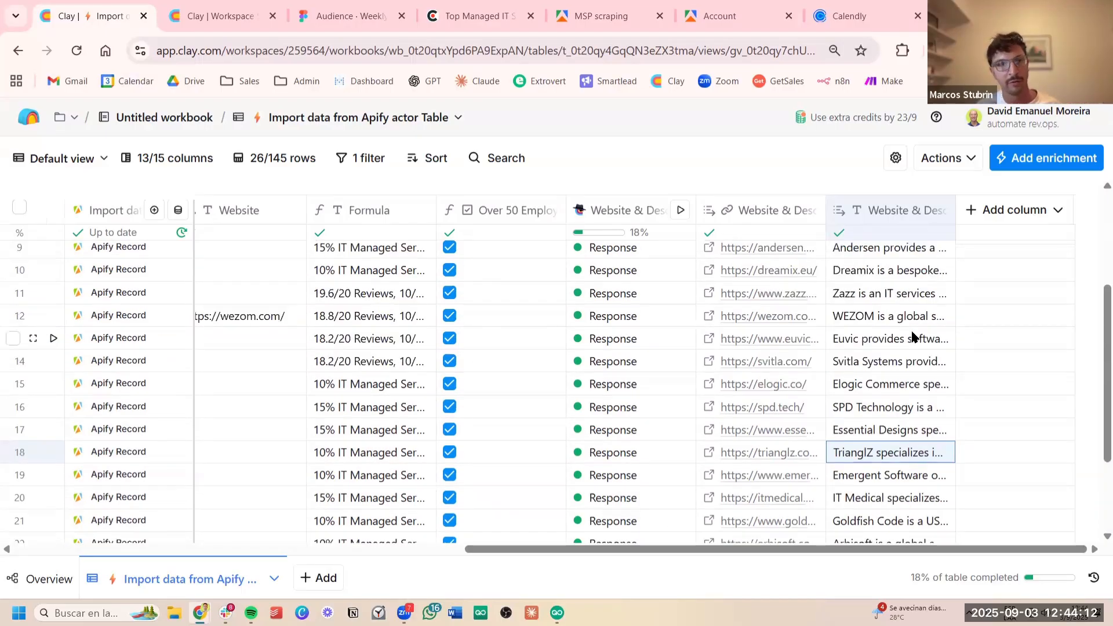
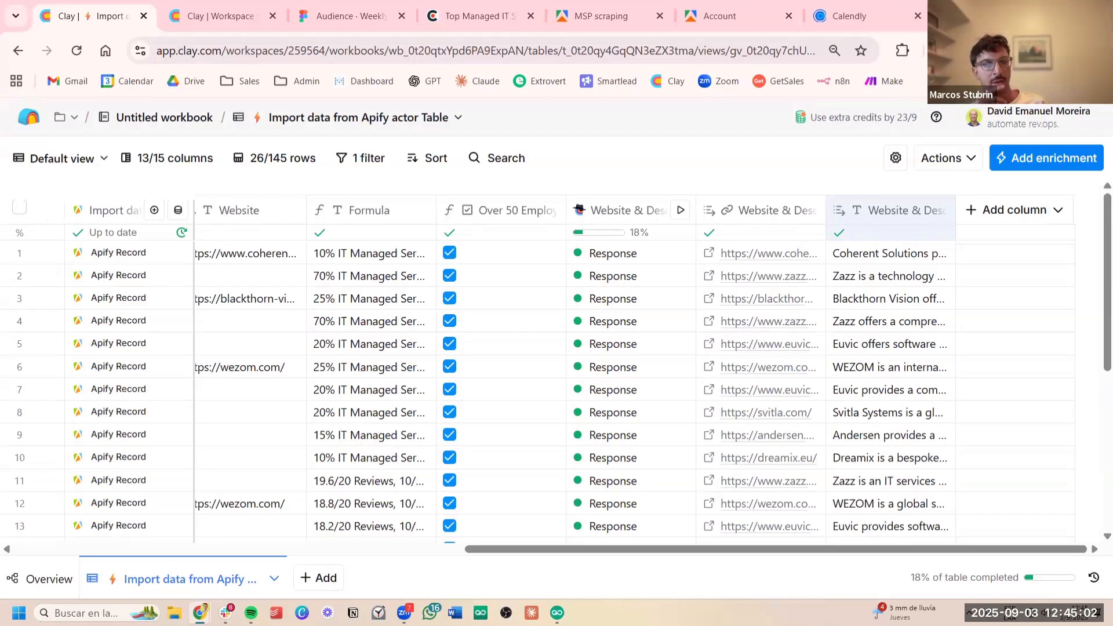
pyautogui.click(919, 415)
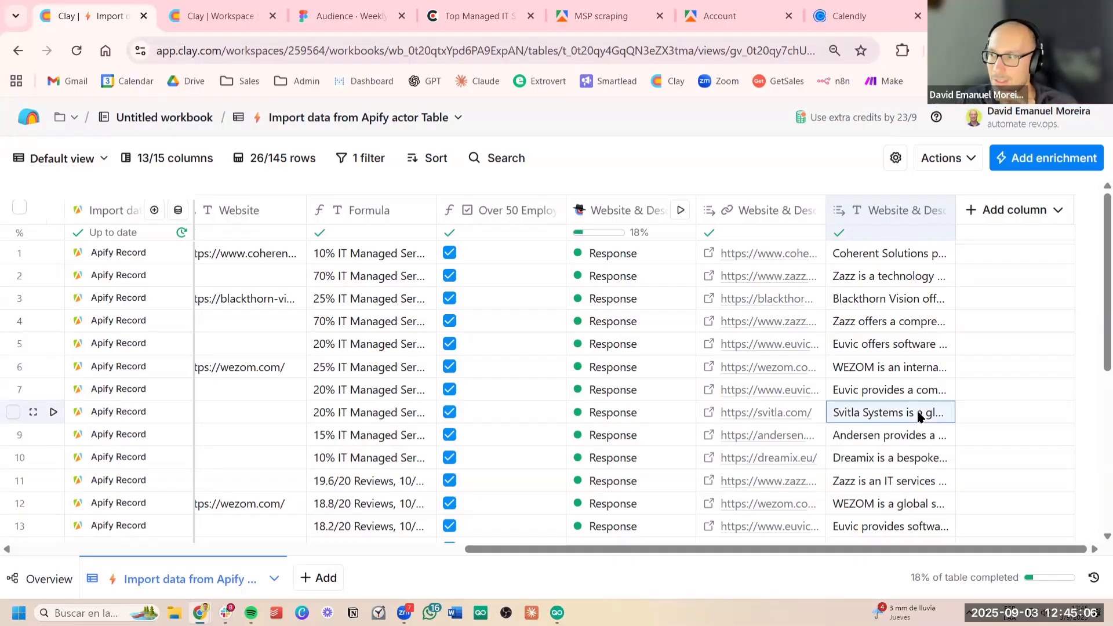
pyautogui.click(915, 367)
pyautogui.click(917, 346)
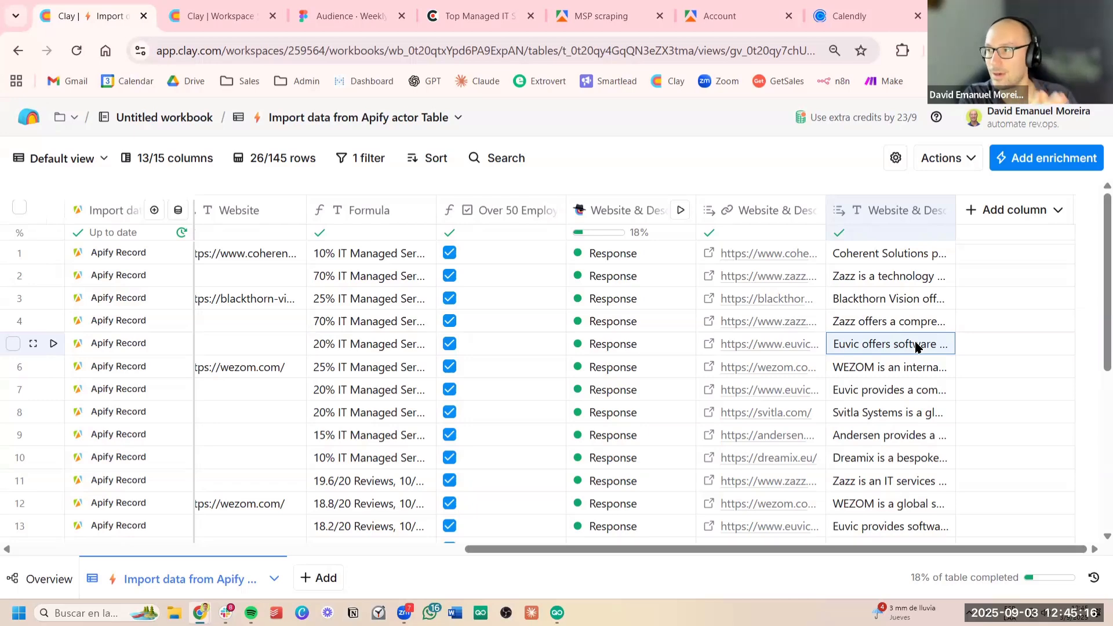
pyautogui.click(916, 299)
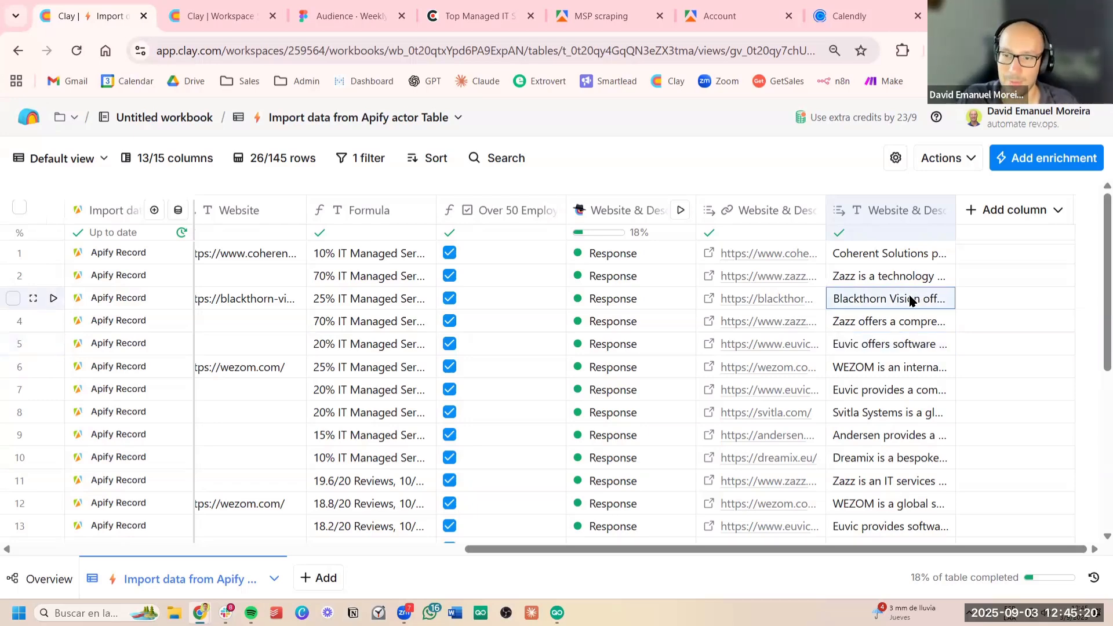
pyautogui.click(915, 396)
pyautogui.scroll(-5, 908, 388)
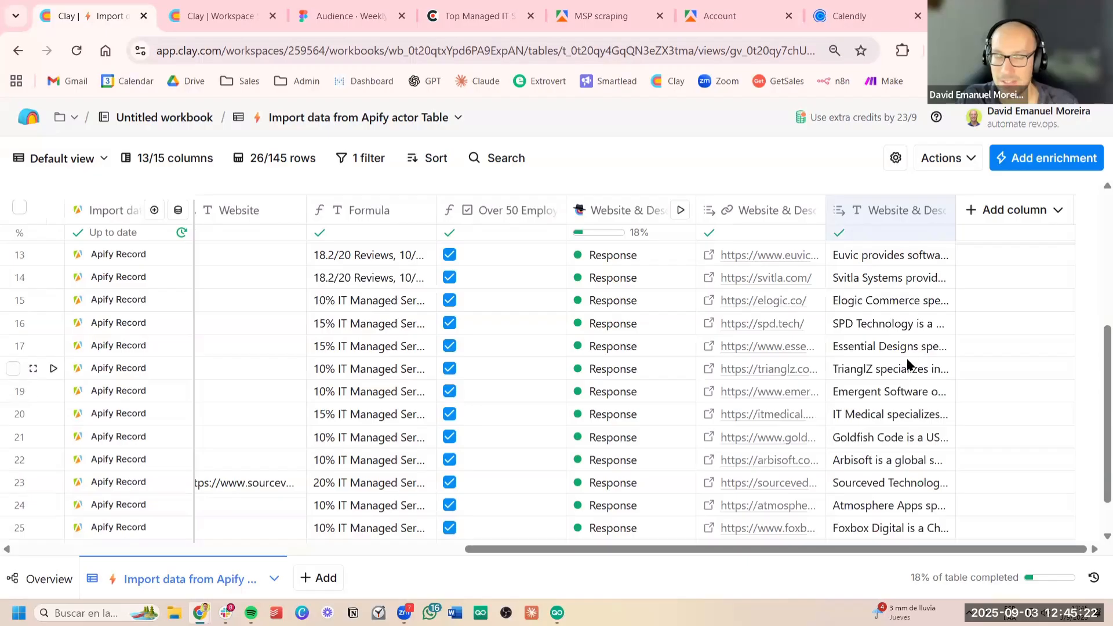
pyautogui.scroll(1, 901, 313)
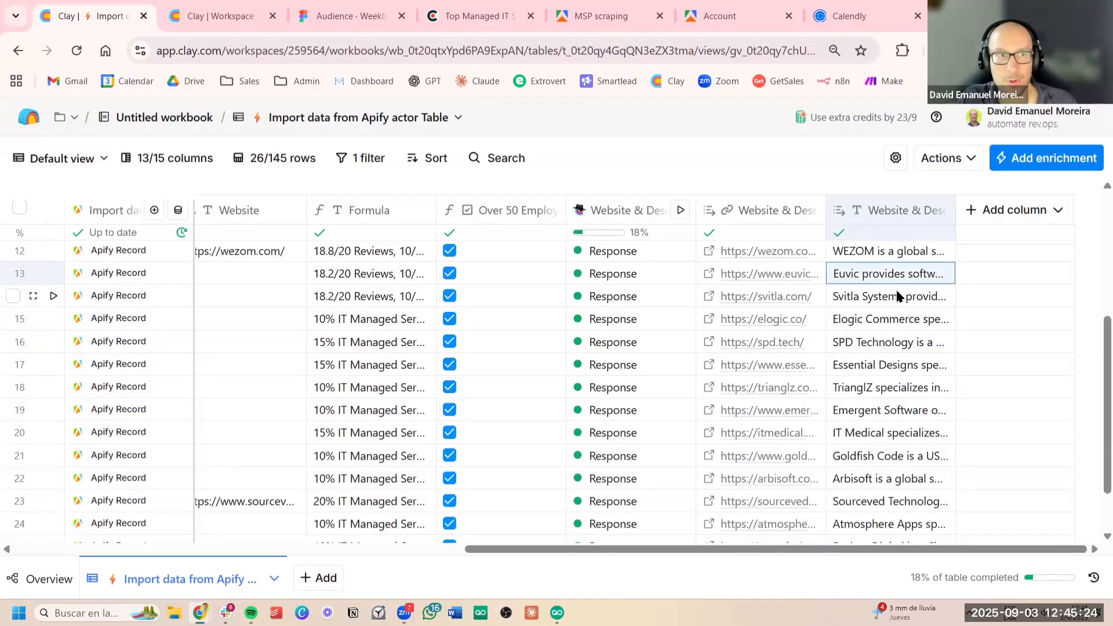
# Switch to the Figma workshop deck, advance to the slide on qualifying companies, and return to the Clay table
pyautogui.click(332, 17)
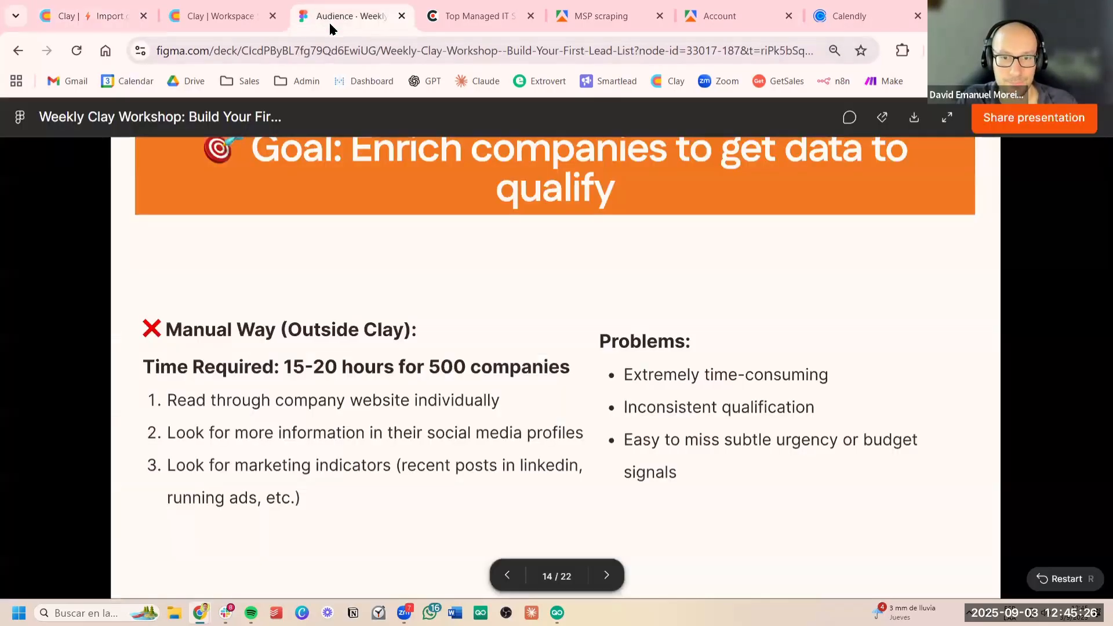
pyautogui.press('Right')
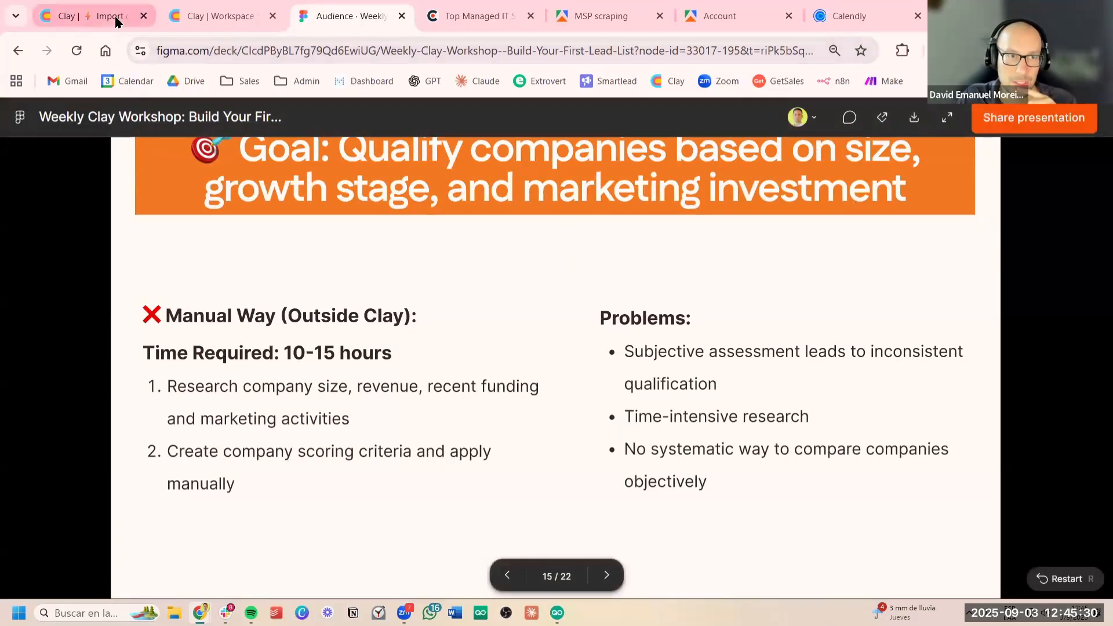
pyautogui.click(116, 17)
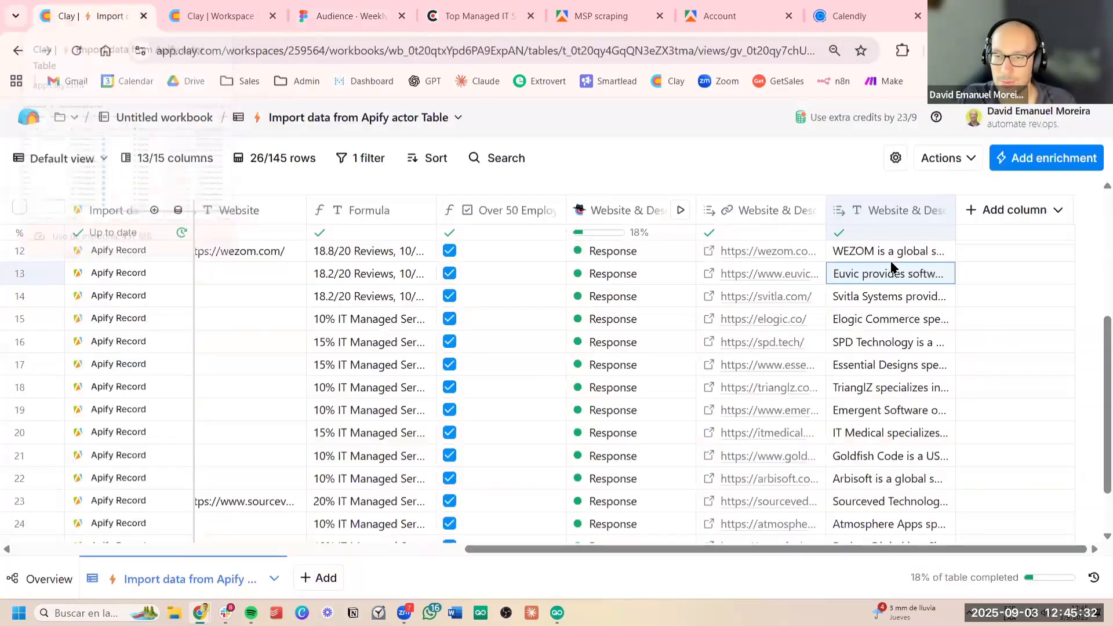
# Add a Use AI column and begin its prompt with "Read" followed by references to Description and Website & Description Description, joined by "and"
pyautogui.scroll(3, 920, 288)
pyautogui.click(922, 278)
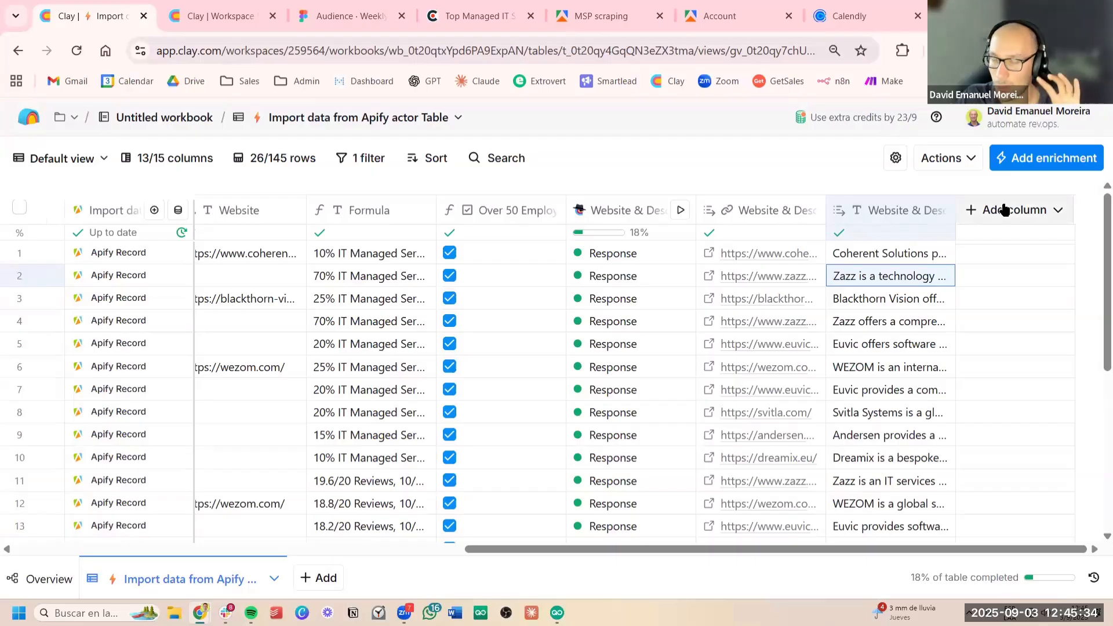
pyautogui.click(1007, 216)
pyautogui.click(1018, 281)
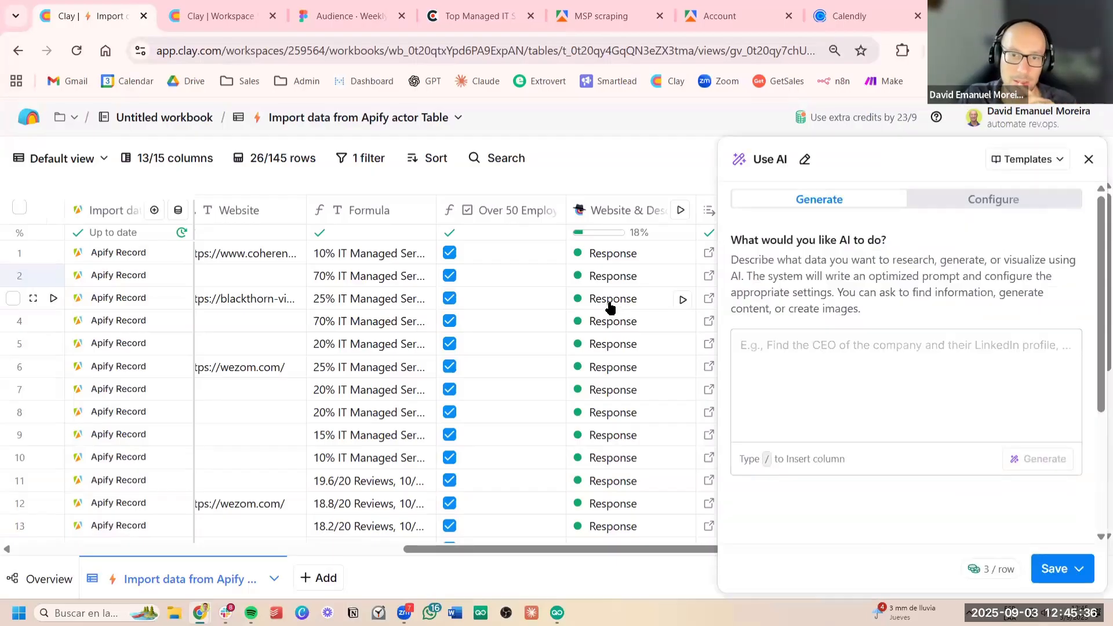
pyautogui.click(980, 370)
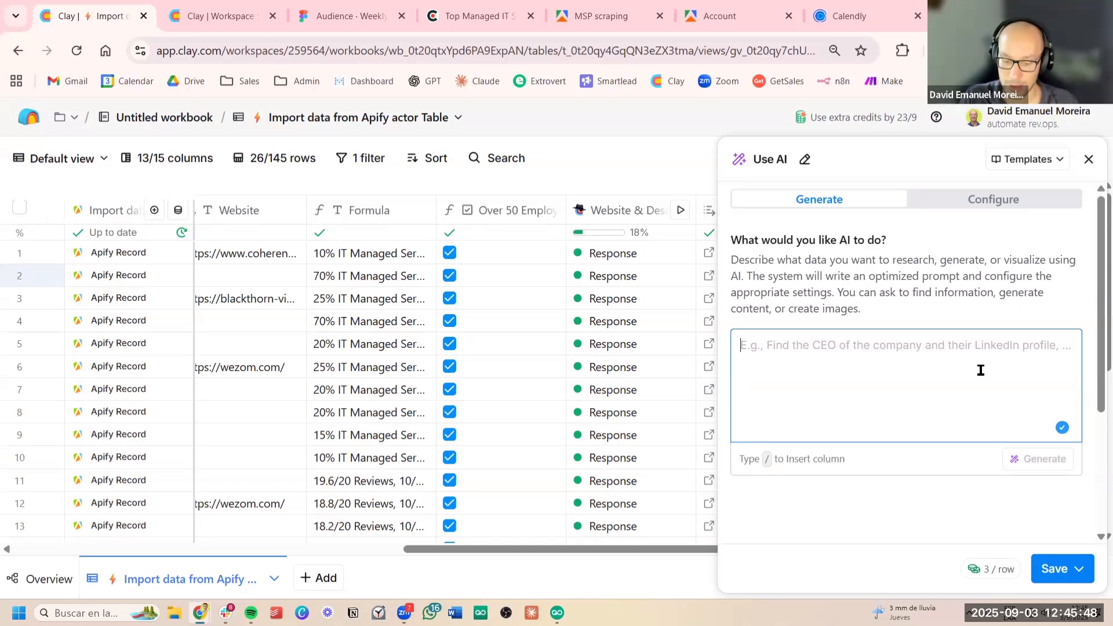
pyautogui.write('Read')
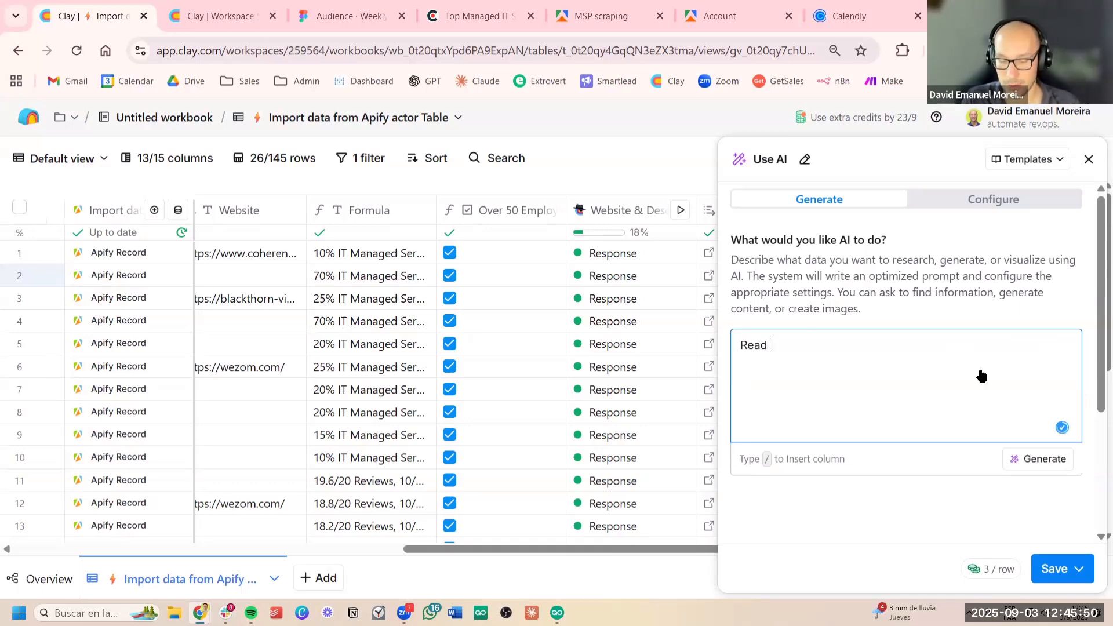
pyautogui.write(' /')
pyautogui.click(868, 455)
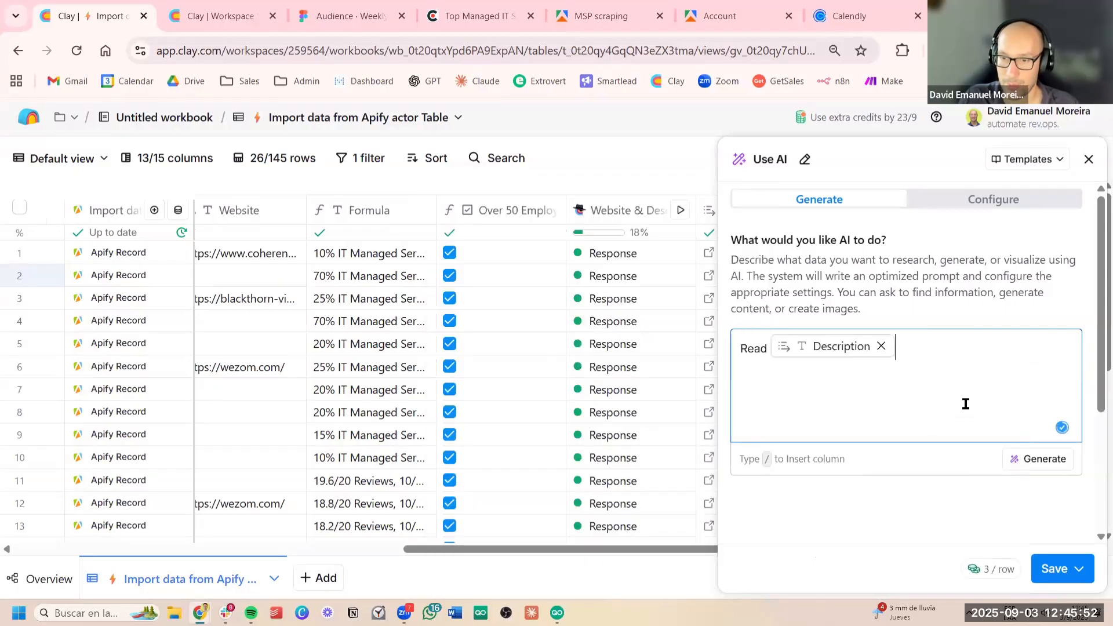
pyautogui.write('and /')
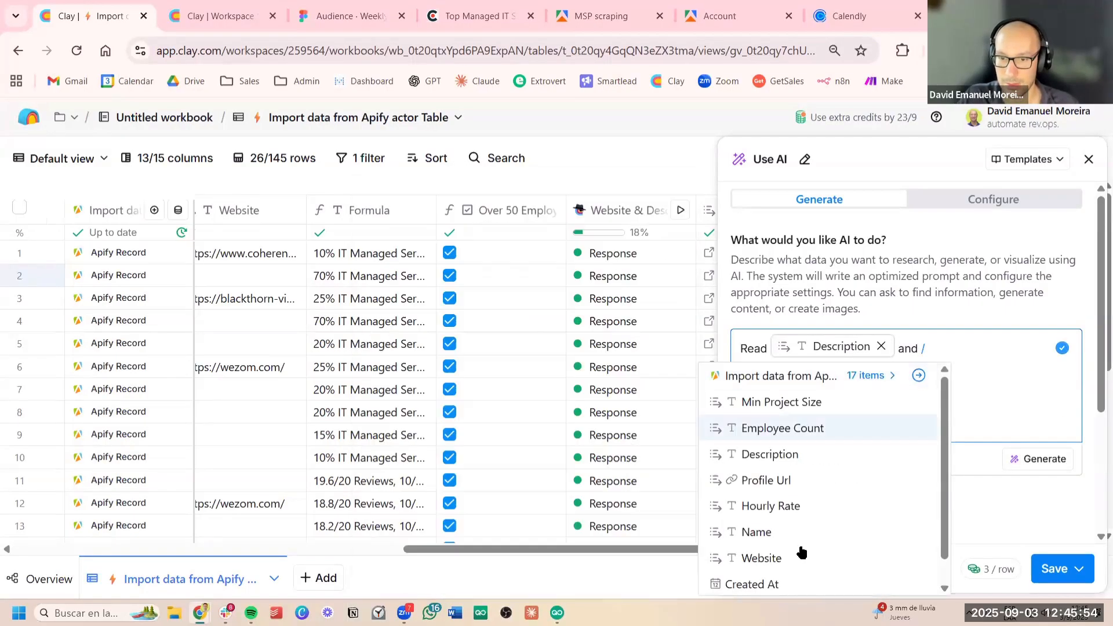
pyautogui.scroll(-3, 820, 575)
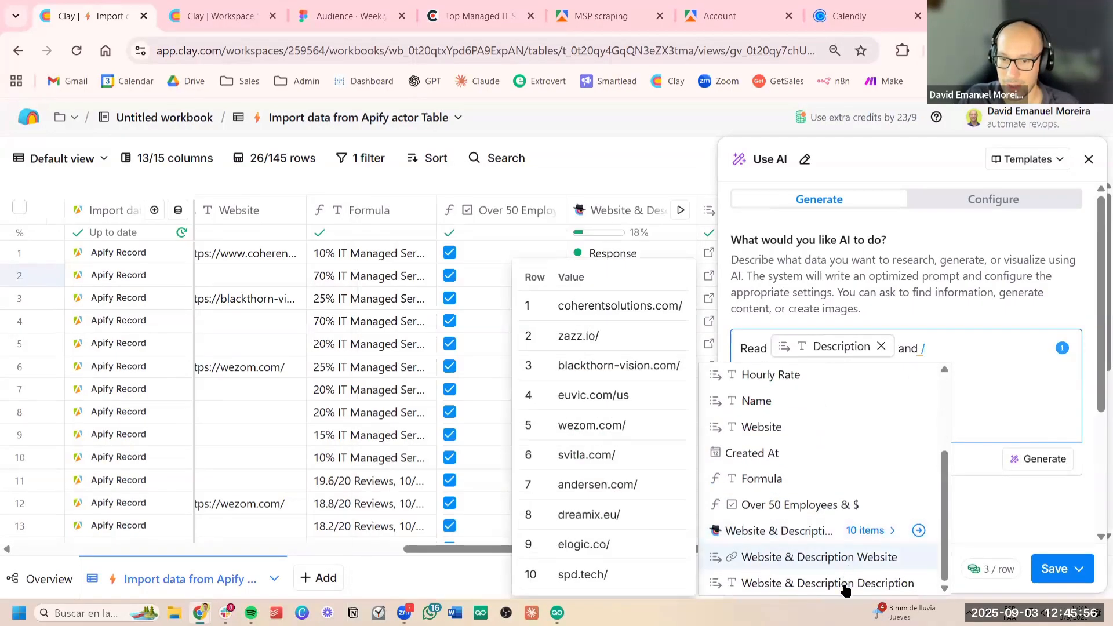
pyautogui.click(846, 582)
# Complete the prompt with "and determine if the company offers any cybersecurity services" and generate the AI configuration from it
pyautogui.write('an')
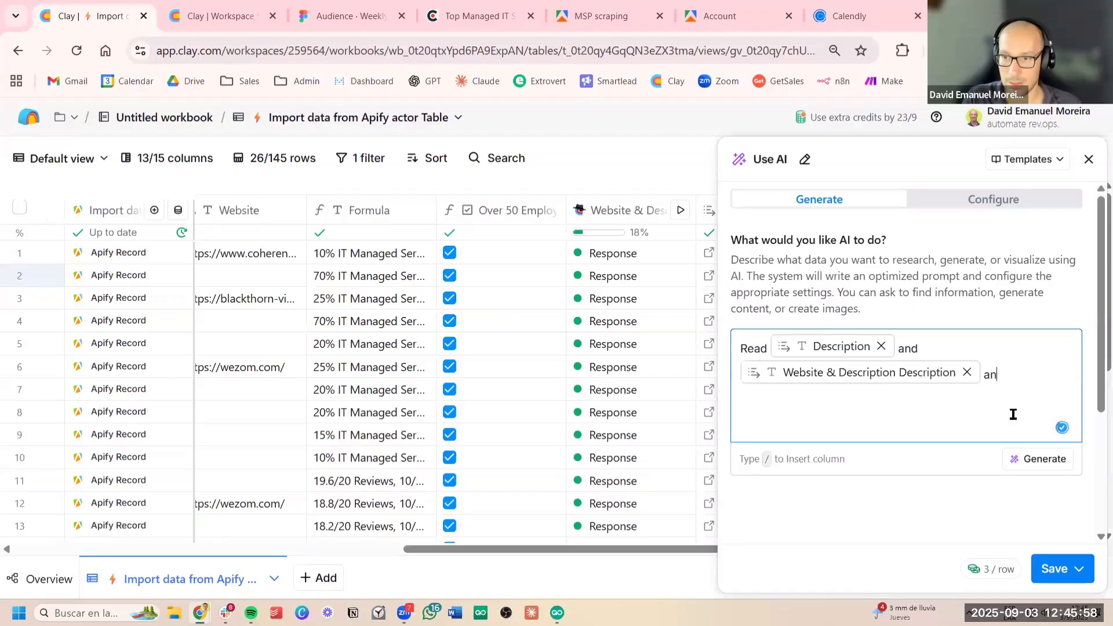
pyautogui.write('d determine ')
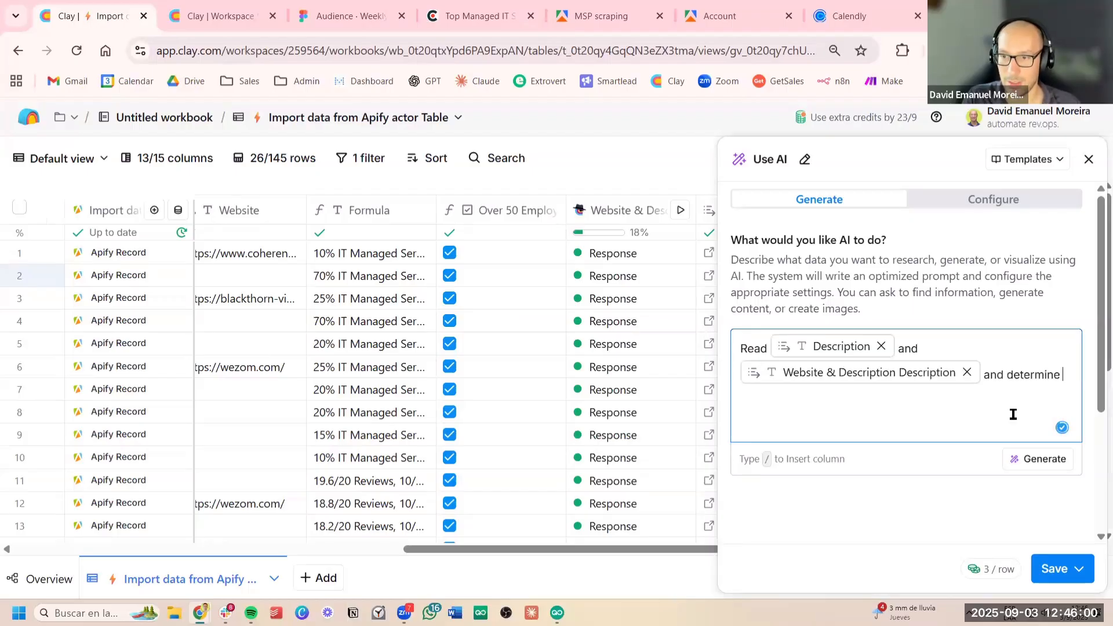
pyautogui.write('if the company offer')
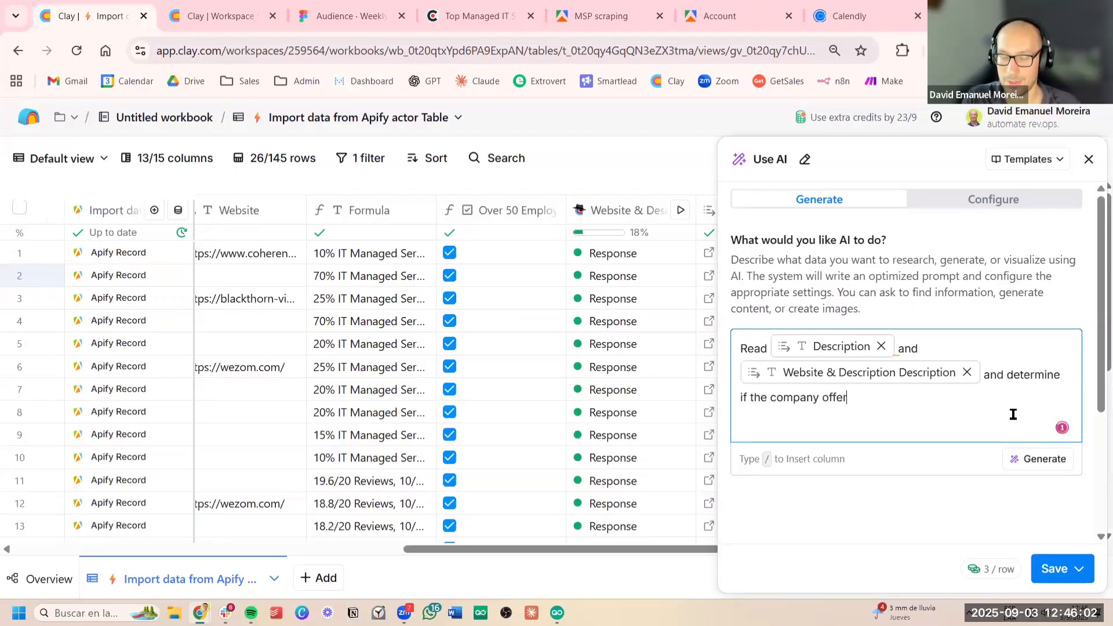
pyautogui.write('s any cyv')
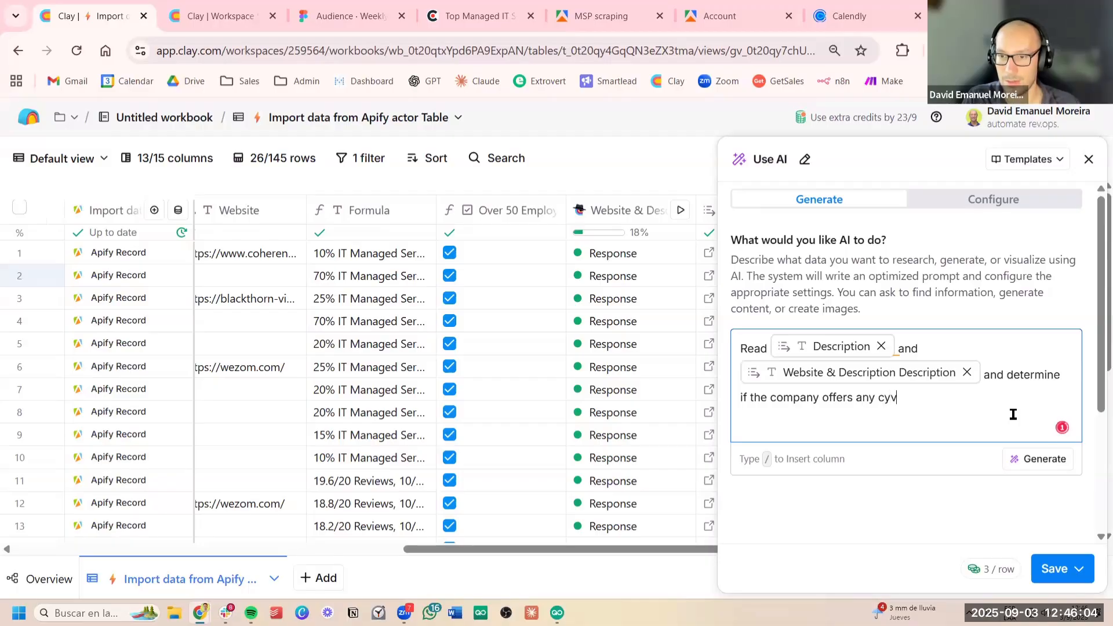
pyautogui.press('BackSpace')
pyautogui.write('bersecur')
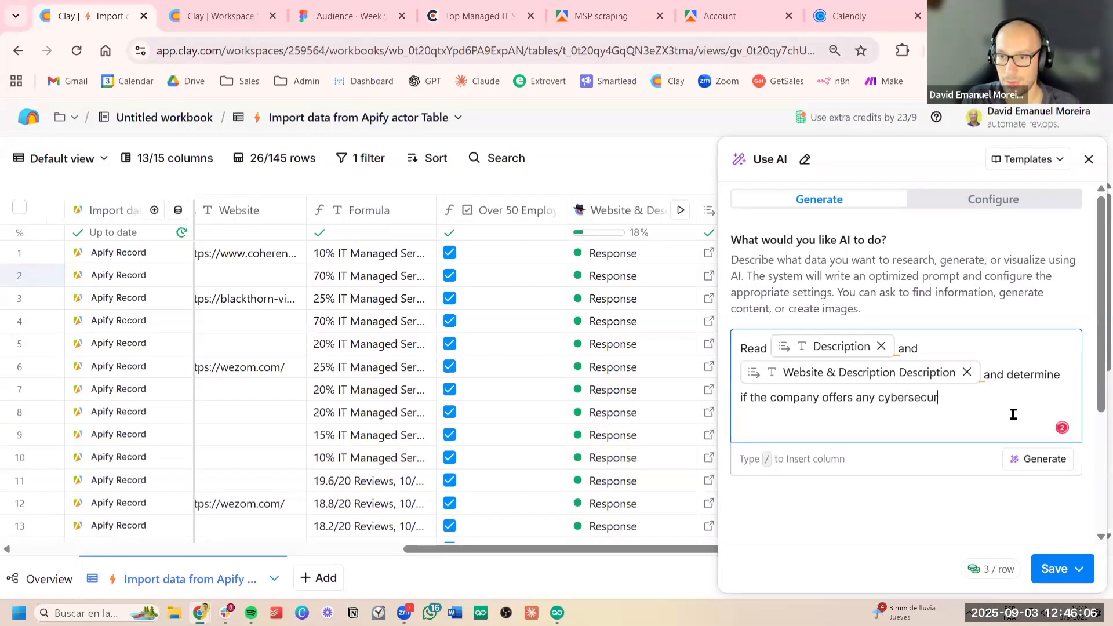
pyautogui.write('ity services')
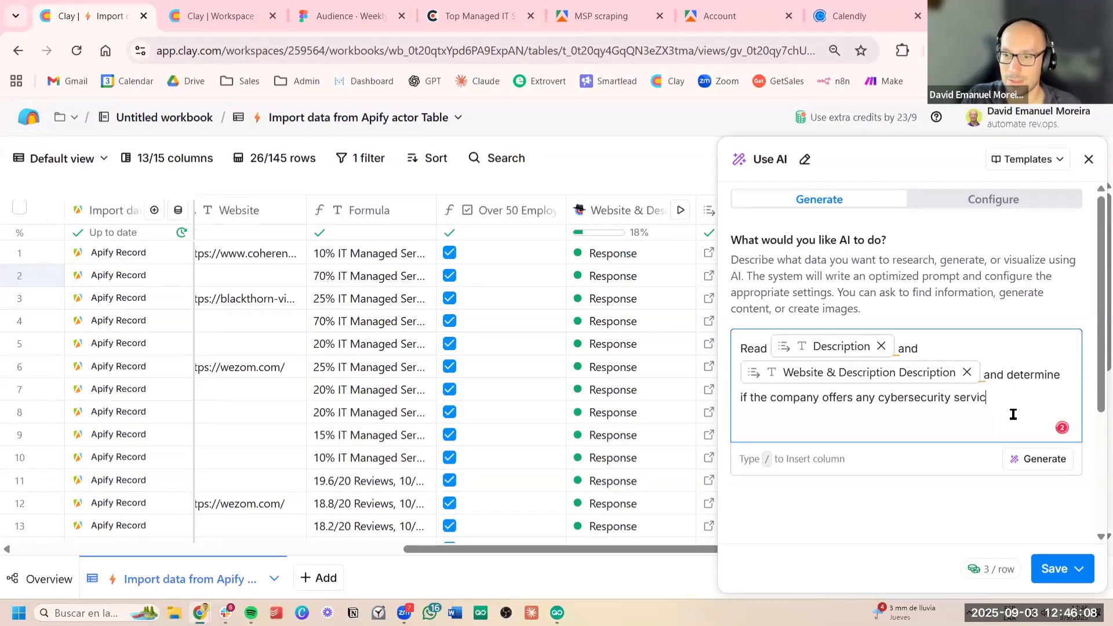
pyautogui.click(1035, 455)
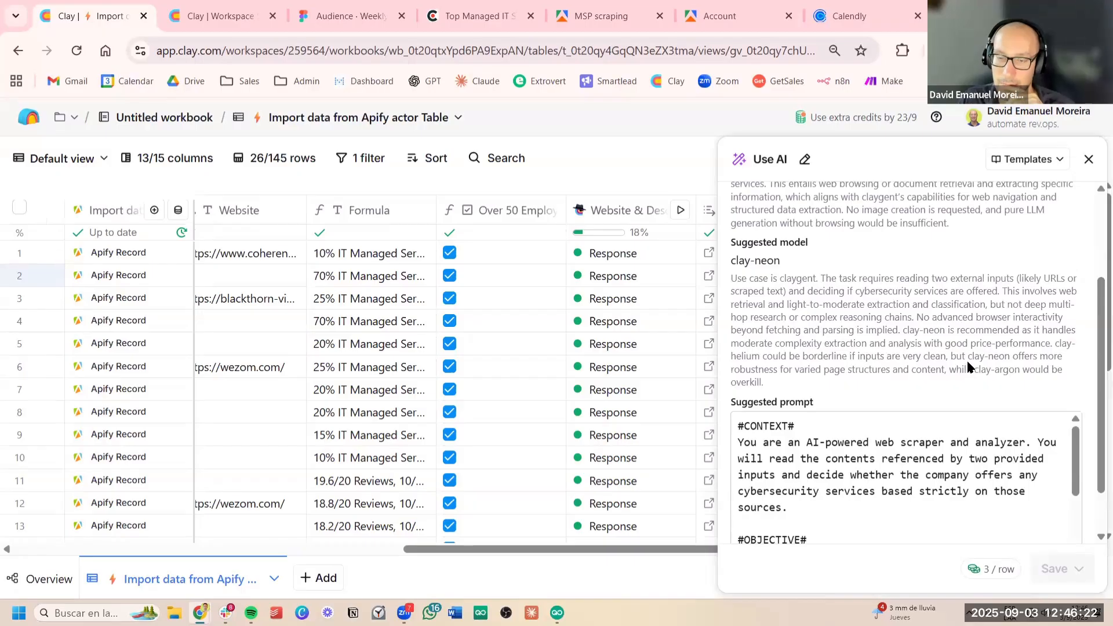
# Review the generated prompt and output format, then save the AI column and run it on the 26 rows in this view
pyautogui.scroll(-1, 970, 367)
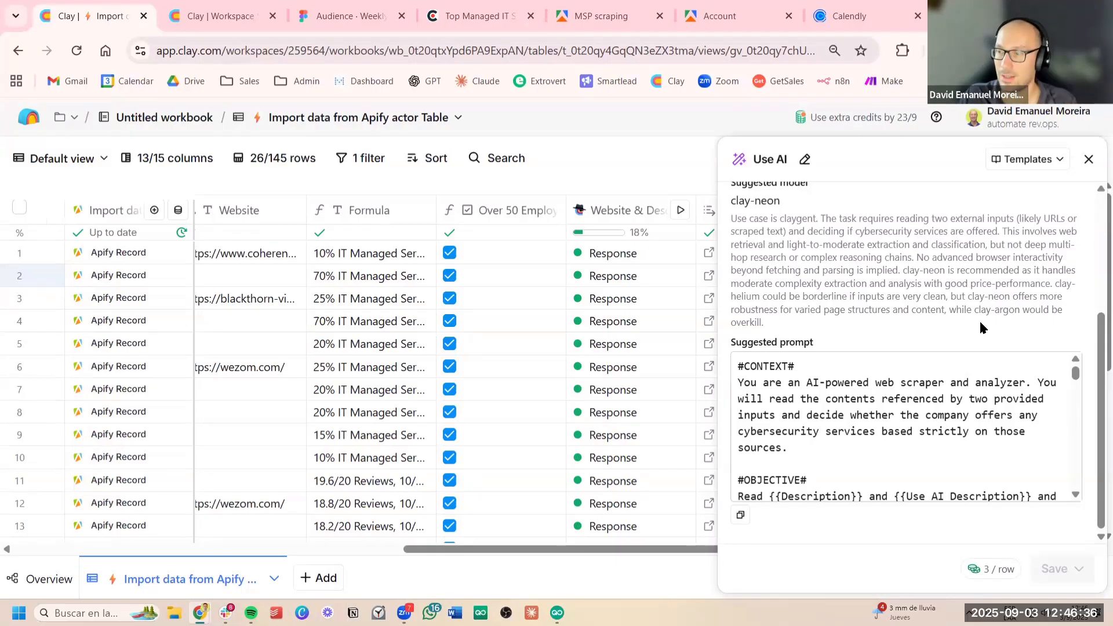
pyautogui.scroll(-5, 978, 278)
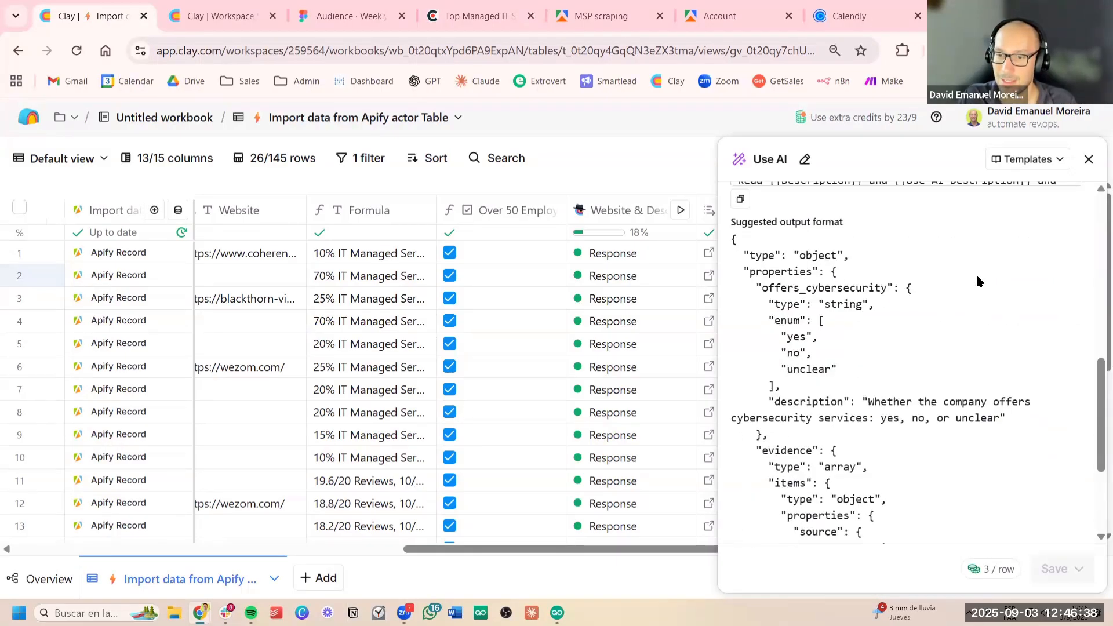
pyautogui.scroll(-4, 987, 313)
pyautogui.scroll(-10, 992, 327)
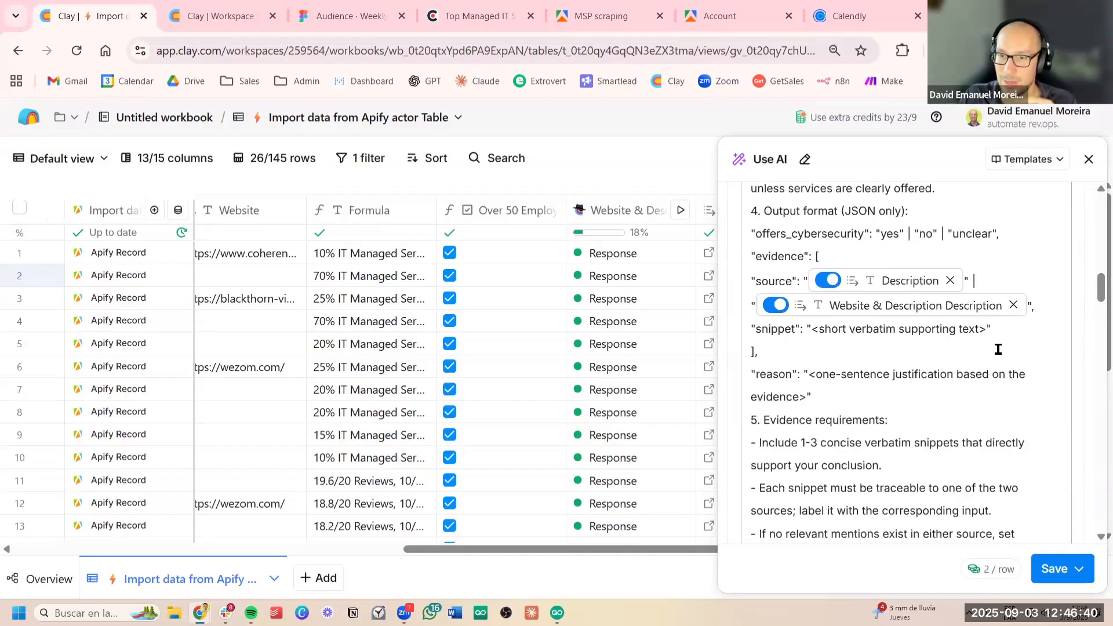
pyautogui.scroll(-15, 1021, 406)
pyautogui.click(1059, 569)
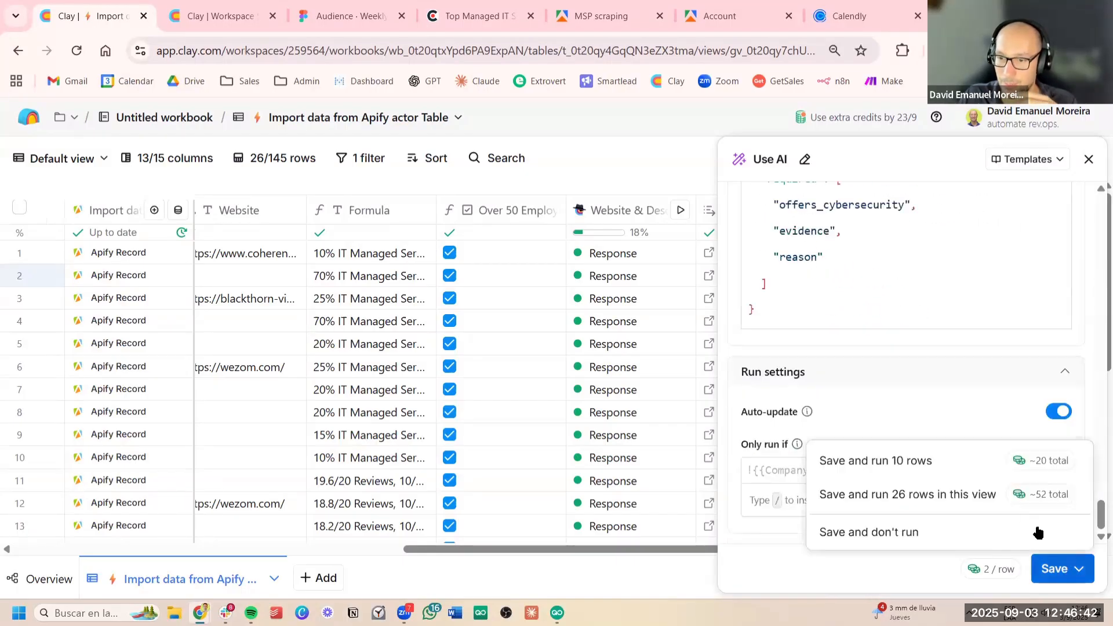
pyautogui.click(957, 493)
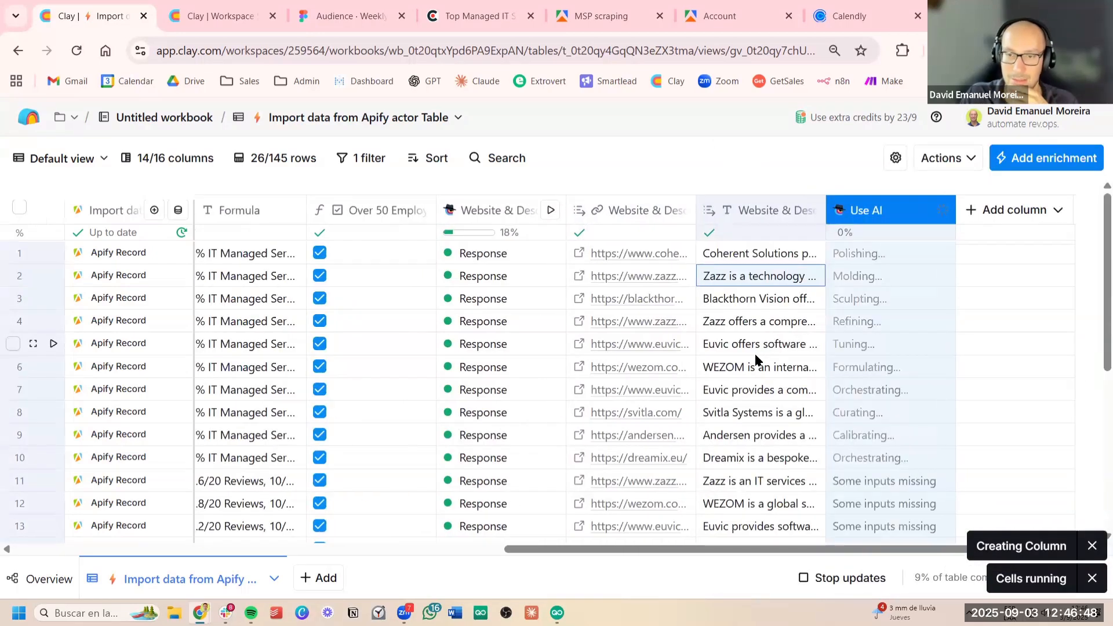
# Open a completed cybersecurity response and add its Offers Cybersecurity output as a new column
pyautogui.click(756, 360)
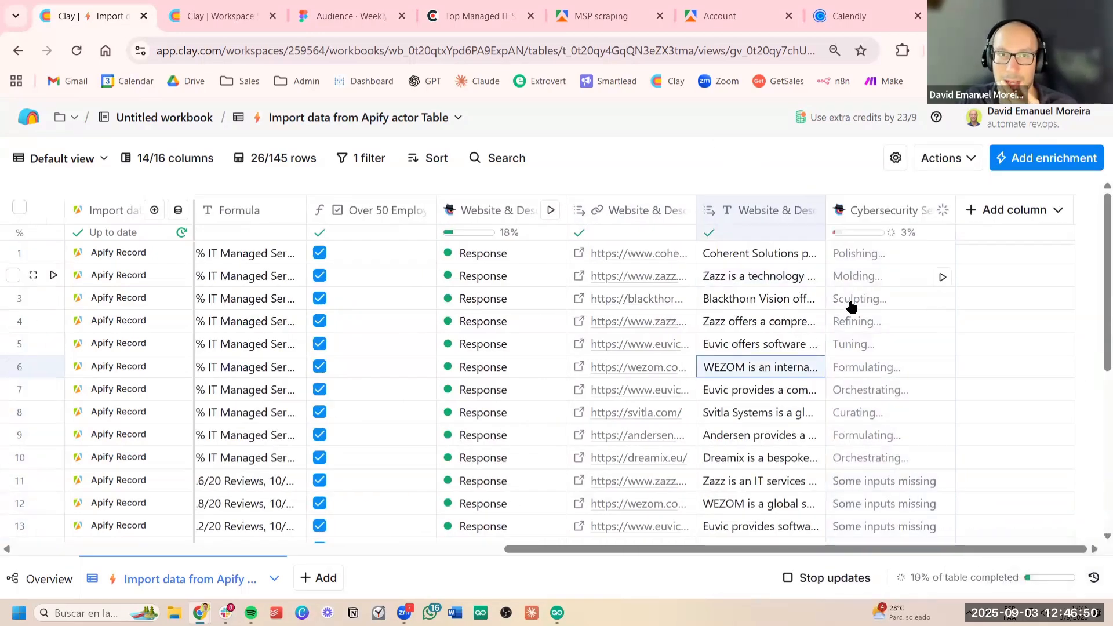
pyautogui.click(774, 306)
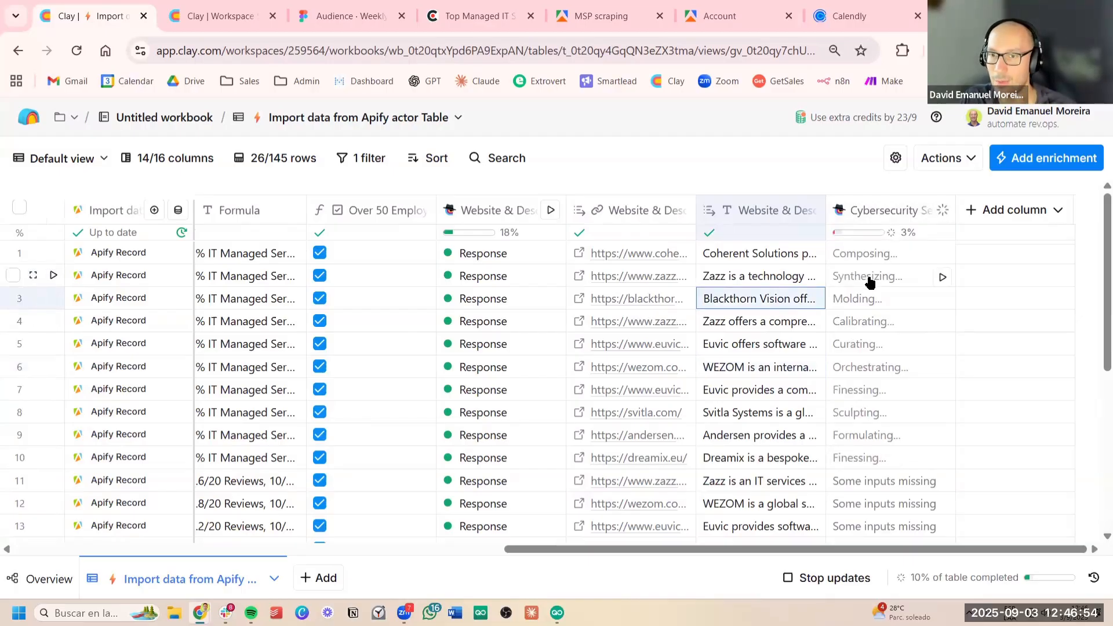
pyautogui.scroll(-5, 912, 303)
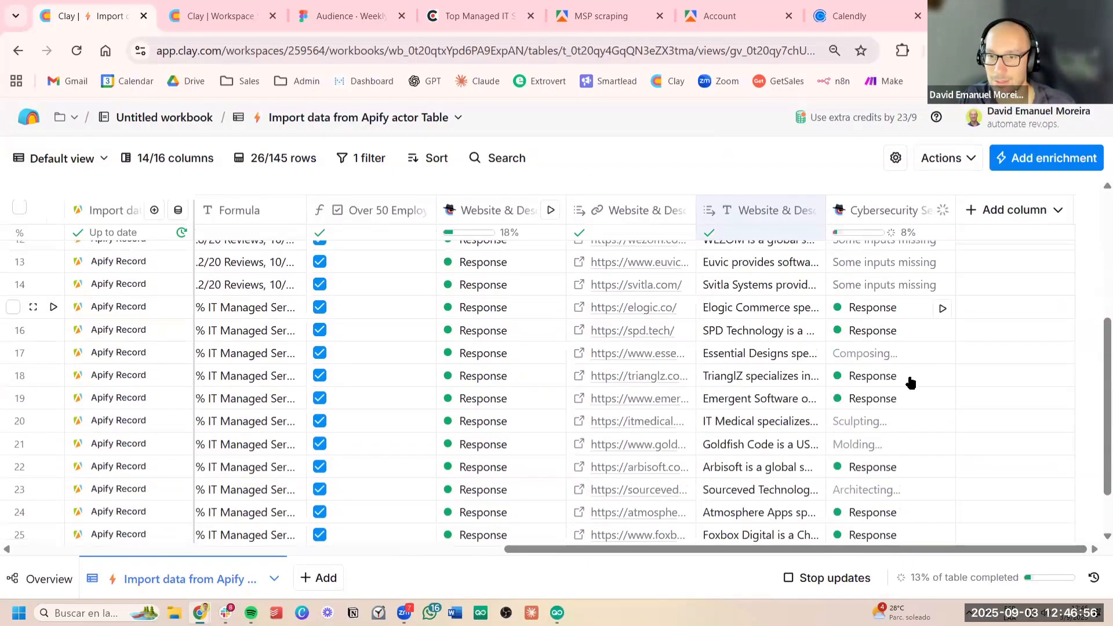
pyautogui.scroll(5, 910, 383)
pyautogui.click(884, 413)
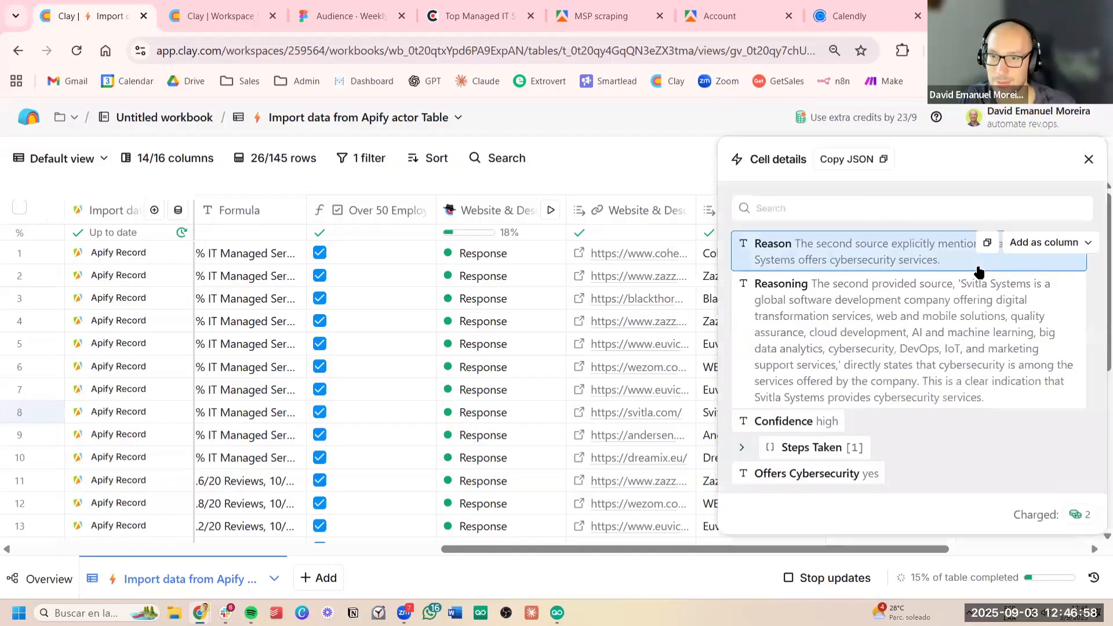
pyautogui.click(912, 448)
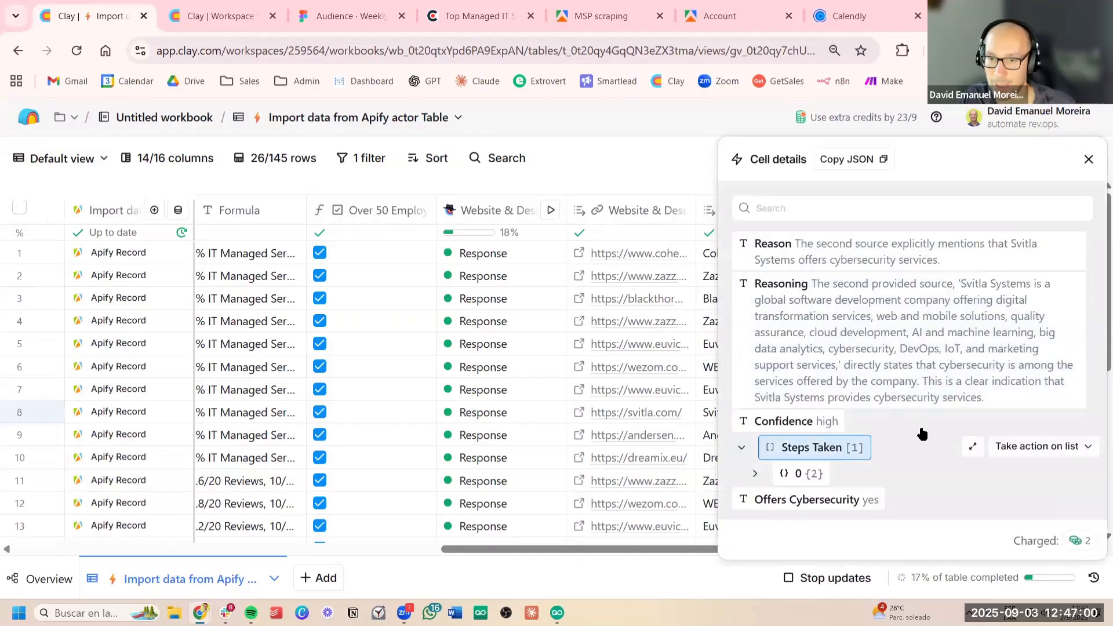
pyautogui.scroll(-5, 911, 481)
pyautogui.click(1036, 505)
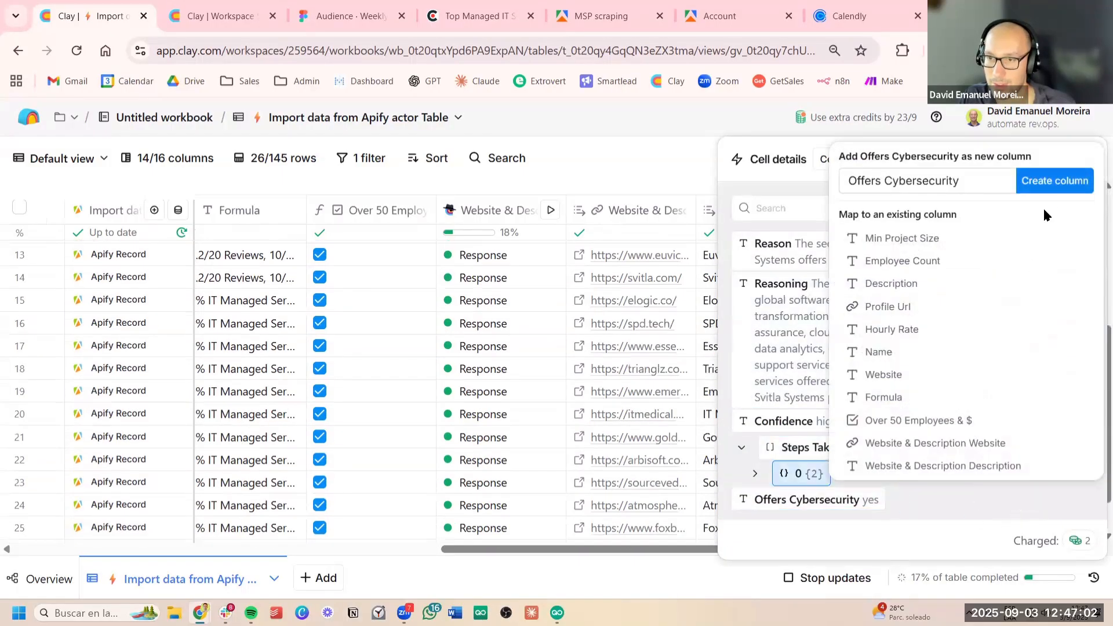
pyautogui.click(1055, 181)
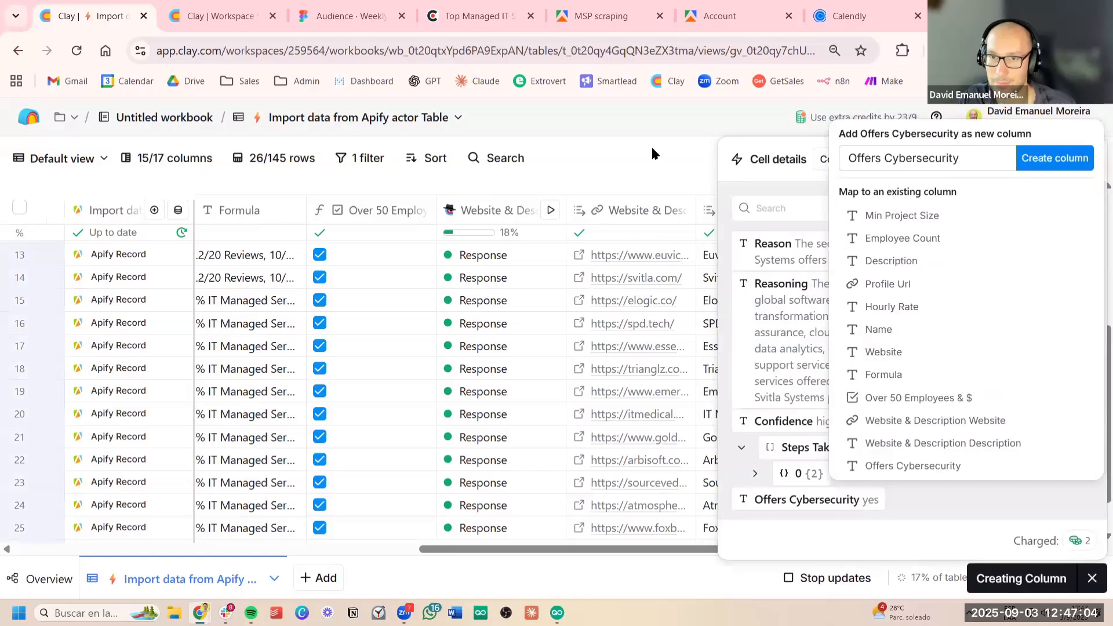
pyautogui.click(1088, 159)
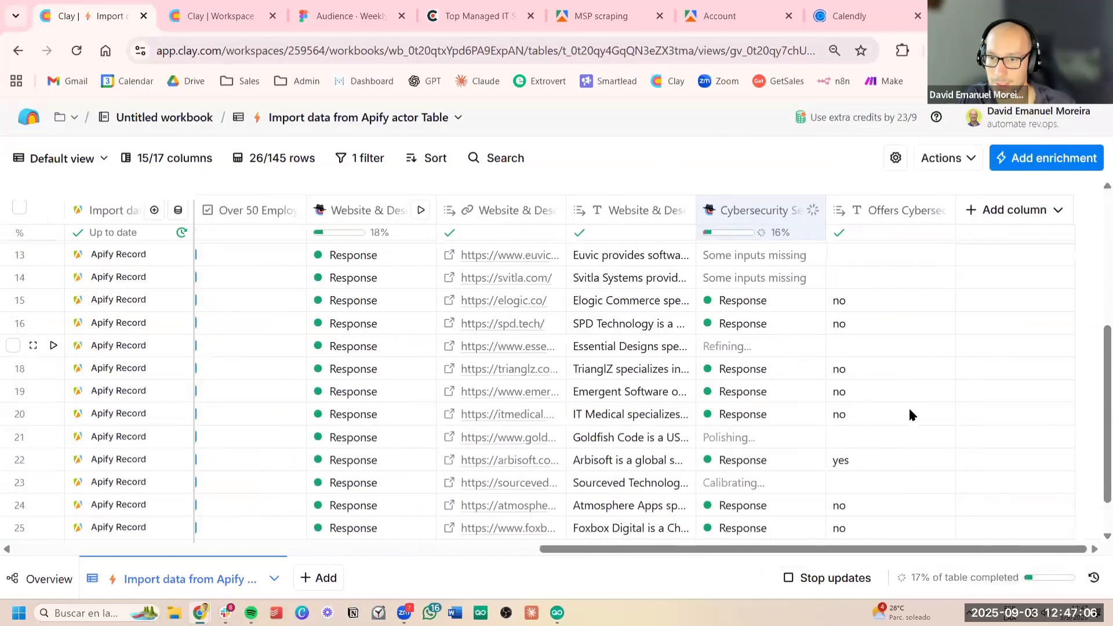
# Filter the table to companies whose Offers Cybersecurity value is equal to "yes"
pyautogui.scroll(5, 909, 414)
pyautogui.click(920, 294)
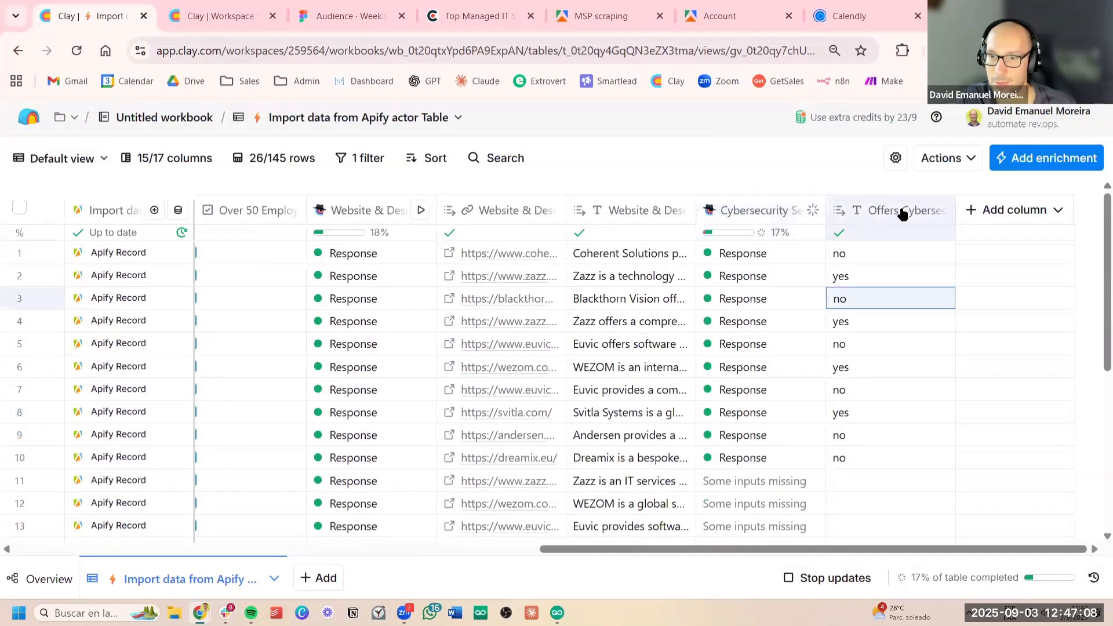
pyautogui.click(902, 214)
pyautogui.scroll(-3, 947, 447)
pyautogui.click(926, 483)
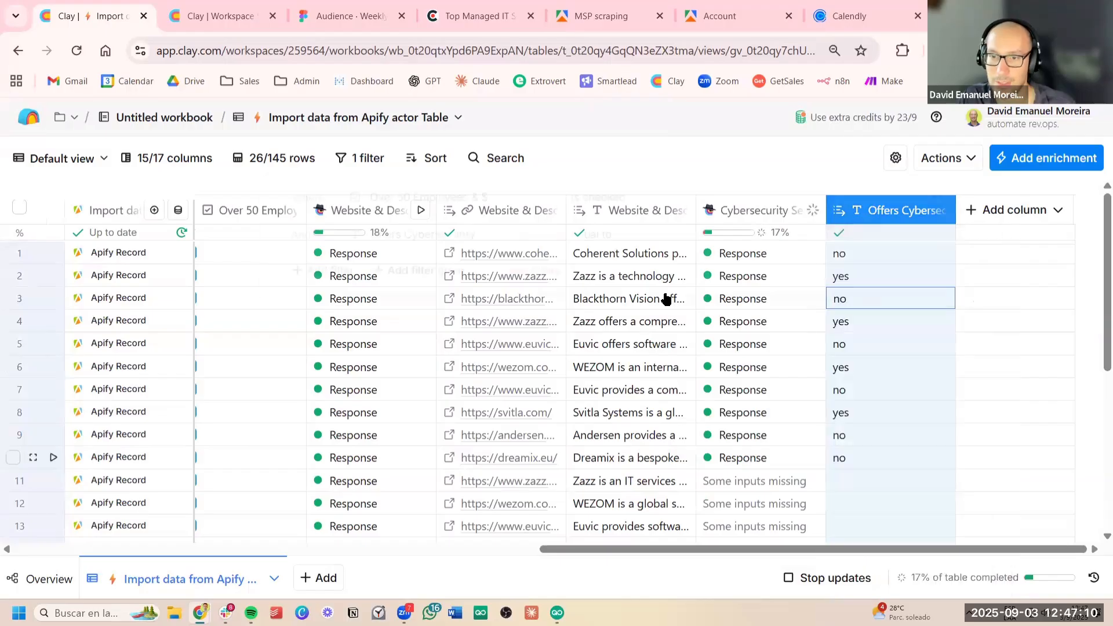
pyautogui.click(764, 237)
pyautogui.write('yes')
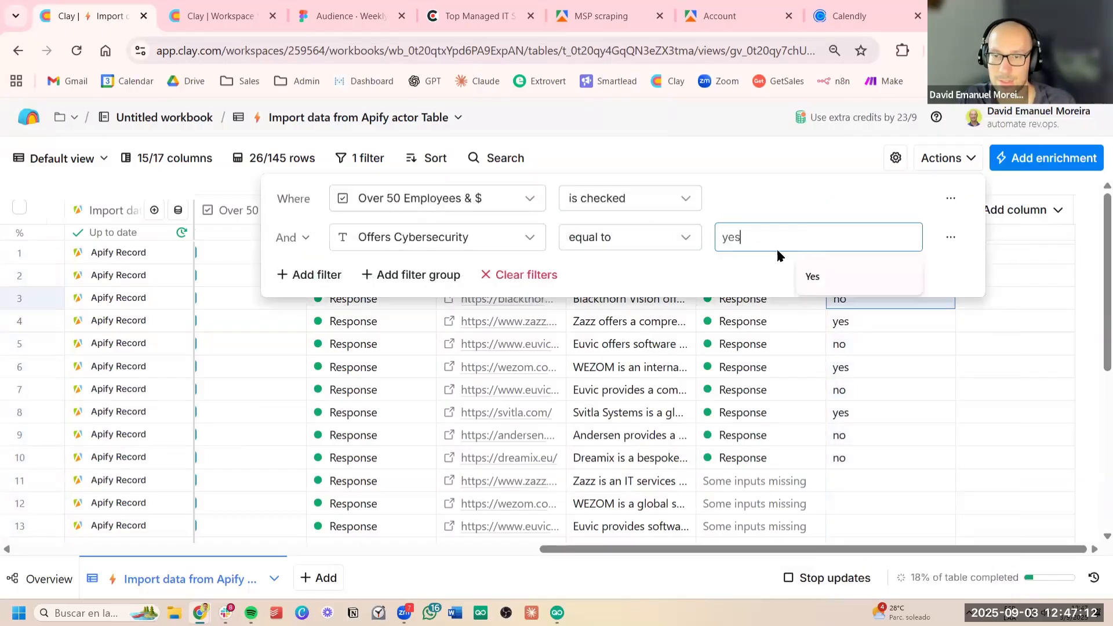
pyautogui.click(706, 143)
pyautogui.click(918, 386)
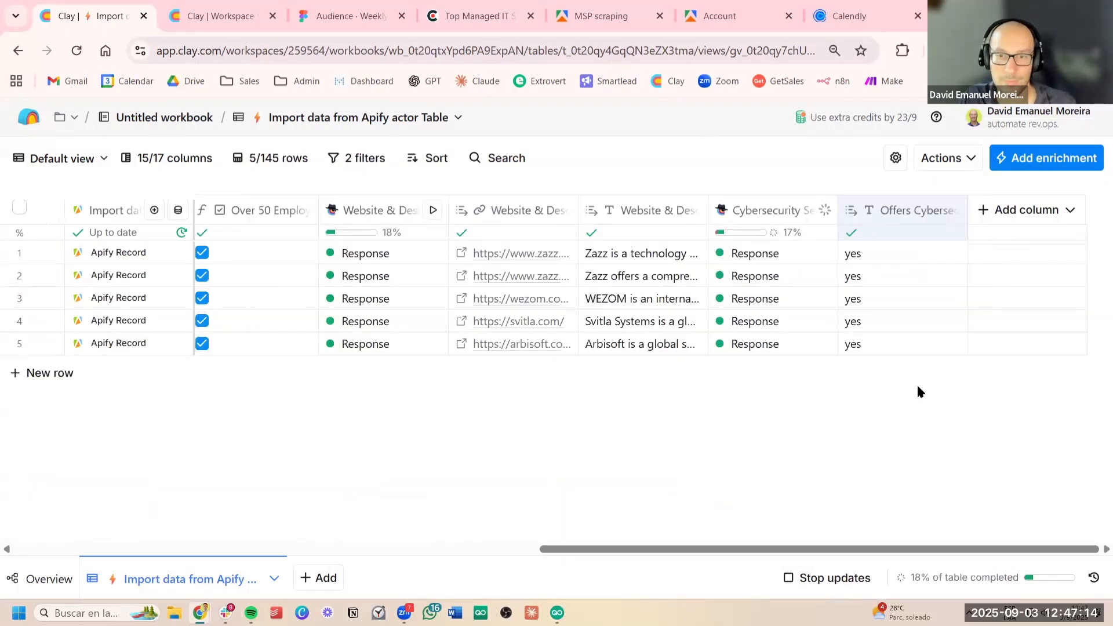
# Check the filtered companies, switch to the Figma deck's slide on finding marketing decision-makers' contact information, and return to the Clay table
pyautogui.click(928, 298)
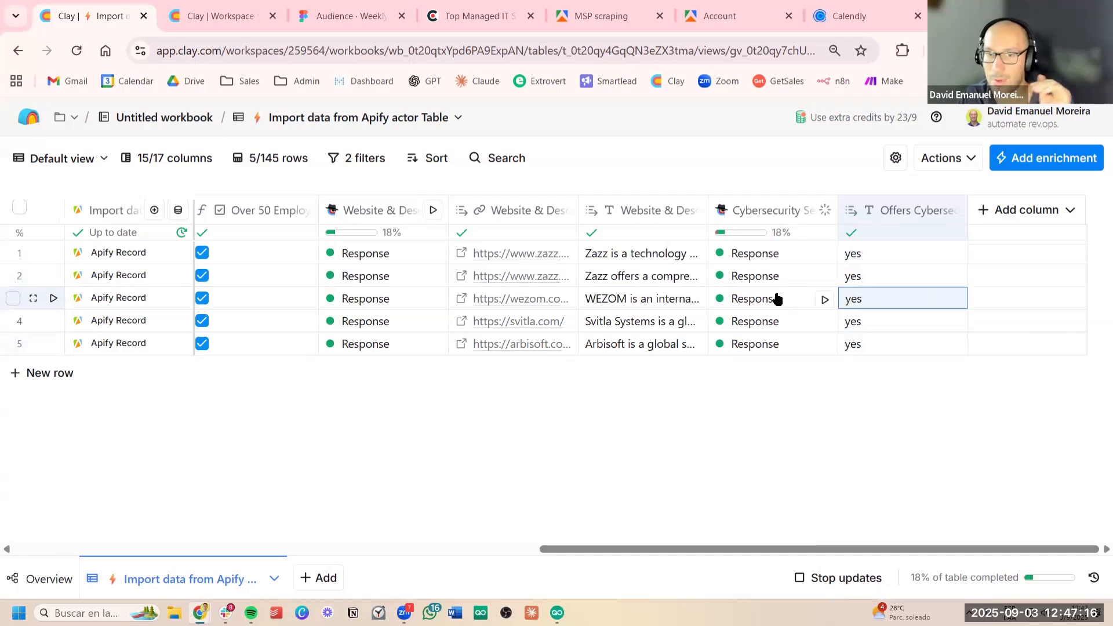
pyautogui.click(676, 261)
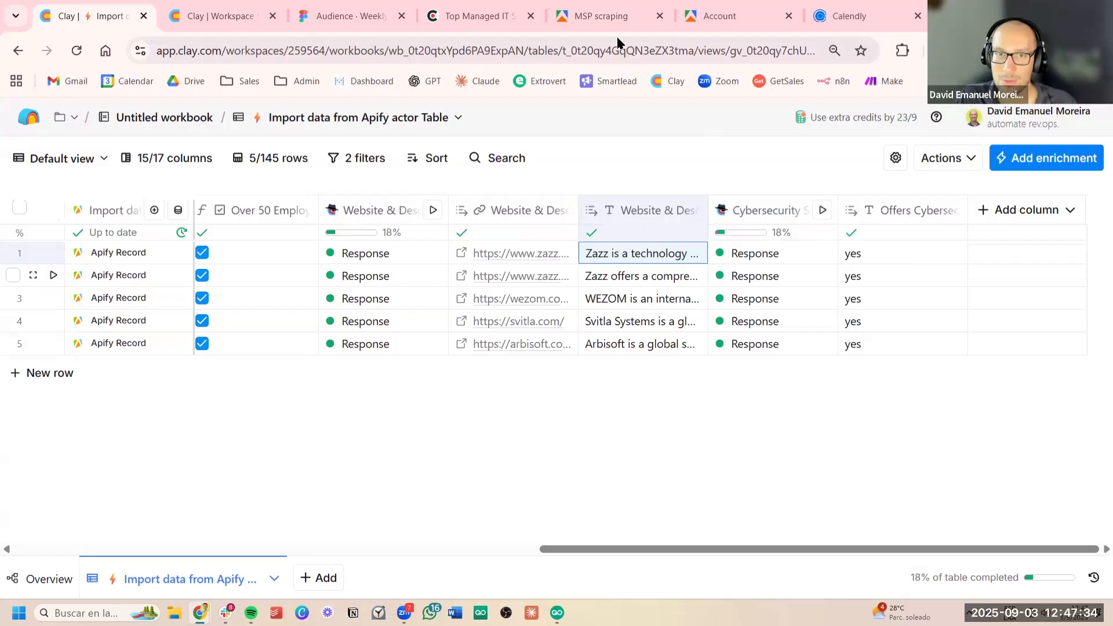
pyautogui.click(360, 17)
pyautogui.click(818, 308)
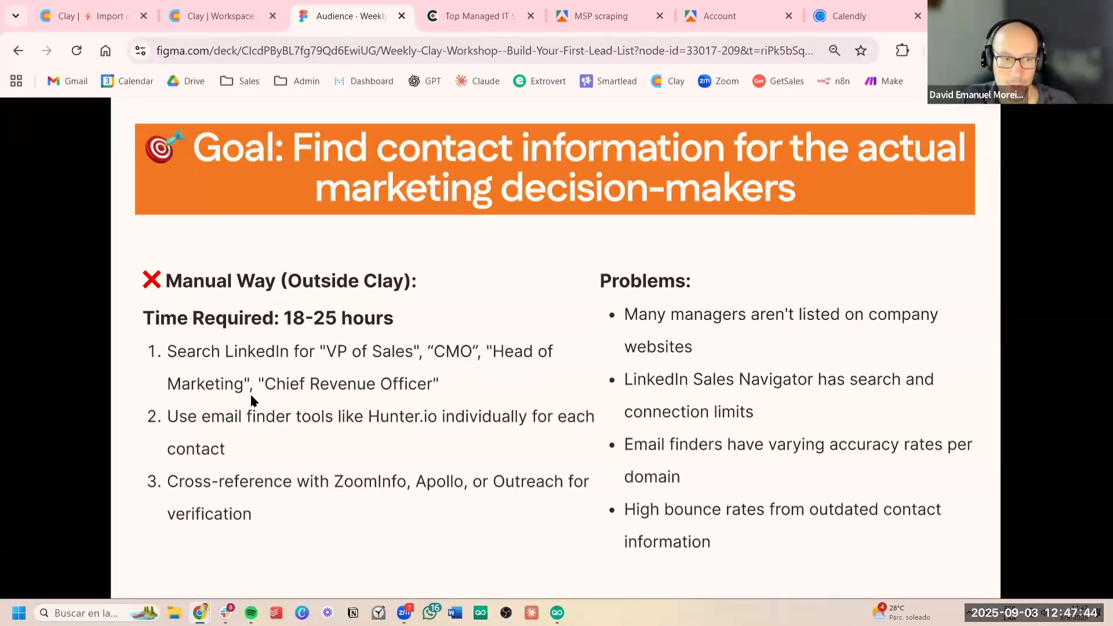
pyautogui.click(112, 21)
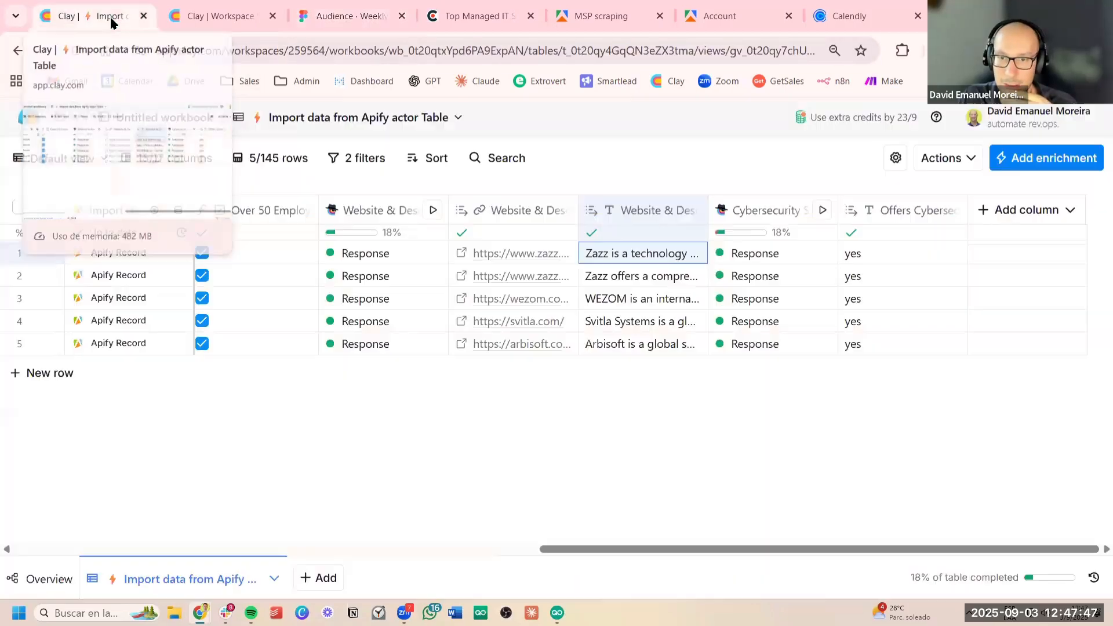
# Start a search for people at the filtered companies and bring up its Companies criteria with the source table and view
pyautogui.click(960, 160)
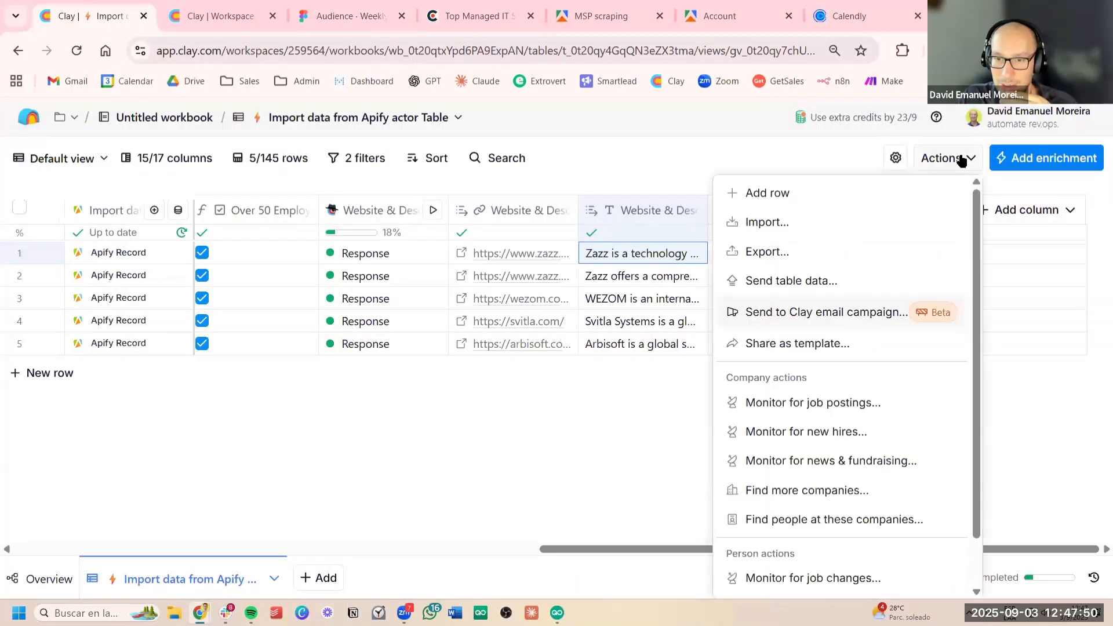
pyautogui.scroll(-1, 909, 325)
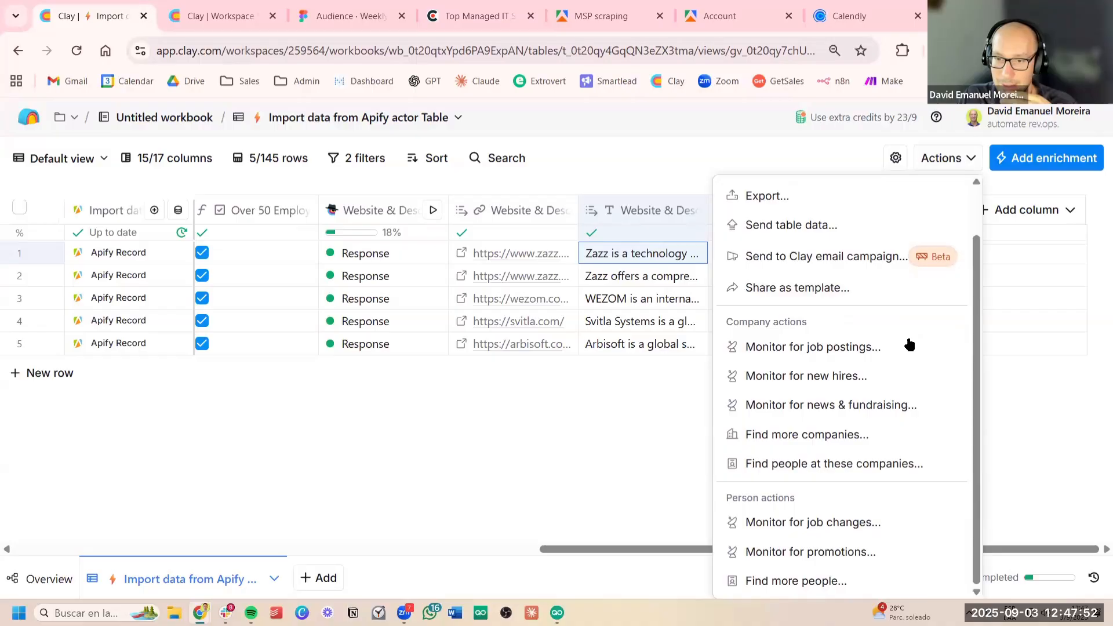
pyautogui.click(862, 468)
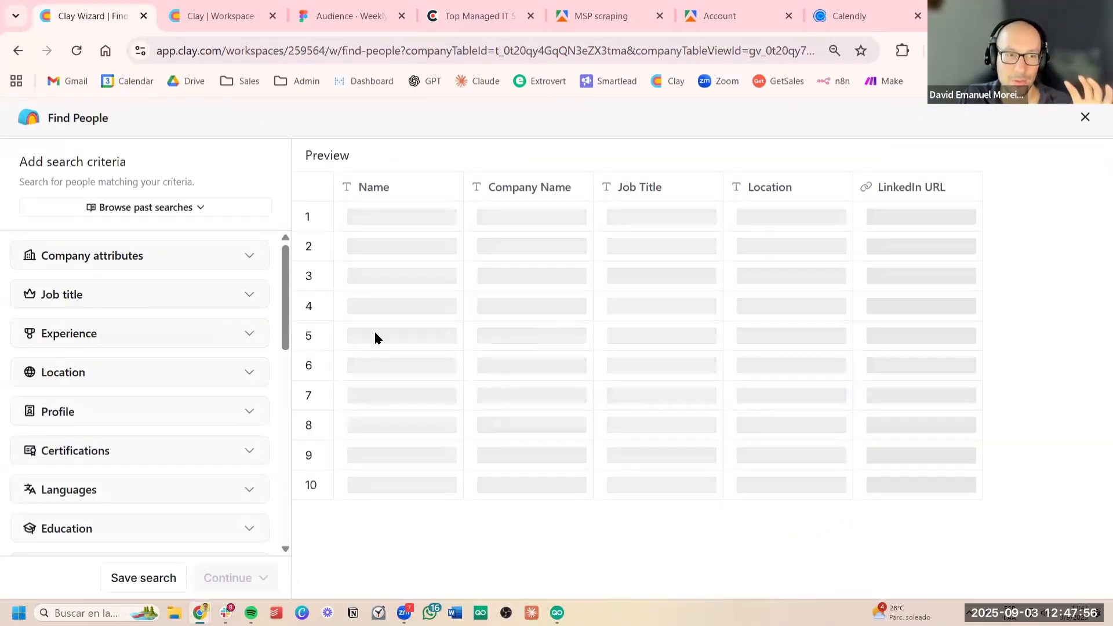
pyautogui.scroll(-1, 210, 340)
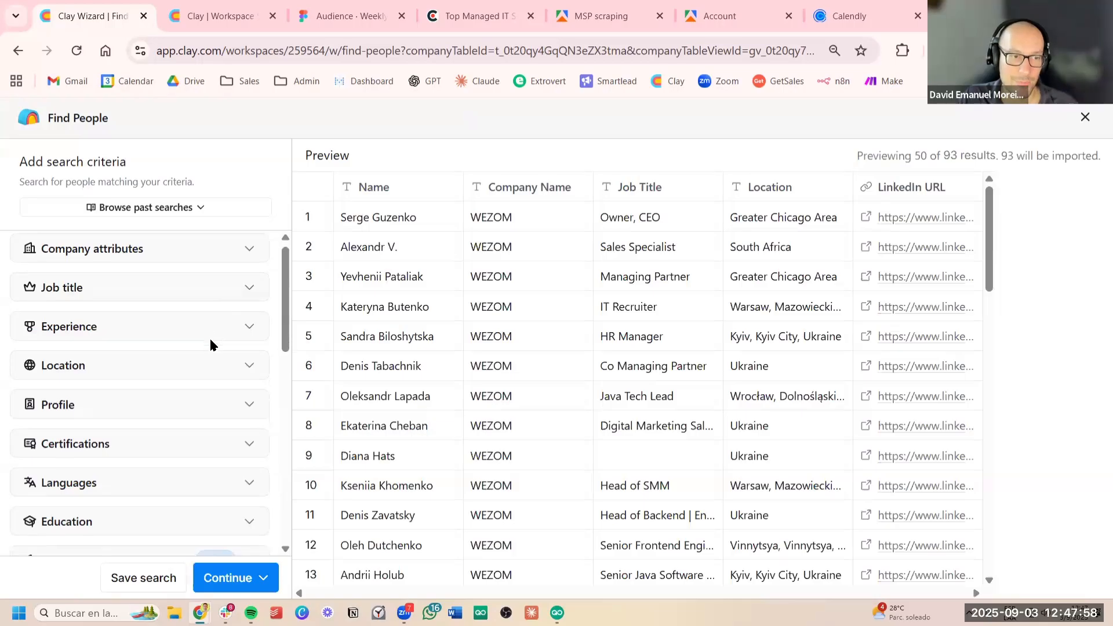
pyautogui.scroll(-8, 207, 345)
pyautogui.scroll(4, 203, 352)
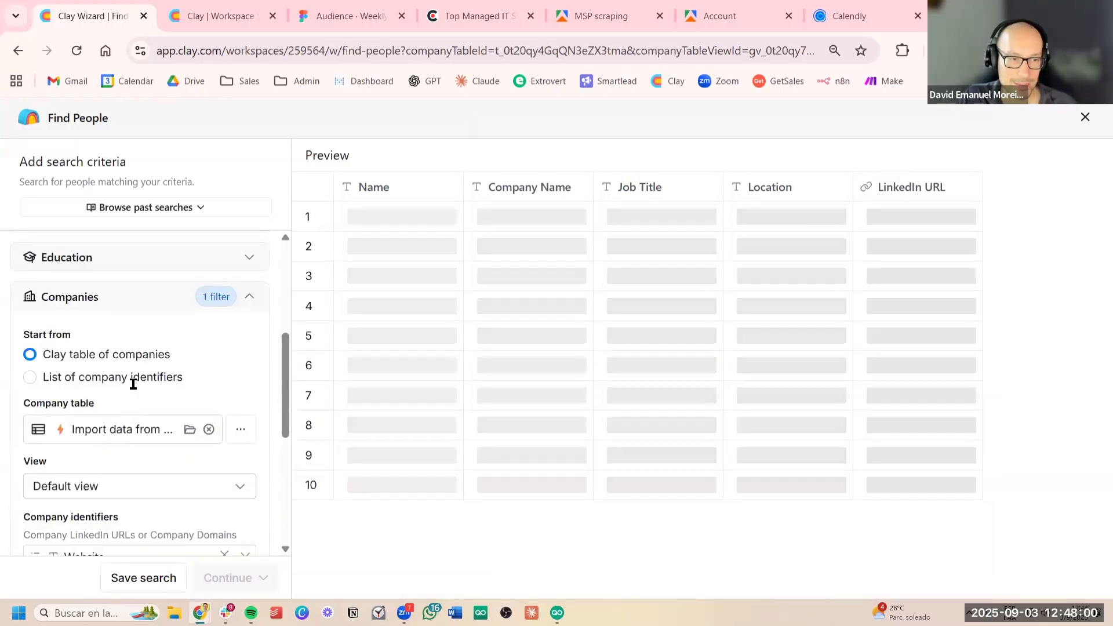
pyautogui.scroll(-3, 134, 385)
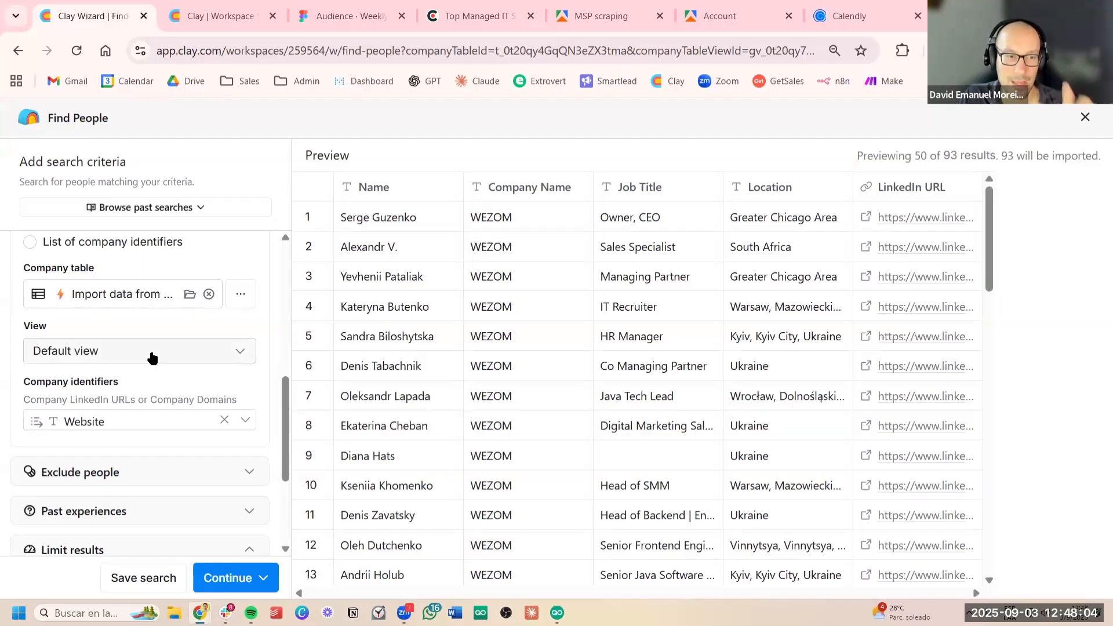
# Try the Website field inside Website & Description as the company identifier and review the previewed people
pyautogui.click(130, 429)
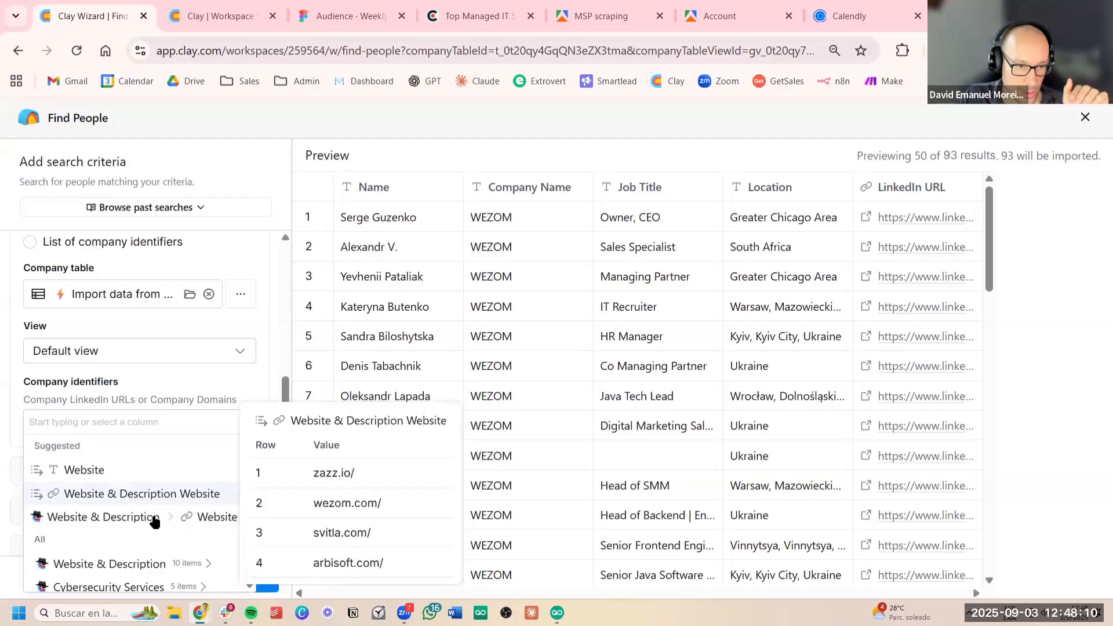
pyautogui.click(183, 523)
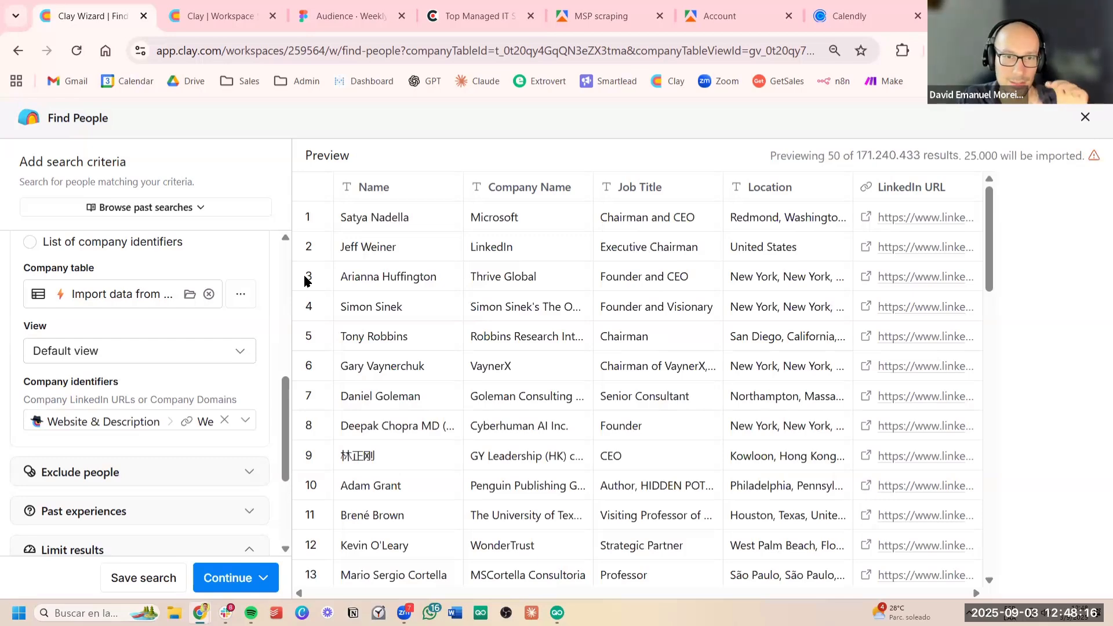
pyautogui.scroll(-2, 228, 377)
pyautogui.scroll(-10, 464, 380)
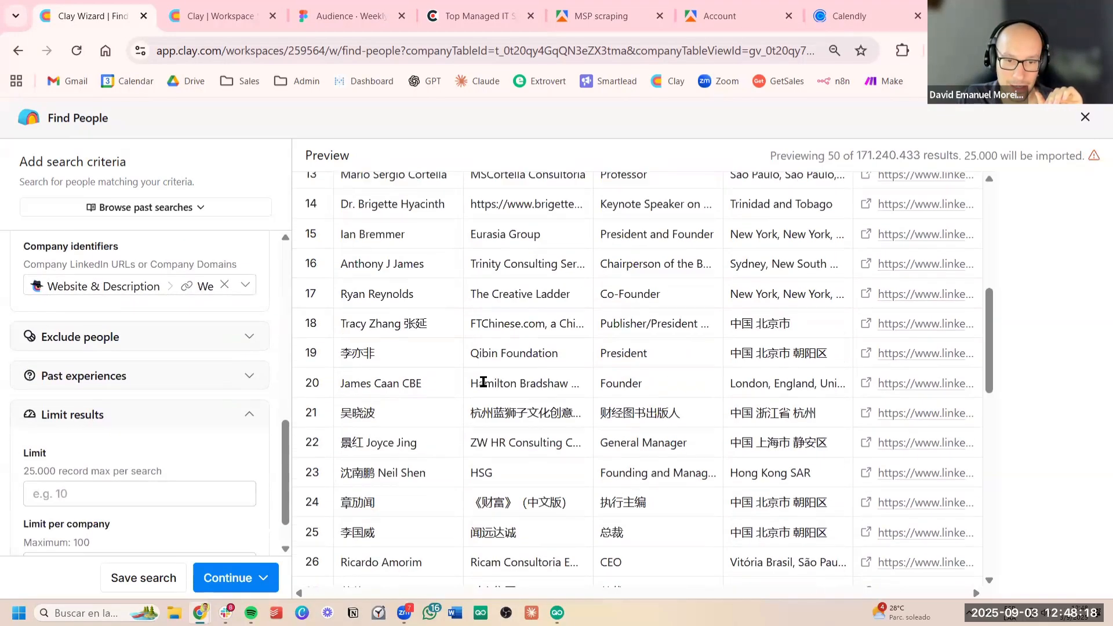
pyautogui.scroll(10, 749, 215)
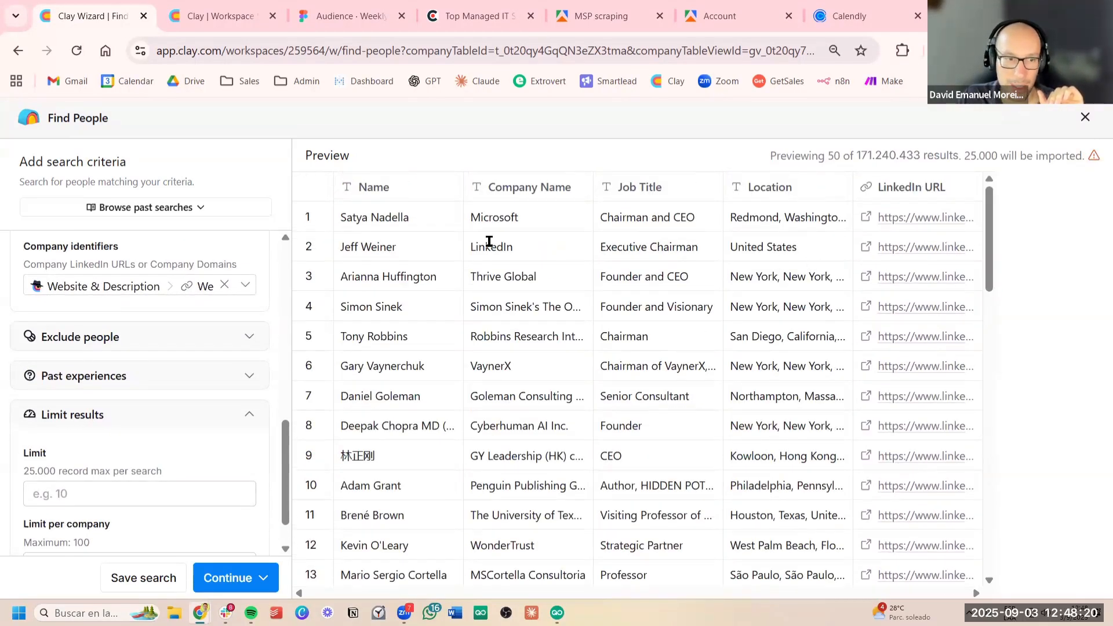
pyautogui.scroll(4, 261, 364)
pyautogui.scroll(-2, 463, 360)
pyautogui.scroll(-1, 226, 428)
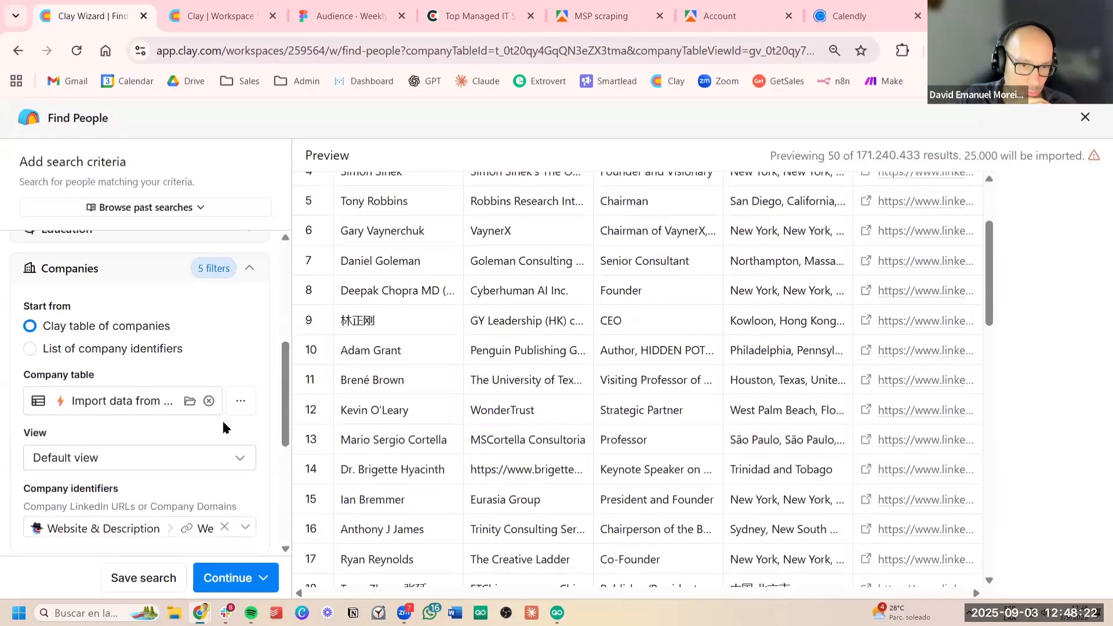
pyautogui.scroll(-2, 225, 428)
pyautogui.scroll(2, 579, 379)
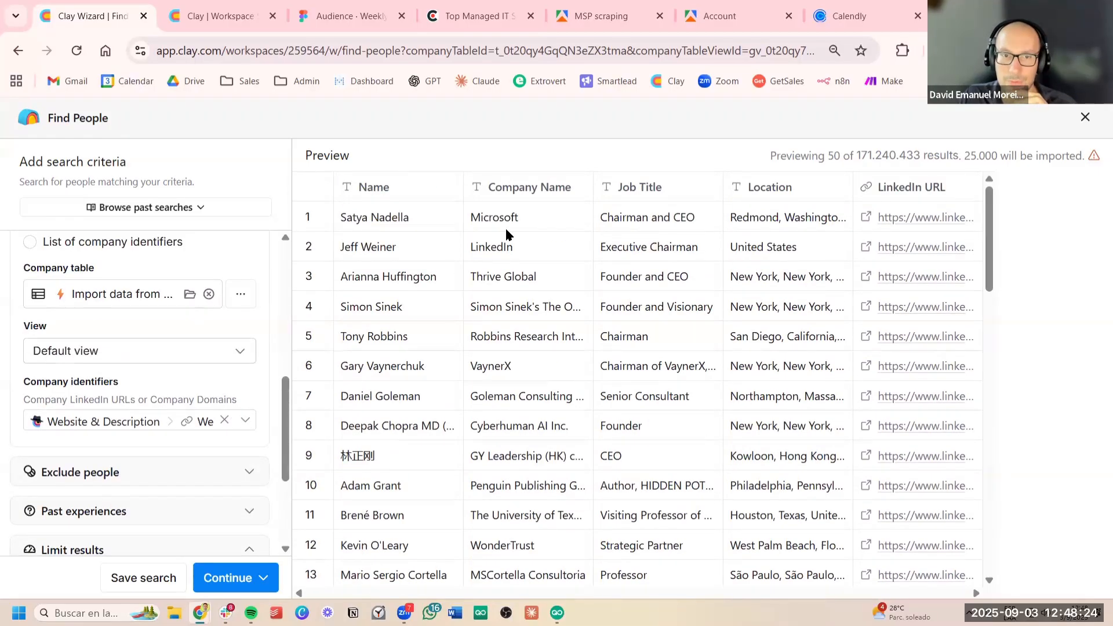
pyautogui.doubleClick(474, 216)
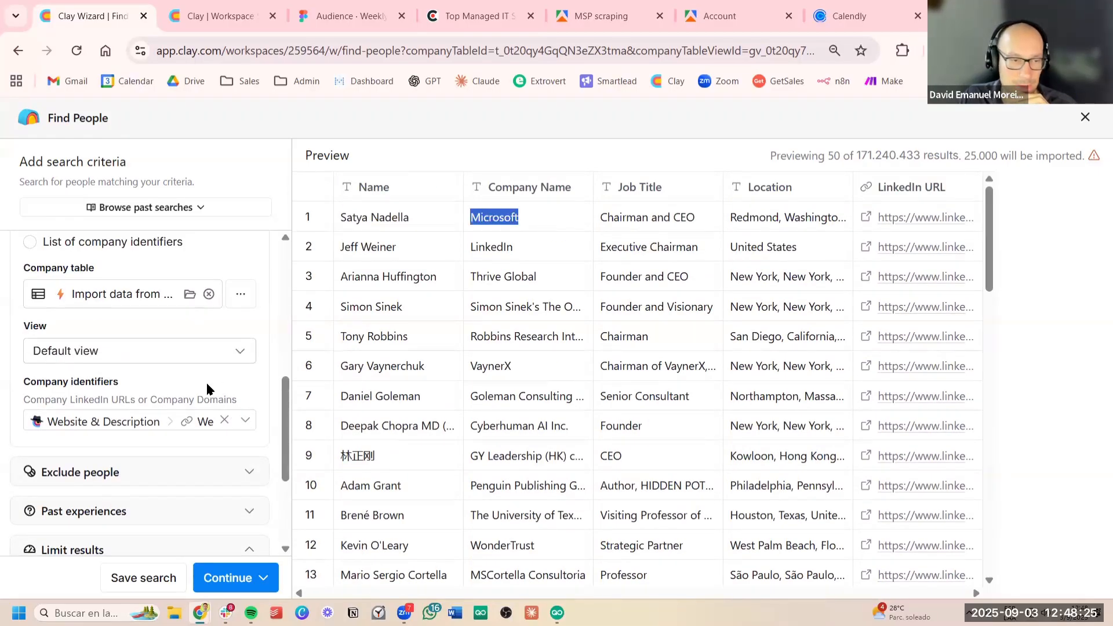
# Try the plain Website column as the company identifier and look through the previewed people
pyautogui.click(225, 420)
pyautogui.click(160, 421)
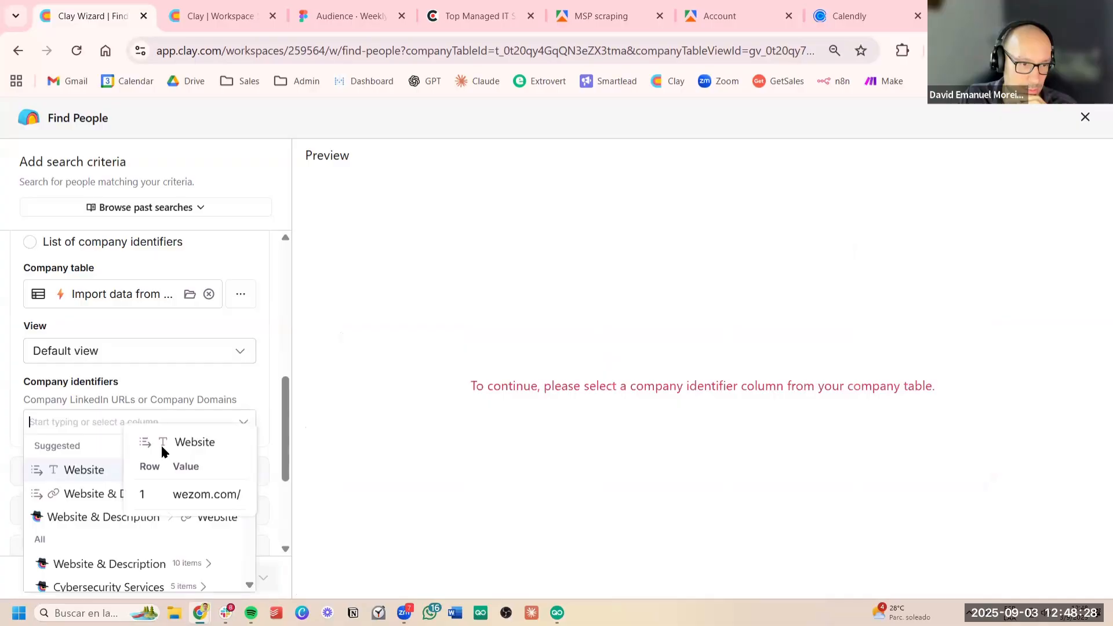
pyautogui.click(81, 467)
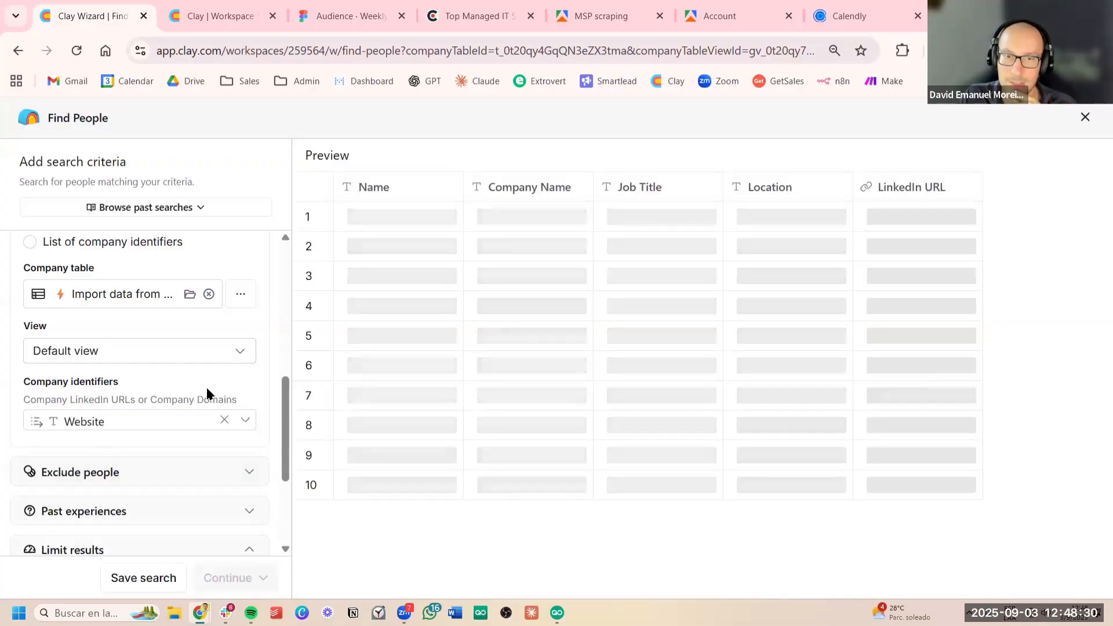
pyautogui.scroll(-15, 452, 363)
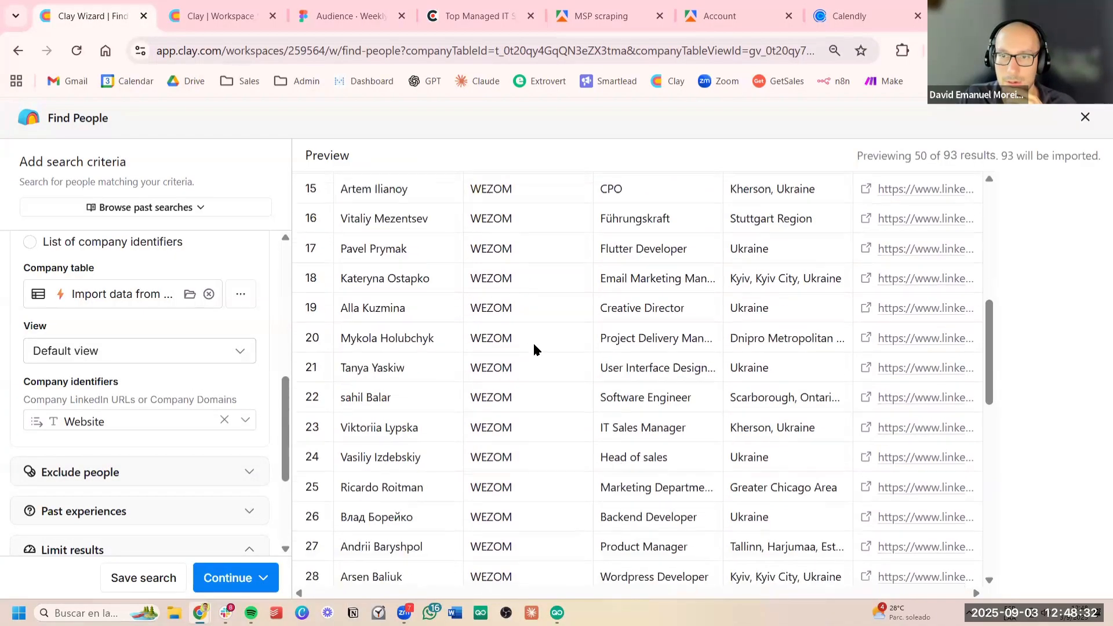
# Set the company identifier to the Website & Description Website column and check how many people the search previews
pyautogui.click(172, 423)
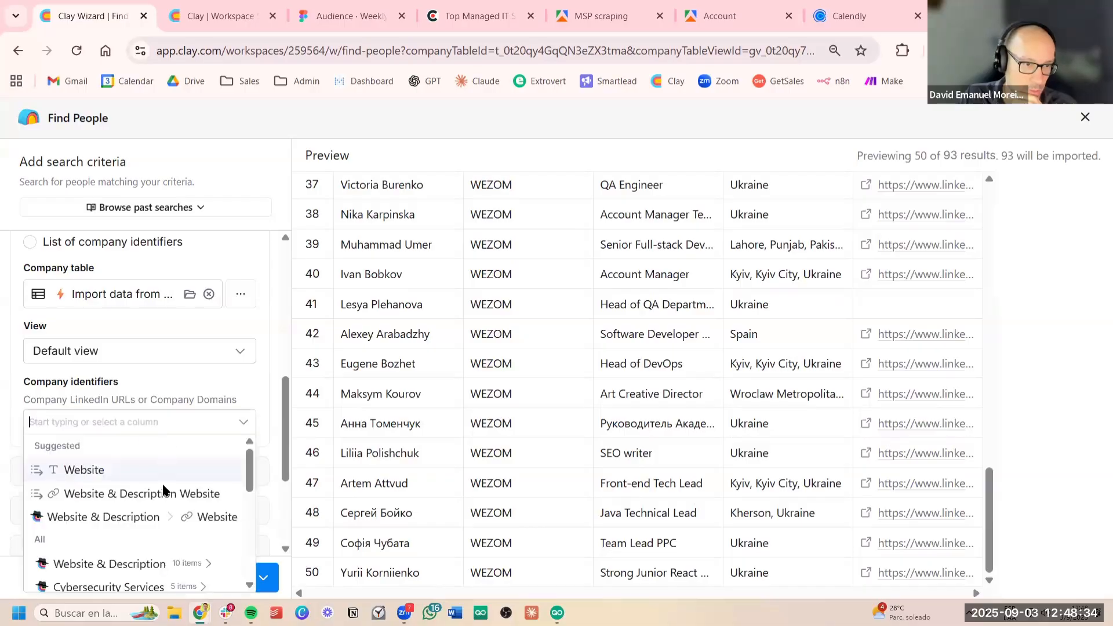
pyautogui.scroll(-3, 139, 531)
pyautogui.scroll(-3, 176, 532)
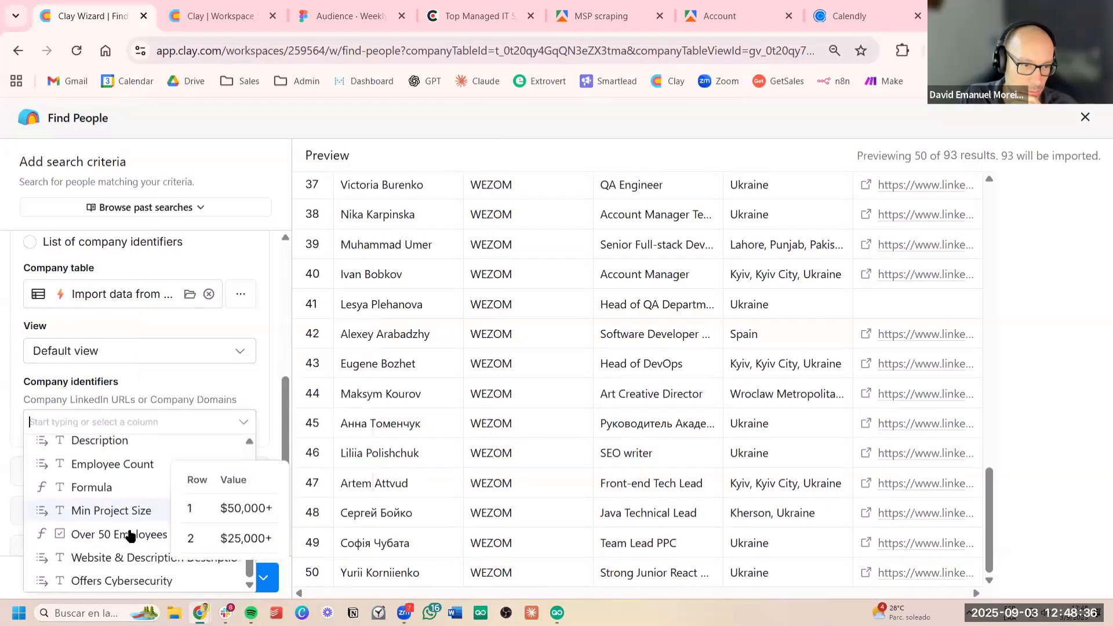
pyautogui.moveTo(134, 558)
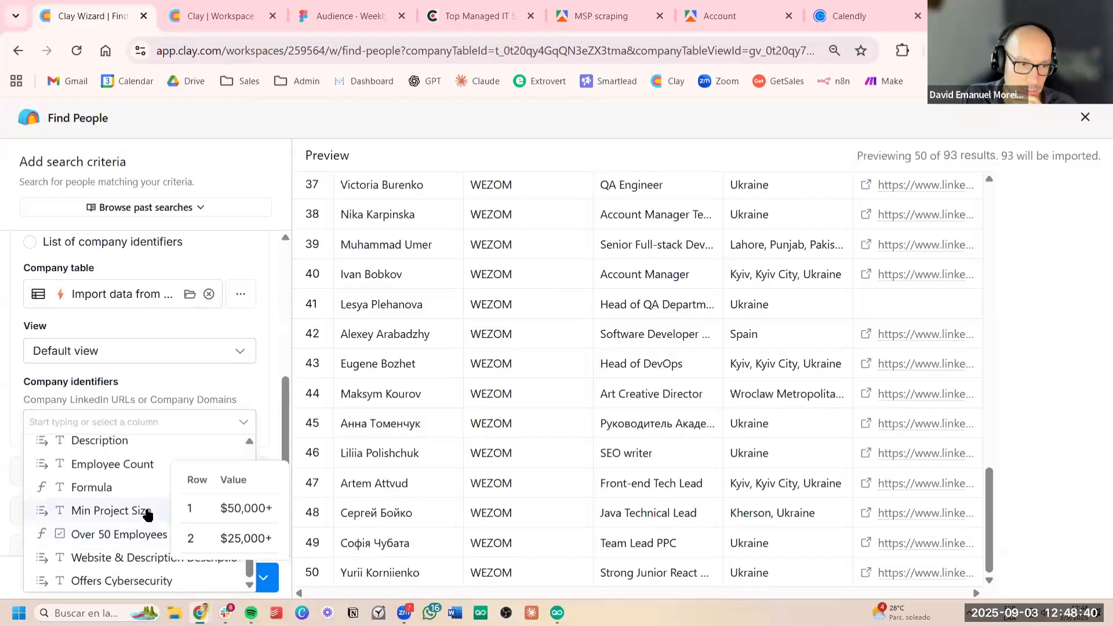
pyautogui.scroll(8, 148, 513)
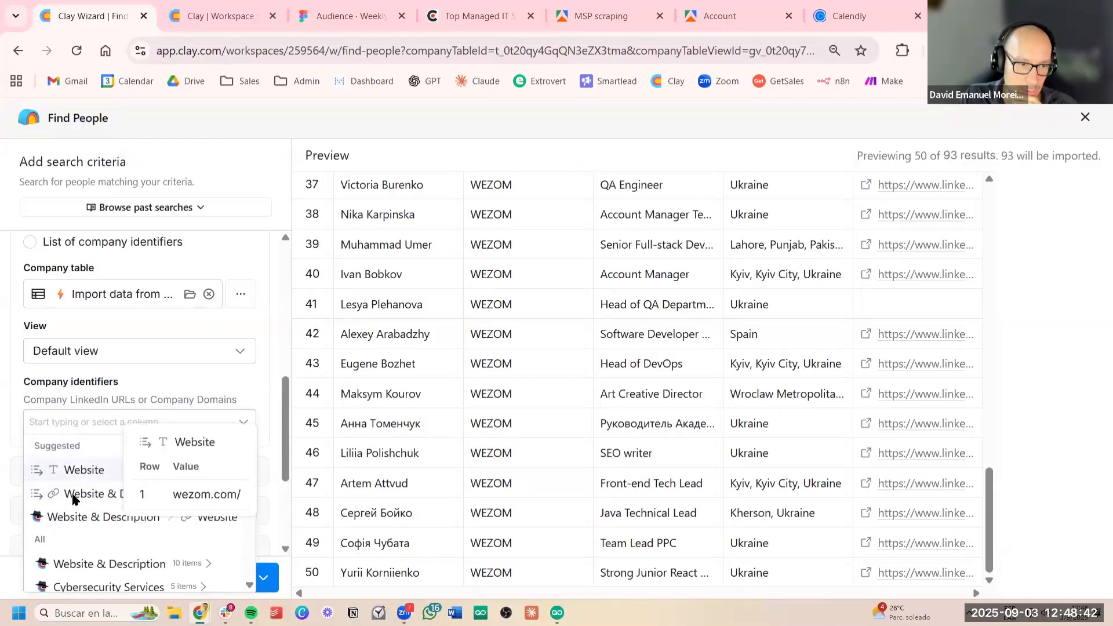
pyautogui.moveTo(73, 500)
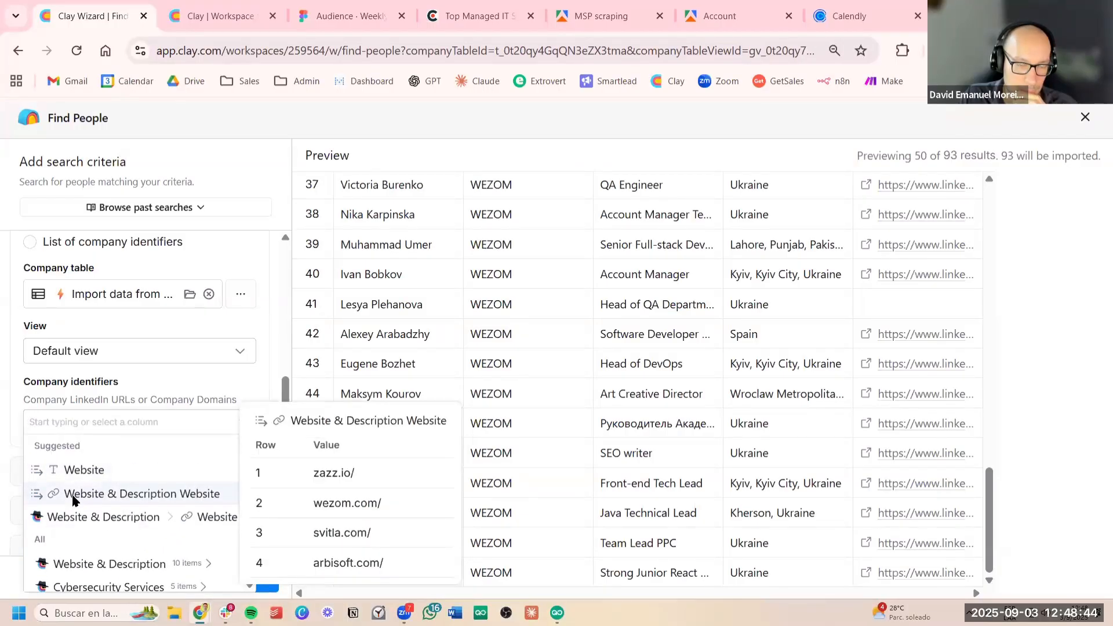
pyautogui.click(73, 496)
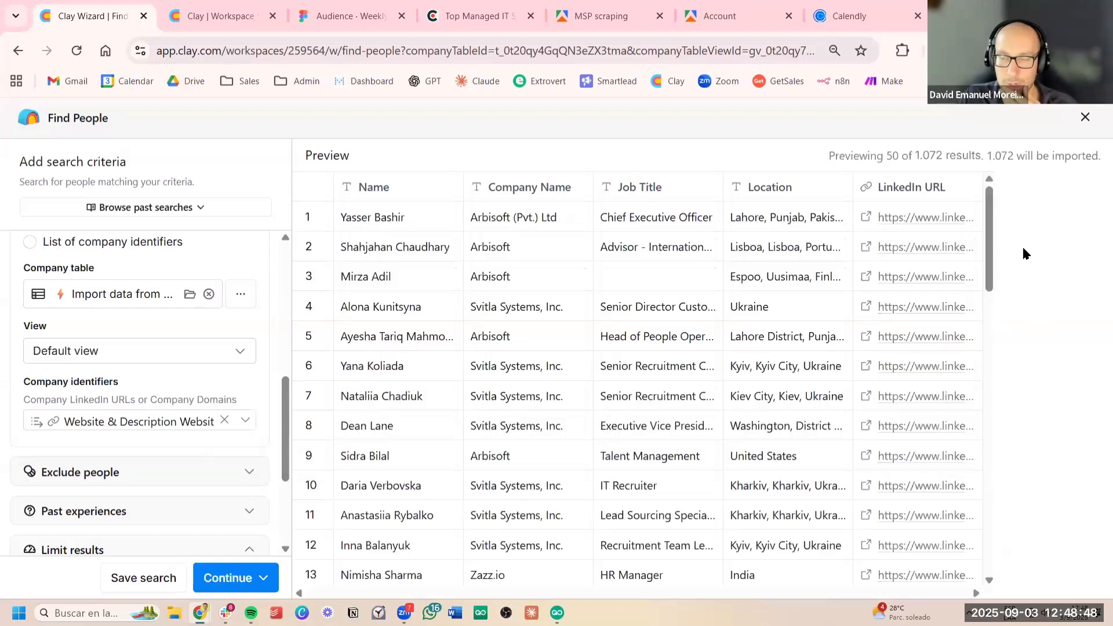
pyautogui.doubleClick(933, 154)
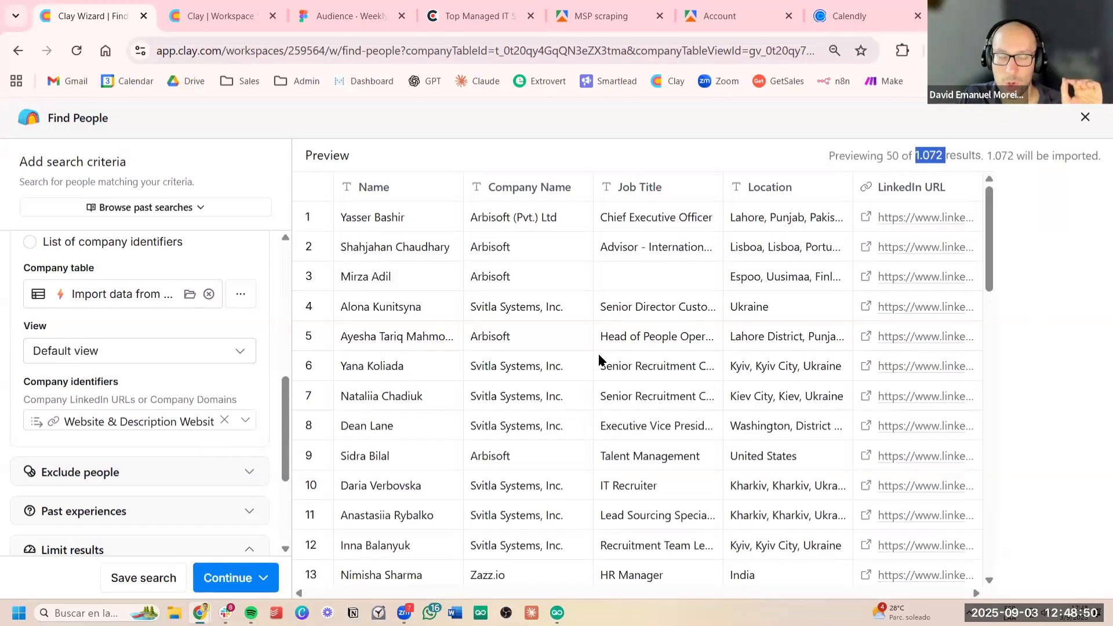
# Add Chief Marketing Officer and the custom title cmo to the job titles to include
pyautogui.scroll(1, 206, 387)
pyautogui.scroll(10, 206, 386)
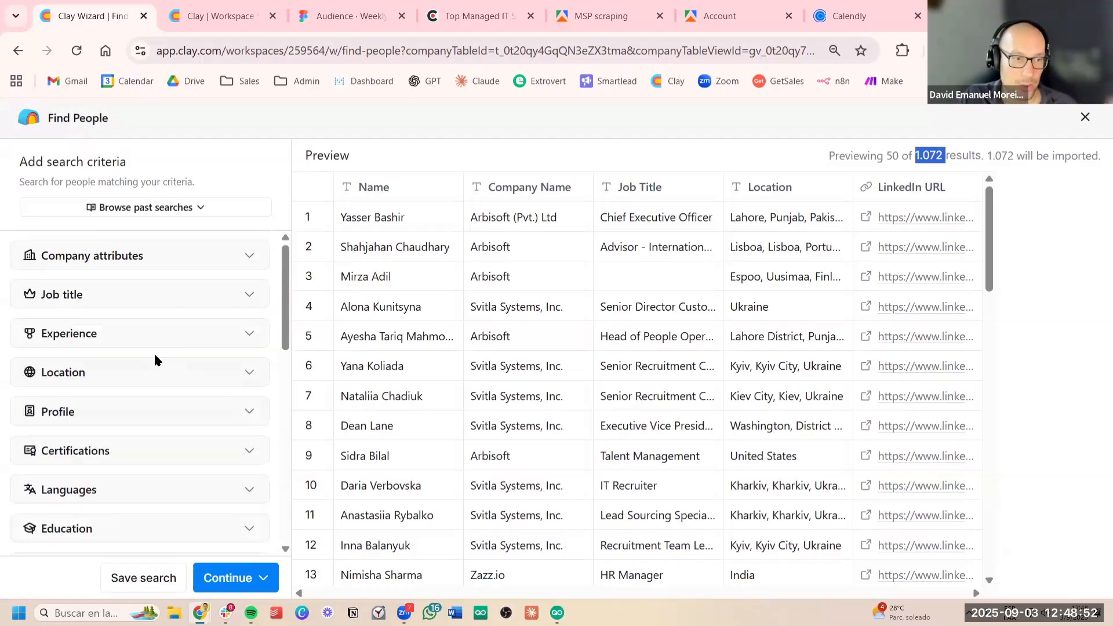
pyautogui.click(162, 305)
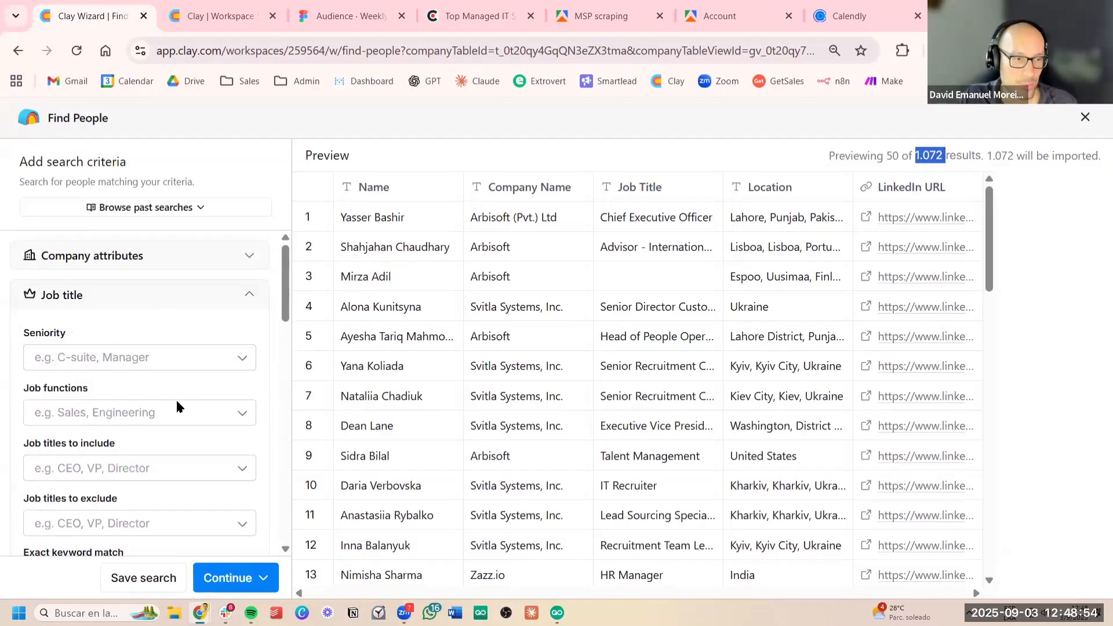
pyautogui.scroll(-3, 174, 368)
pyautogui.scroll(3, 188, 397)
pyautogui.scroll(-2, 188, 396)
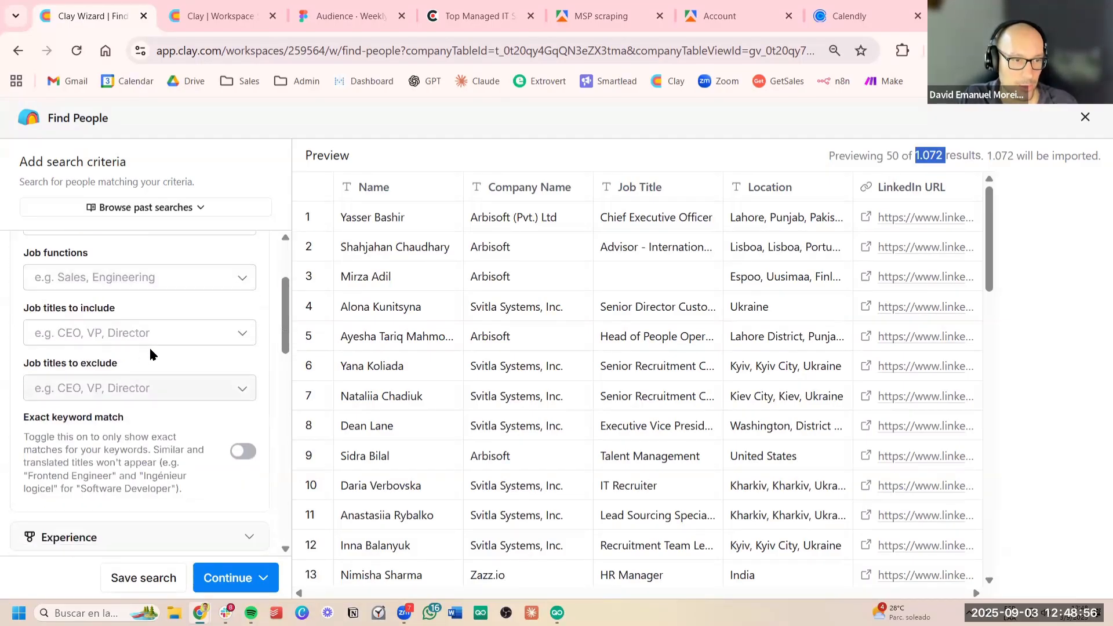
pyautogui.click(166, 332)
pyautogui.write('cmo')
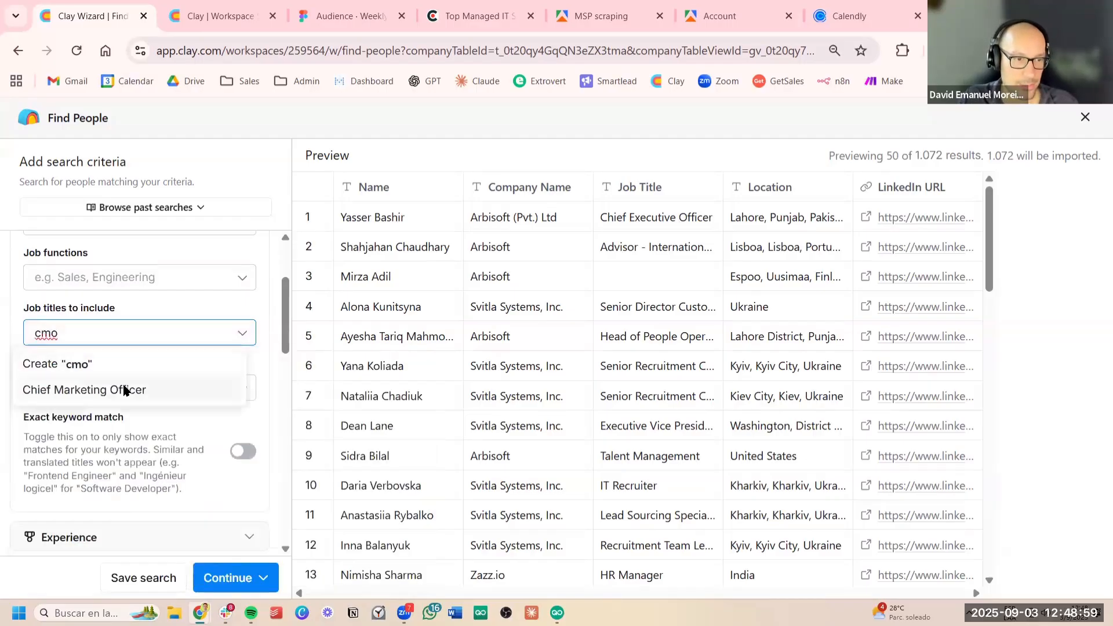
pyautogui.click(125, 389)
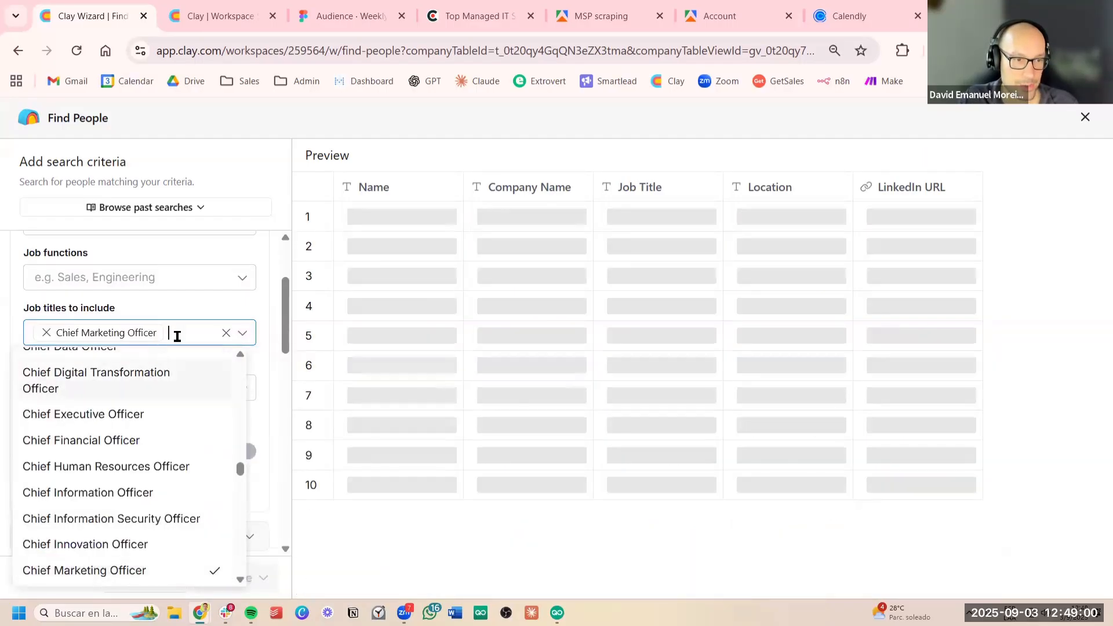
pyautogui.write('cmo')
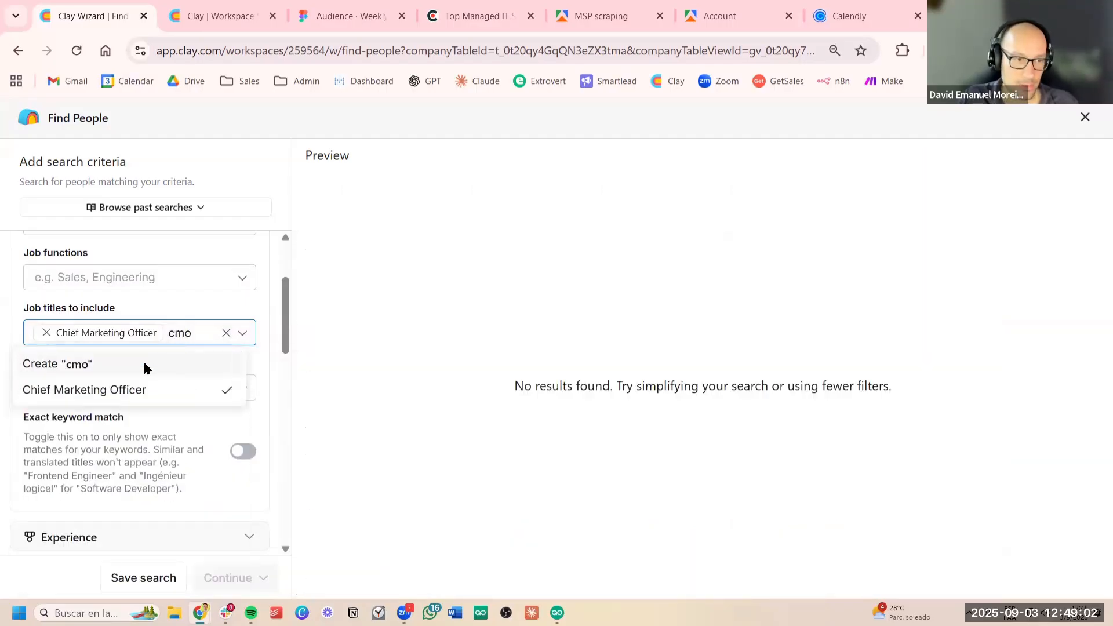
pyautogui.click(144, 362)
# Look for marketing titles and add the custom title vp of marketing to the included job titles
pyautogui.write('marketing')
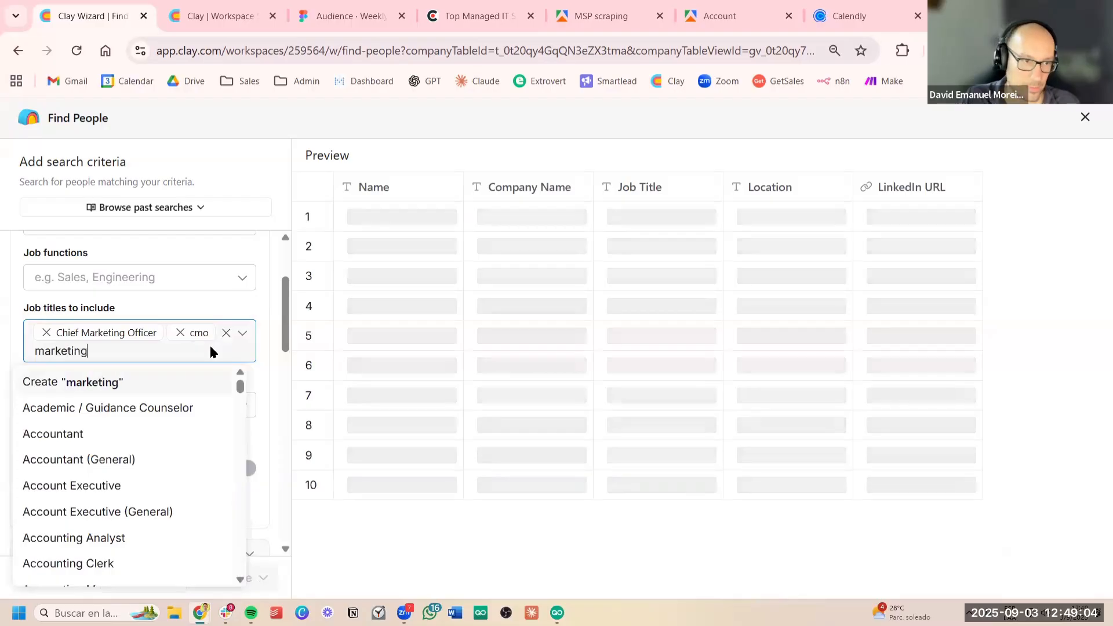
pyautogui.scroll(-1, 177, 449)
pyautogui.scroll(-5, 177, 450)
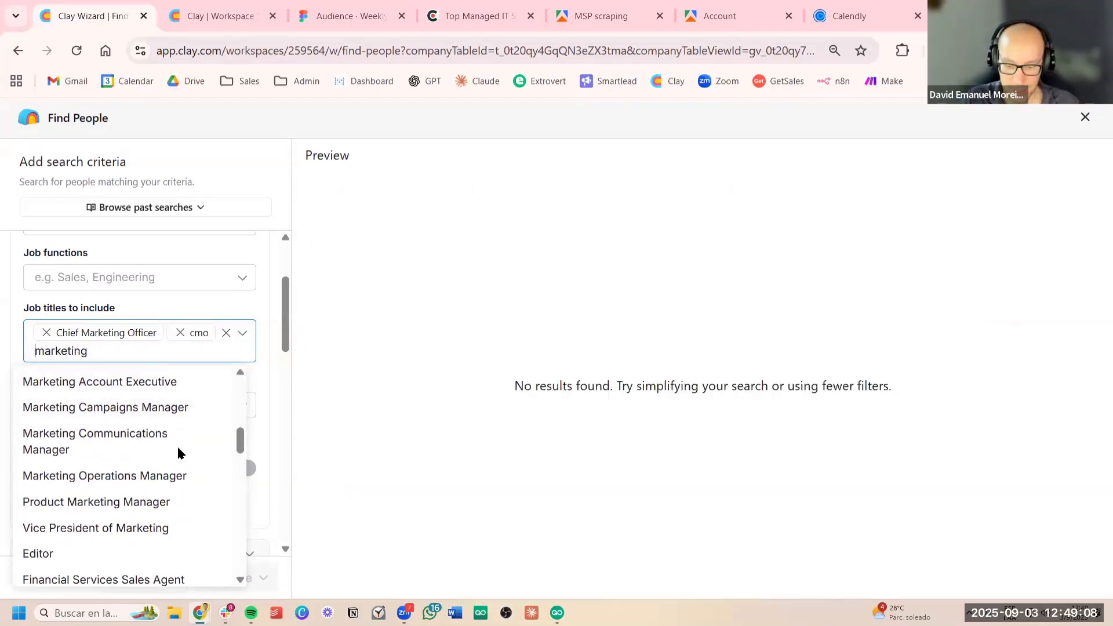
pyautogui.write('vp ')
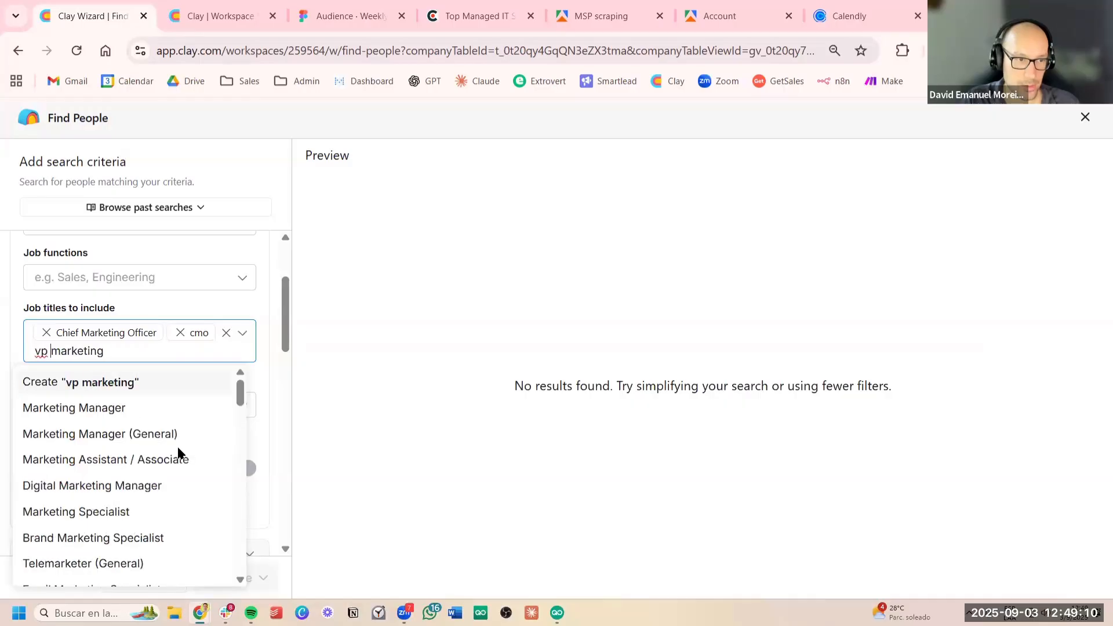
pyautogui.write('of')
pyautogui.click(94, 385)
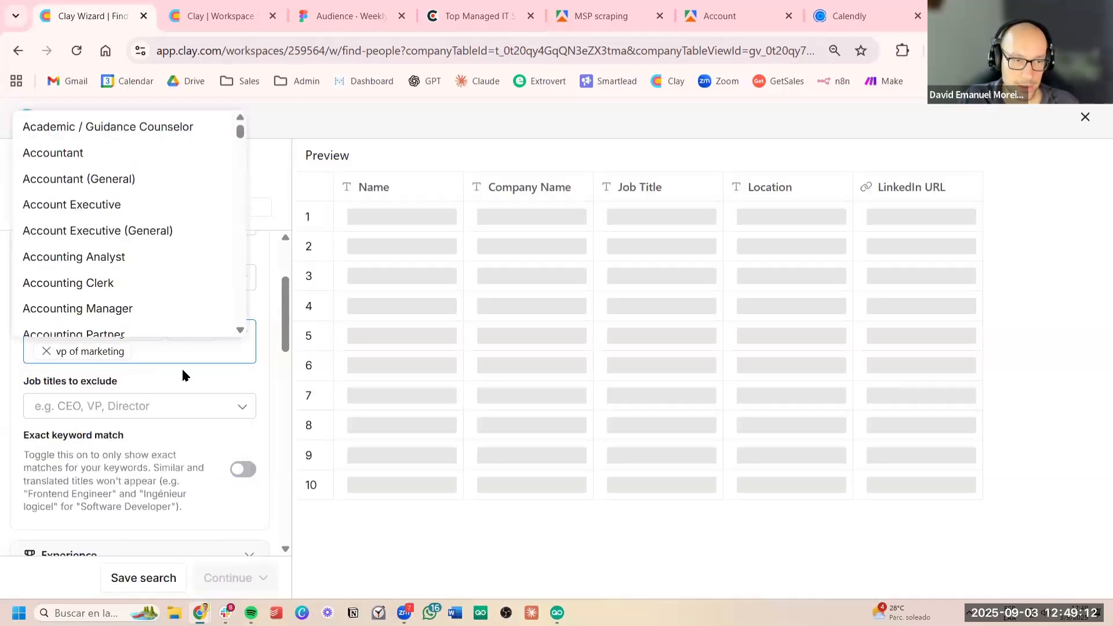
# Include the Chief Revenue Officer title and the custom title vp of sales in the people search
pyautogui.write('cro')
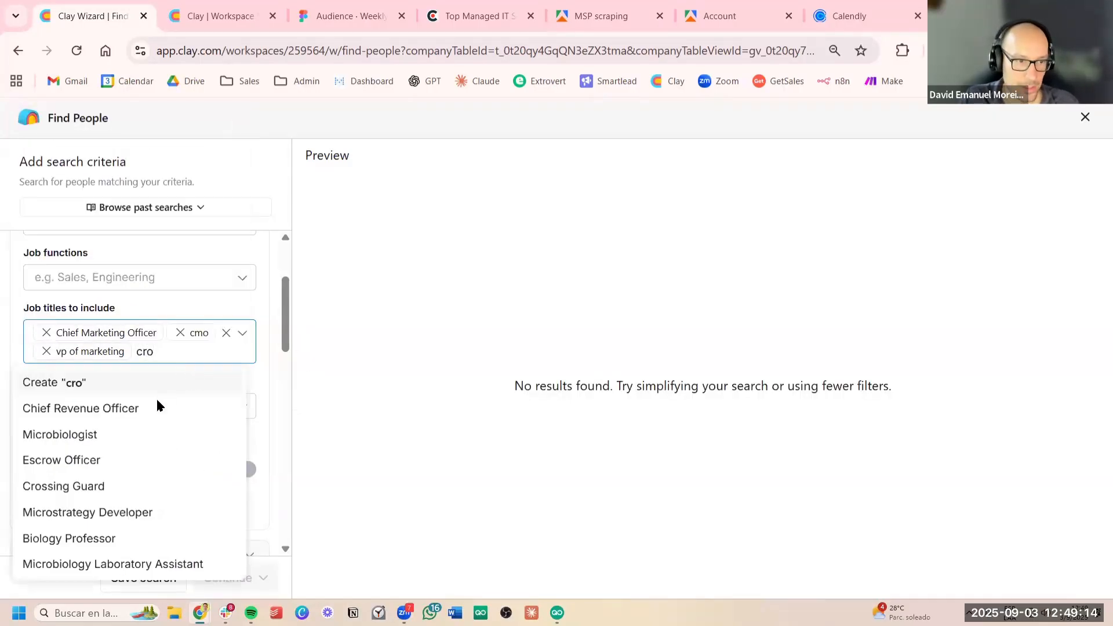
pyautogui.click(157, 404)
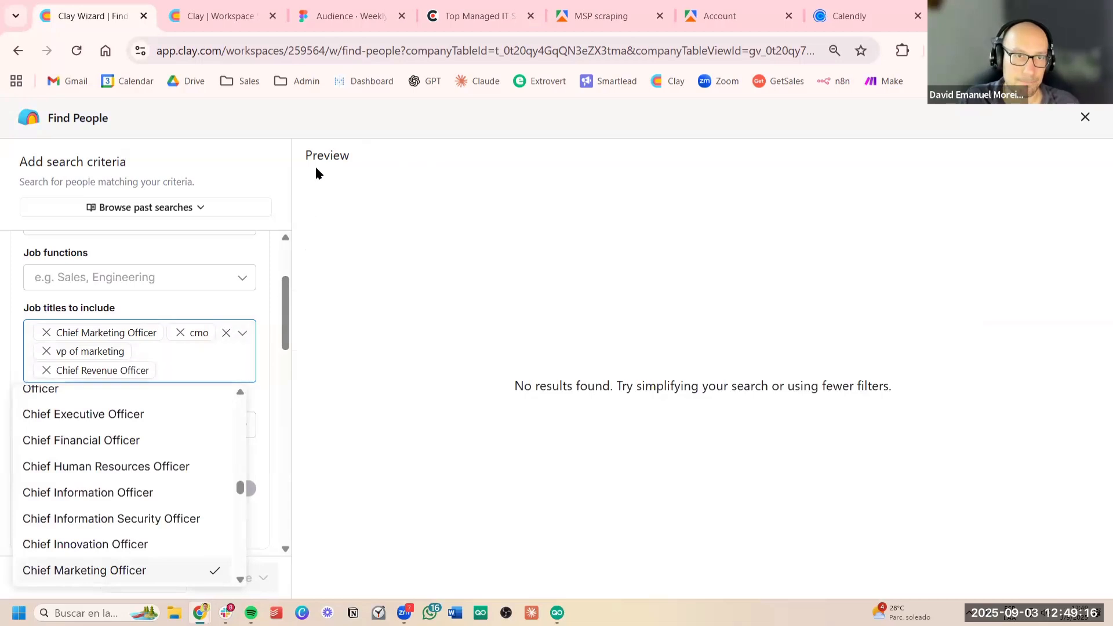
pyautogui.write('vp of sales')
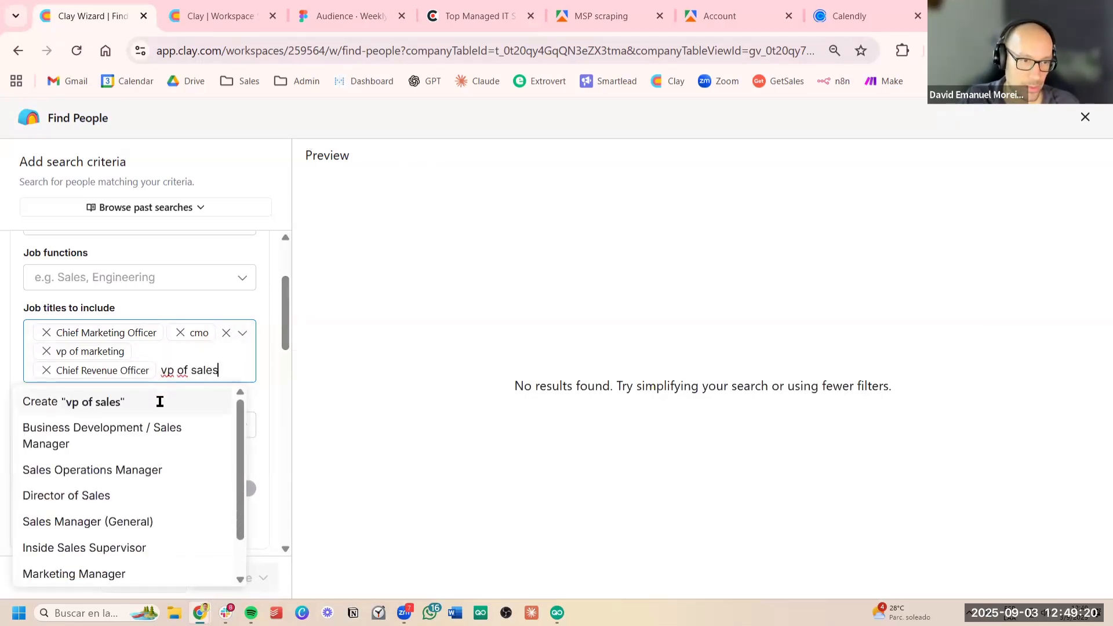
pyautogui.click(159, 401)
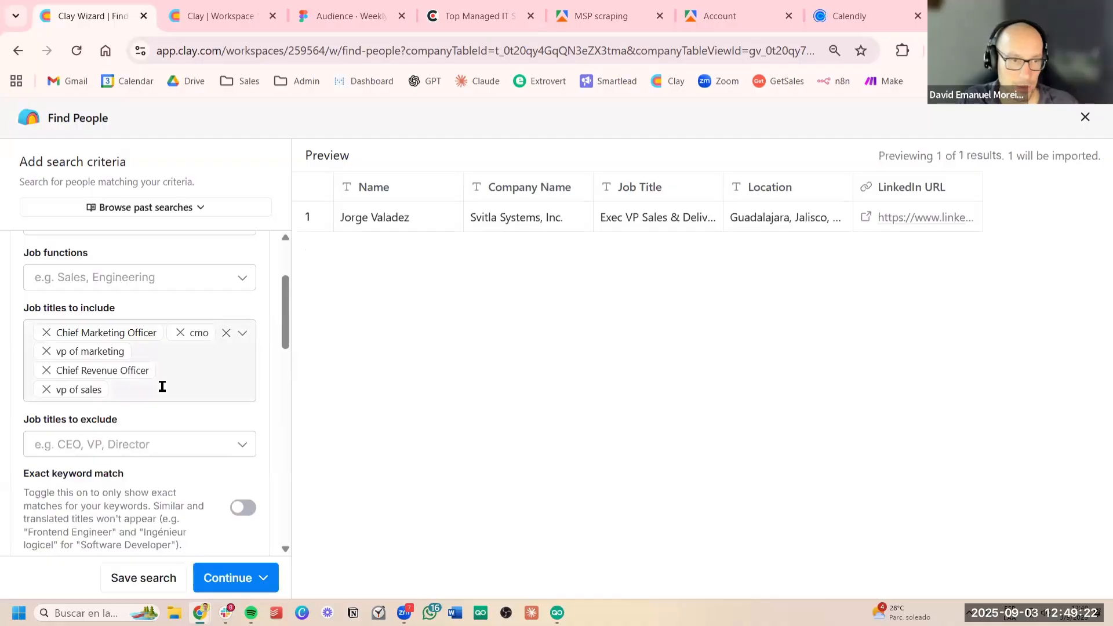
# Remove Chief Marketing Officer from the job titles to include
pyautogui.click(164, 393)
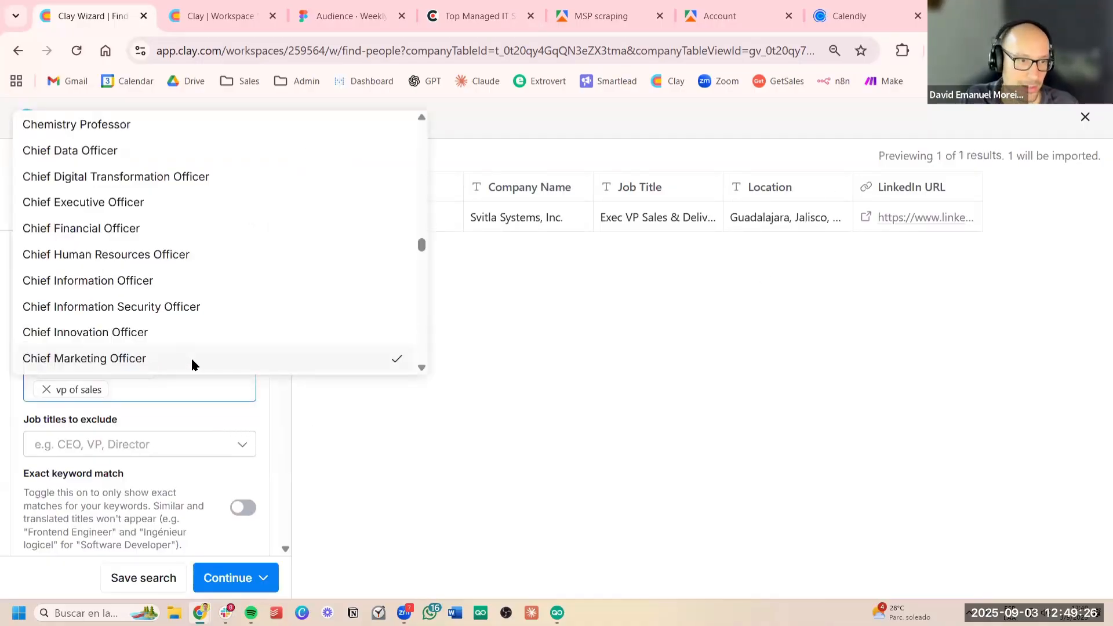
pyautogui.click(230, 353)
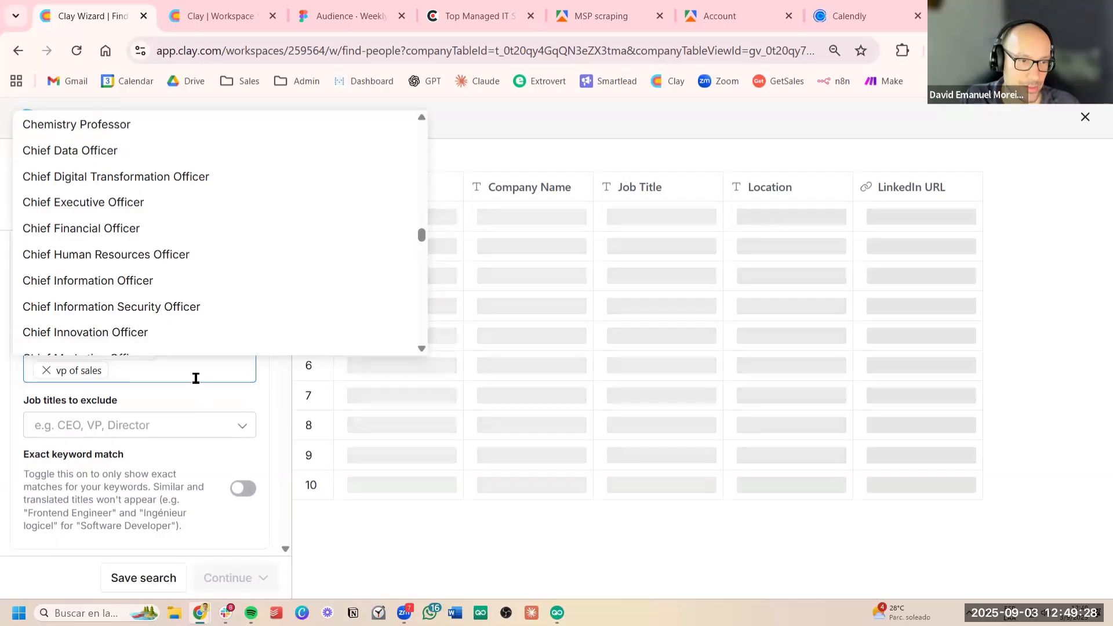
pyautogui.scroll(10, 231, 203)
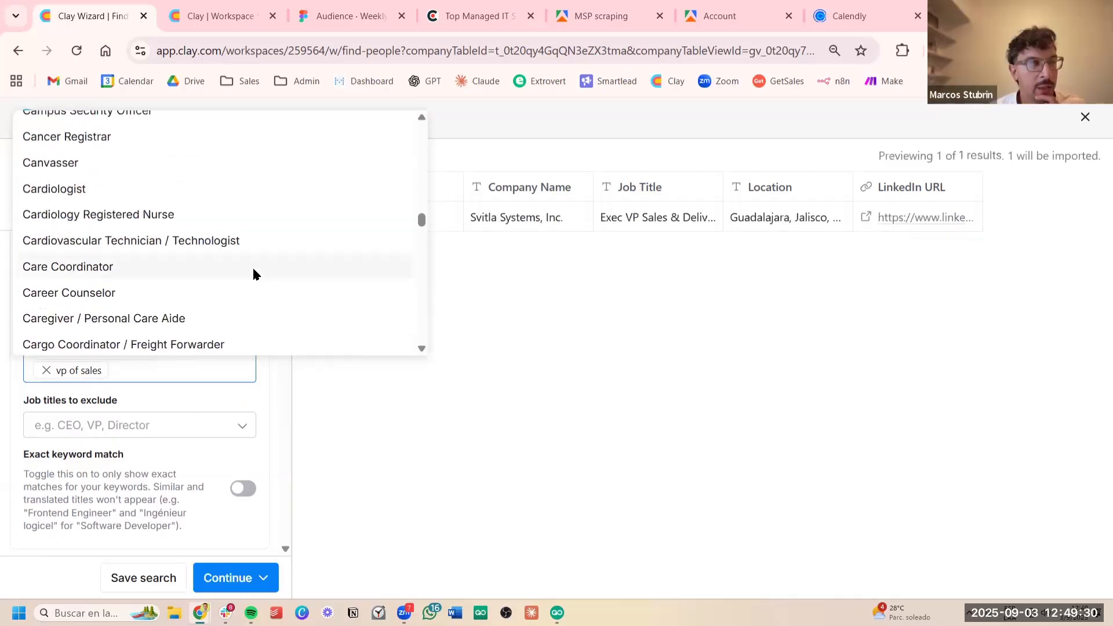
pyautogui.write('marketin')
pyautogui.press('Return')
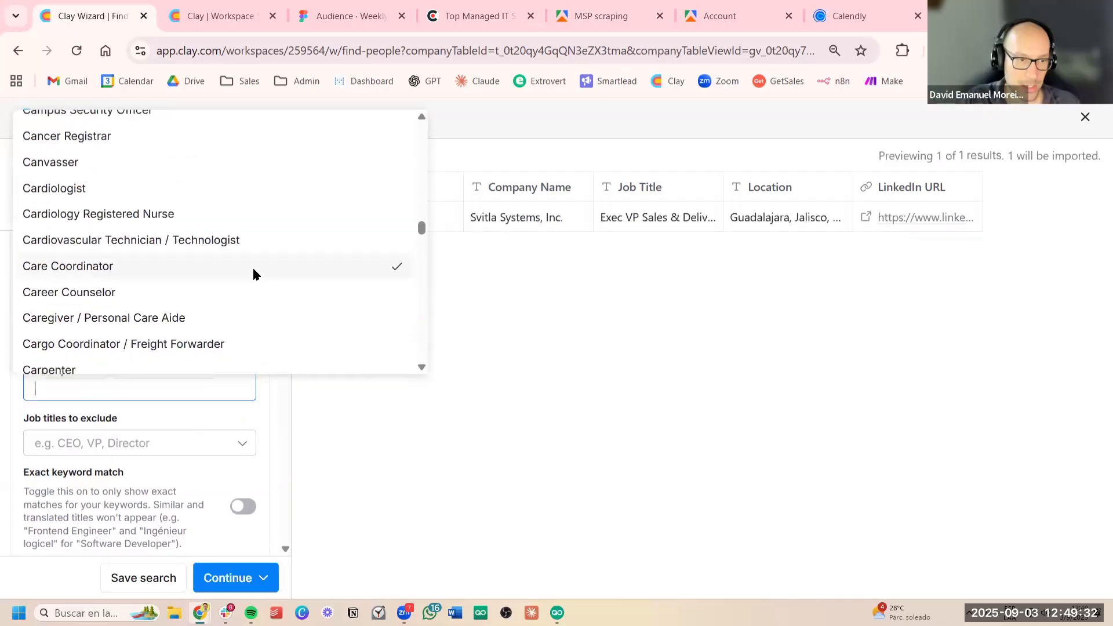
pyautogui.click(253, 273)
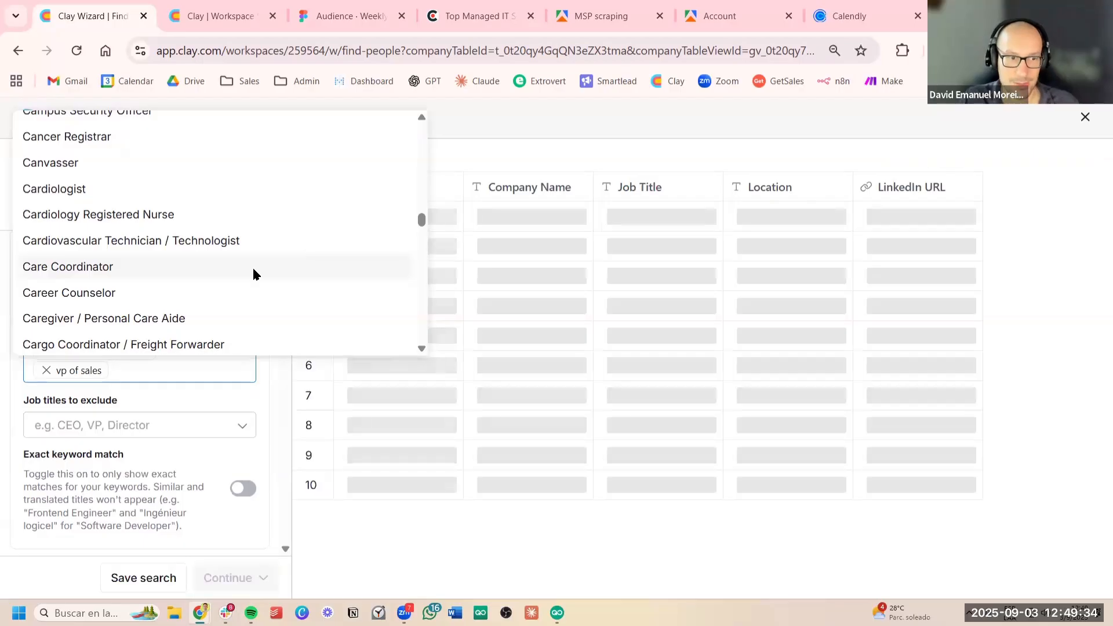
pyautogui.click(202, 395)
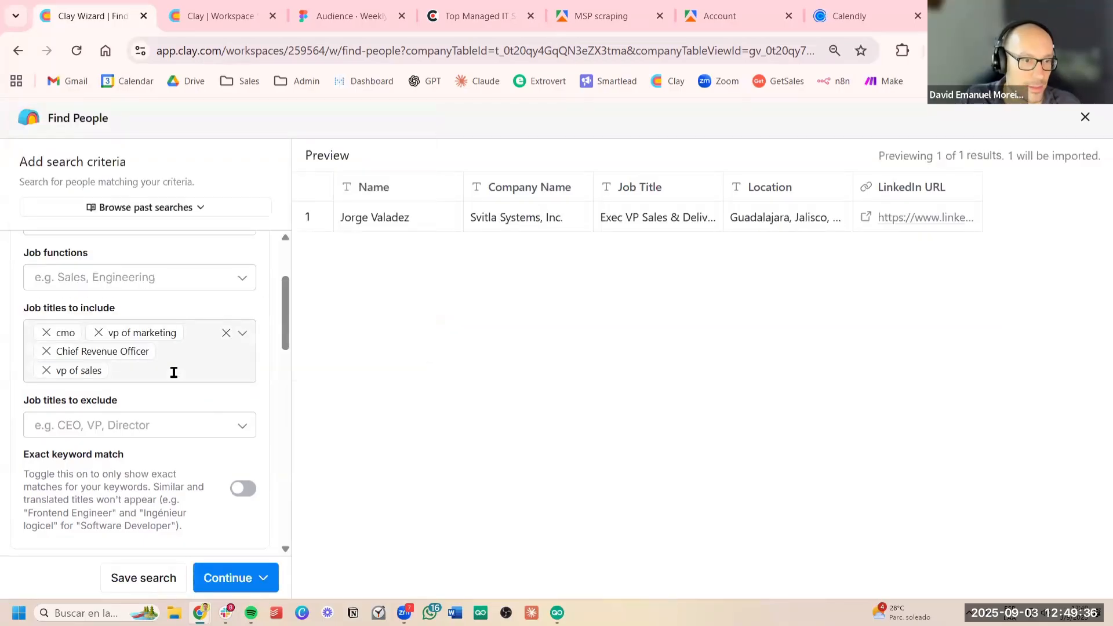
# Add the broader keywords marketing and sales to the job titles to include and review the previewed people
pyautogui.click(174, 372)
pyautogui.write('market')
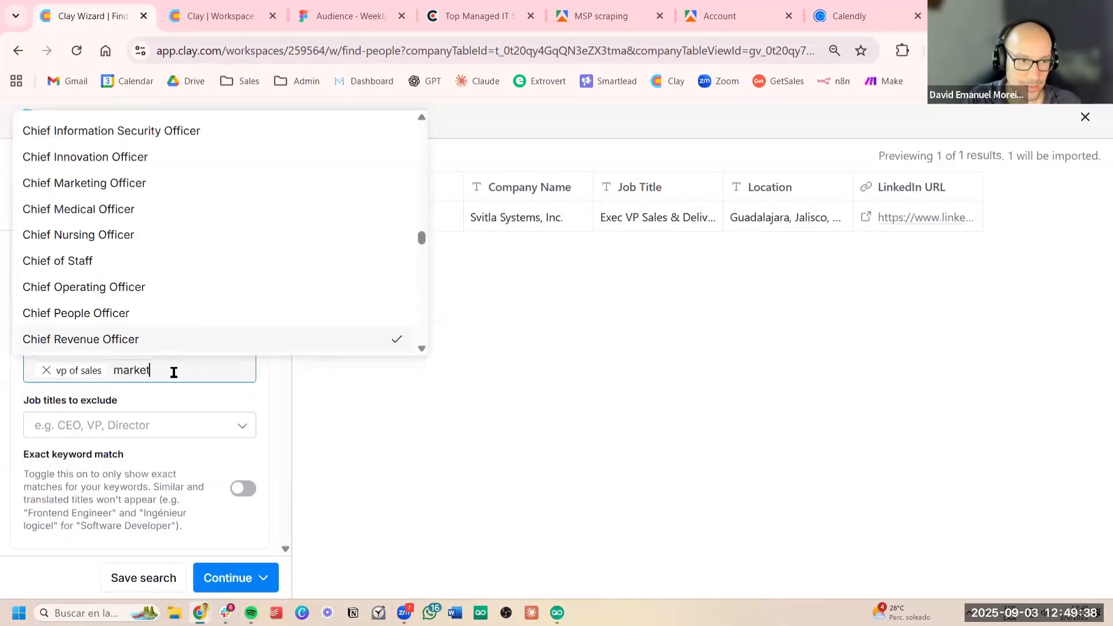
pyautogui.write('ing')
pyautogui.press('Return')
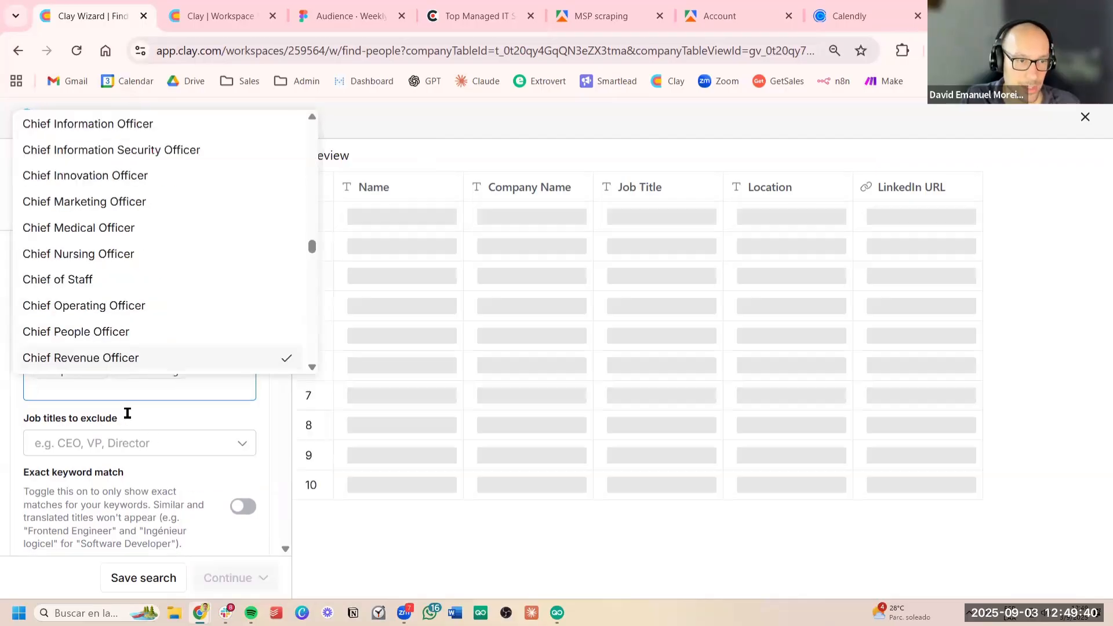
pyautogui.write('sales')
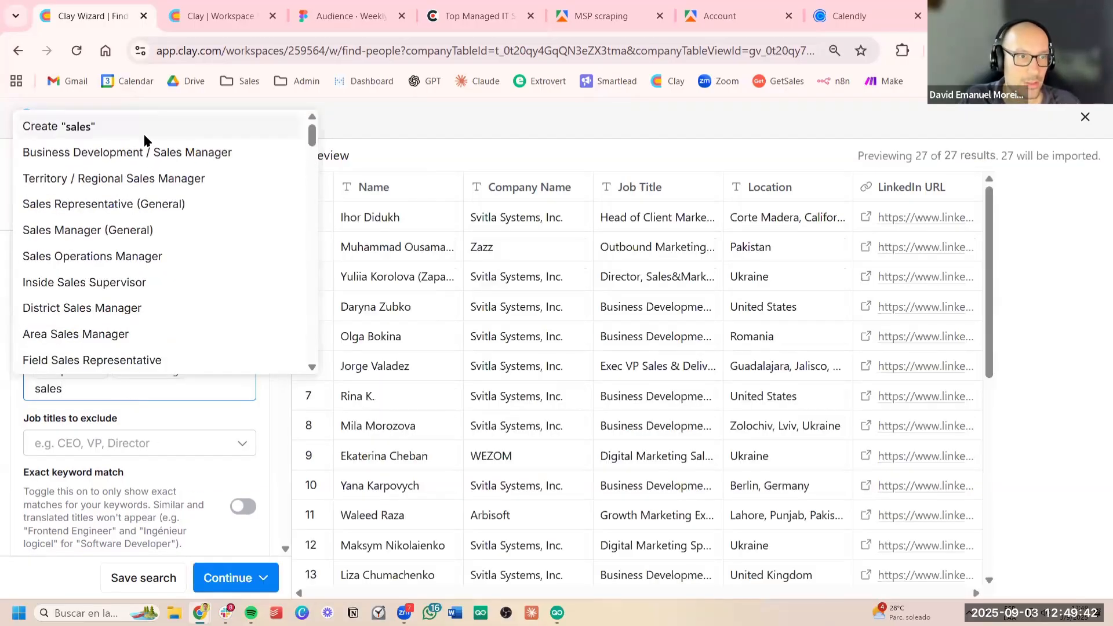
pyautogui.press('Return')
pyautogui.click(239, 412)
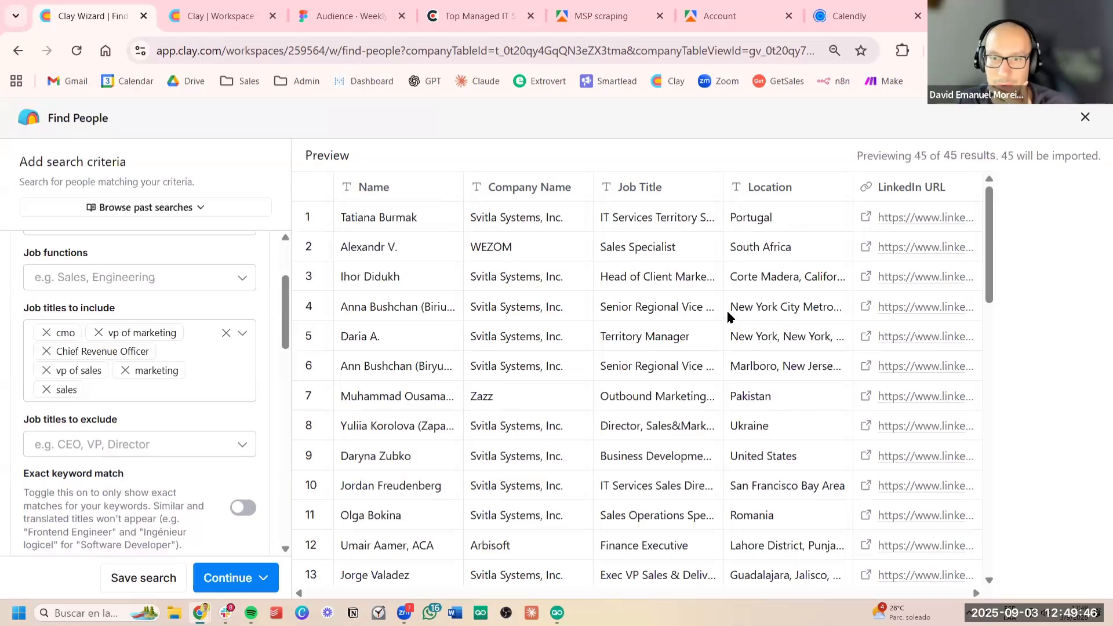
pyautogui.scroll(-5, 690, 319)
pyautogui.scroll(5, 703, 333)
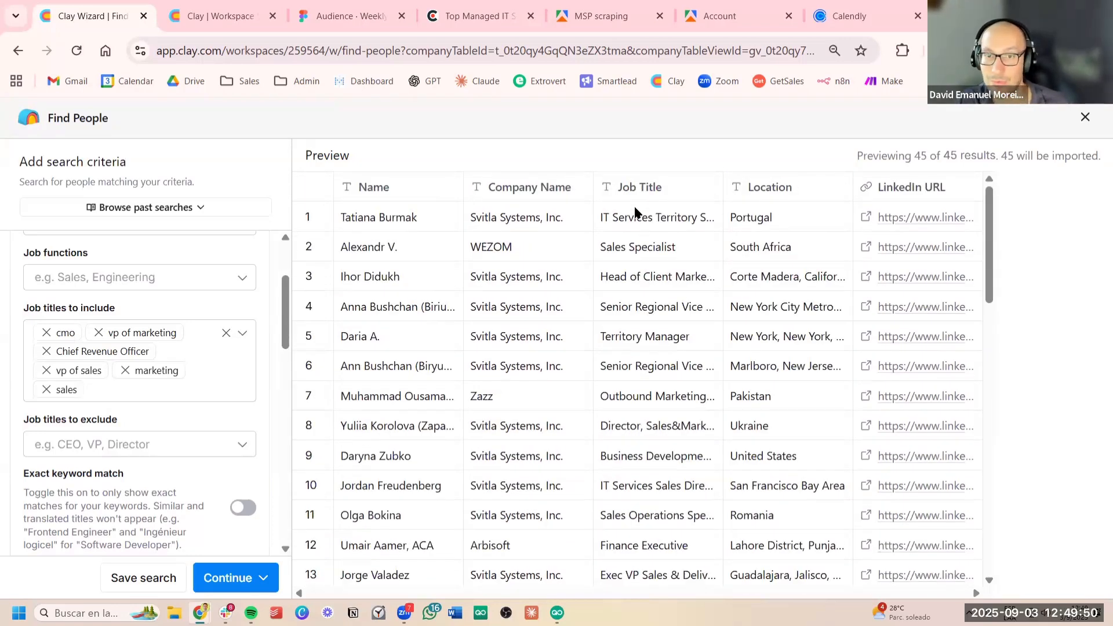
# Review the previewed people and import them into a new table with automatic updates disabled and no additional enrichments
pyautogui.scroll(-5, 755, 419)
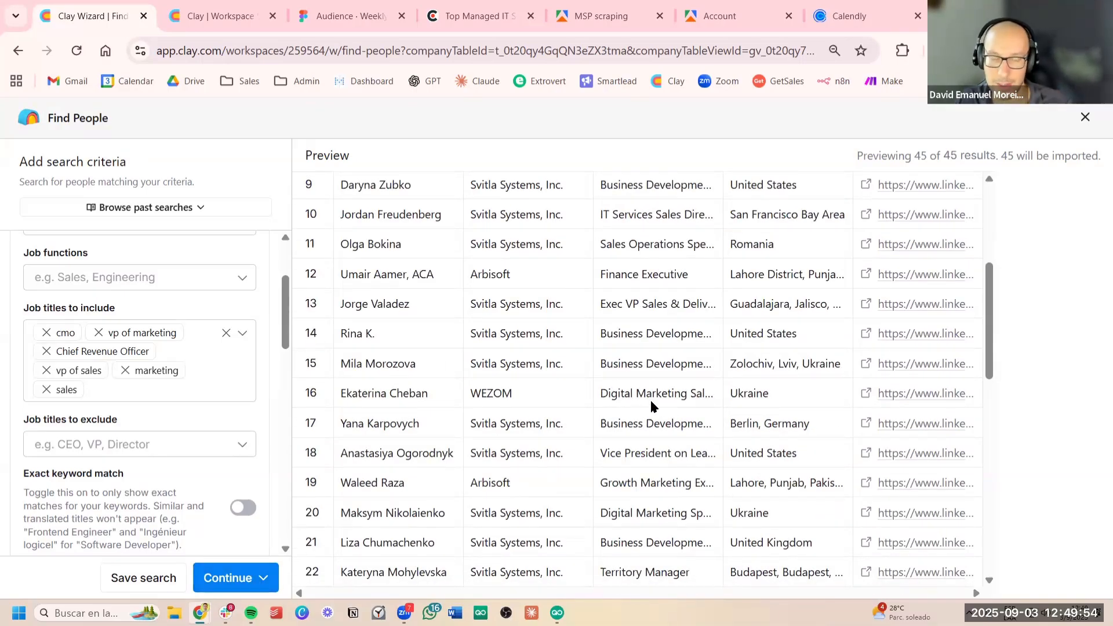
pyautogui.scroll(-10, 699, 336)
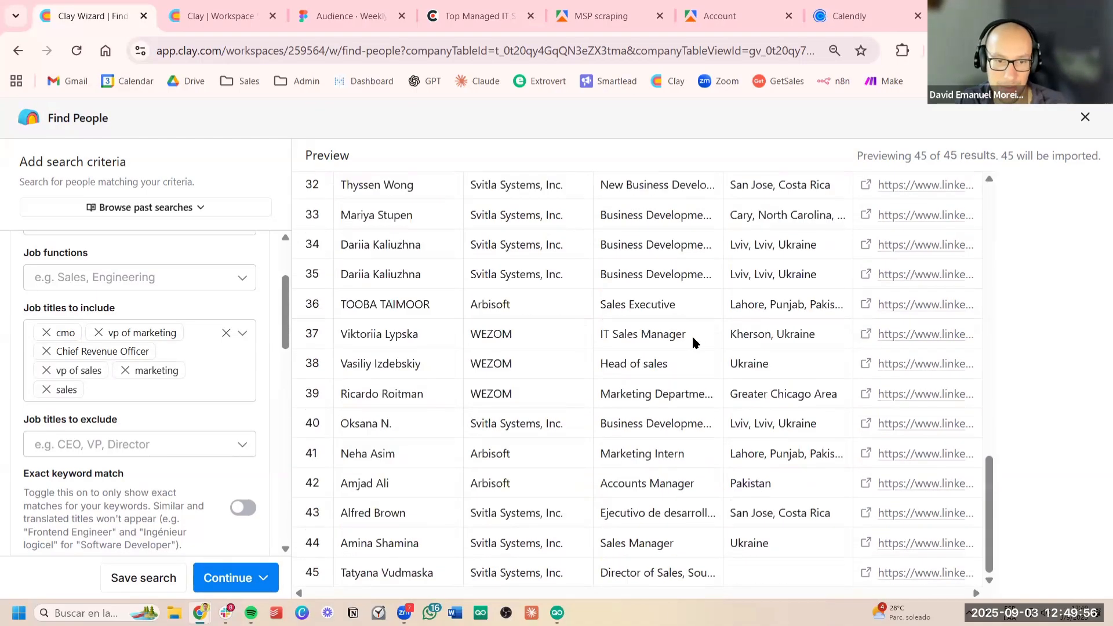
pyautogui.scroll(15, 699, 340)
pyautogui.click(250, 574)
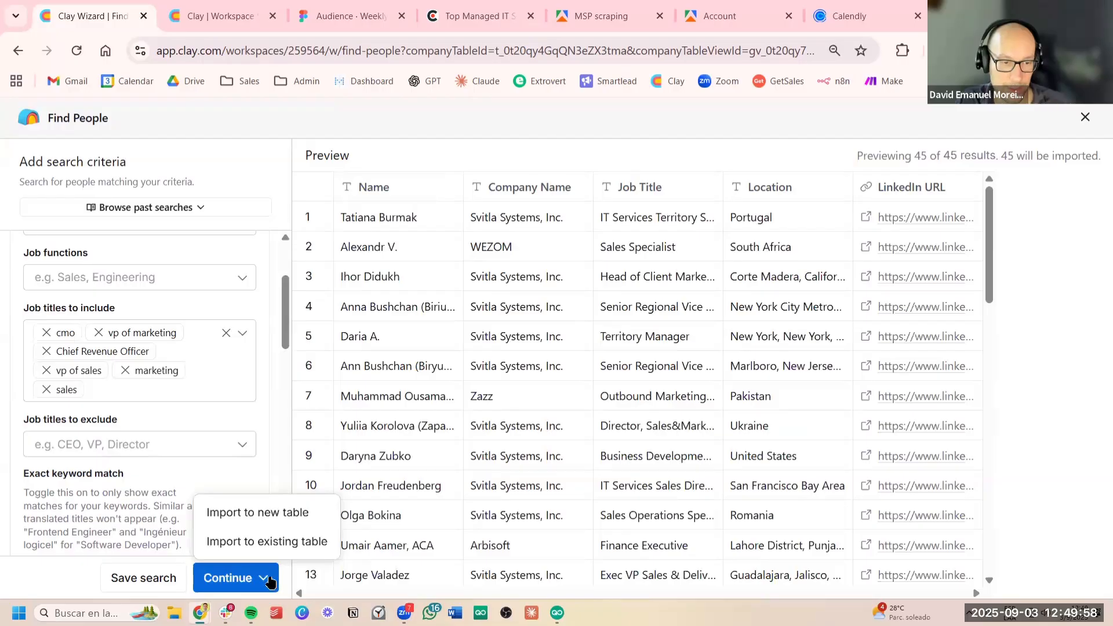
pyautogui.click(304, 514)
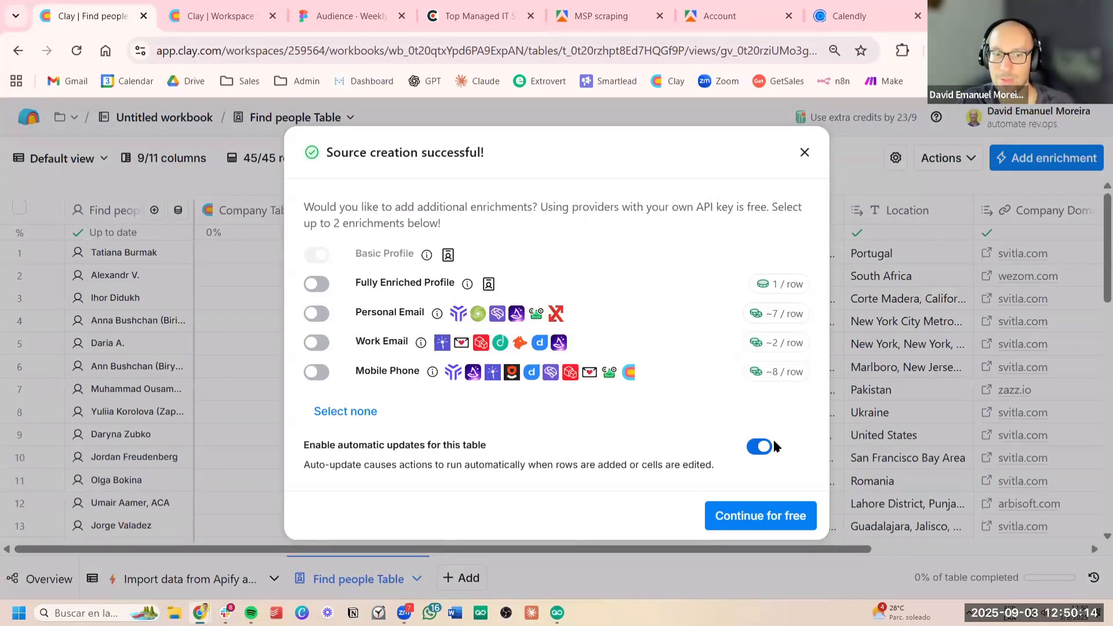
pyautogui.click(761, 450)
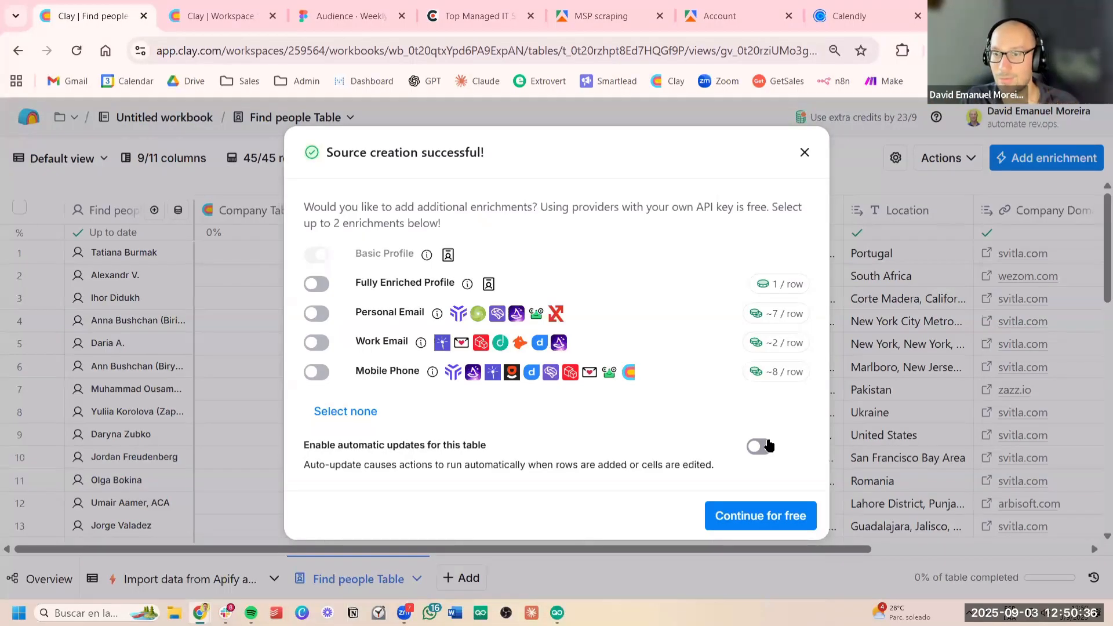
pyautogui.click(784, 516)
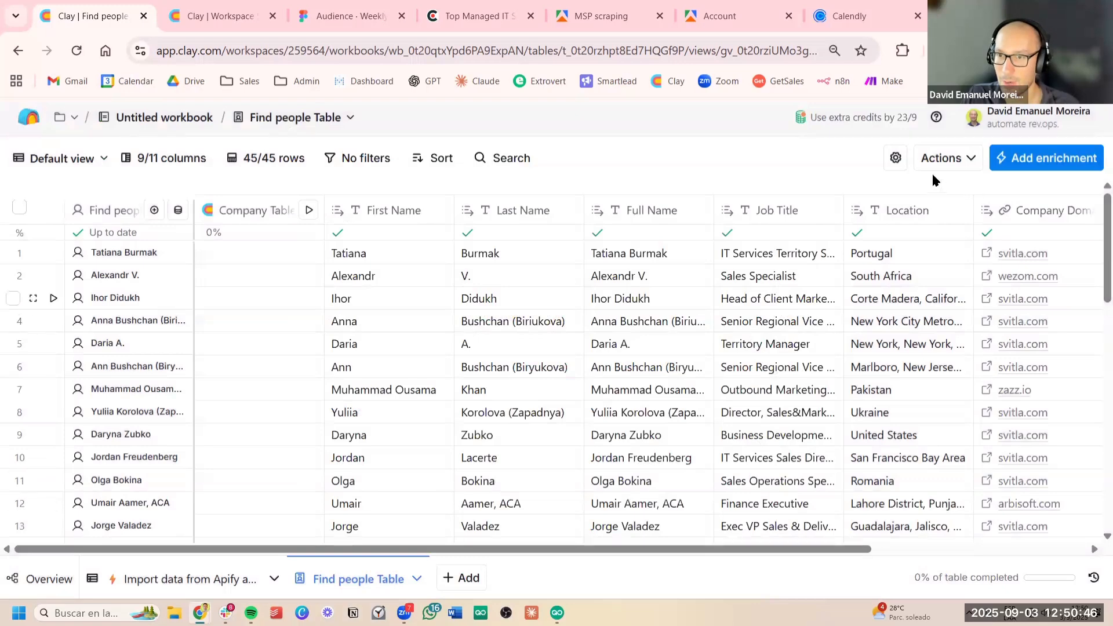
# Check the Auto-update option in the run settings of the Find people Table
pyautogui.click(896, 158)
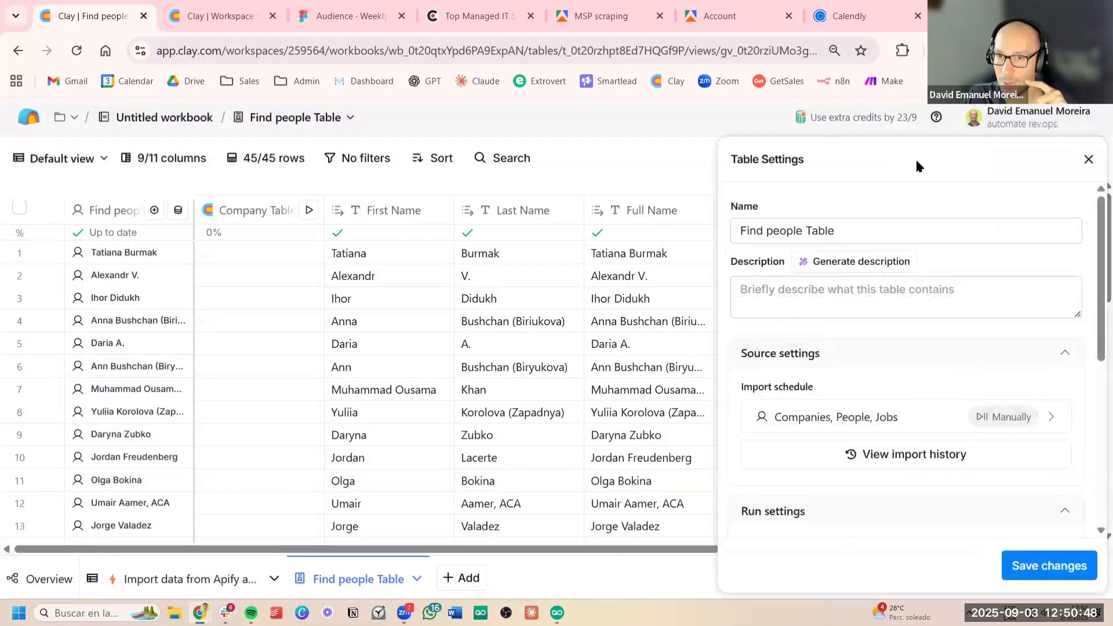
pyautogui.scroll(-4, 1004, 330)
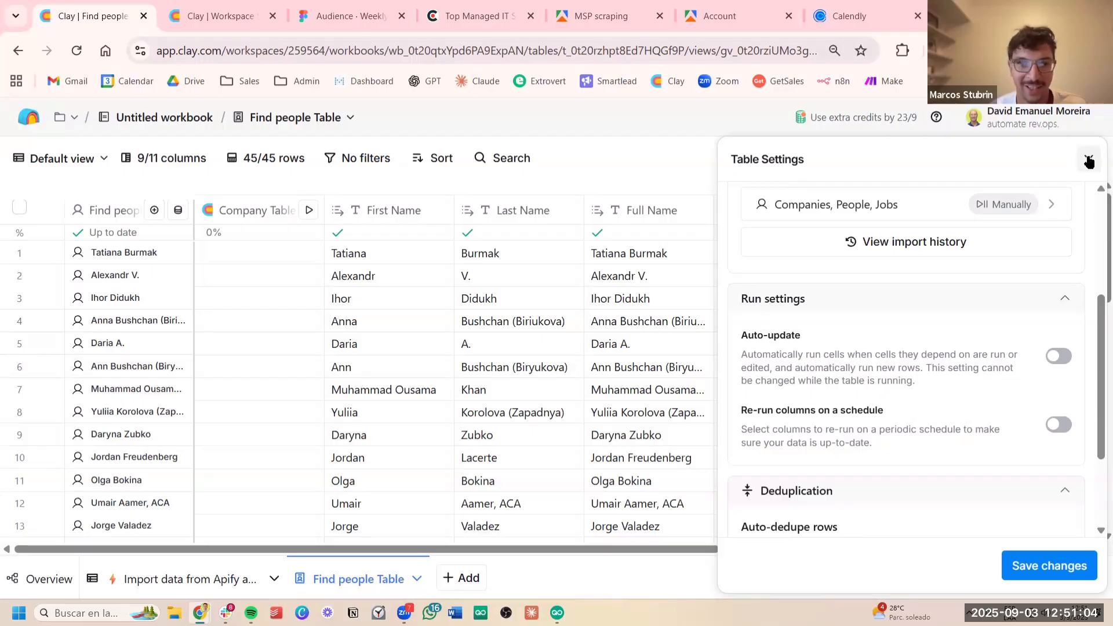
pyautogui.click(1088, 162)
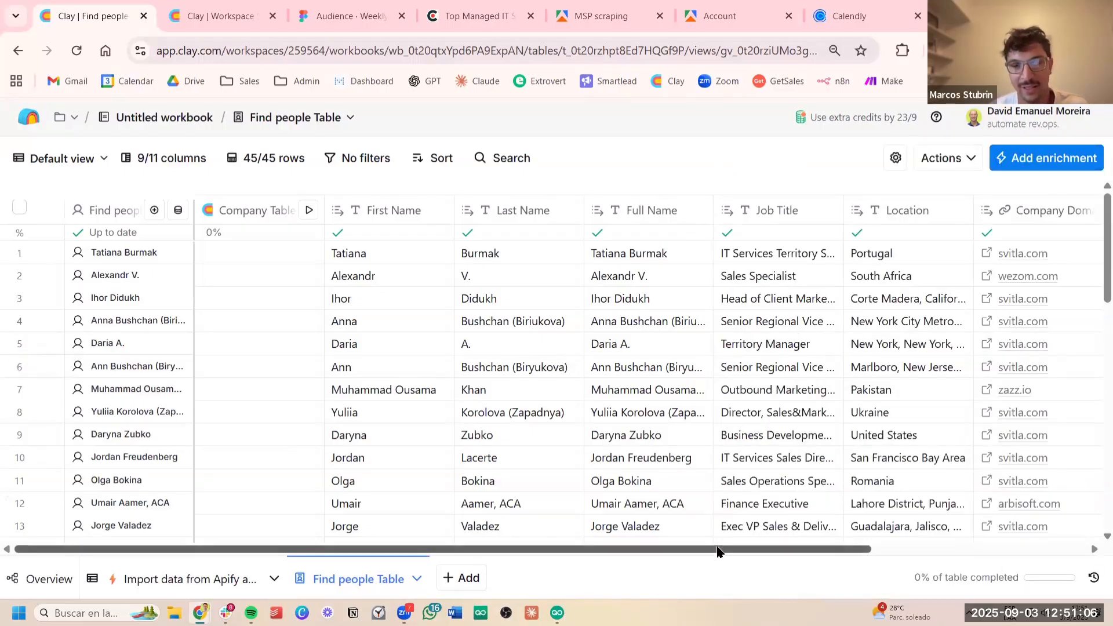
# Look through the imported people rows and the columns up to the LinkedIn profile
pyautogui.moveTo(719, 551); pyautogui.dragTo(964, 532)
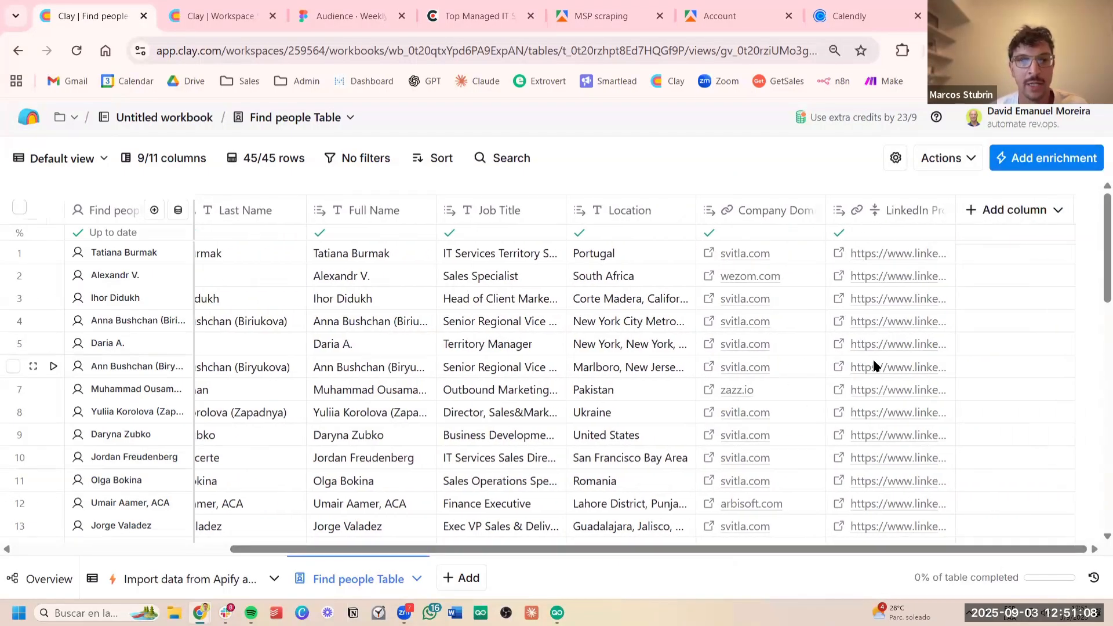
pyautogui.scroll(-10, 873, 364)
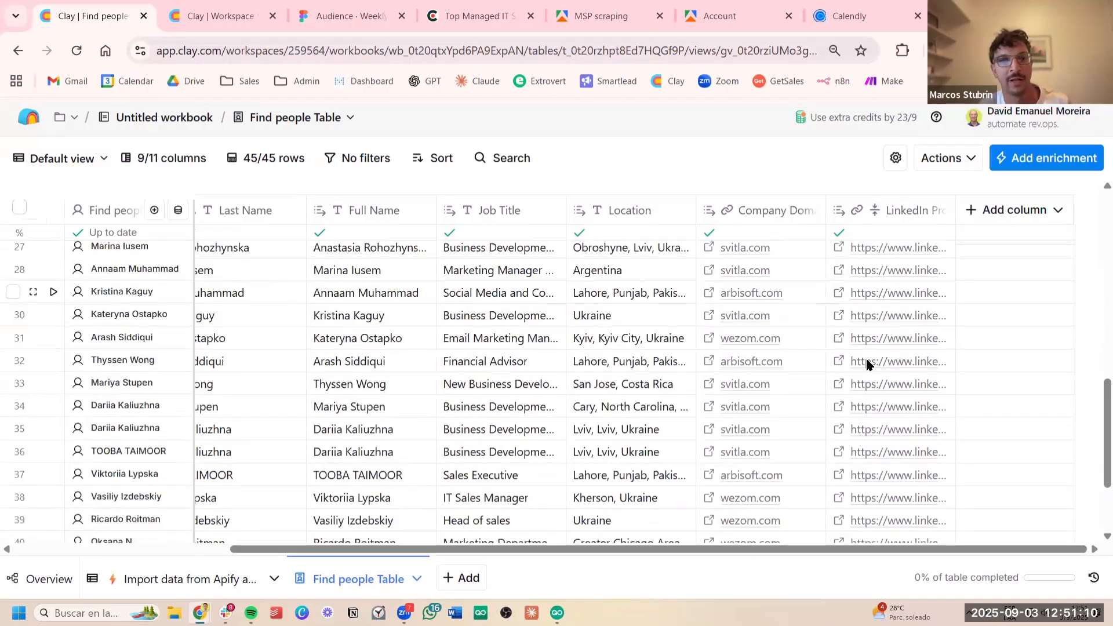
pyautogui.scroll(10, 866, 364)
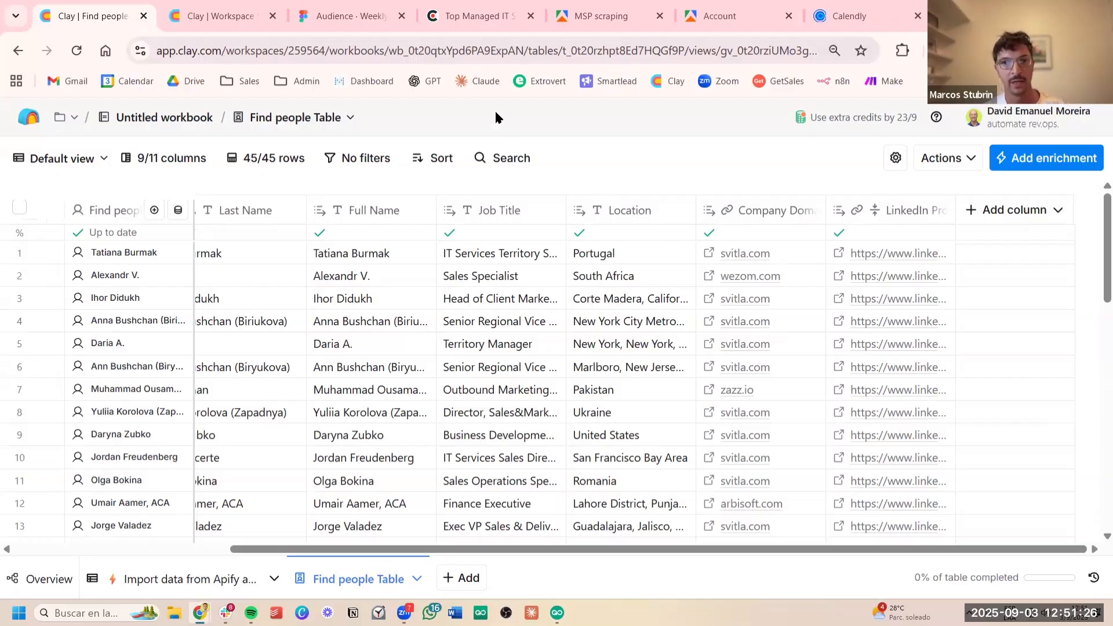
# Switch to the Figma deck to view the slide on finding marketing decision-makers' contact information, and return to the Clay people table
pyautogui.click(368, 24)
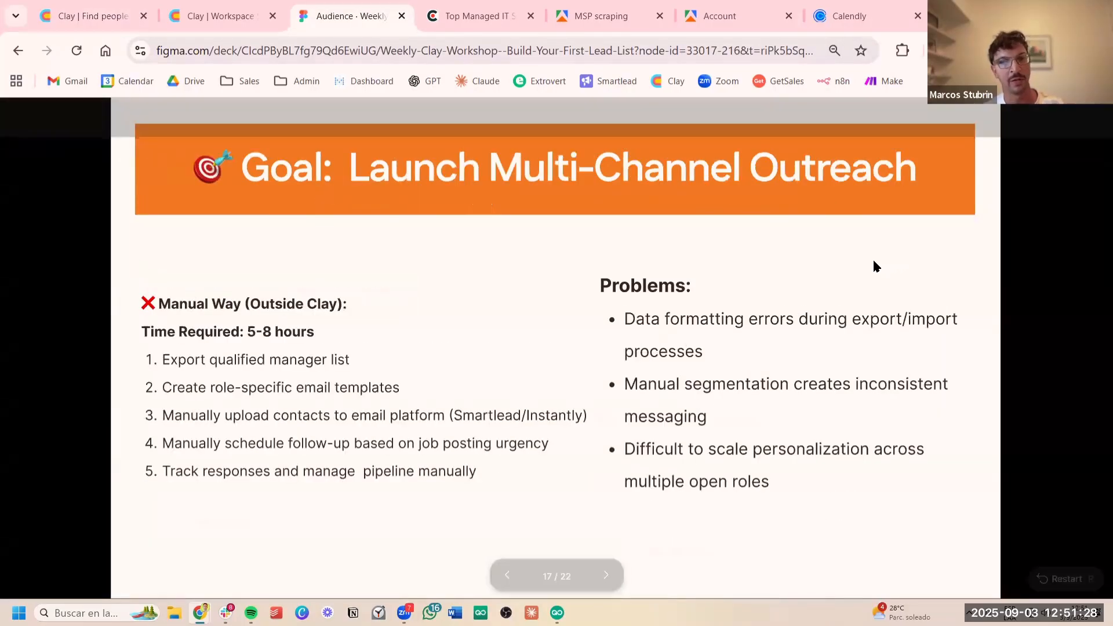
pyautogui.press('Left')
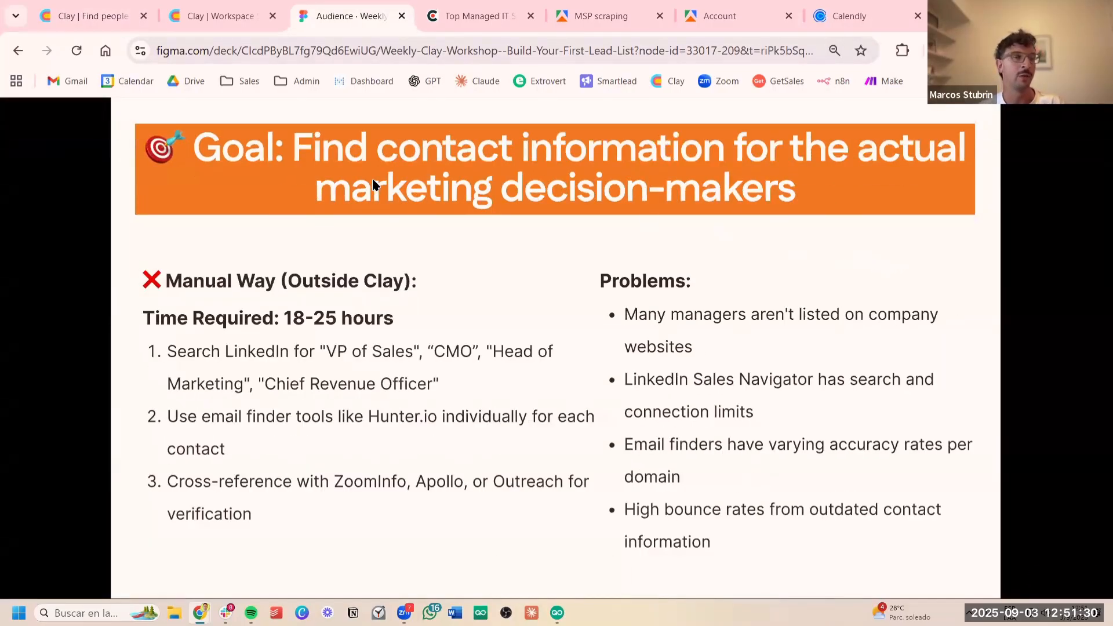
pyautogui.click(127, 18)
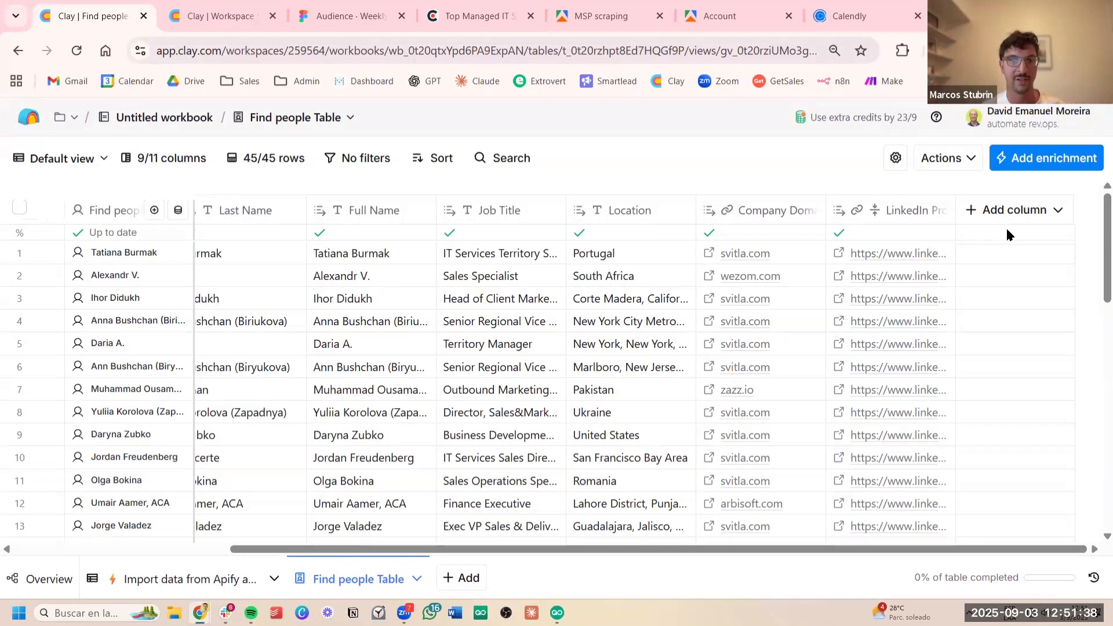
# Review the people table's source, run and deduplication settings without changing them
pyautogui.click(901, 162)
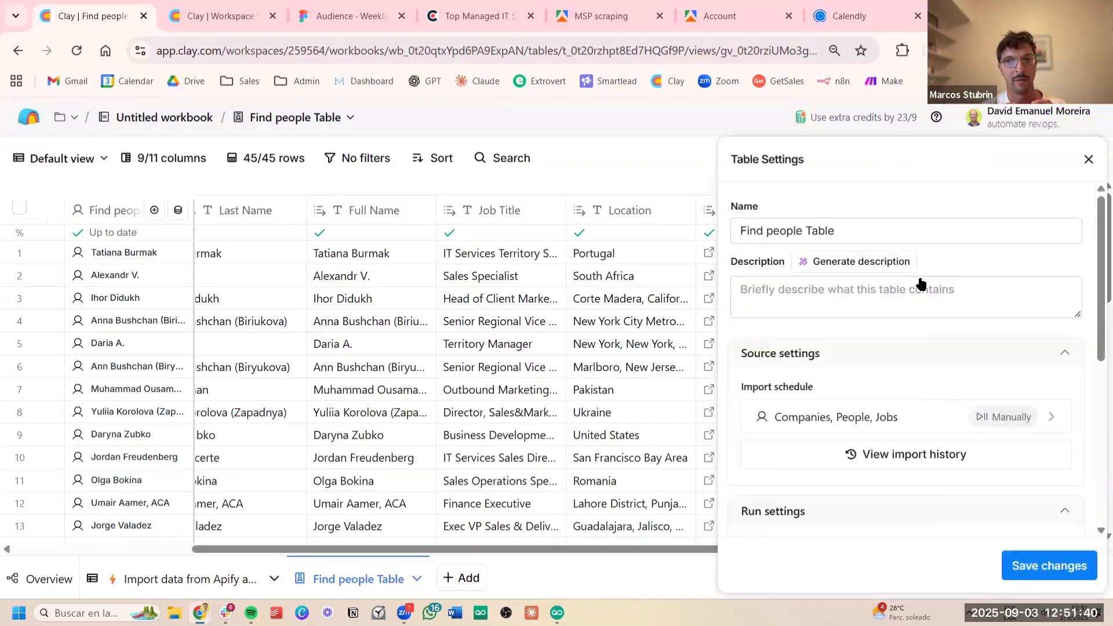
pyautogui.scroll(-5, 951, 325)
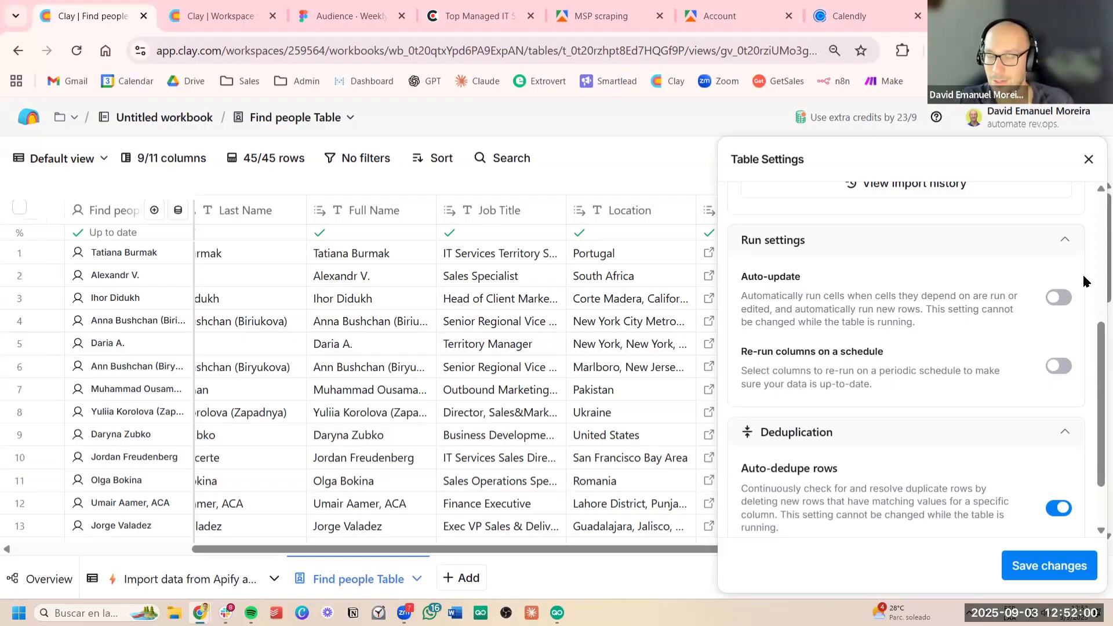
pyautogui.click(1093, 166)
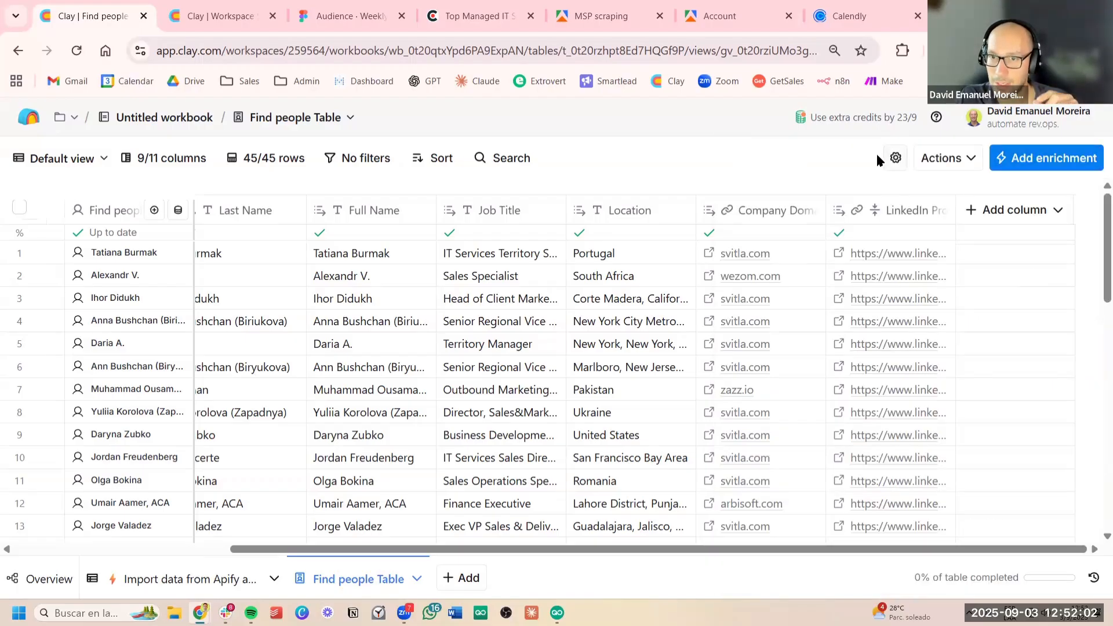
# Examine the table's auto-dedupe settings and the columns available for deduplication, keeping LinkedIn Profile as the dedupe column
pyautogui.click(894, 161)
pyautogui.scroll(-5, 963, 339)
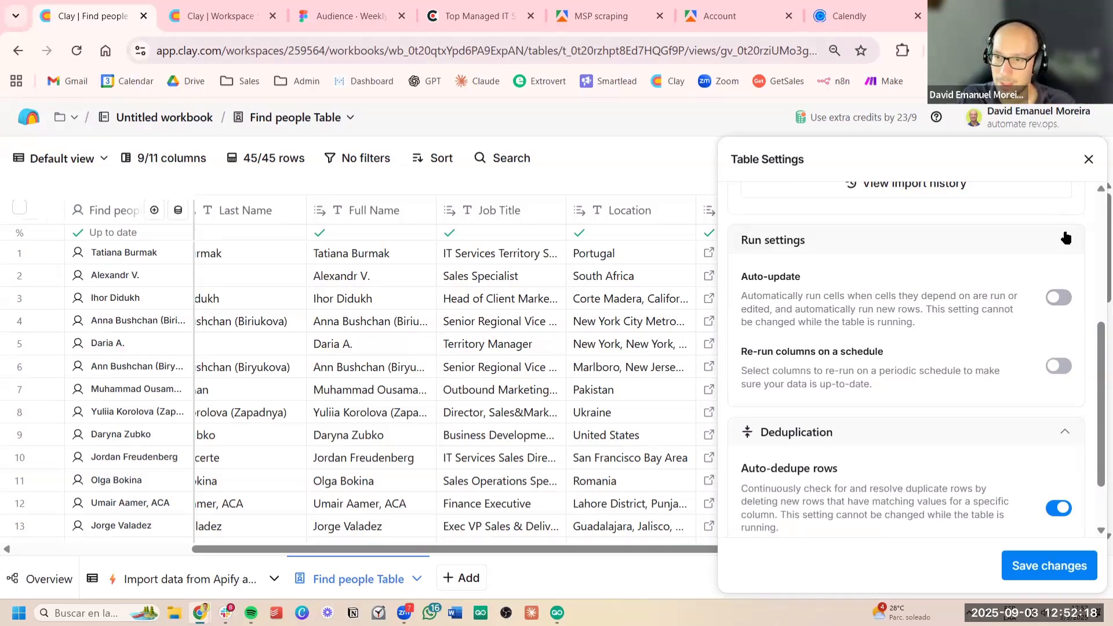
pyautogui.scroll(-2, 1059, 246)
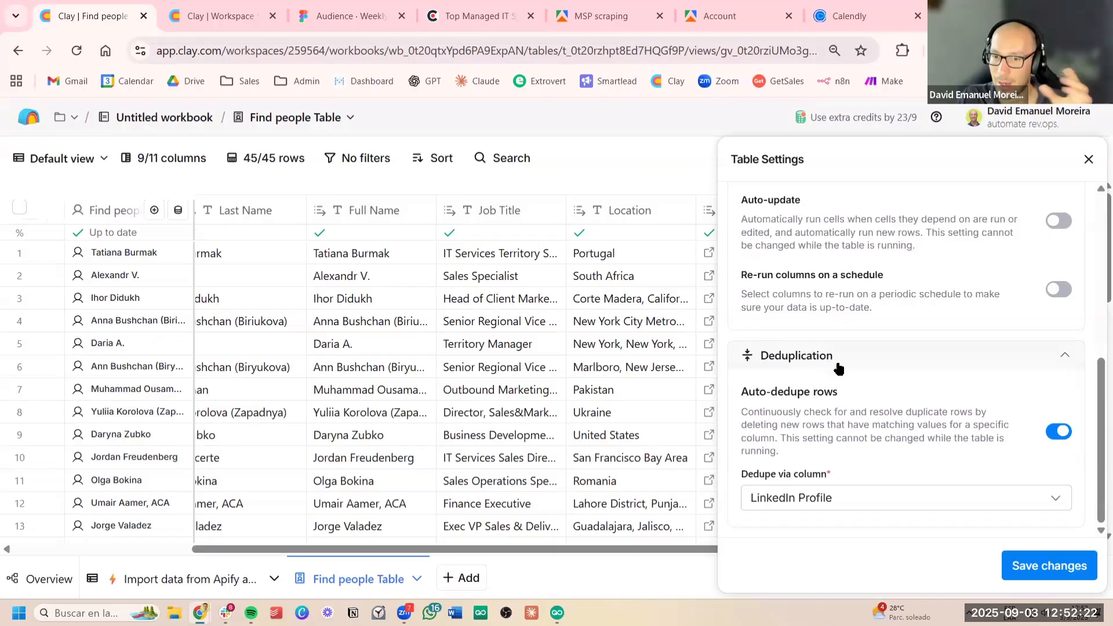
pyautogui.click(960, 496)
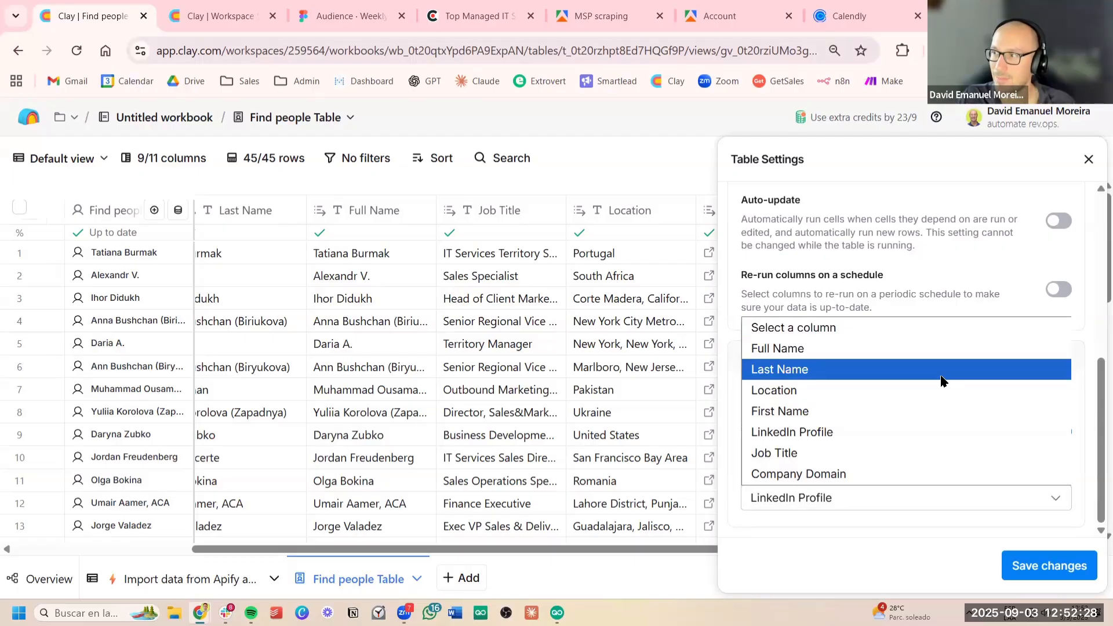
pyautogui.click(893, 433)
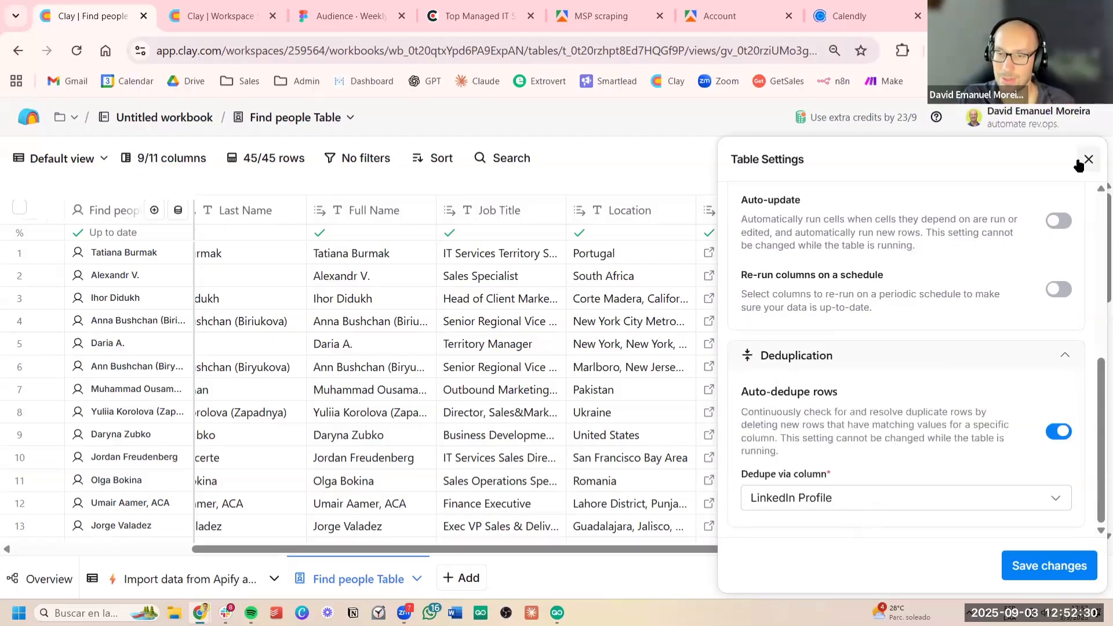
pyautogui.click(1088, 159)
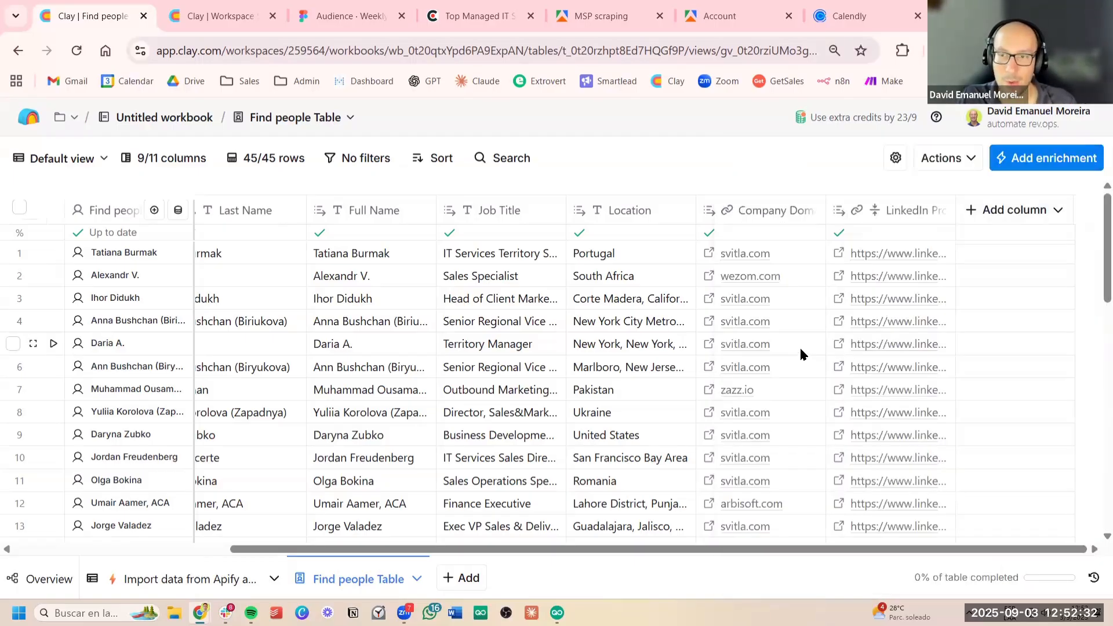
# Search the enrichments for work email and add the standard Work Email waterfall to the people table
pyautogui.click(1056, 161)
pyautogui.click(443, 196)
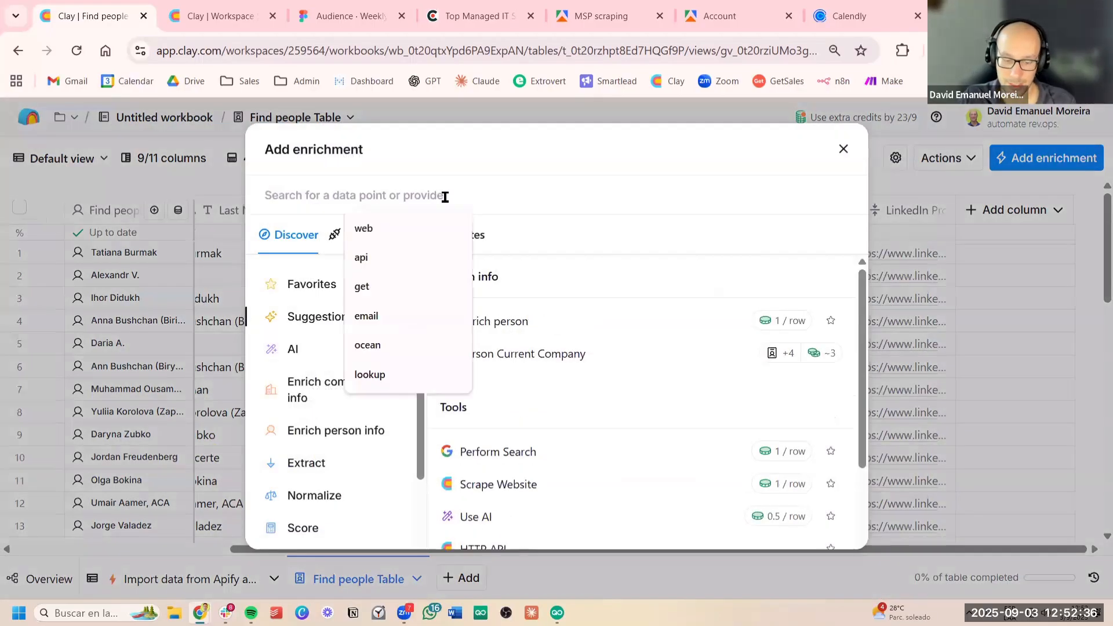
pyautogui.write('work email')
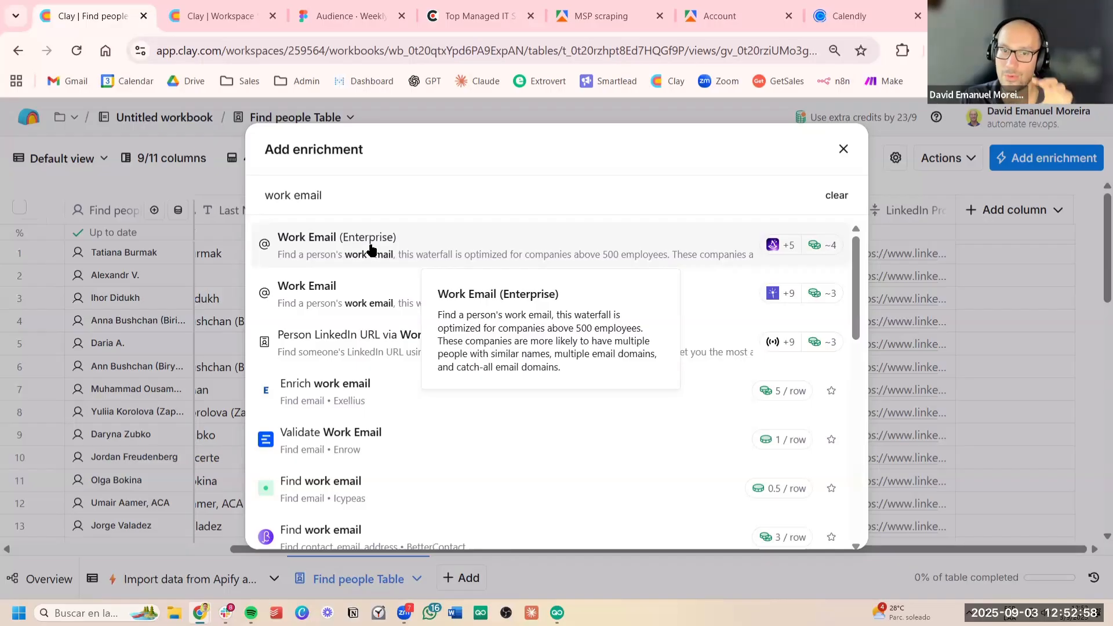
pyautogui.click(381, 295)
# Switch the Work Email waterfall to full configuration and review its column mapping and provider sequence
pyautogui.scroll(-1, 915, 340)
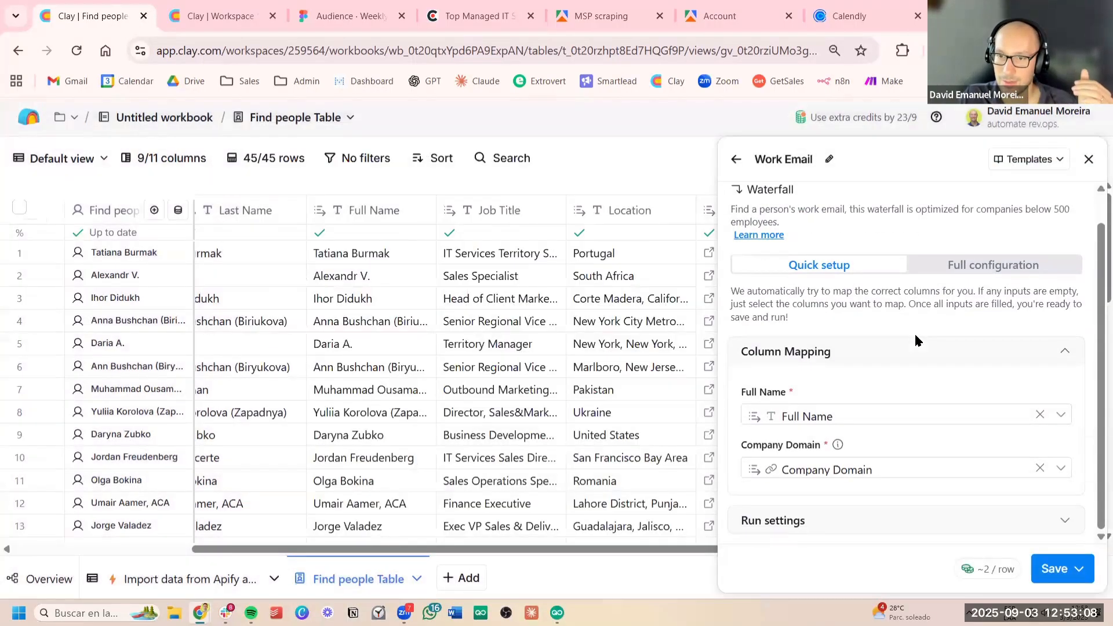
pyautogui.scroll(1, 916, 340)
pyautogui.click(989, 298)
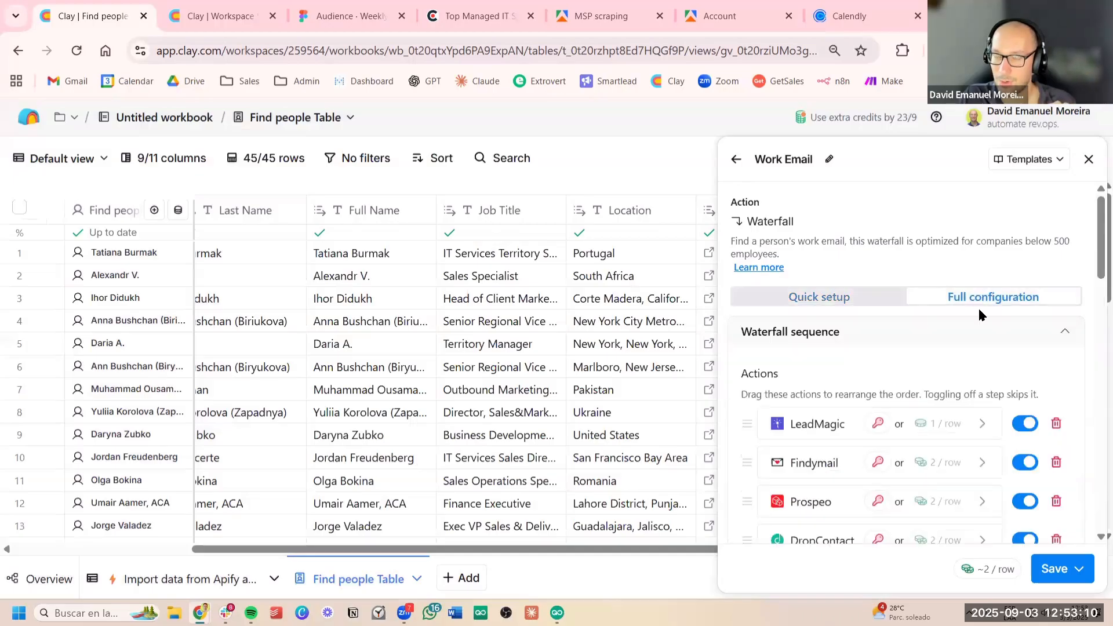
pyautogui.scroll(-6, 917, 293)
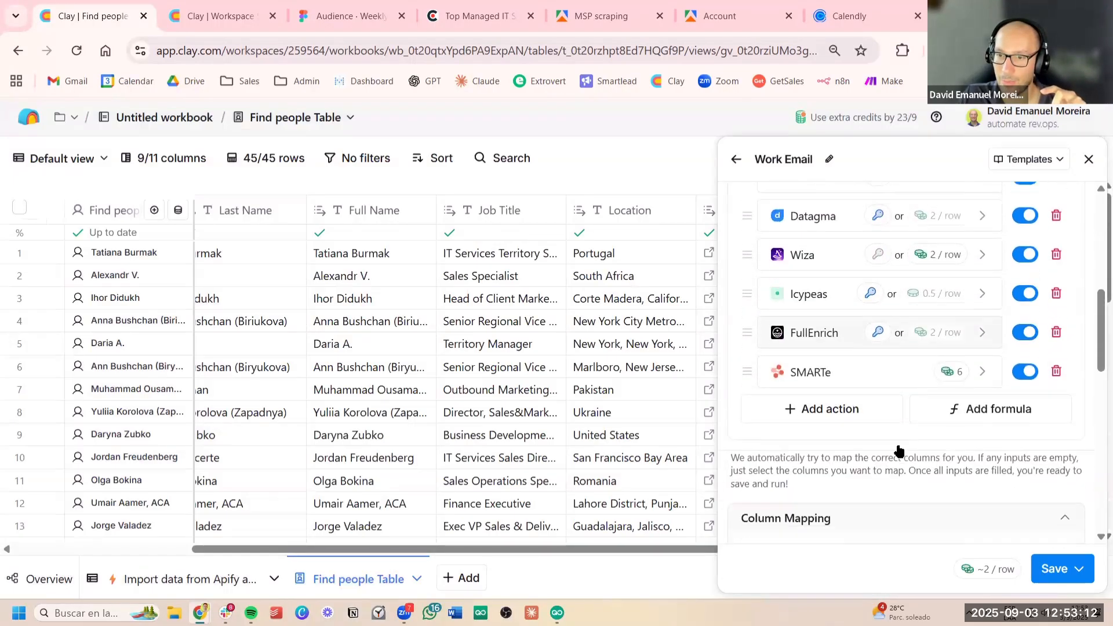
pyautogui.scroll(5, 901, 446)
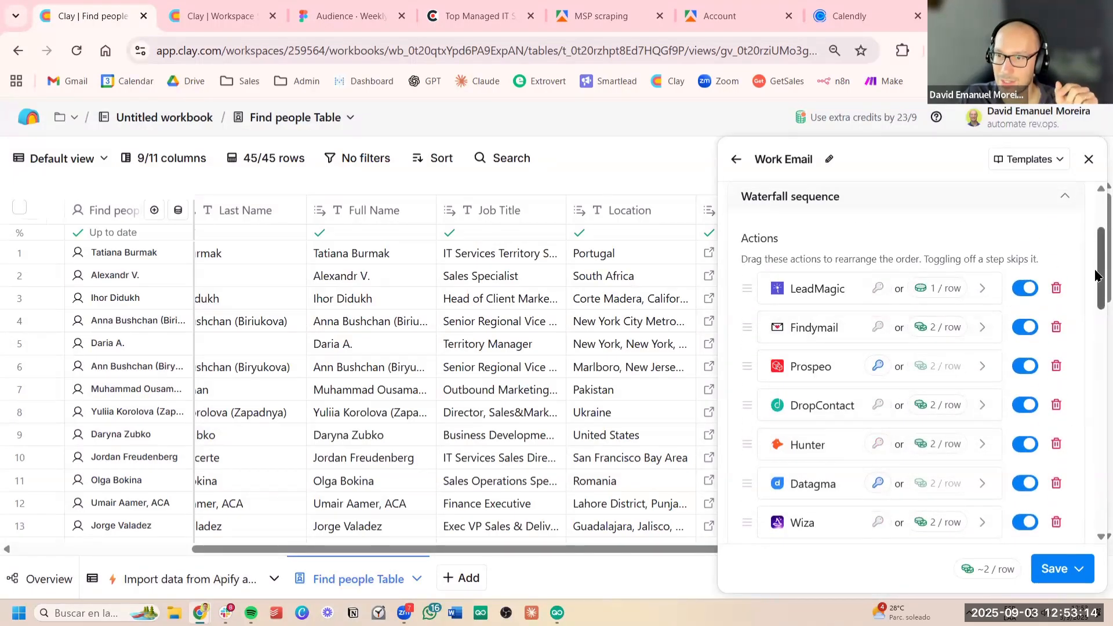
pyautogui.scroll(-3, 1098, 284)
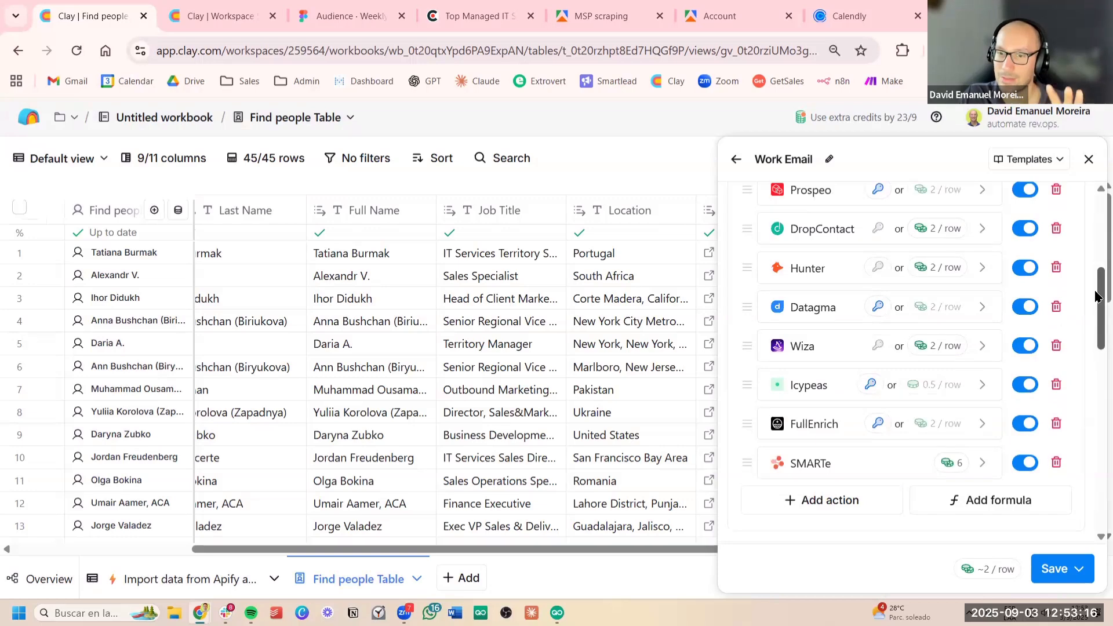
pyautogui.scroll(3, 1098, 296)
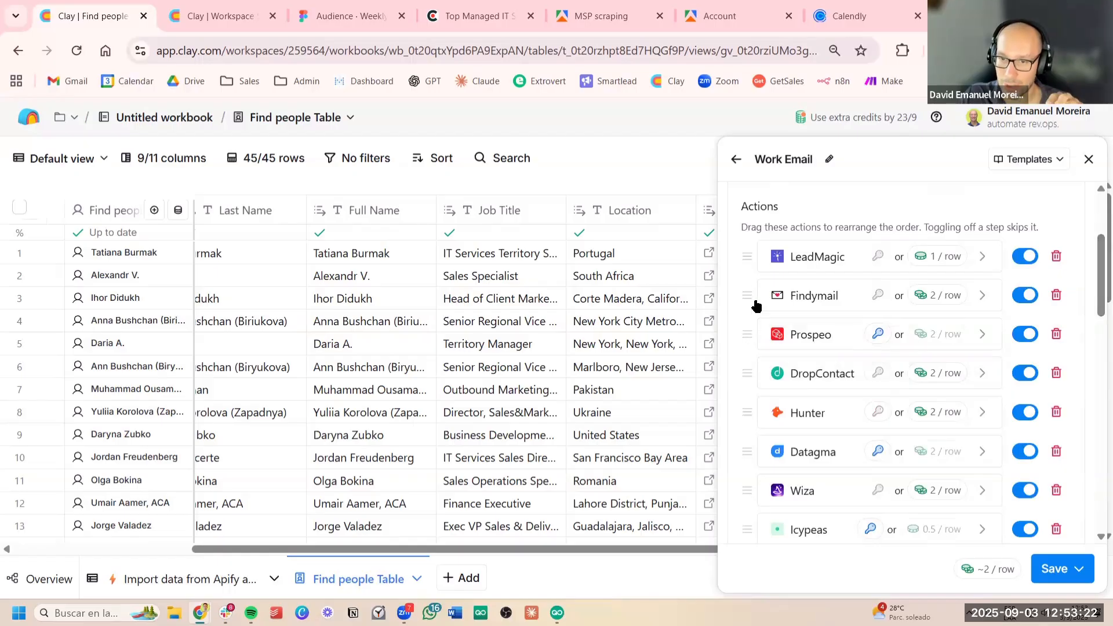
# Reorder the Work Email waterfall so Prospeo runs first and Datagma second
pyautogui.moveTo(747, 334); pyautogui.dragTo(754, 273)
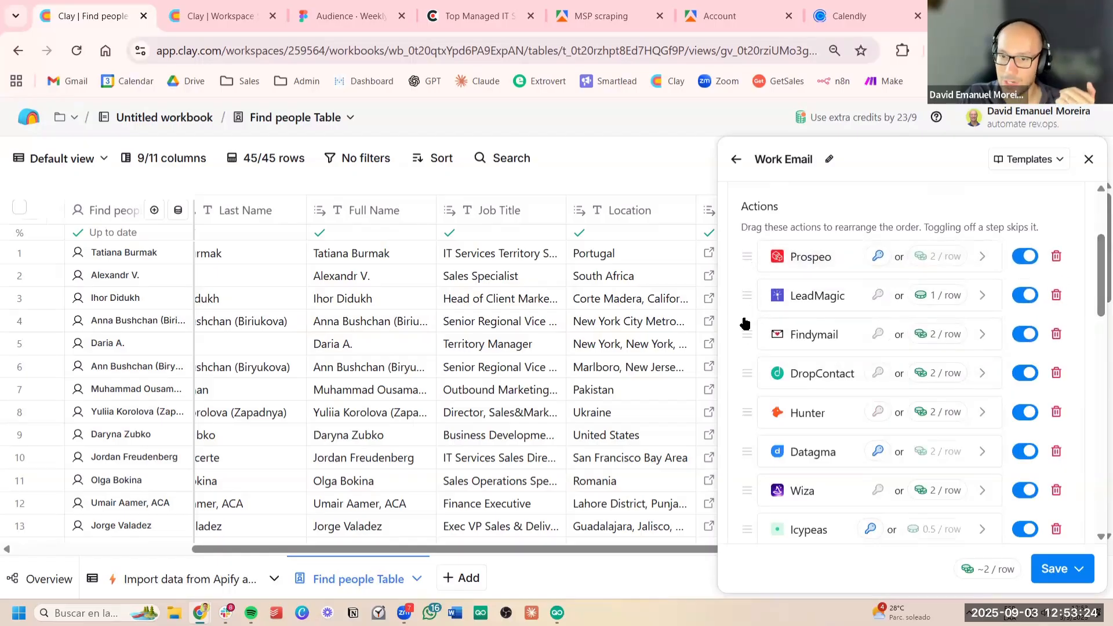
pyautogui.scroll(-3, 739, 385)
pyautogui.scroll(3, 812, 286)
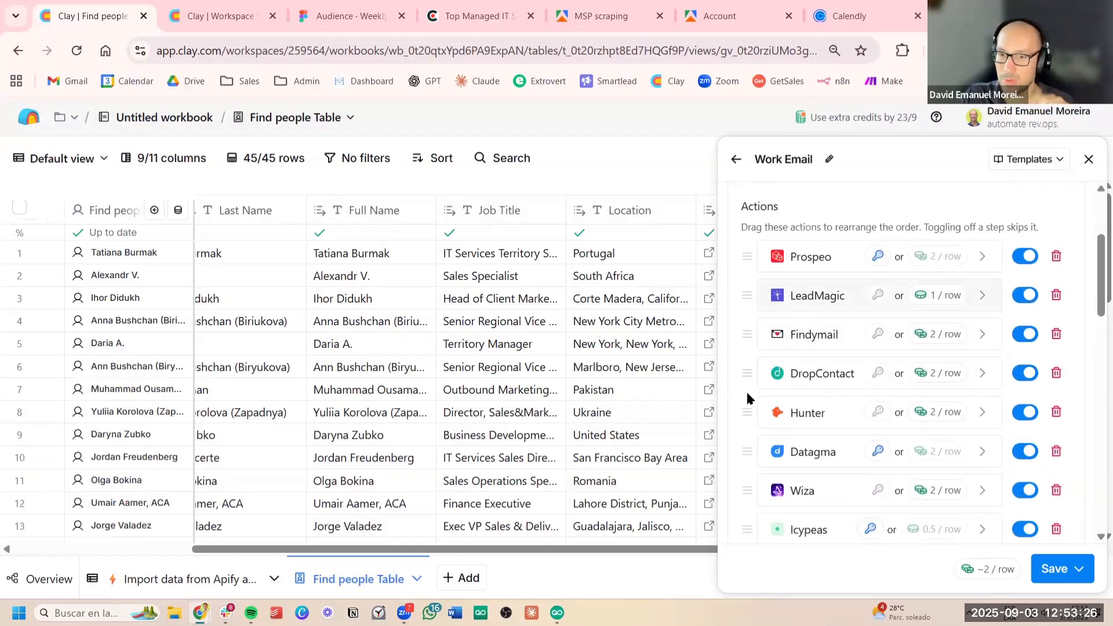
pyautogui.moveTo(747, 452); pyautogui.dragTo(754, 307)
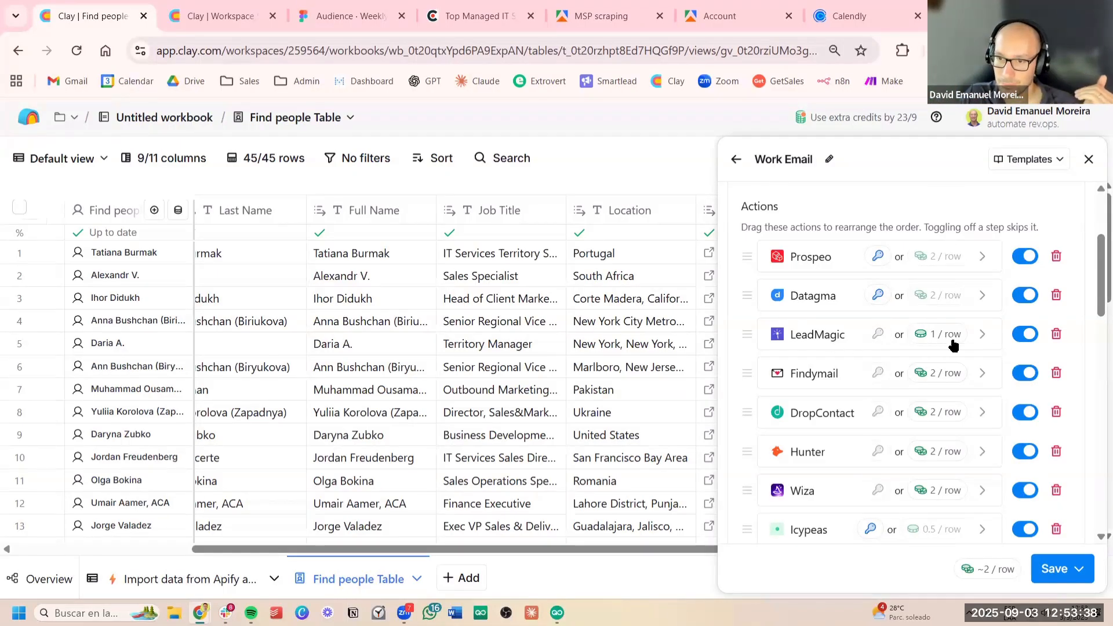
# Remove LeadMagic, Findymail, DropContact, Hunter, Wiza and SMARTe from the Work Email waterfall's provider actions
pyautogui.click(1057, 335)
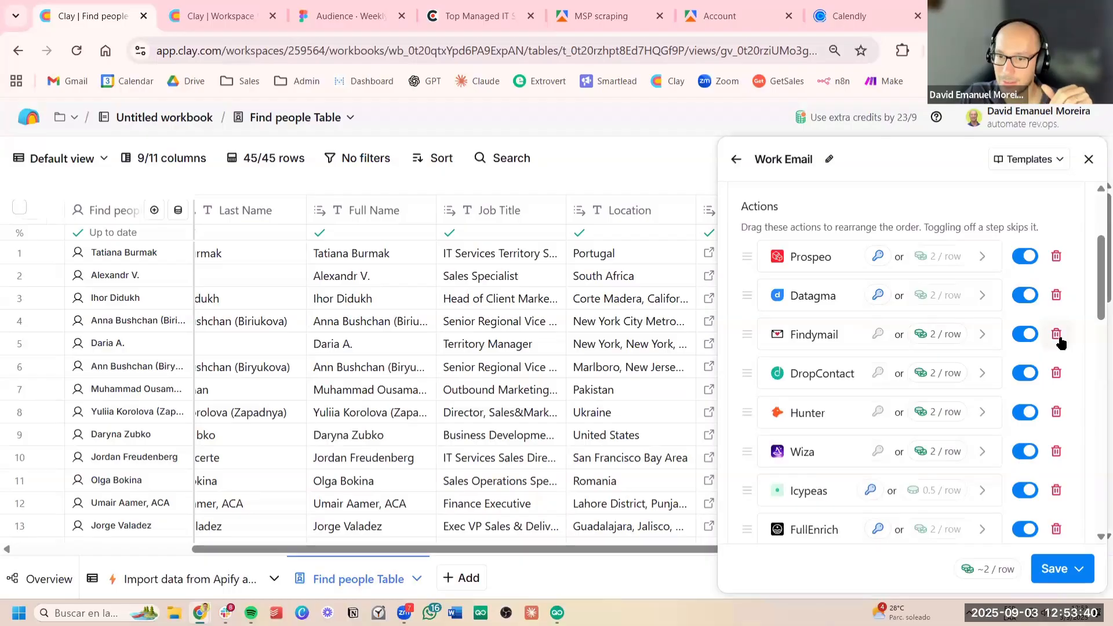
pyautogui.click(1058, 335)
pyautogui.click(1057, 335)
pyautogui.click(1057, 335)
pyautogui.click(1058, 335)
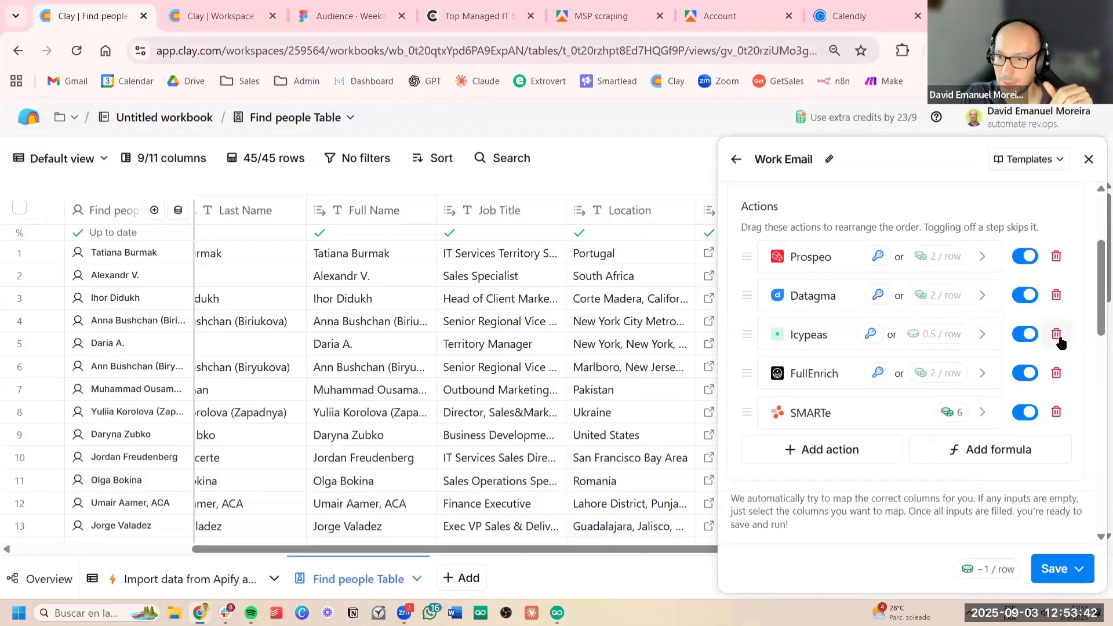
pyautogui.click(1056, 412)
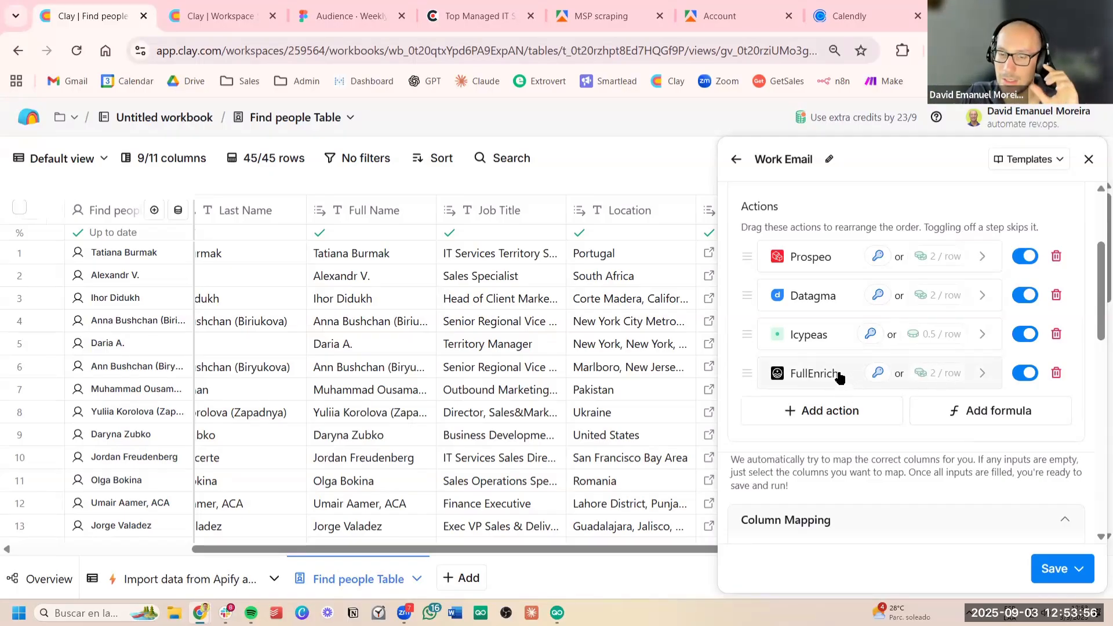
# Set the Work Email waterfall's validation provider to Debounce, and save the waterfall with a run on 10 rows
pyautogui.scroll(-7, 1005, 413)
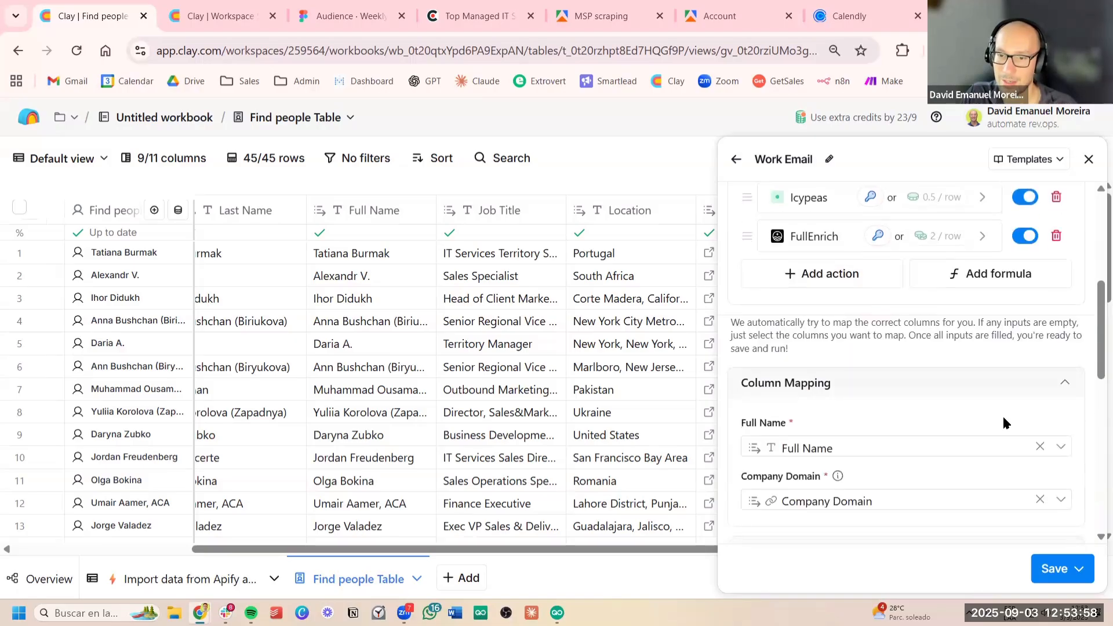
pyautogui.click(908, 359)
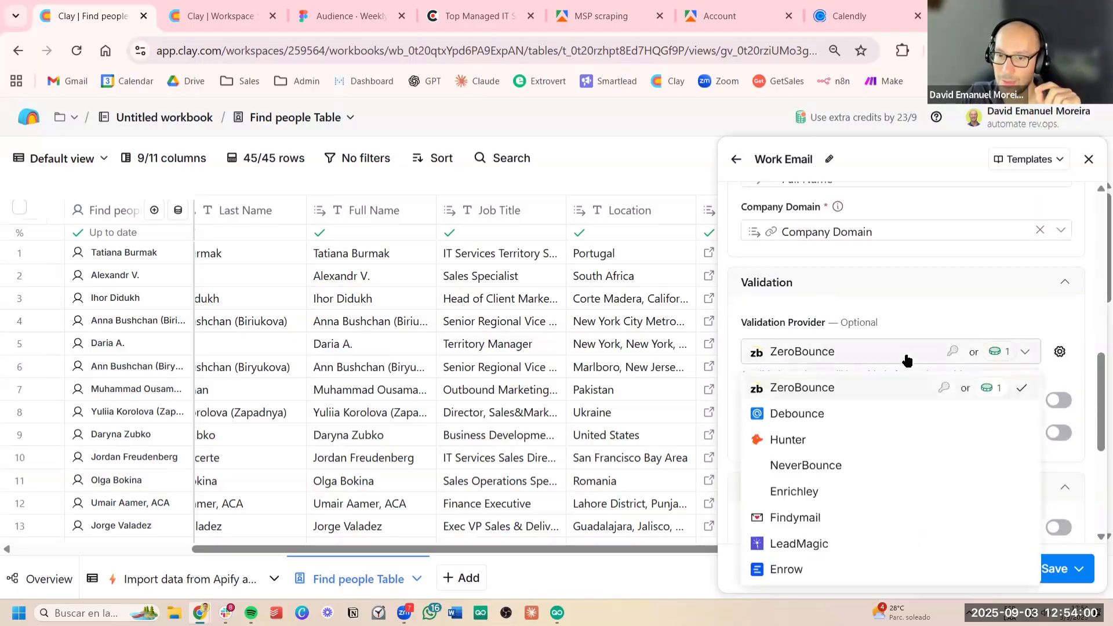
pyautogui.click(885, 409)
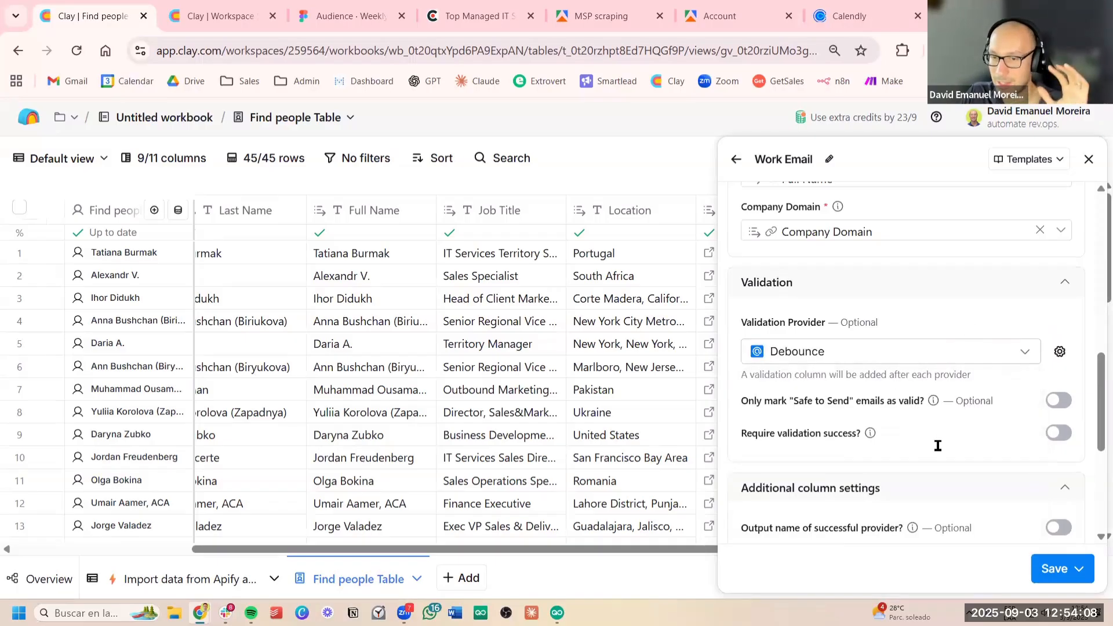
pyautogui.scroll(10, 947, 447)
pyautogui.scroll(-10, 969, 461)
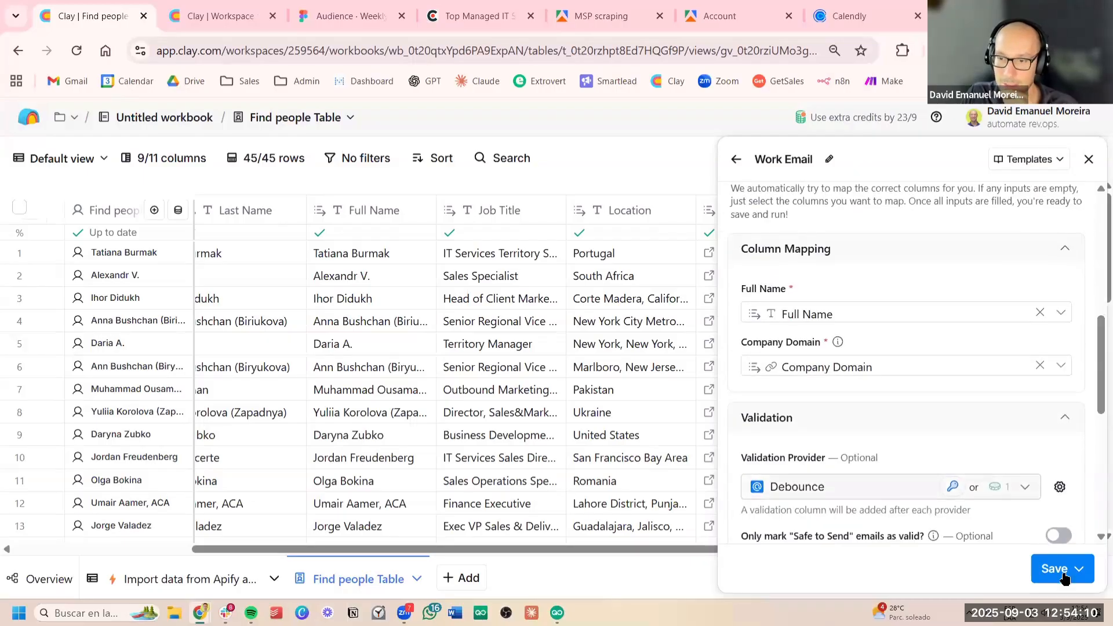
pyautogui.click(1066, 568)
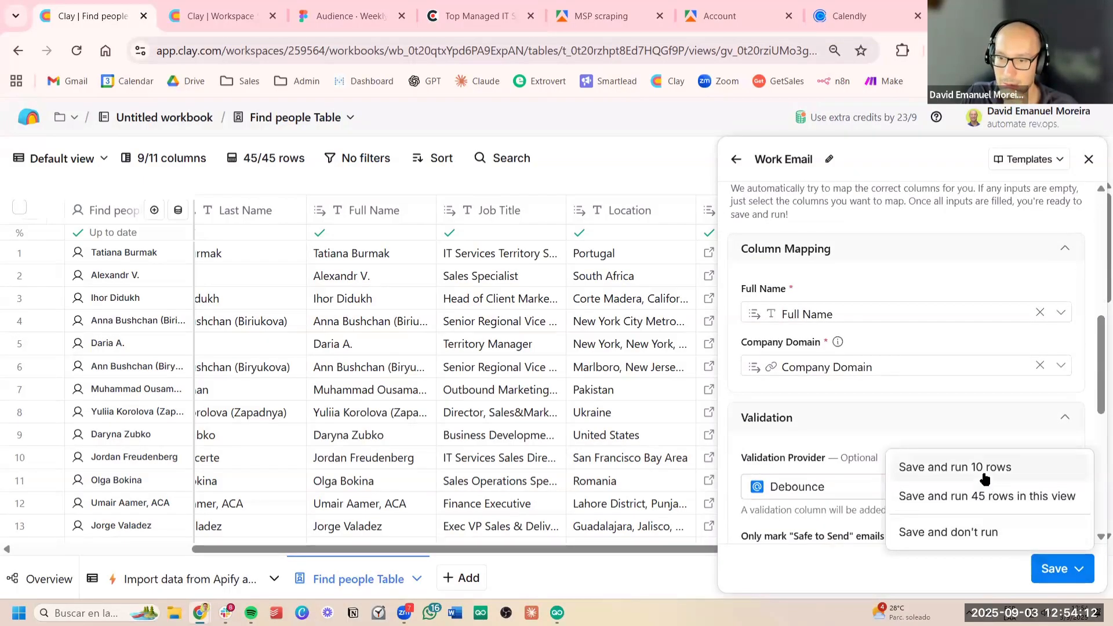
pyautogui.click(984, 478)
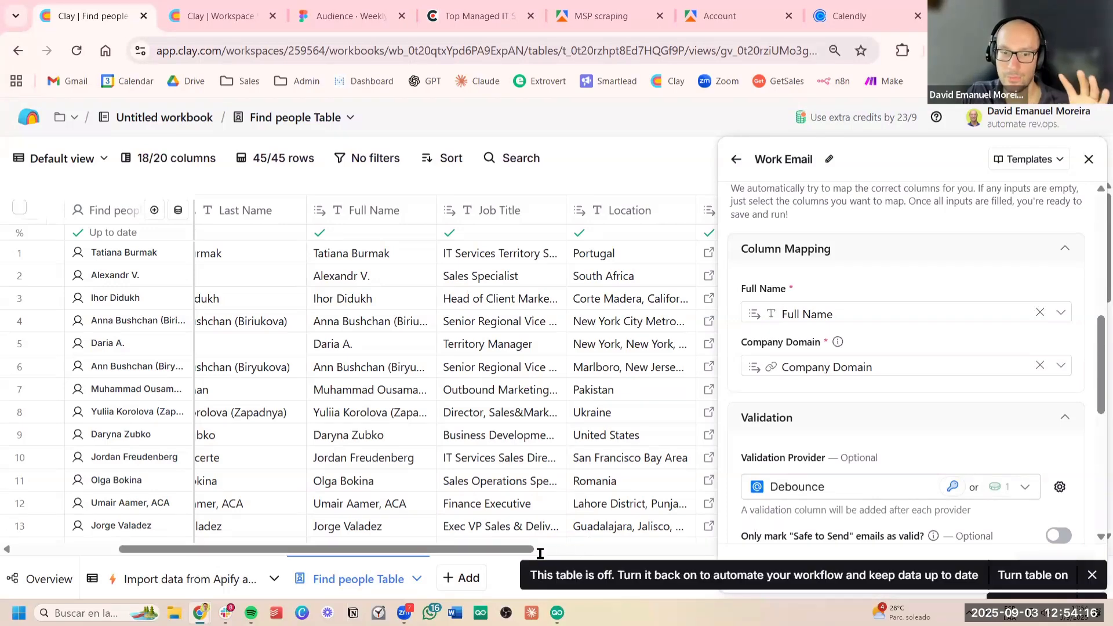
# Examine the email and validation results of each waterfall provider column for the first ten contacts
pyautogui.hscroll(4, 522, 348)
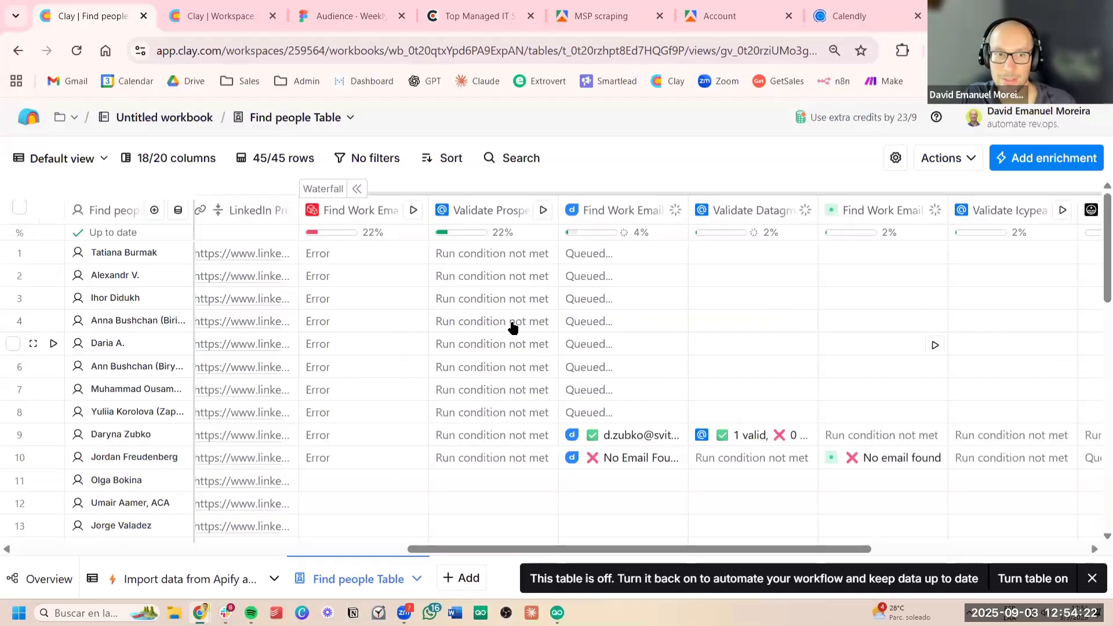
pyautogui.hscroll(-3, 524, 312)
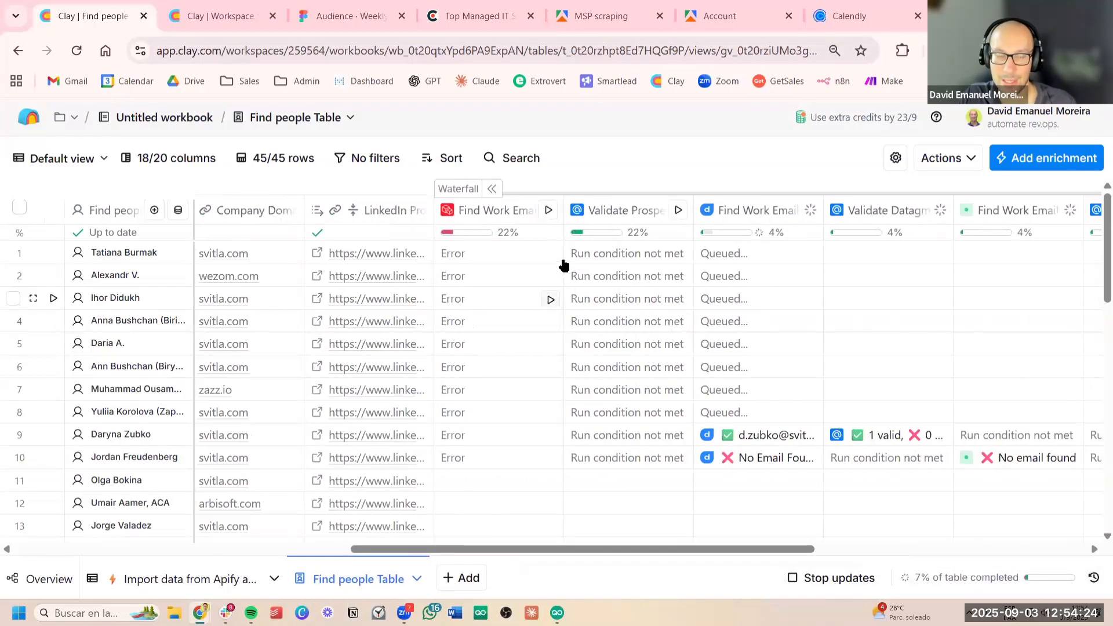
pyautogui.hscroll(3, 666, 323)
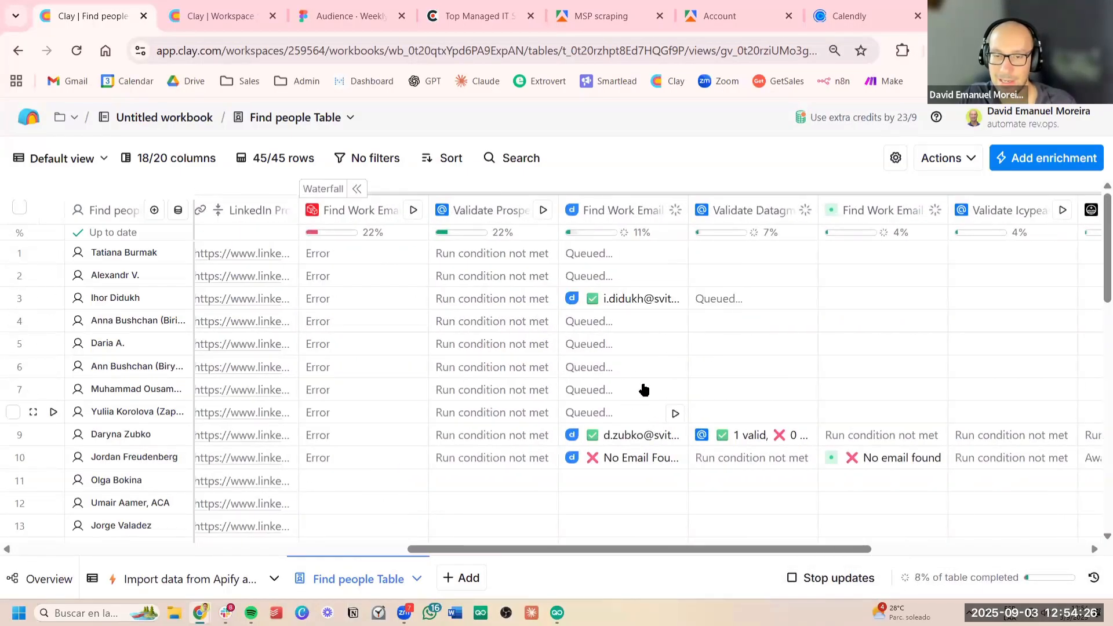
pyautogui.hscroll(3, 597, 367)
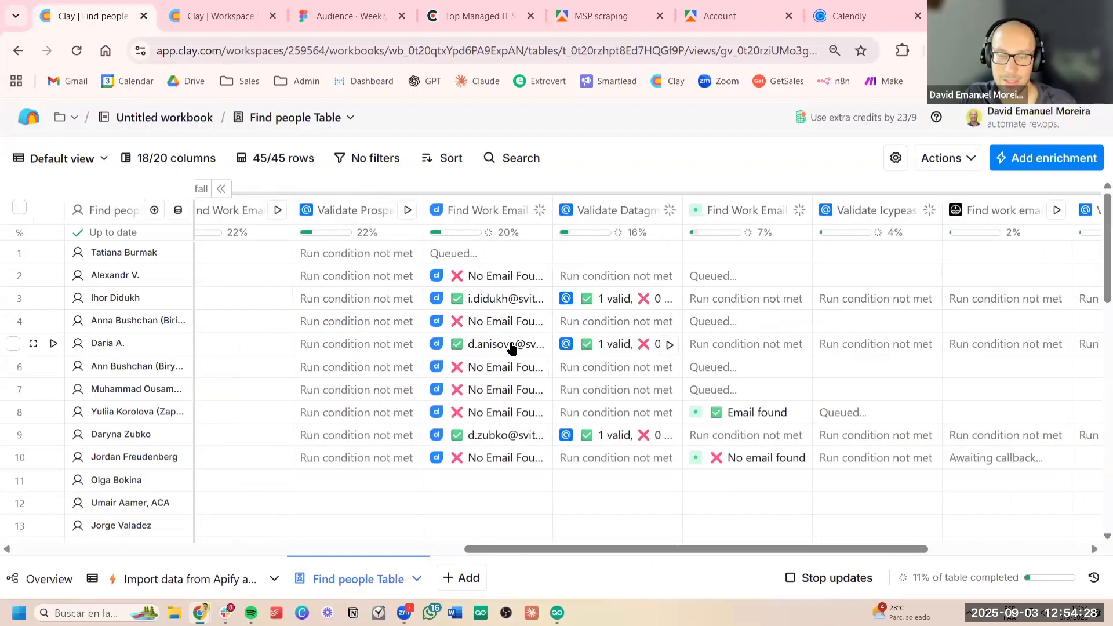
pyautogui.hscroll(3, 733, 416)
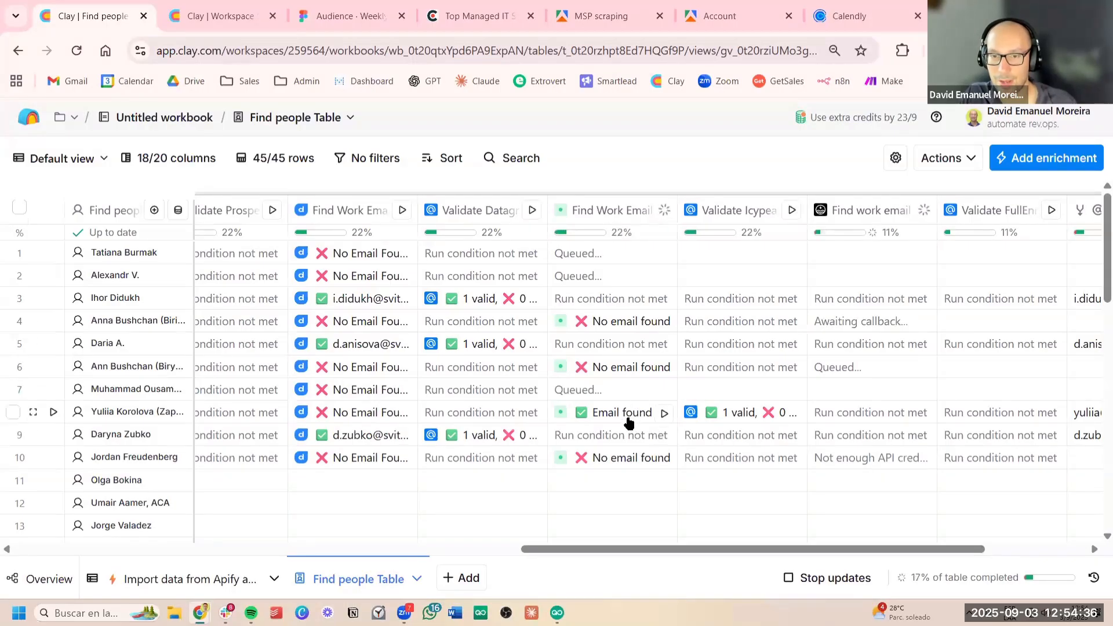
pyautogui.hscroll(3, 624, 427)
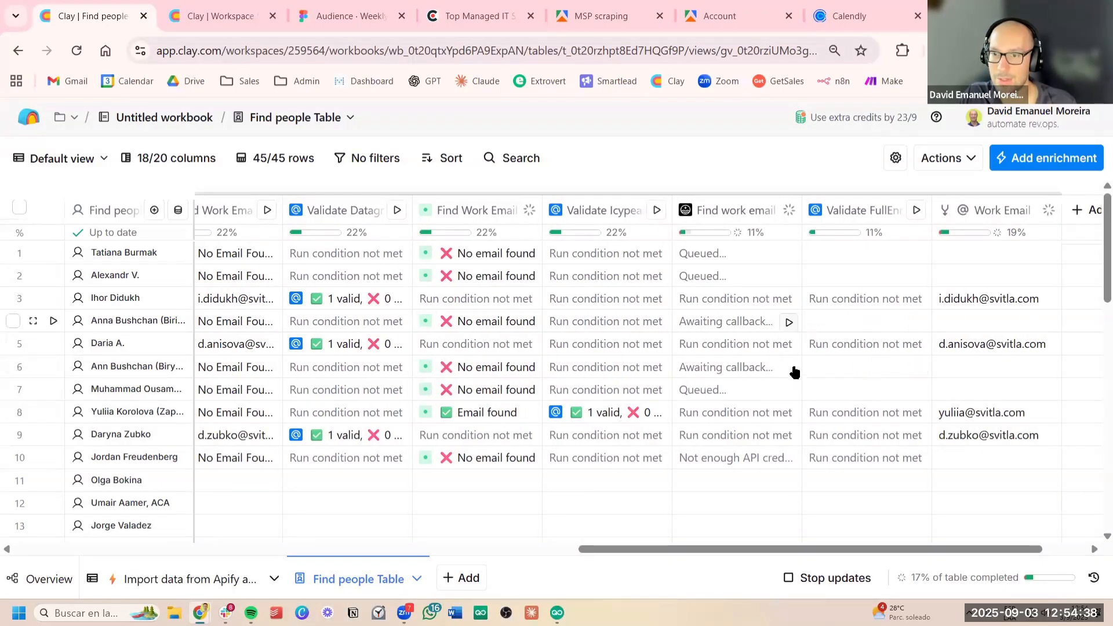
pyautogui.hscroll(-3, 792, 382)
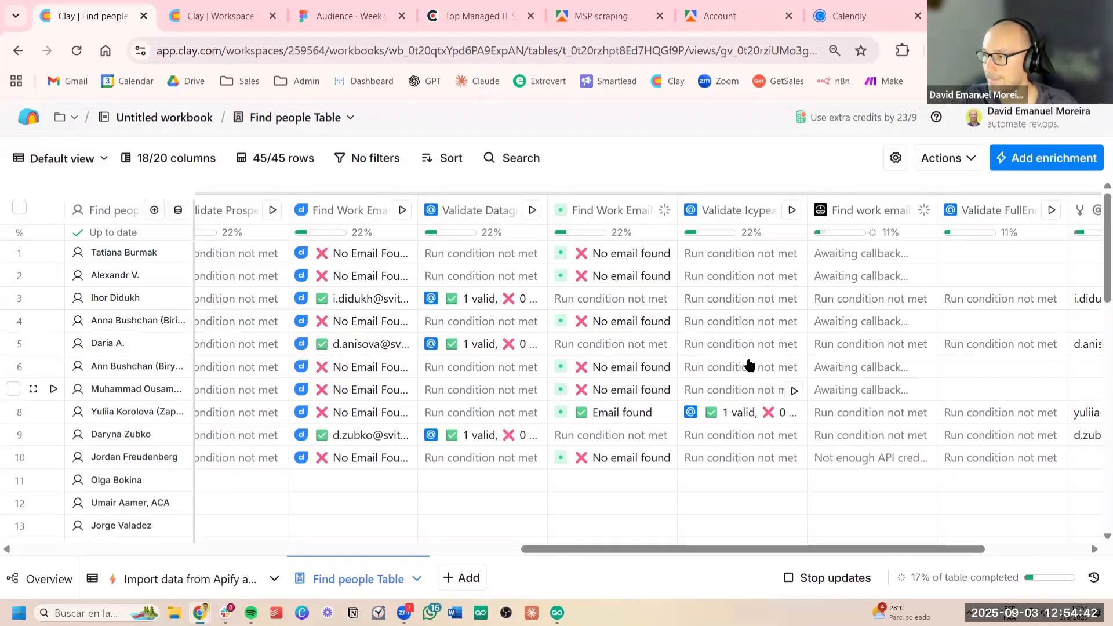
pyautogui.hscroll(1, 745, 361)
pyautogui.hscroll(3, 745, 360)
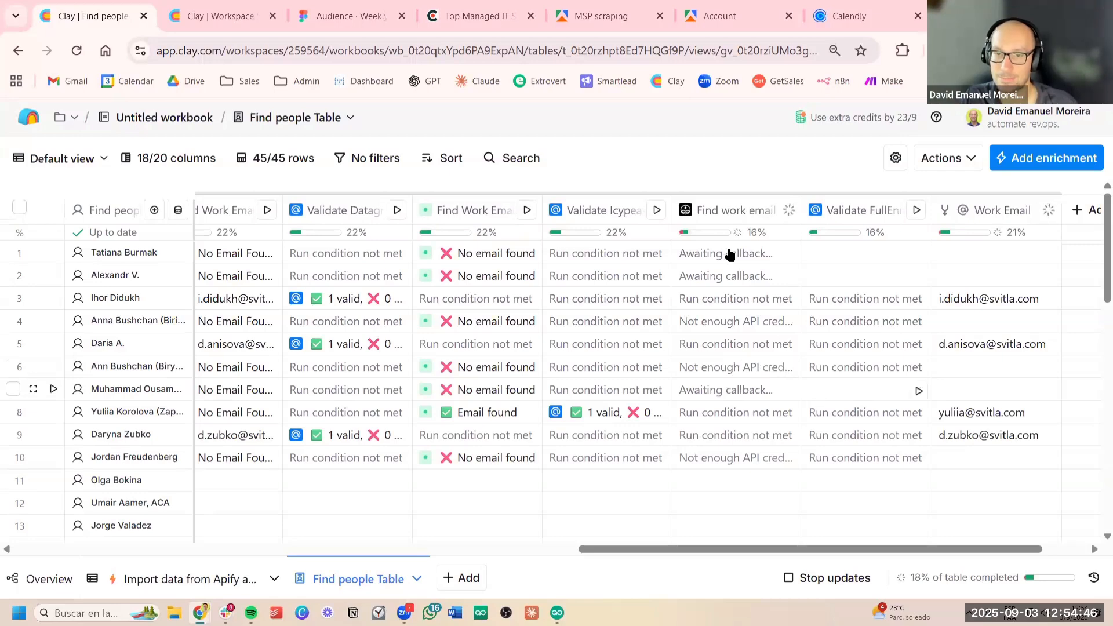
# Switch the waterfall's FullEnrich action to the Clay Shared Key account and save the waterfall without running it
pyautogui.click(728, 211)
pyautogui.click(724, 276)
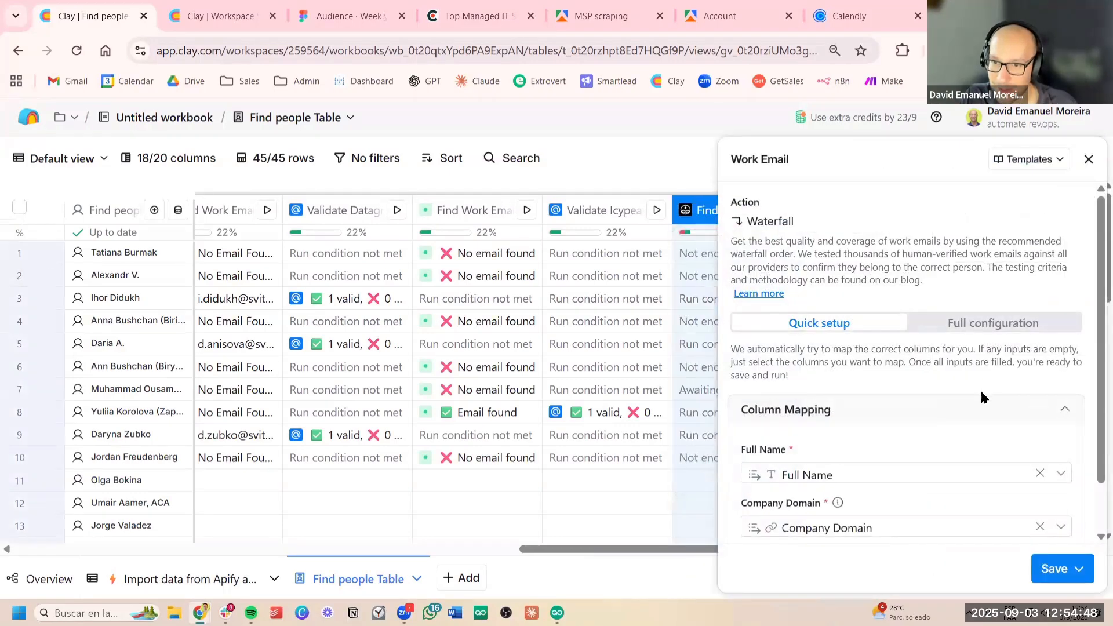
pyautogui.scroll(-1, 980, 389)
pyautogui.click(994, 268)
pyautogui.scroll(-3, 984, 413)
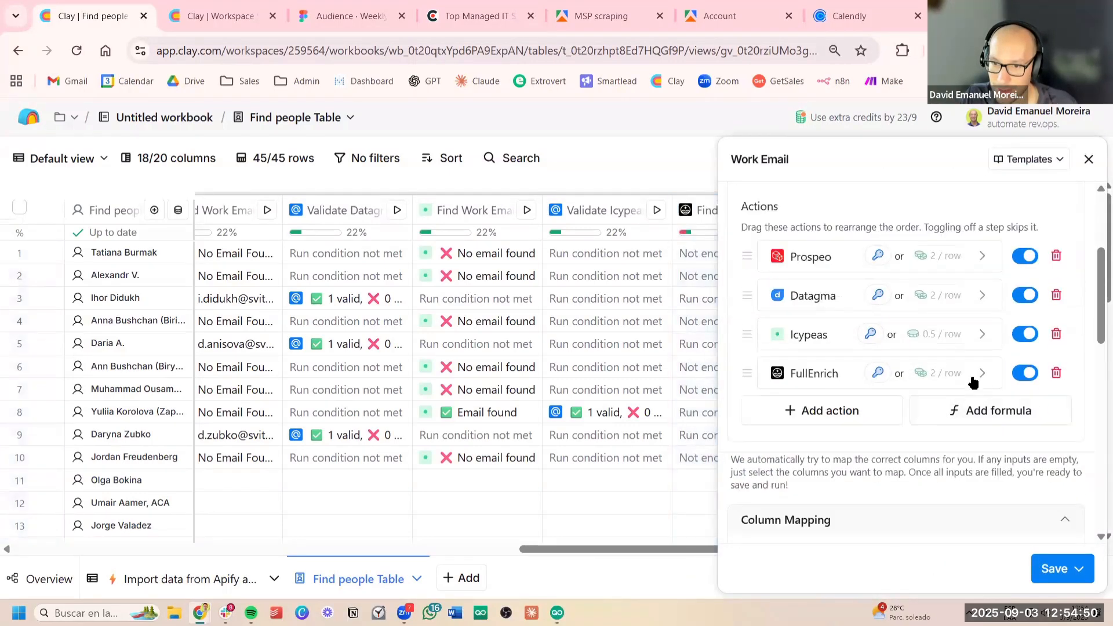
pyautogui.click(907, 385)
pyautogui.scroll(-5, 1021, 408)
pyautogui.scroll(3, 1011, 405)
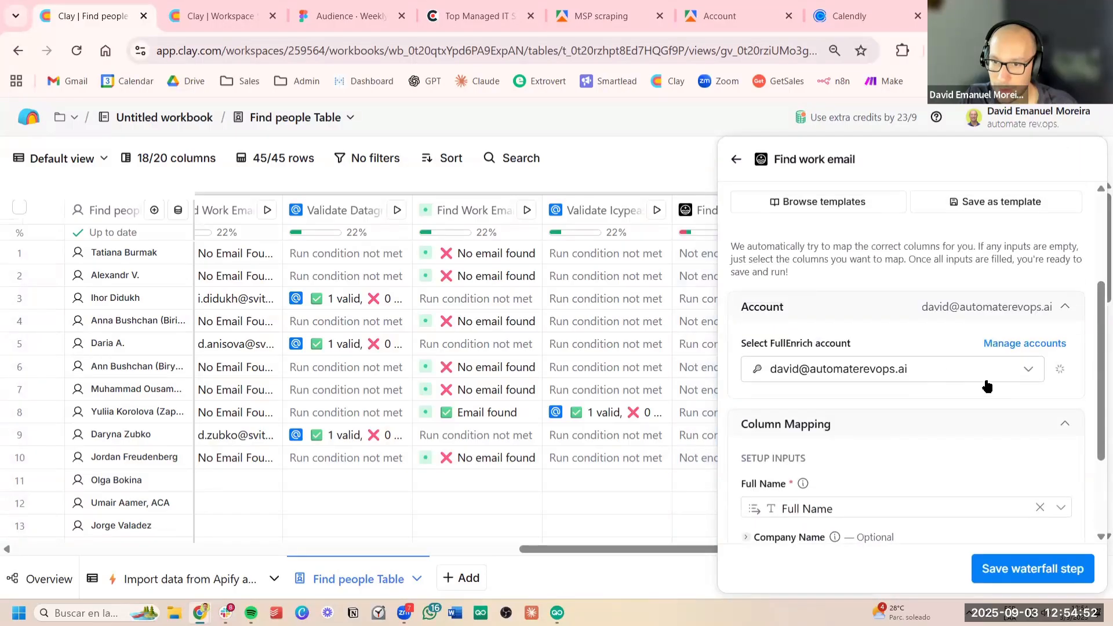
pyautogui.click(994, 380)
pyautogui.click(845, 422)
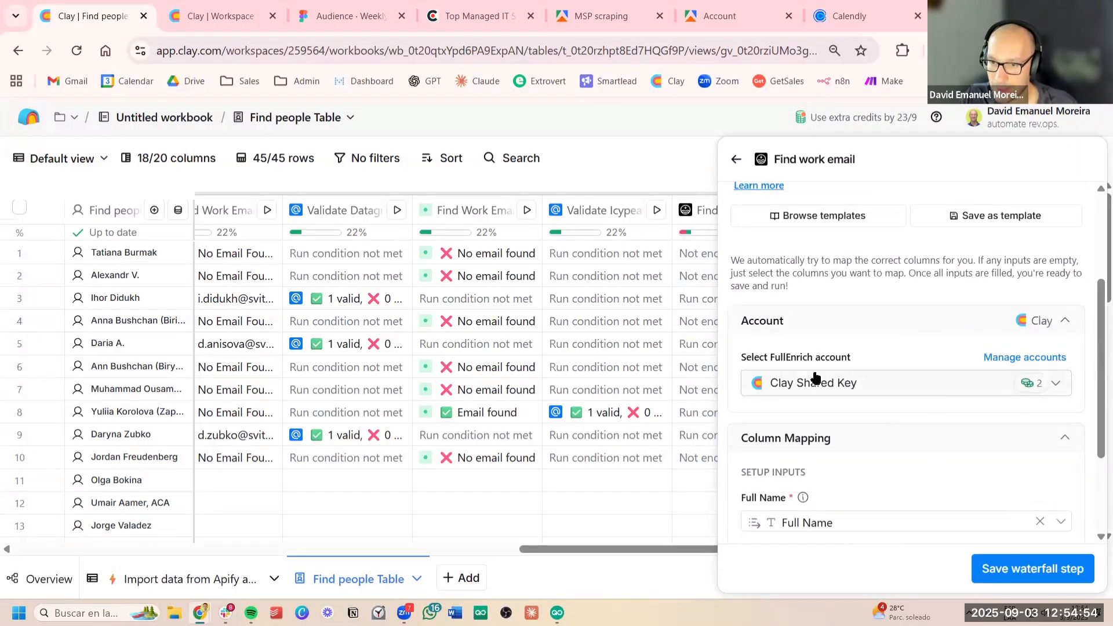
pyautogui.moveTo(776, 357); pyautogui.dragTo(882, 357)
pyautogui.click(1009, 566)
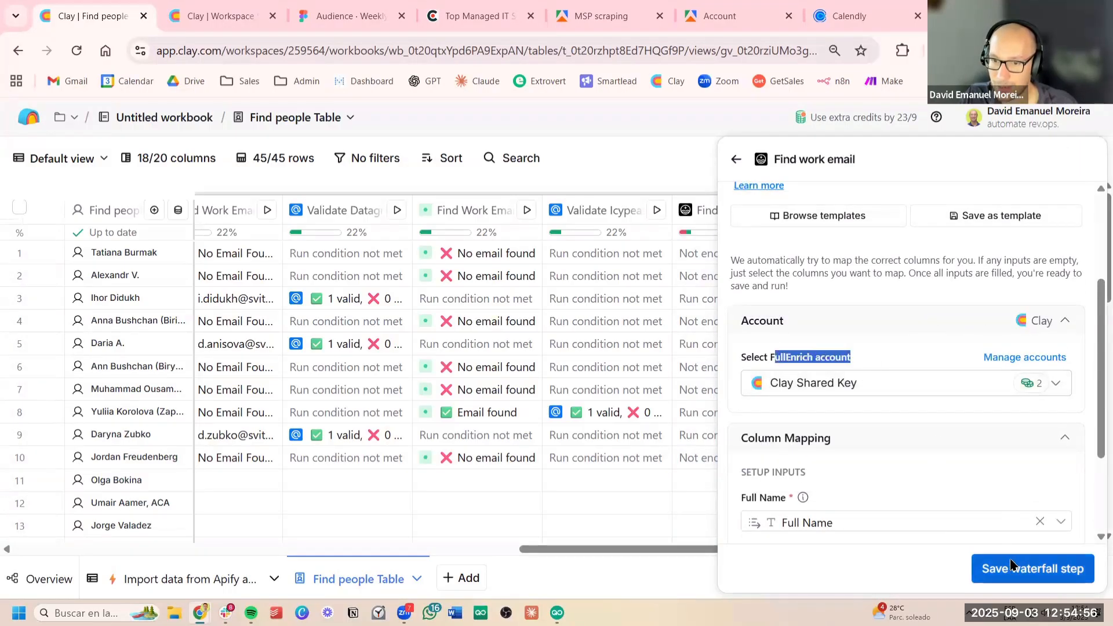
pyautogui.click(1064, 567)
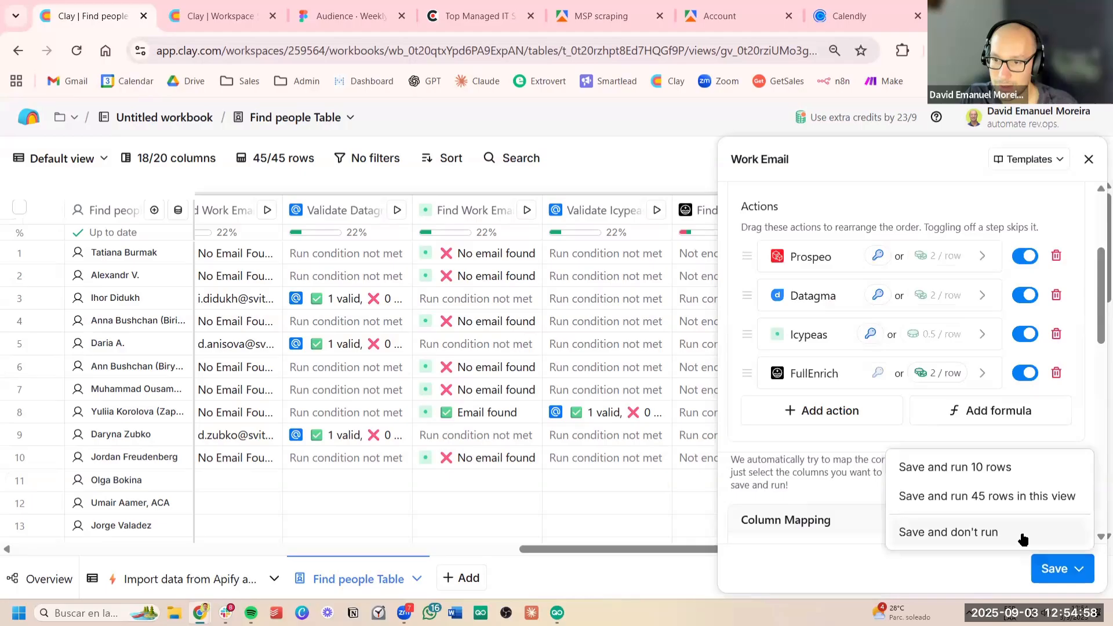
pyautogui.click(907, 496)
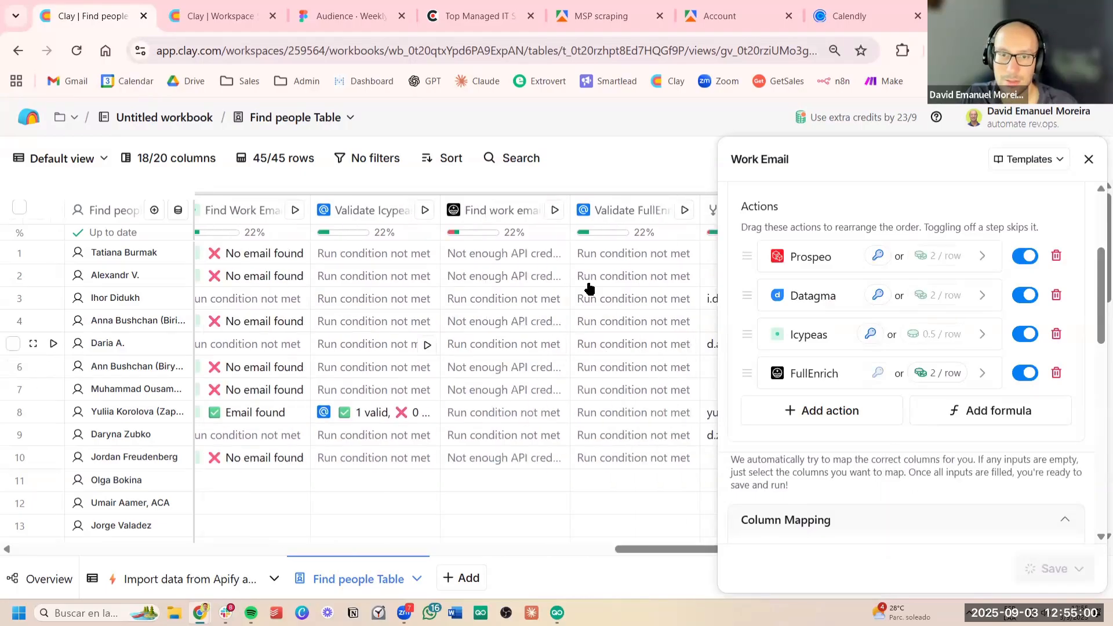
# Rerun the FullEnrich work email column and its validation column on the first 10 rows, and check the Work Email column
pyautogui.click(516, 211)
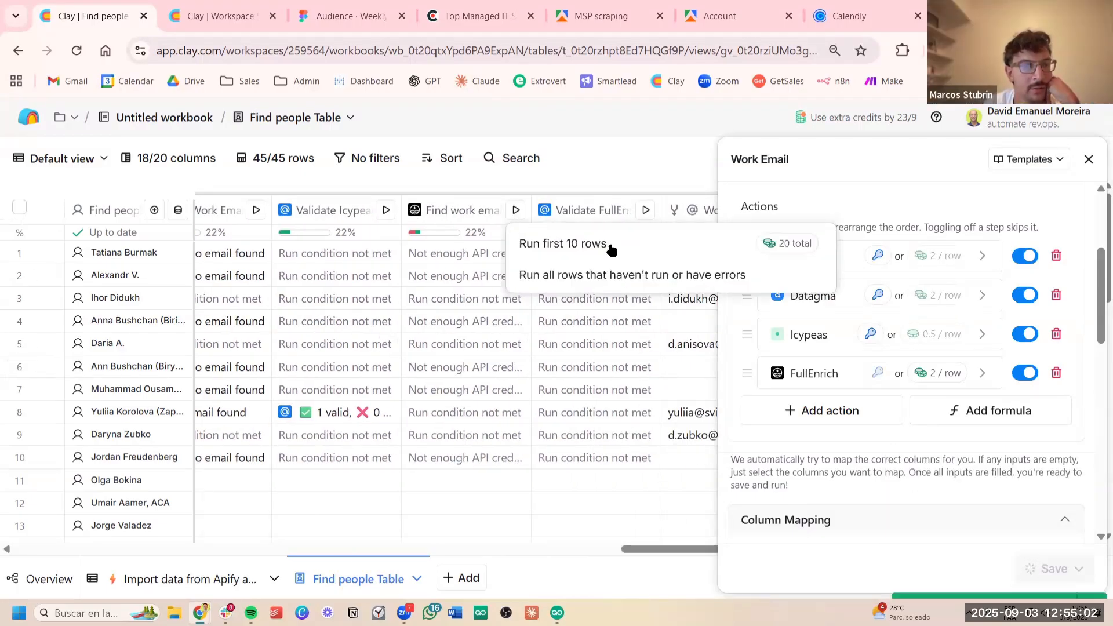
pyautogui.click(757, 243)
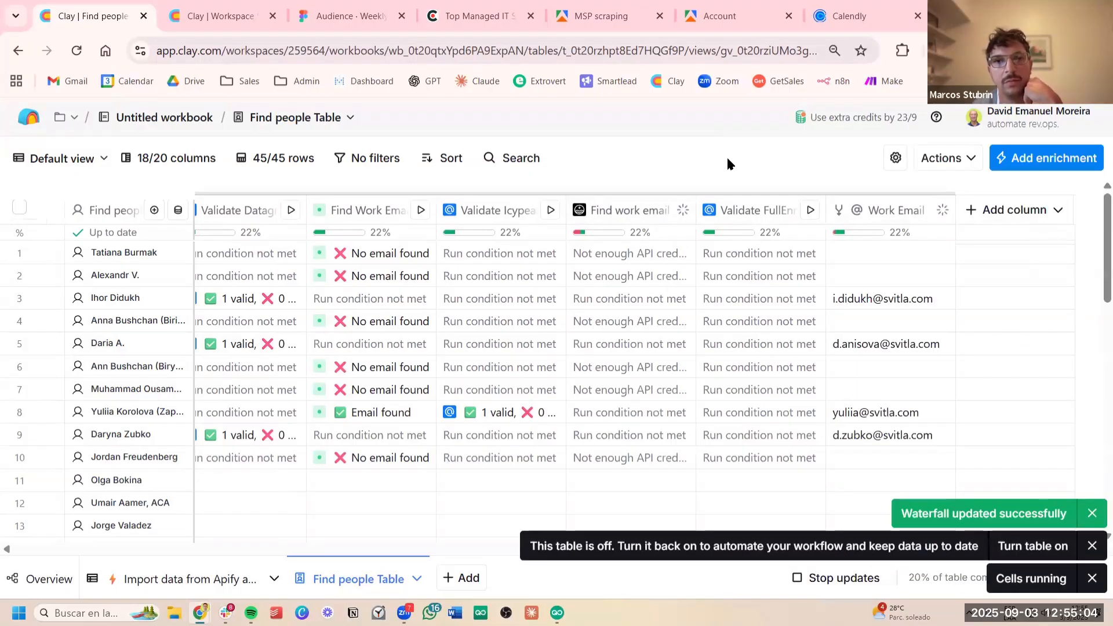
pyautogui.click(811, 210)
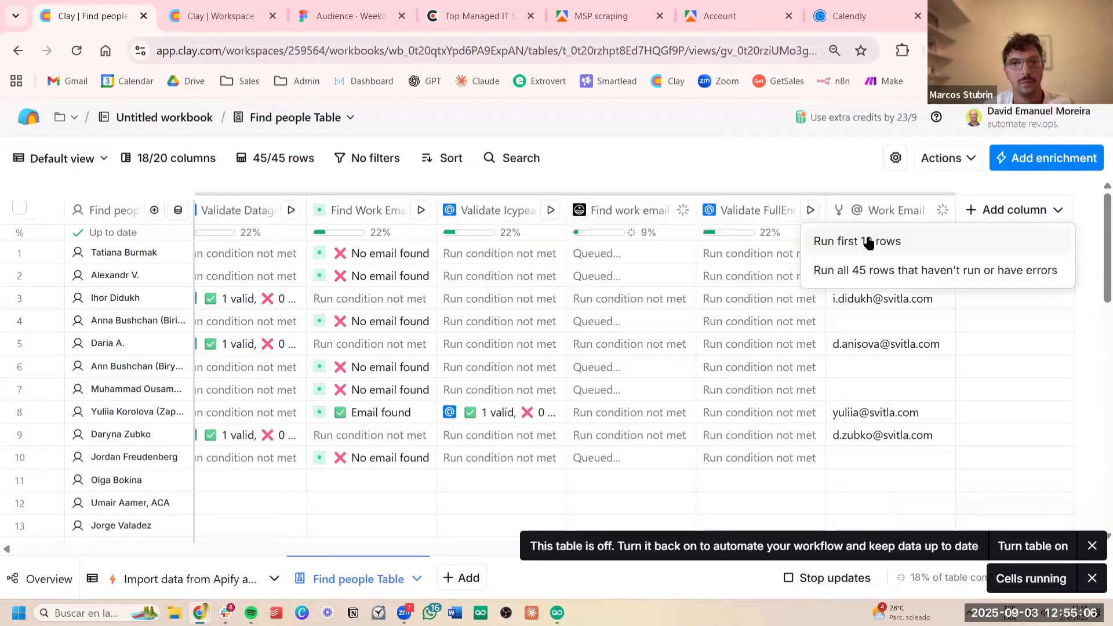
pyautogui.click(865, 242)
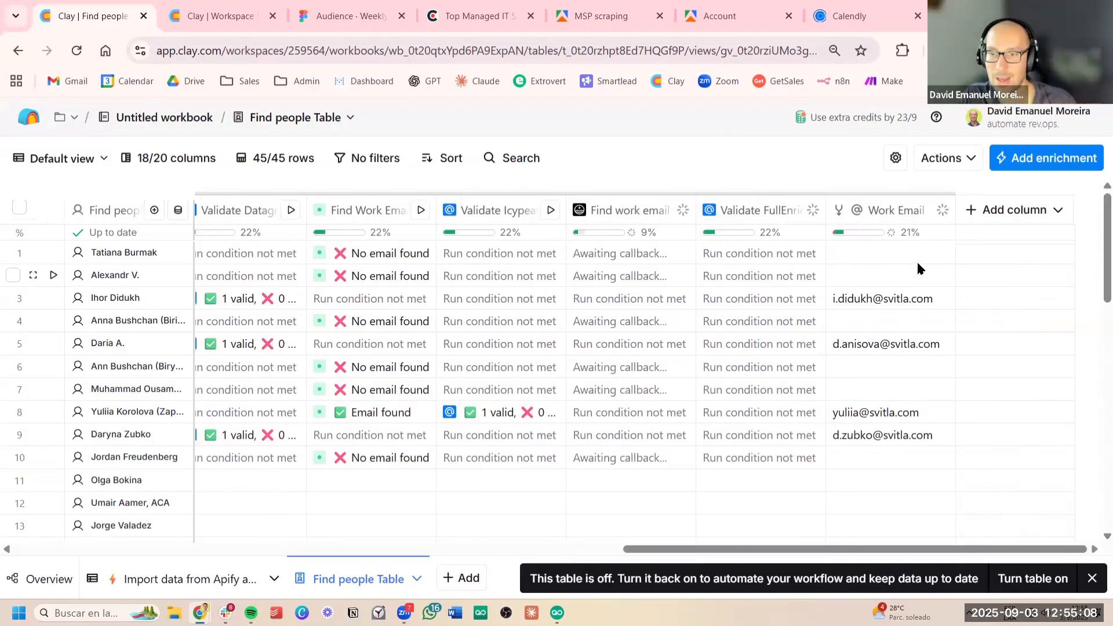
pyautogui.moveTo(915, 255); pyautogui.dragTo(899, 443)
pyautogui.click(908, 477)
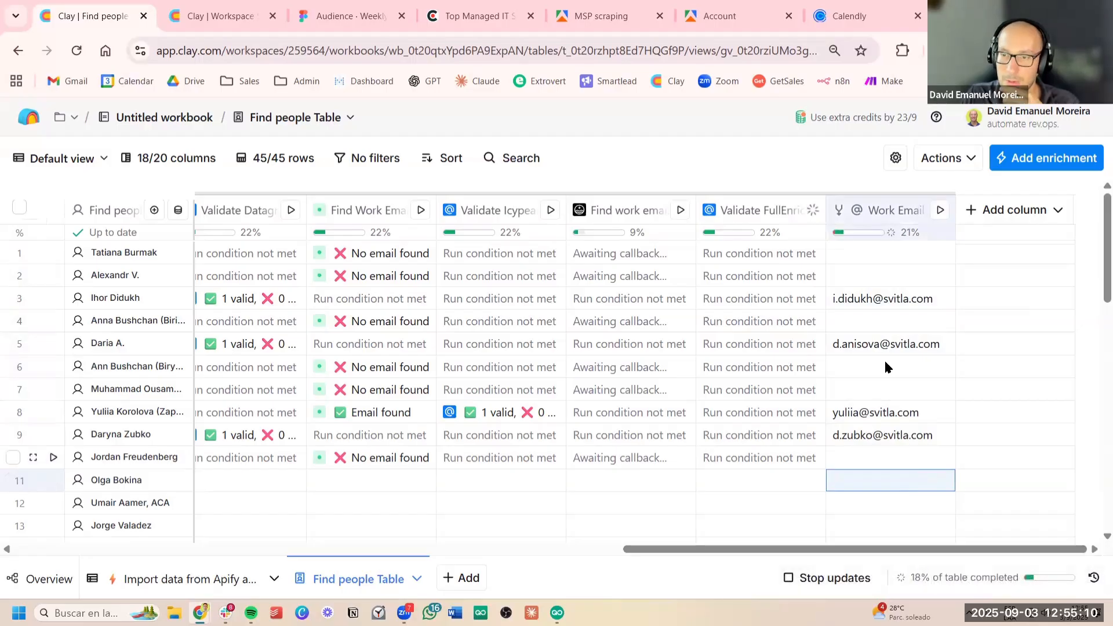
pyautogui.click(1015, 211)
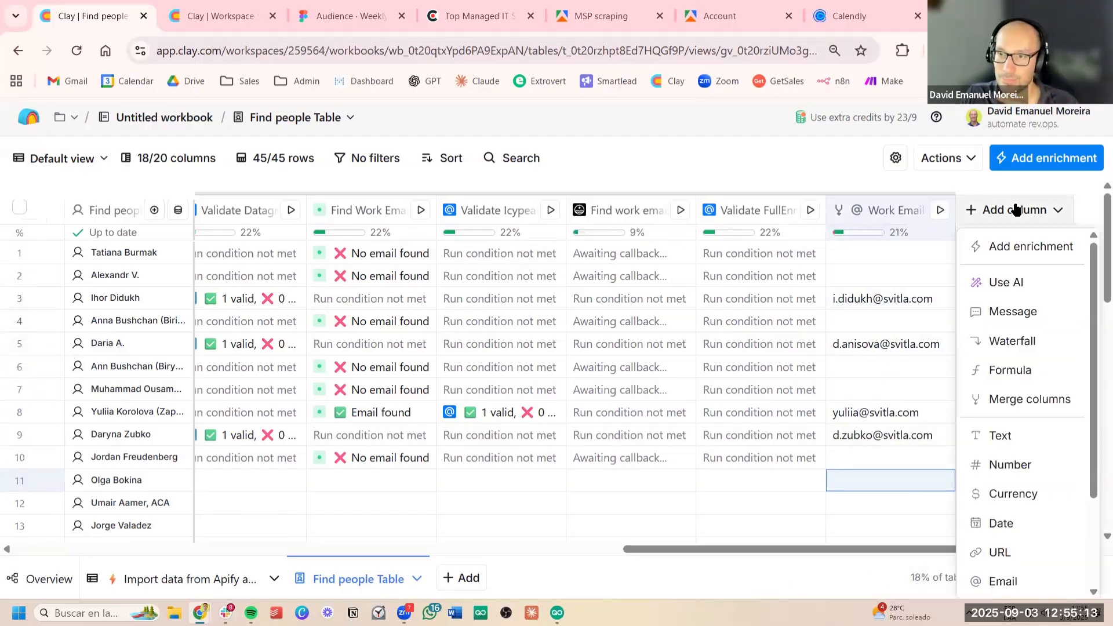
pyautogui.click(1014, 248)
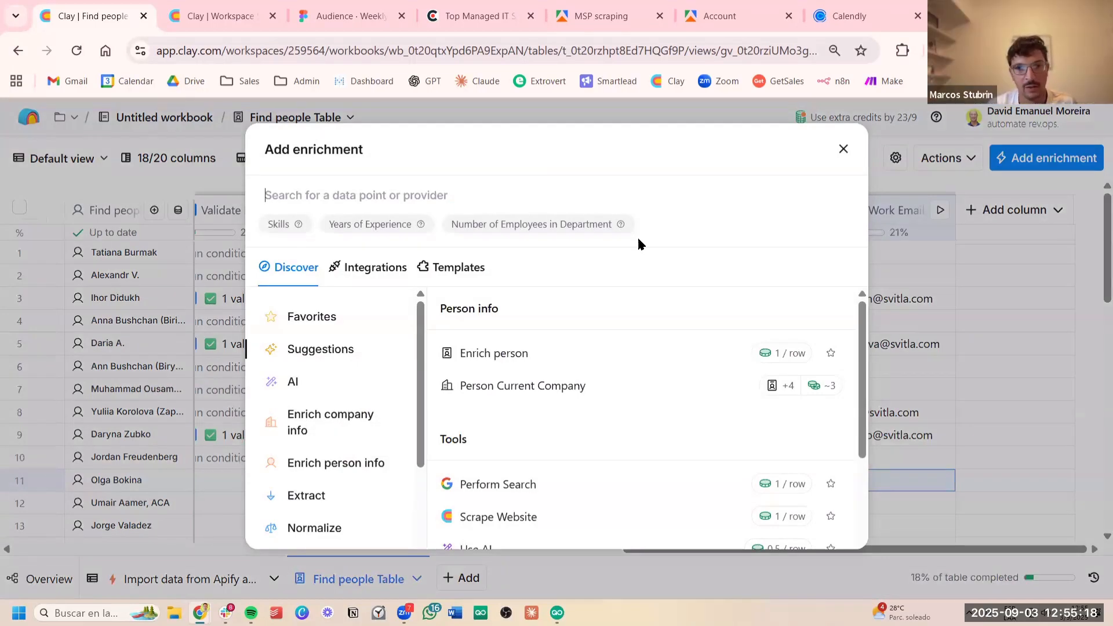
pyautogui.click(844, 149)
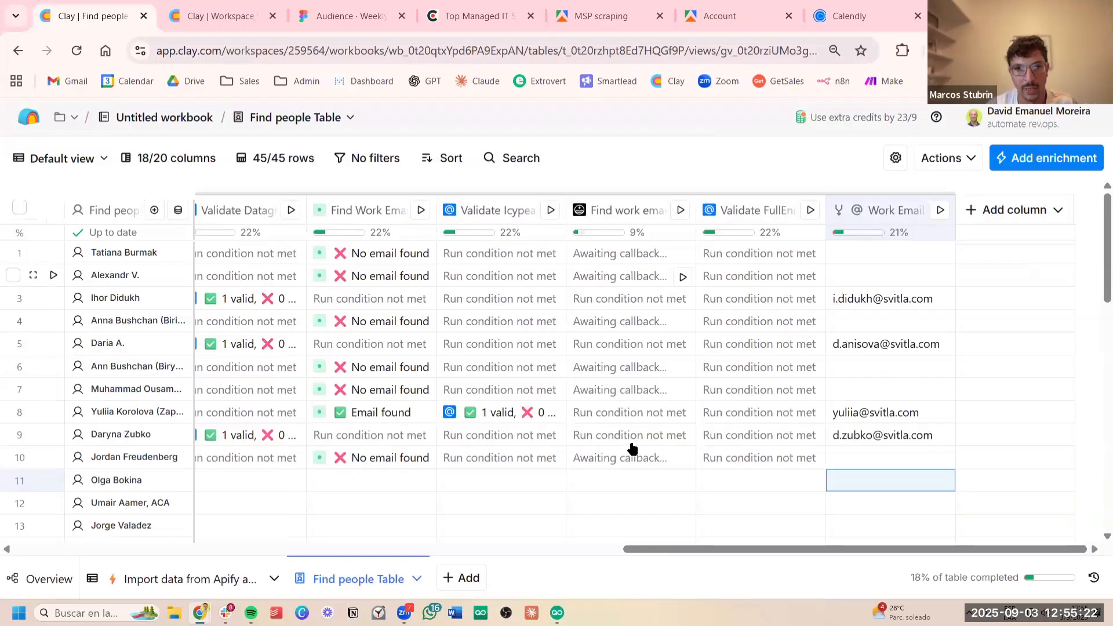
# Add a Smartlead enrichment column to the people table using the Add Lead to Campaign action
pyautogui.click(995, 211)
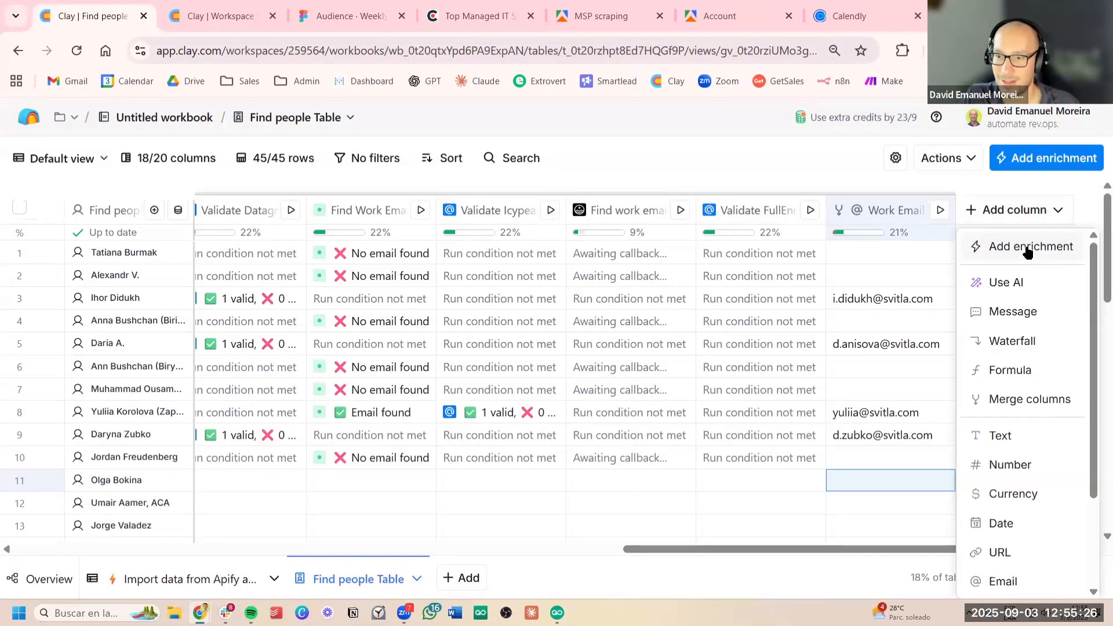
pyautogui.click(1027, 252)
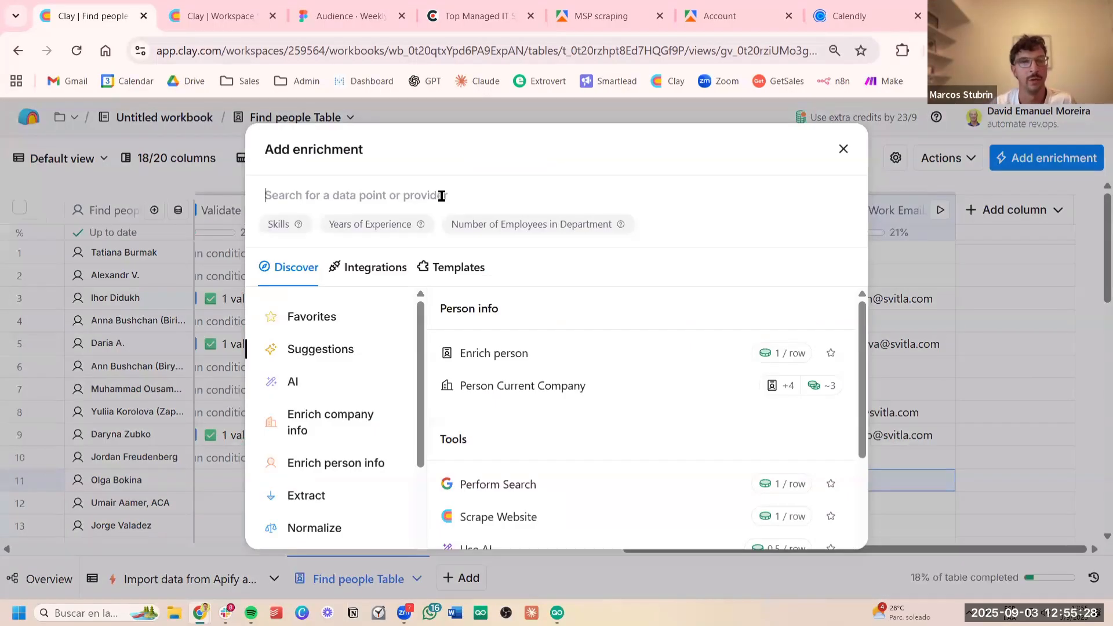
pyautogui.click(442, 196)
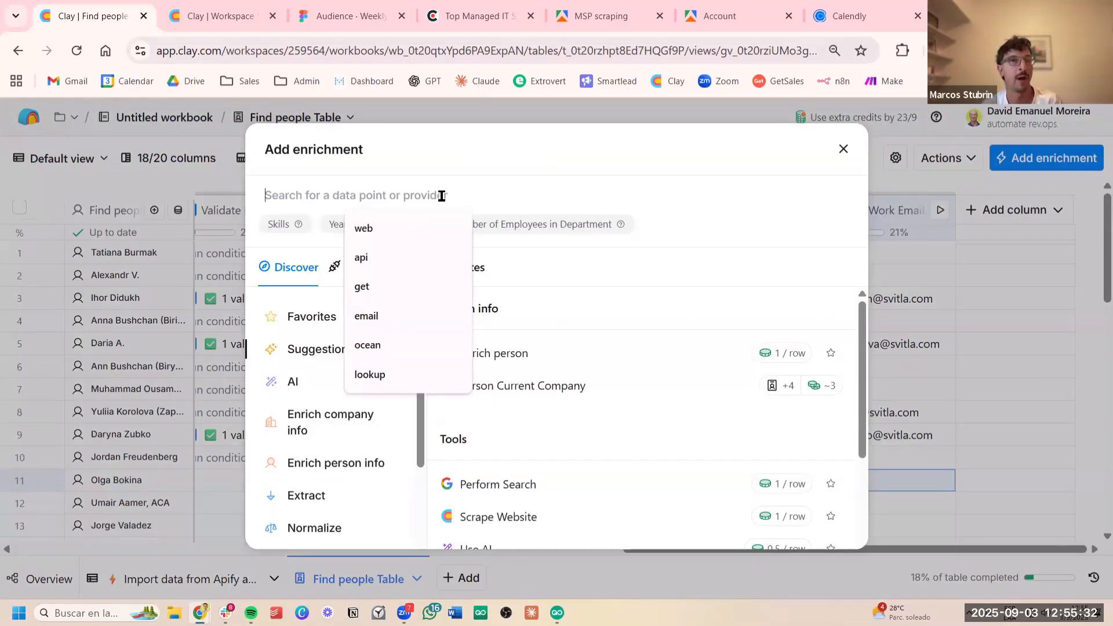
pyautogui.write('smartlead')
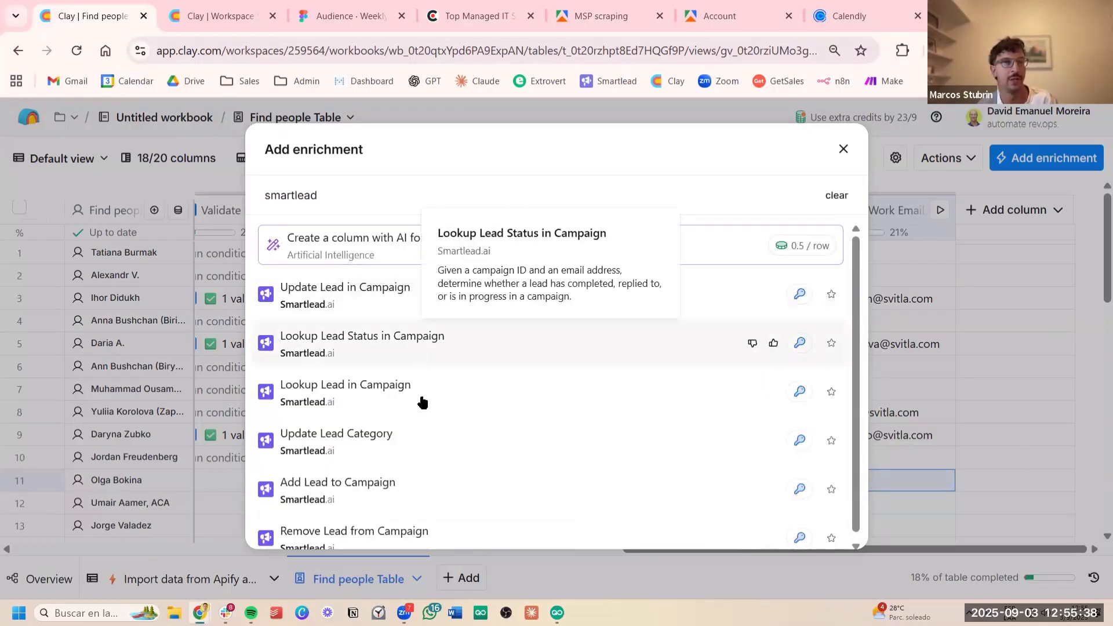
pyautogui.click(385, 475)
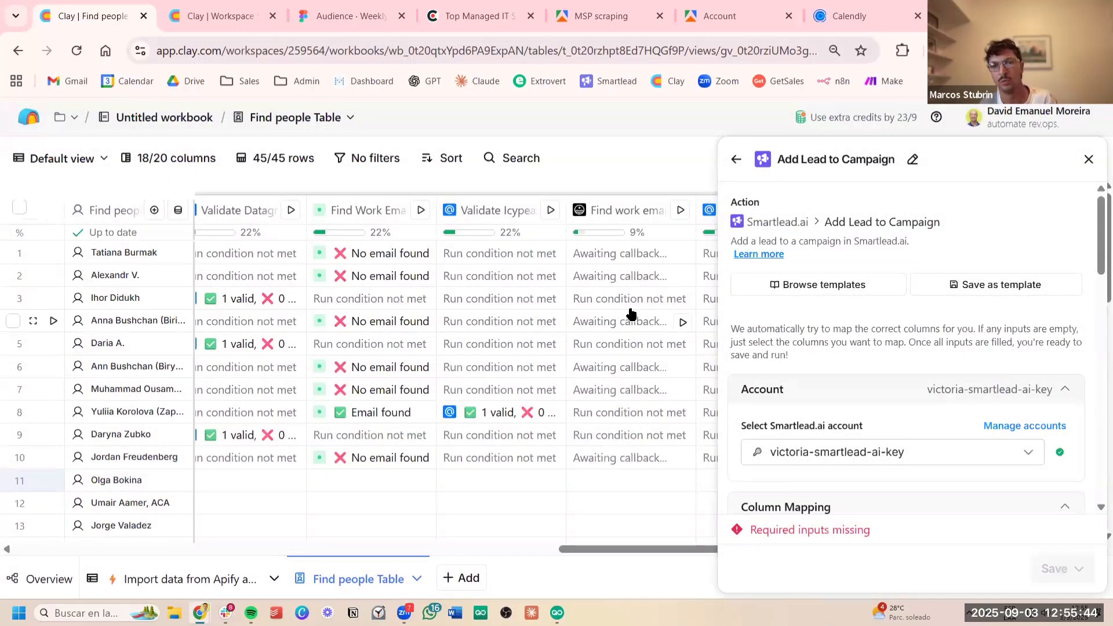
# Examine the email and validation results across the waterfall provider columns and the final Work Email column
pyautogui.hscroll(5, 593, 310)
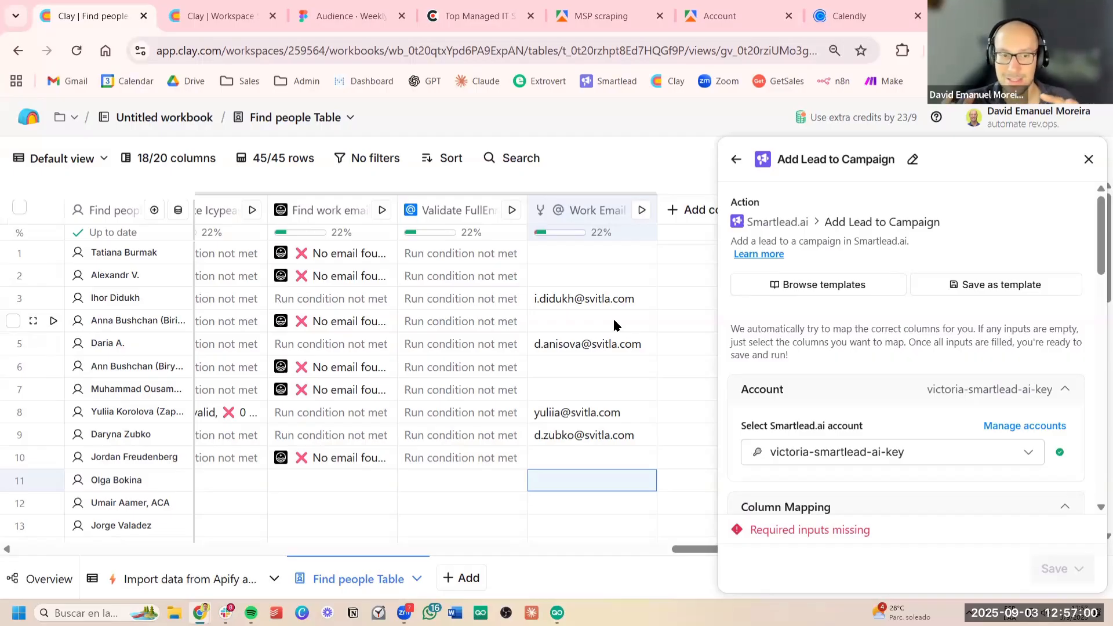
pyautogui.hscroll(-5, 555, 340)
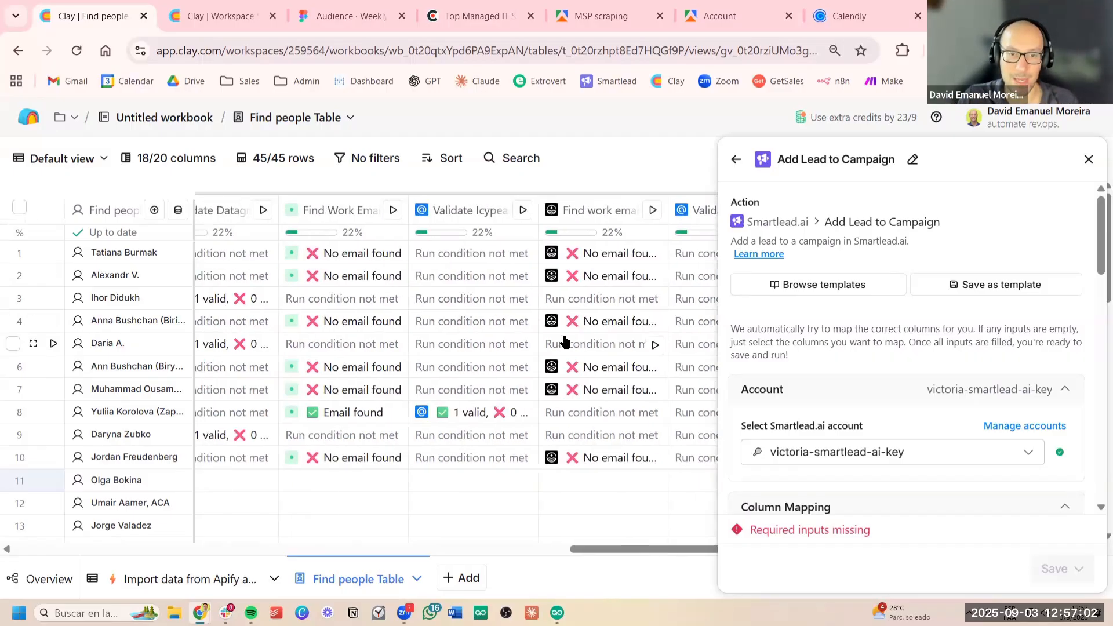
pyautogui.hscroll(-4, 538, 353)
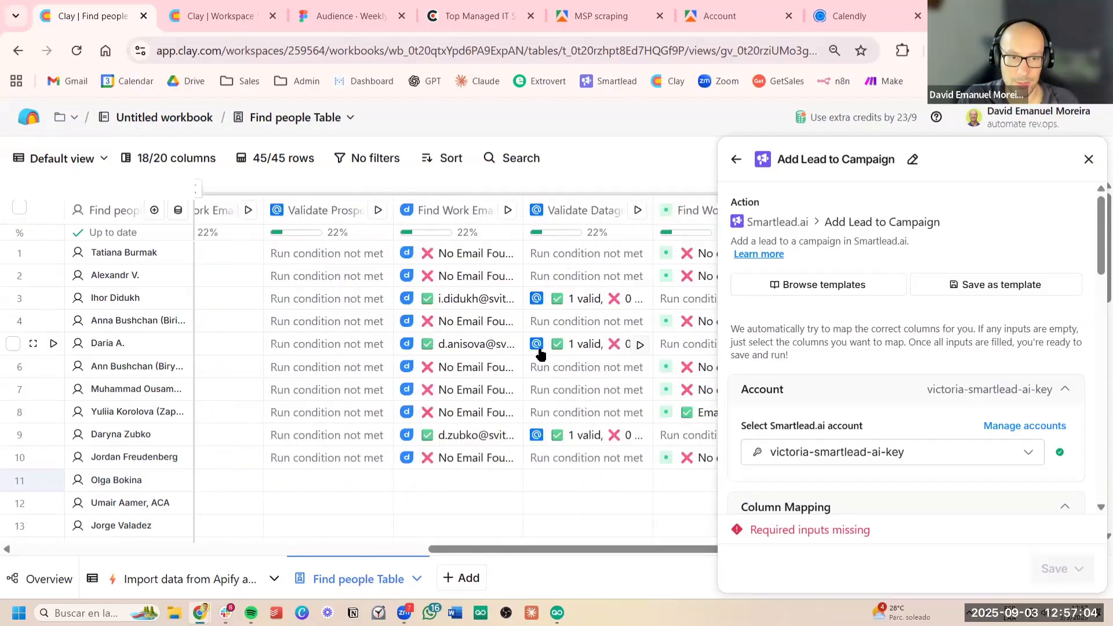
pyautogui.hscroll(2, 539, 360)
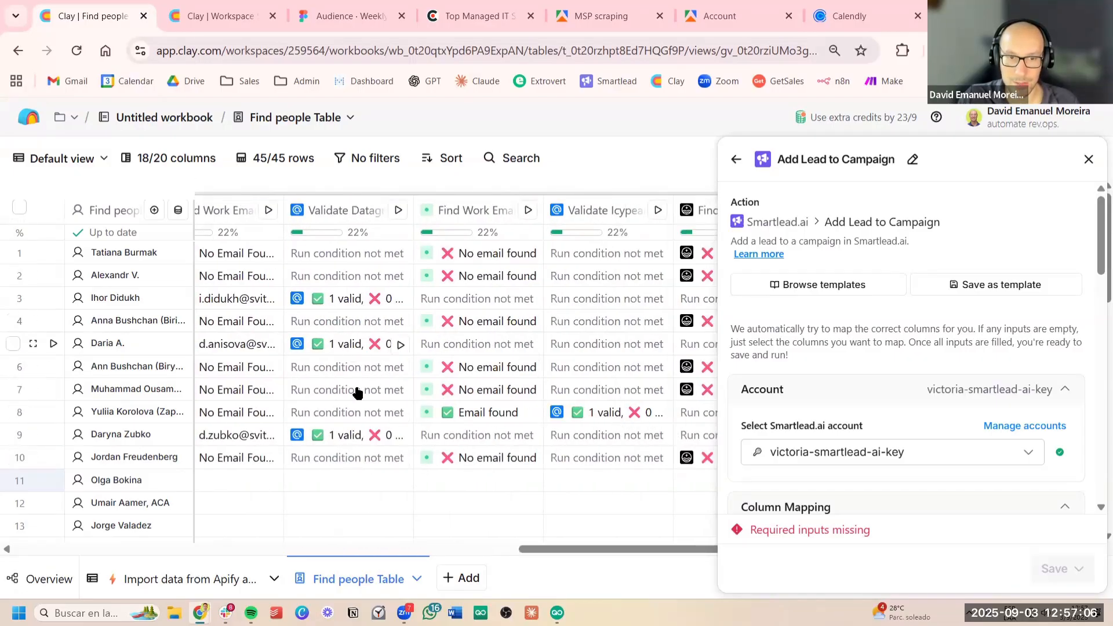
pyautogui.hscroll(2, 324, 333)
pyautogui.hscroll(-2, 302, 335)
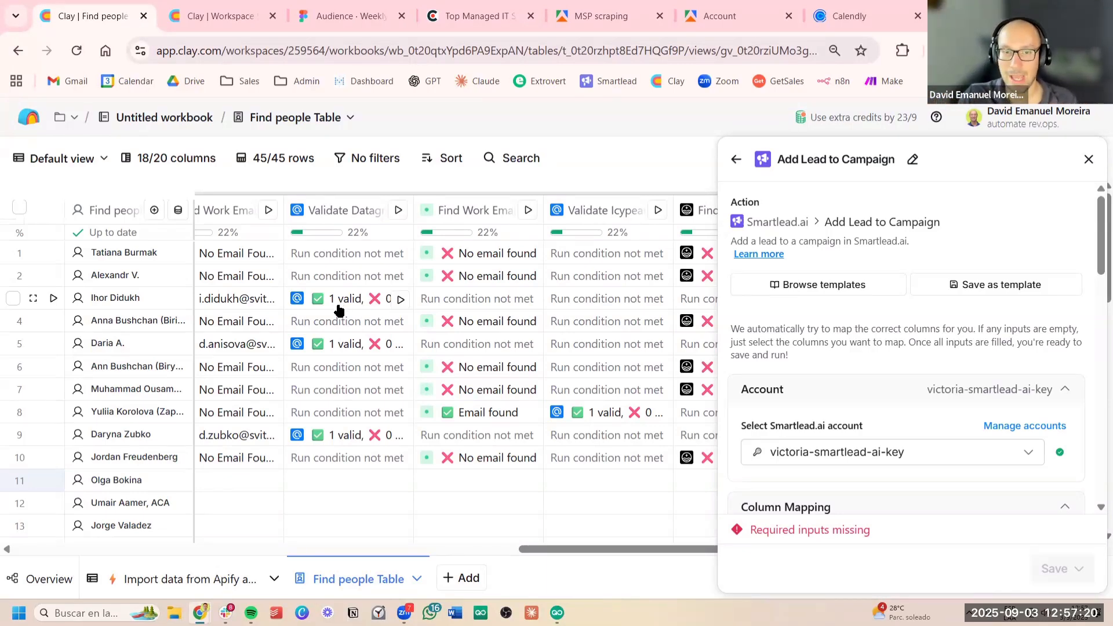
pyautogui.hscroll(6, 343, 316)
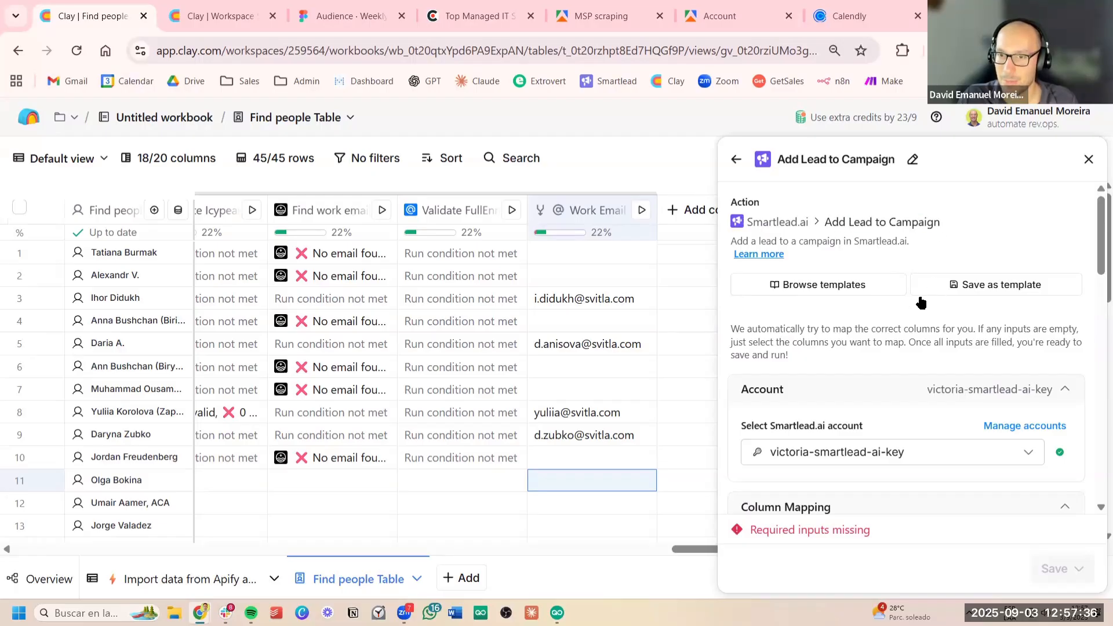
# Choose Campaign -Tier 1 as the Smartlead campaign and review the email and name column mappings
pyautogui.scroll(-2, 920, 298)
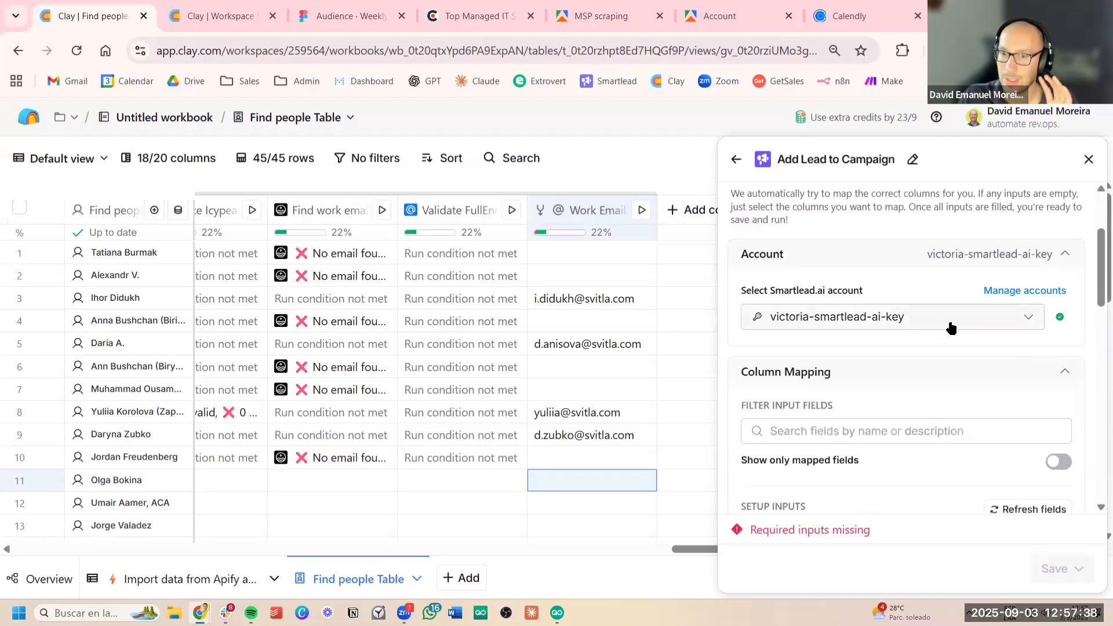
pyautogui.scroll(-5, 951, 328)
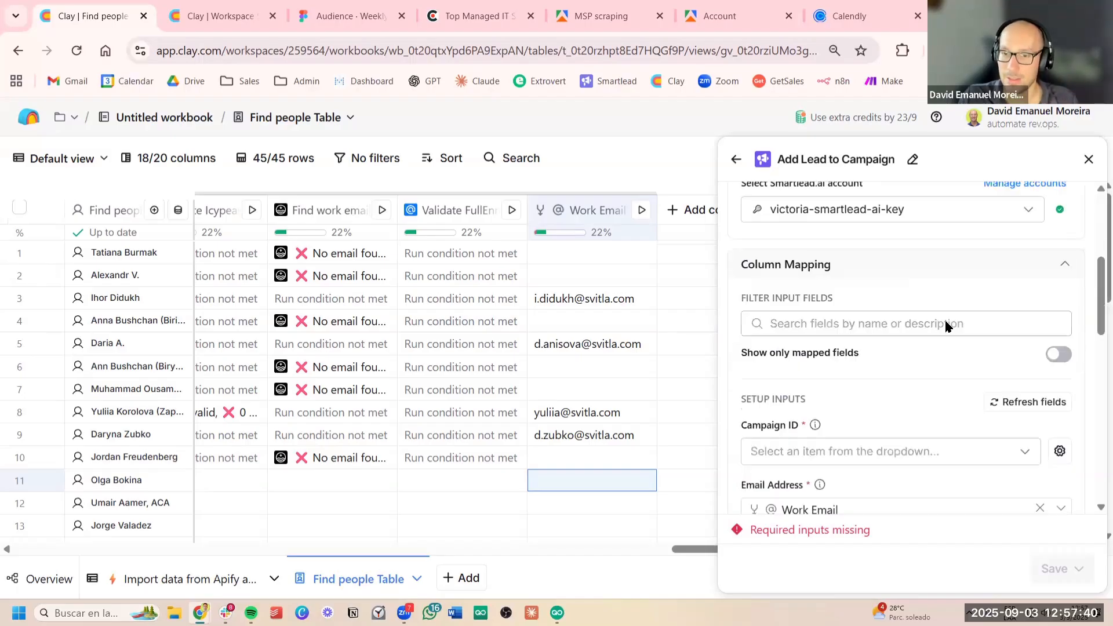
pyautogui.click(919, 298)
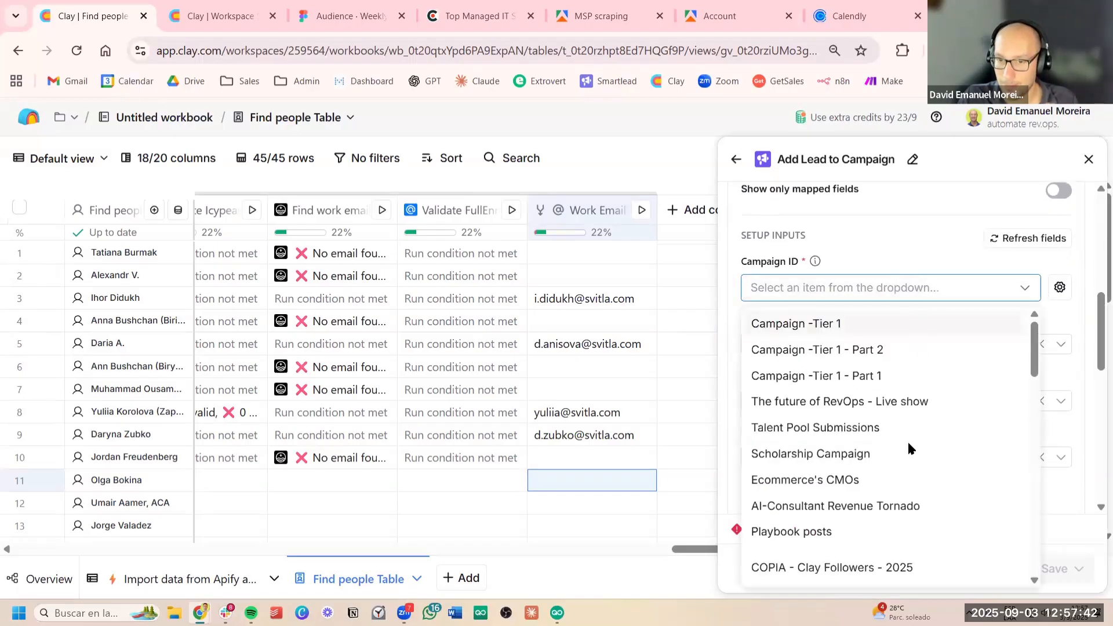
pyautogui.click(924, 325)
pyautogui.scroll(-2, 910, 242)
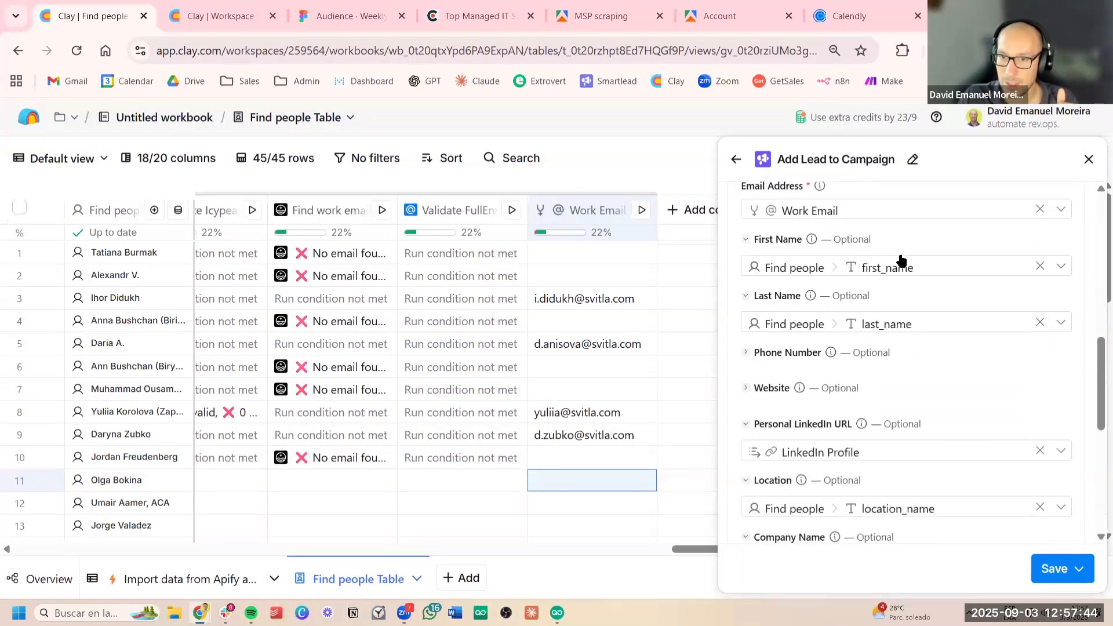
pyautogui.scroll(2, 902, 258)
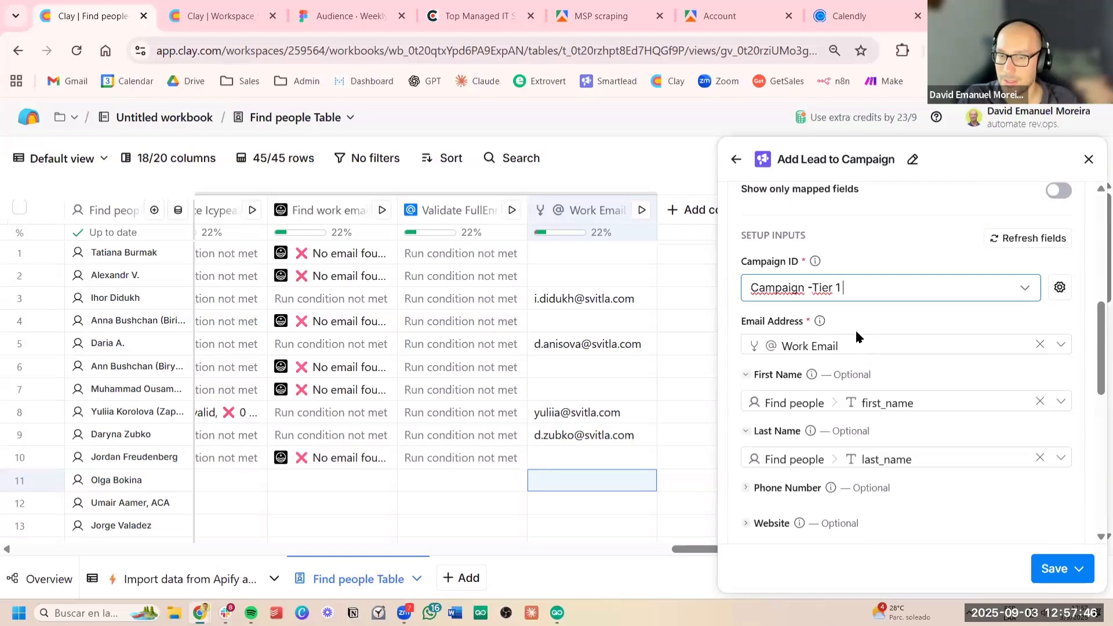
pyautogui.scroll(-2, 876, 341)
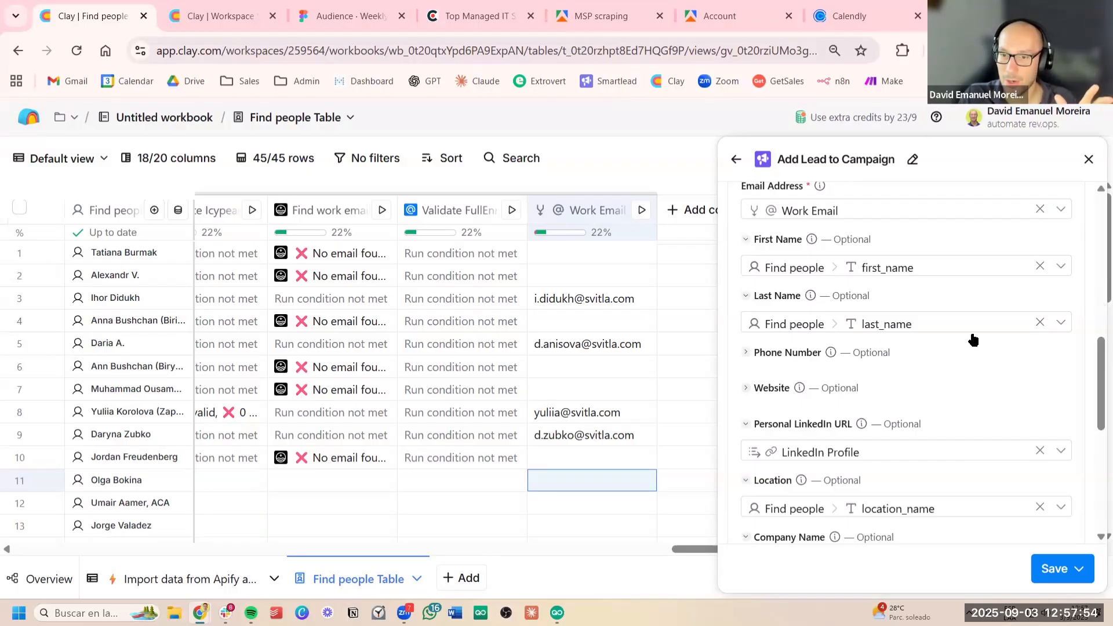
# Review the remaining lead mappings and open the optional custom fields with the custom field name ready for editing
pyautogui.scroll(-5, 973, 340)
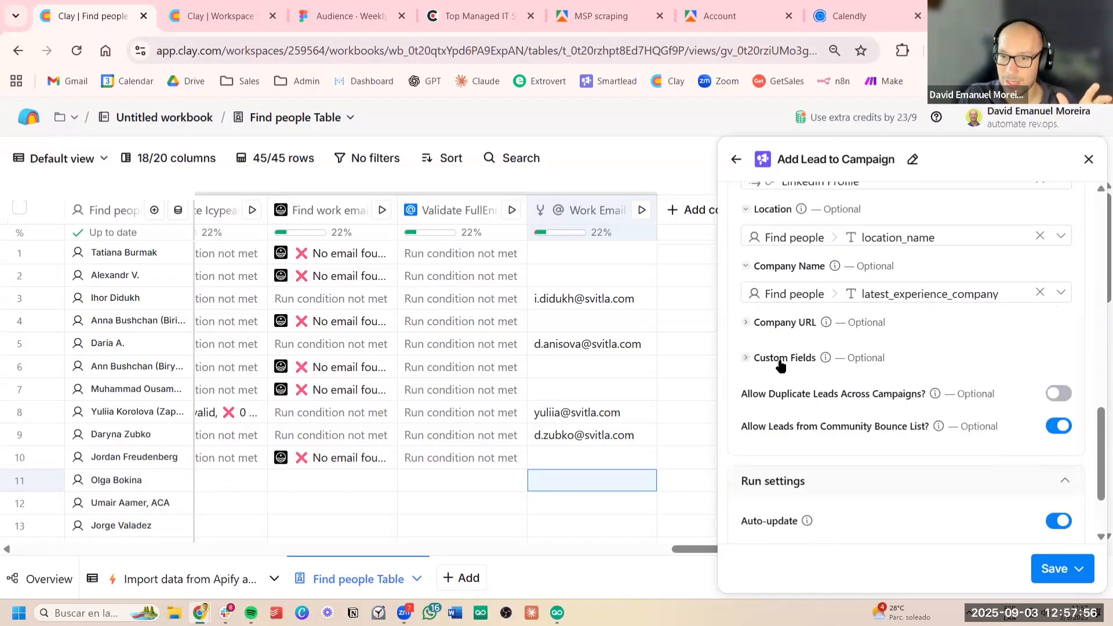
pyautogui.click(781, 365)
pyautogui.click(920, 383)
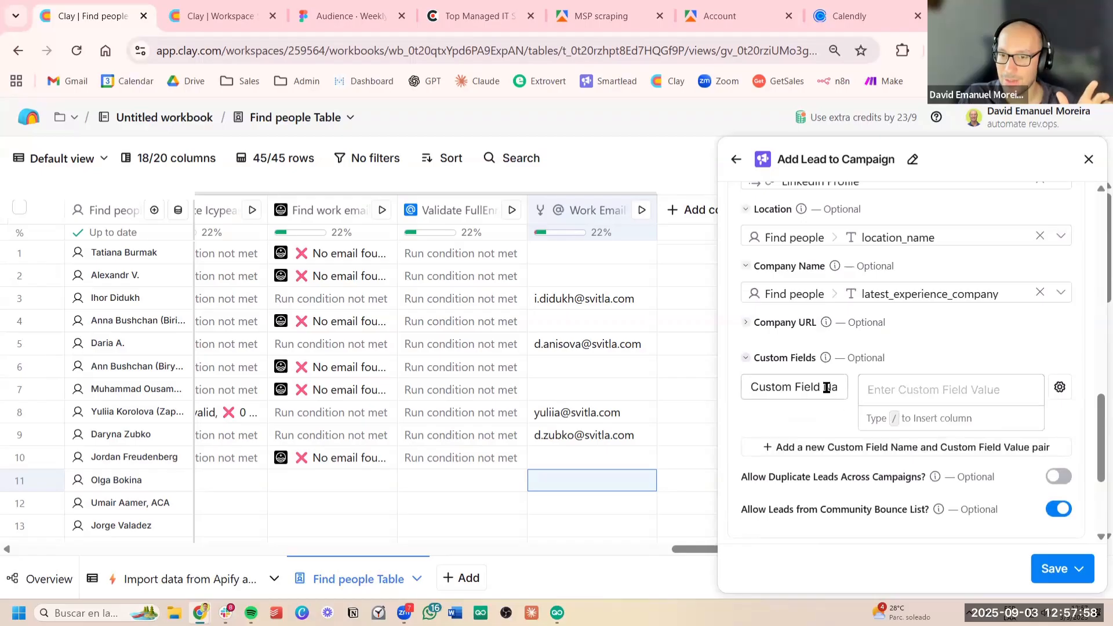
pyautogui.doubleClick(827, 387)
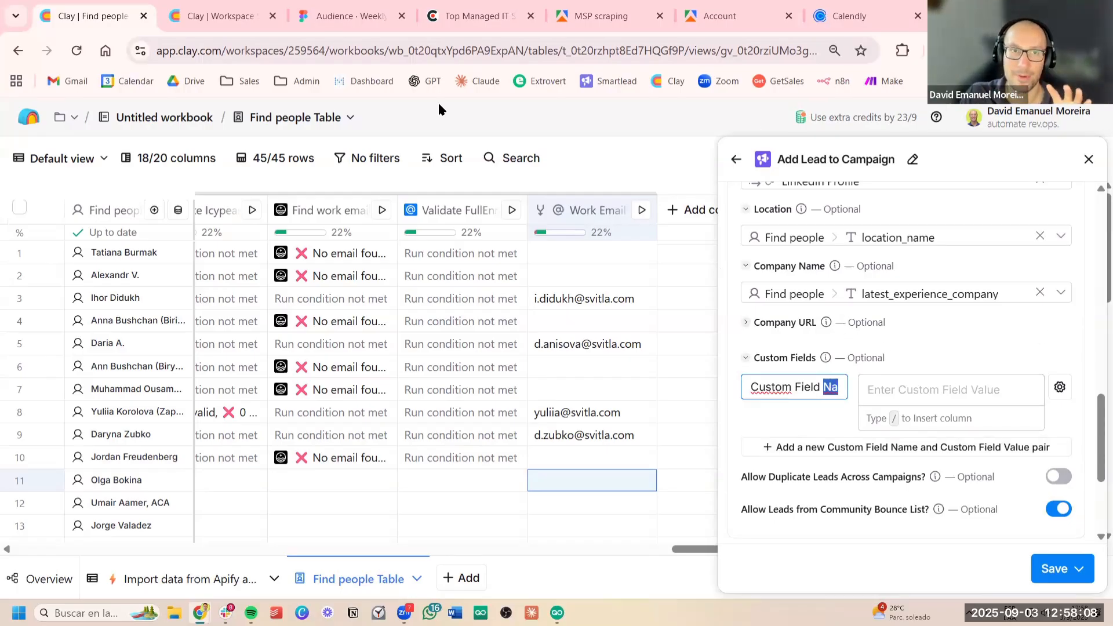
# Switch to the Figma workshop presentation and advance past the workflow summary to the "What This Means For You" slide
pyautogui.click(335, 21)
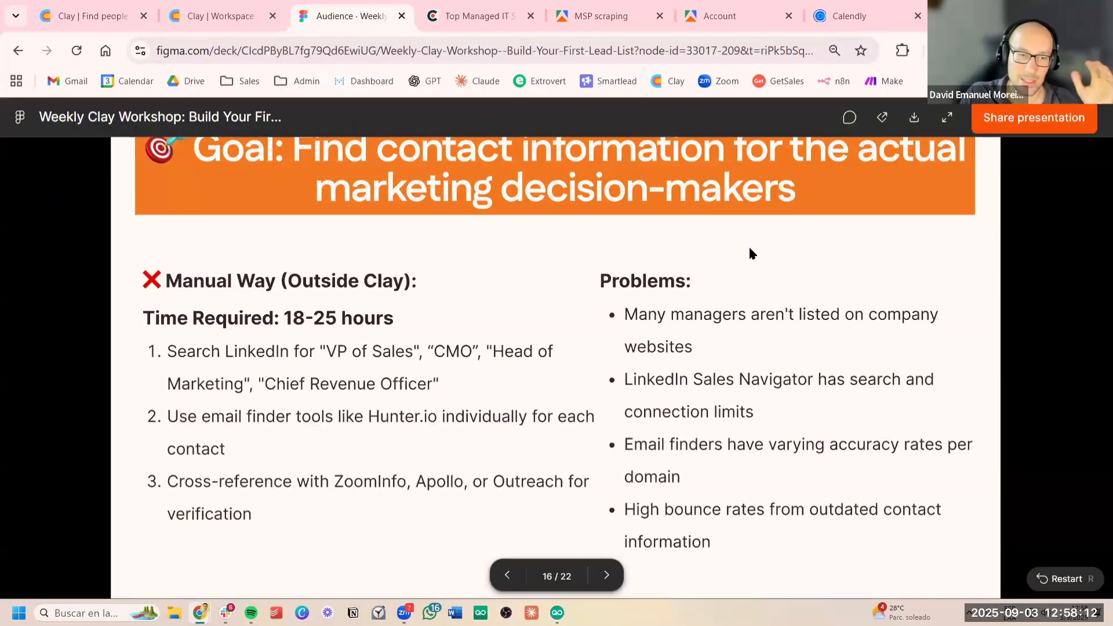
pyautogui.press('Right')
pyautogui.press('Right')
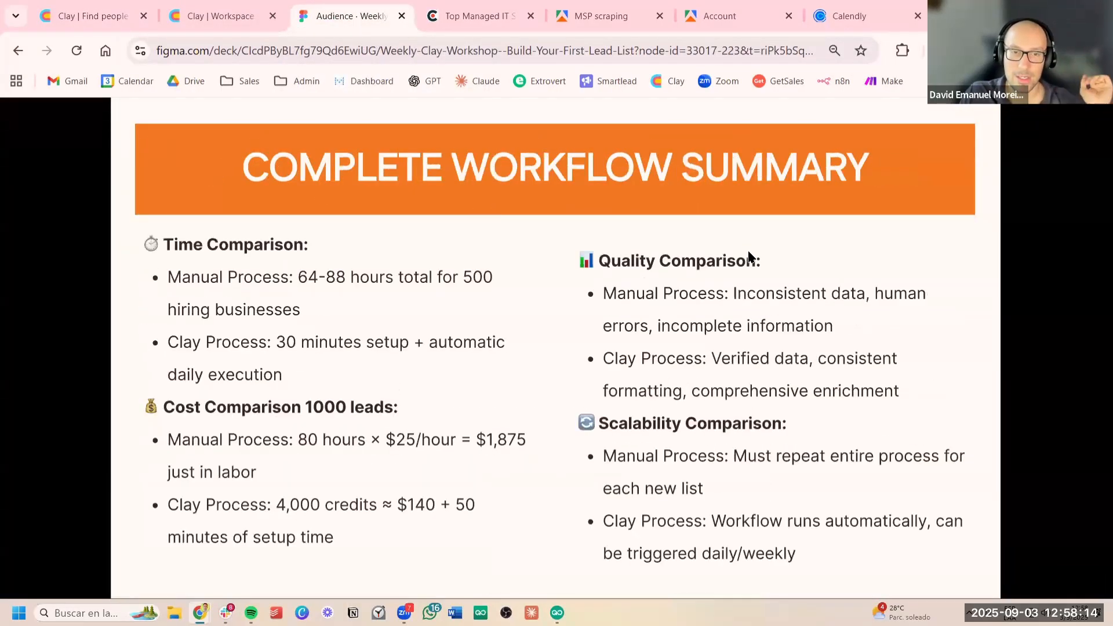
pyautogui.press('Right')
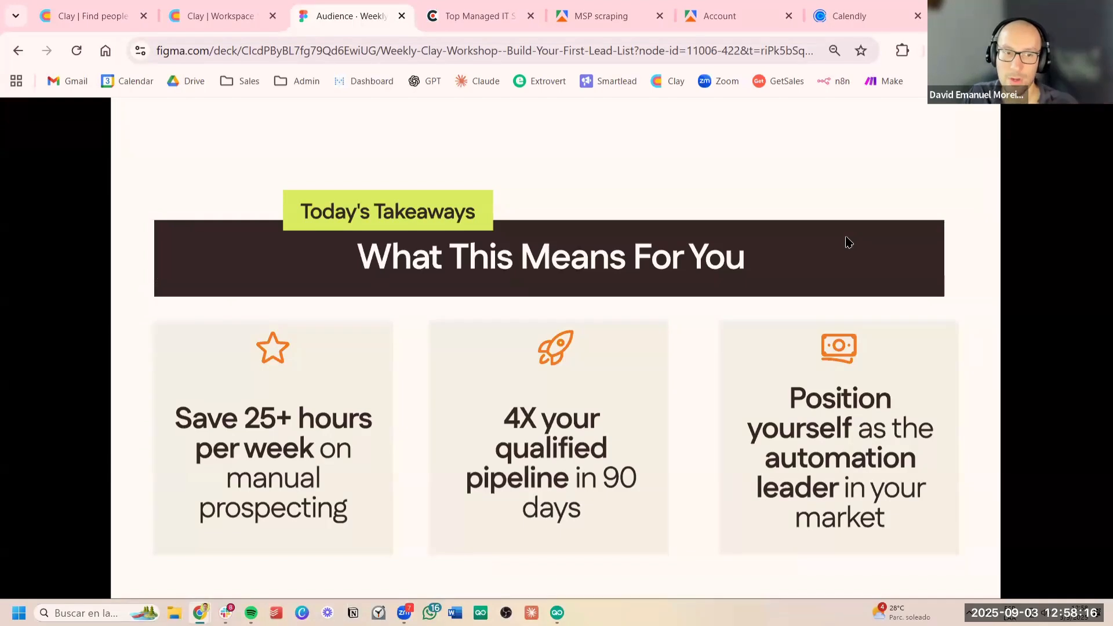